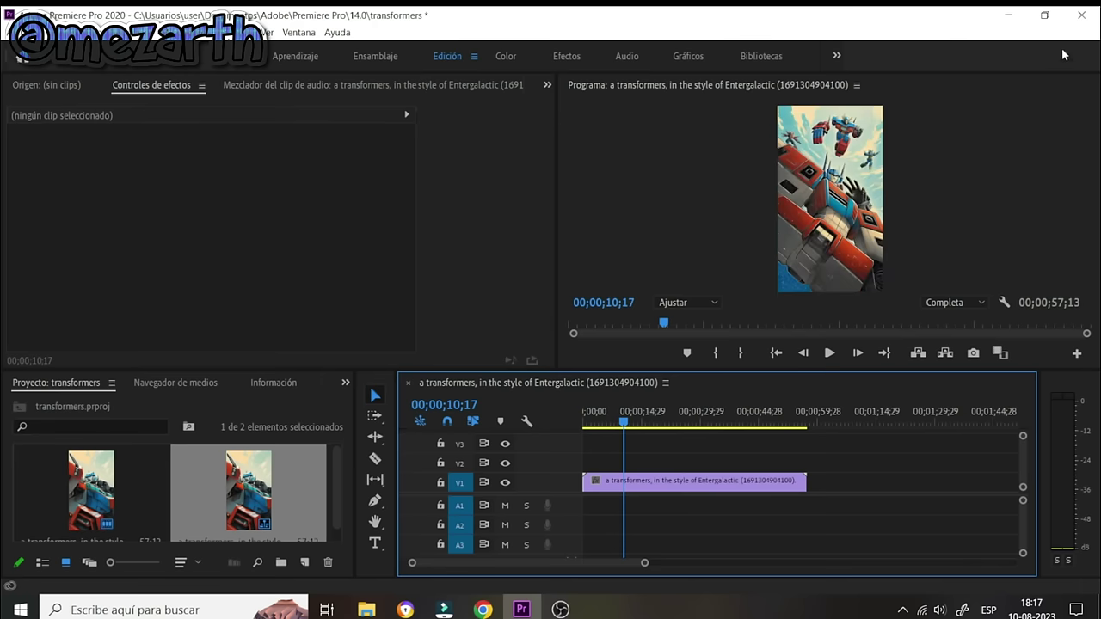
# Close the Premiere Pro transformers project without saving the changes
pyautogui.click(1081, 16)
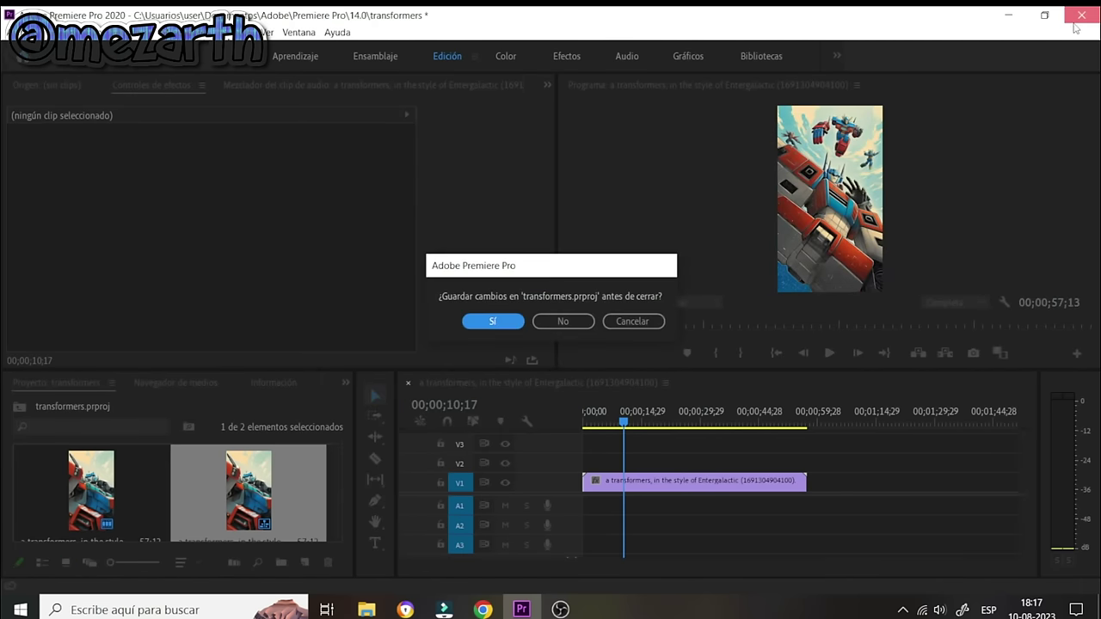
pyautogui.click(553, 320)
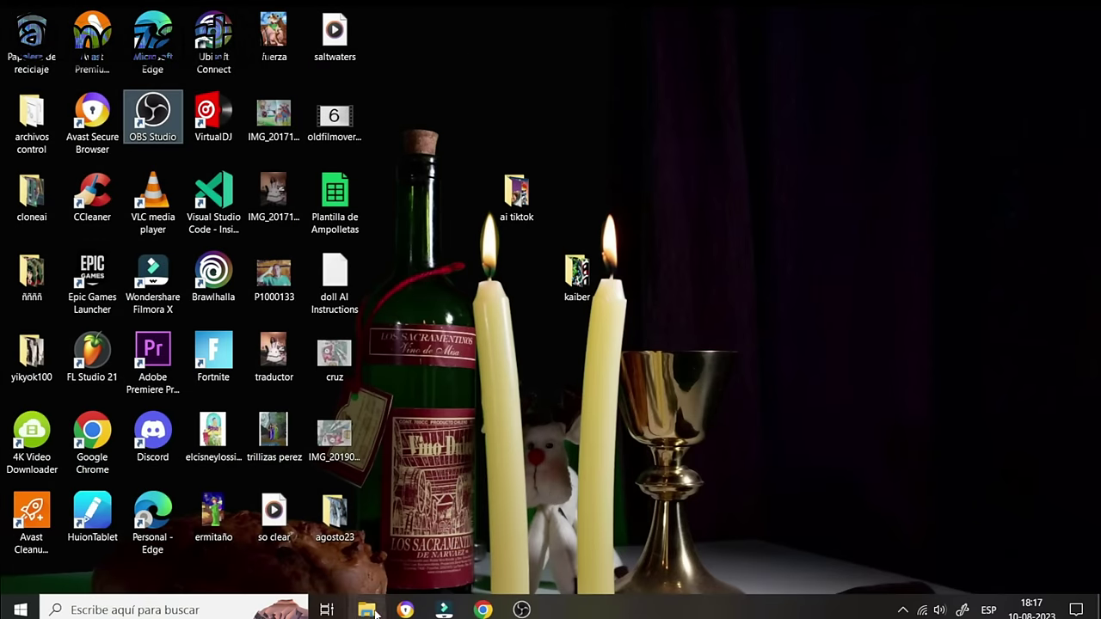
# Launch Photoshop from the Adobe Photoshop CC folder inside Documents > photo6, and close the file browser window
pyautogui.moveTo(375, 613)
pyautogui.click(361, 550)
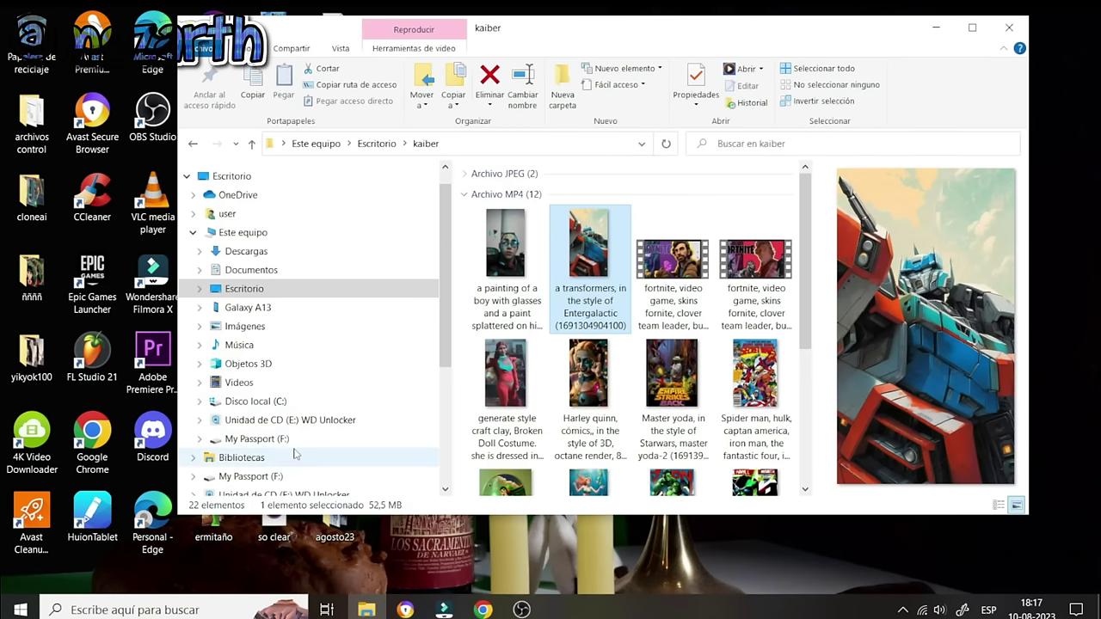
pyautogui.click(227, 270)
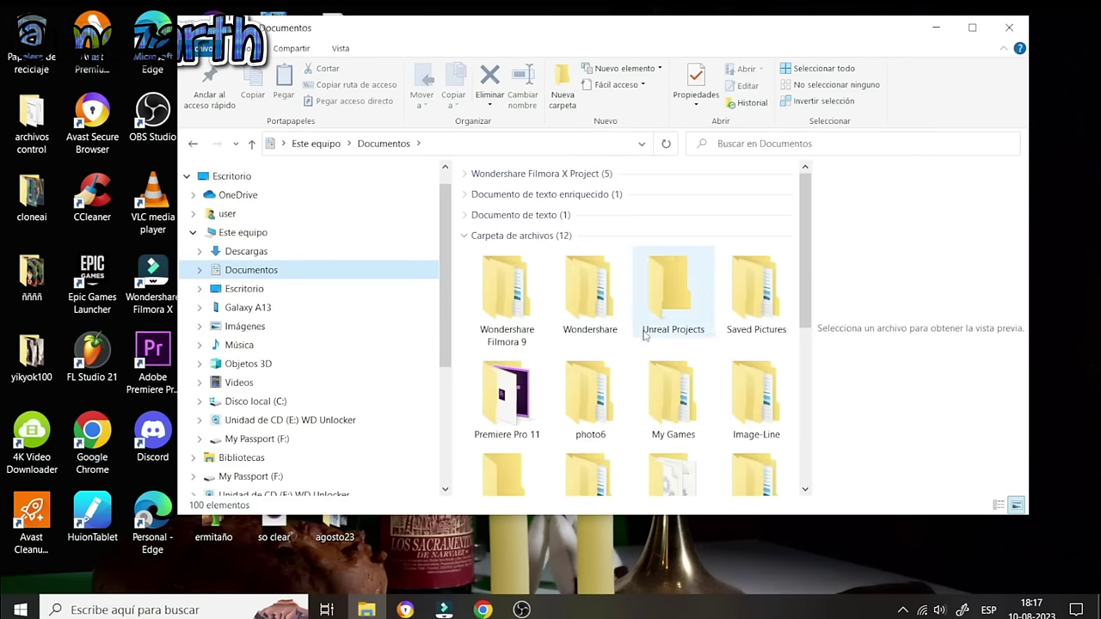
pyautogui.doubleClick(596, 394)
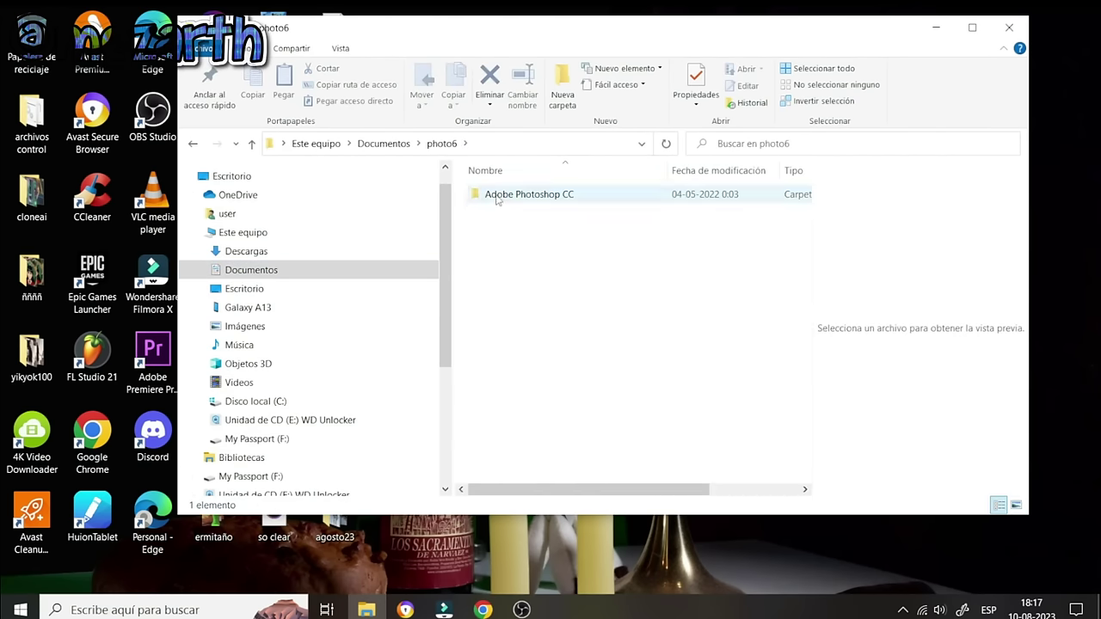
pyautogui.doubleClick(499, 194)
pyautogui.scroll(-5, 546, 309)
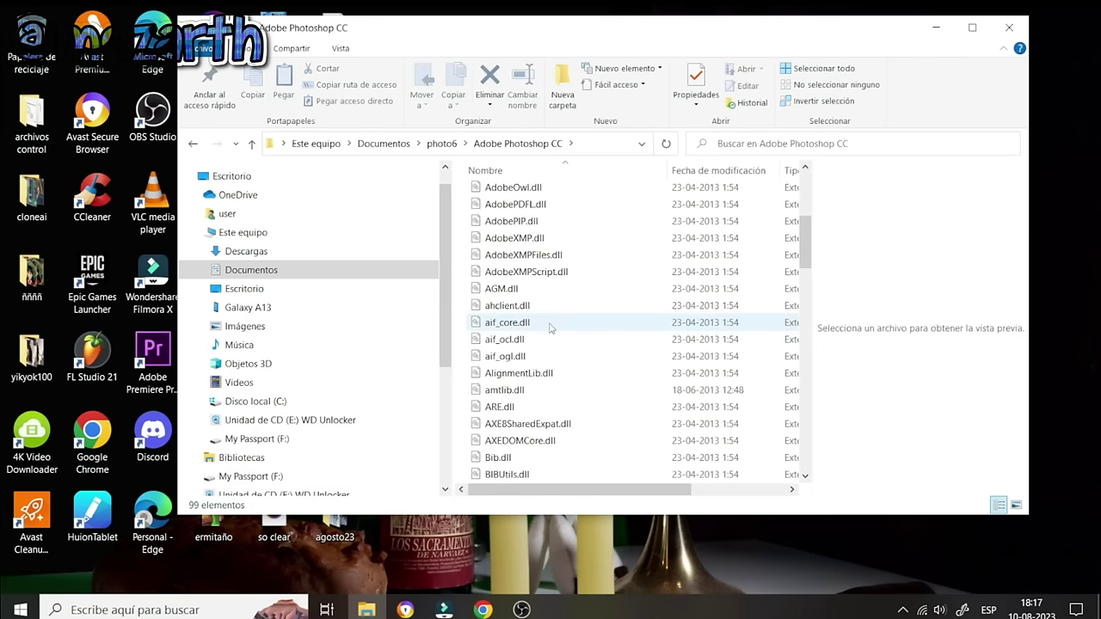
pyautogui.scroll(-16, 550, 327)
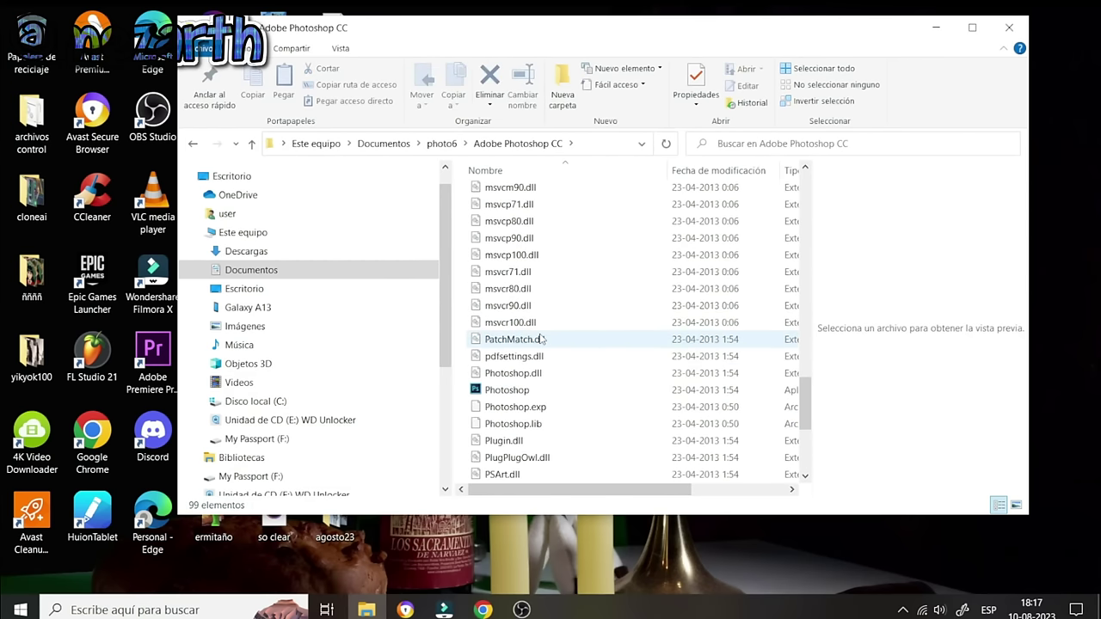
pyautogui.doubleClick(507, 389)
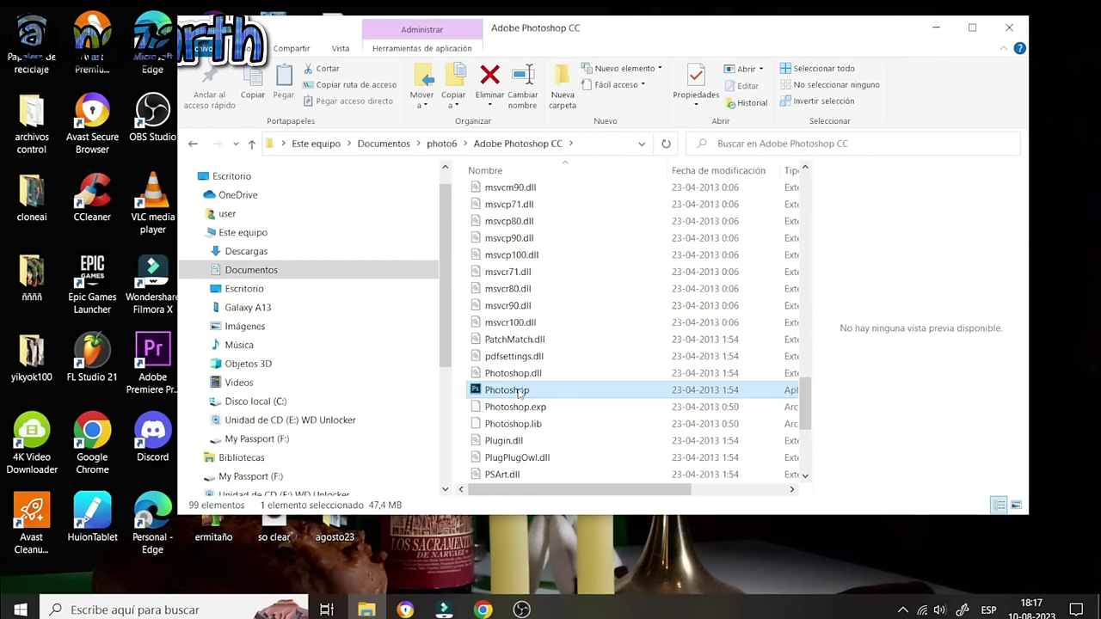
pyautogui.click(1002, 25)
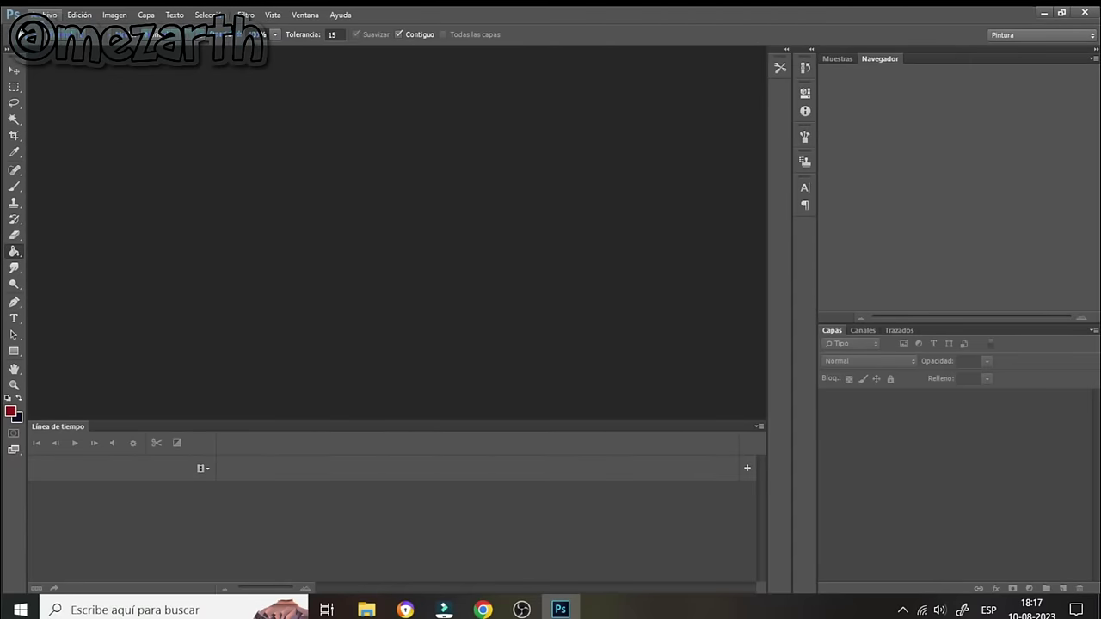
# Start opening image files and browse from the downloads folder into dna > thor > transformers
pyautogui.click(44, 14)
pyautogui.click(64, 60)
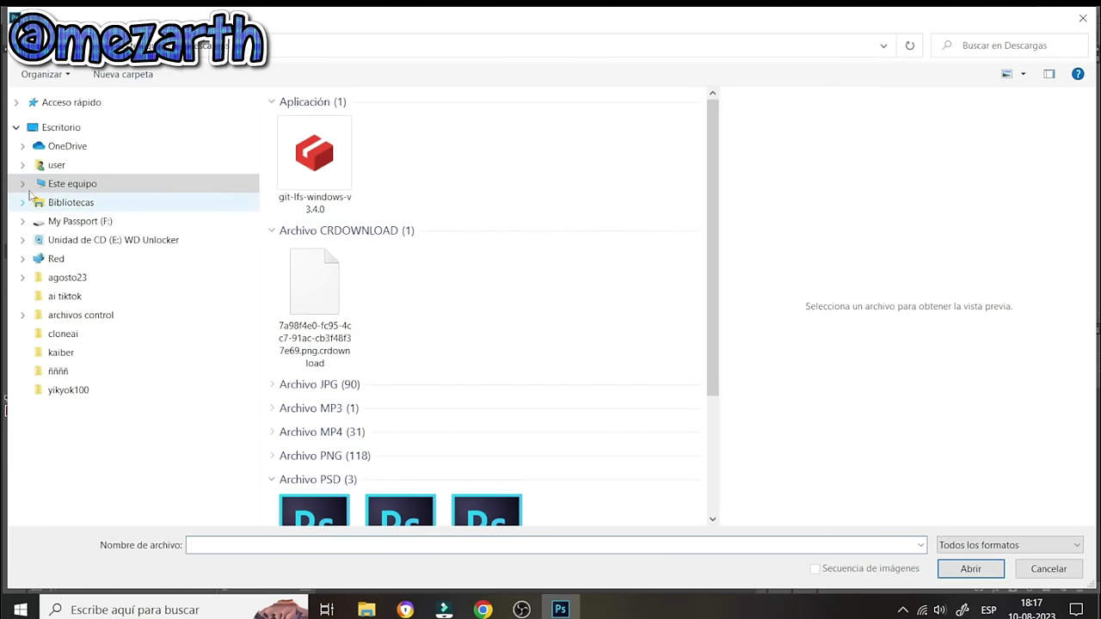
pyautogui.click(272, 231)
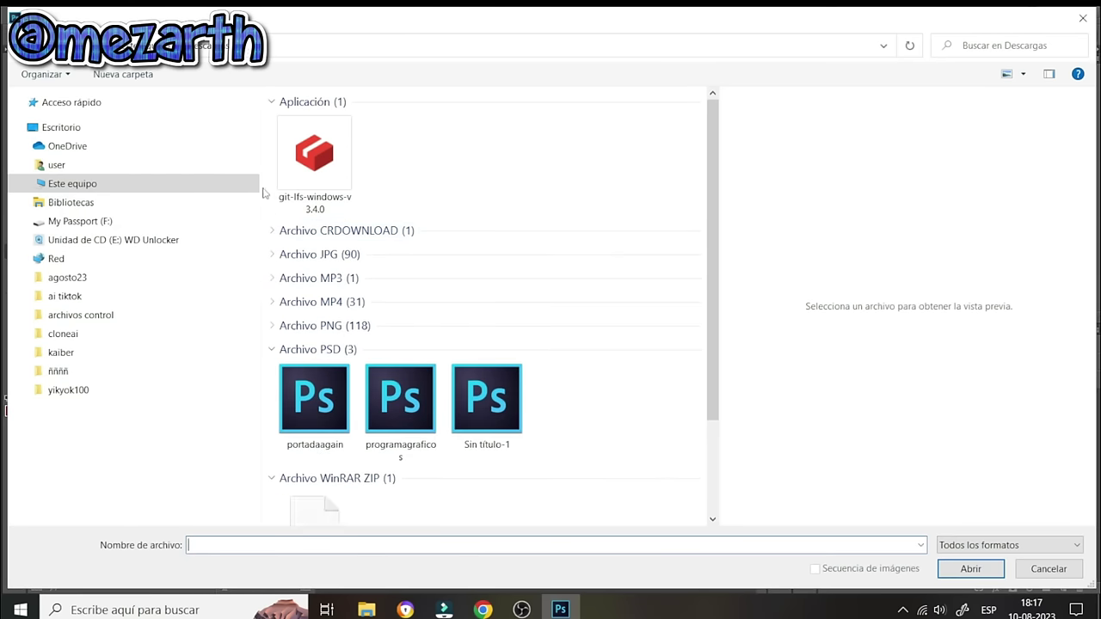
pyautogui.click(270, 103)
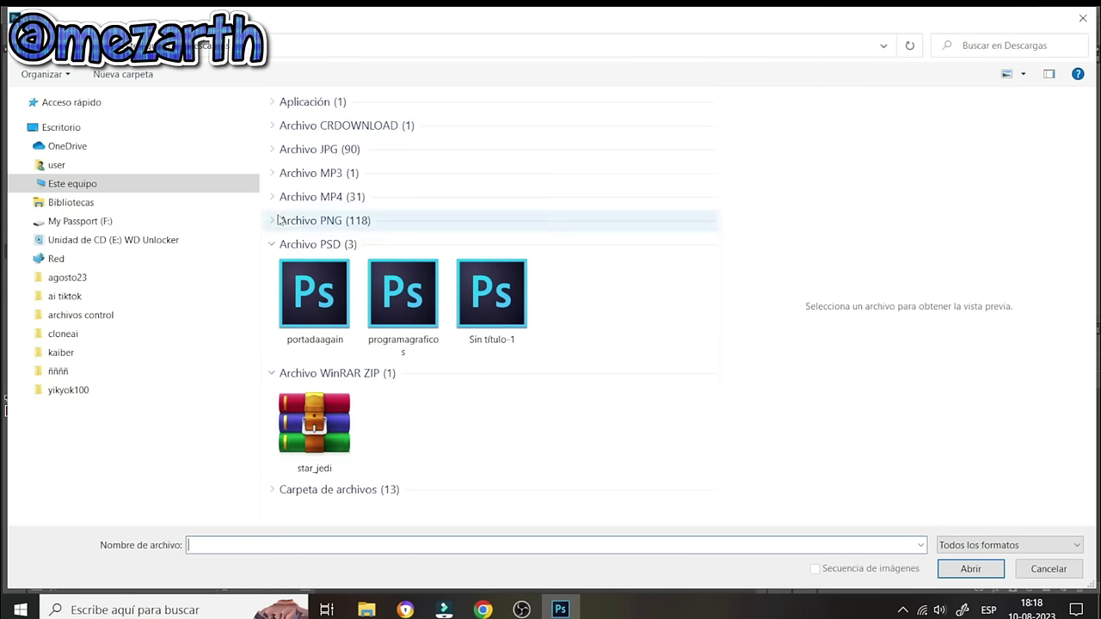
pyautogui.click(272, 245)
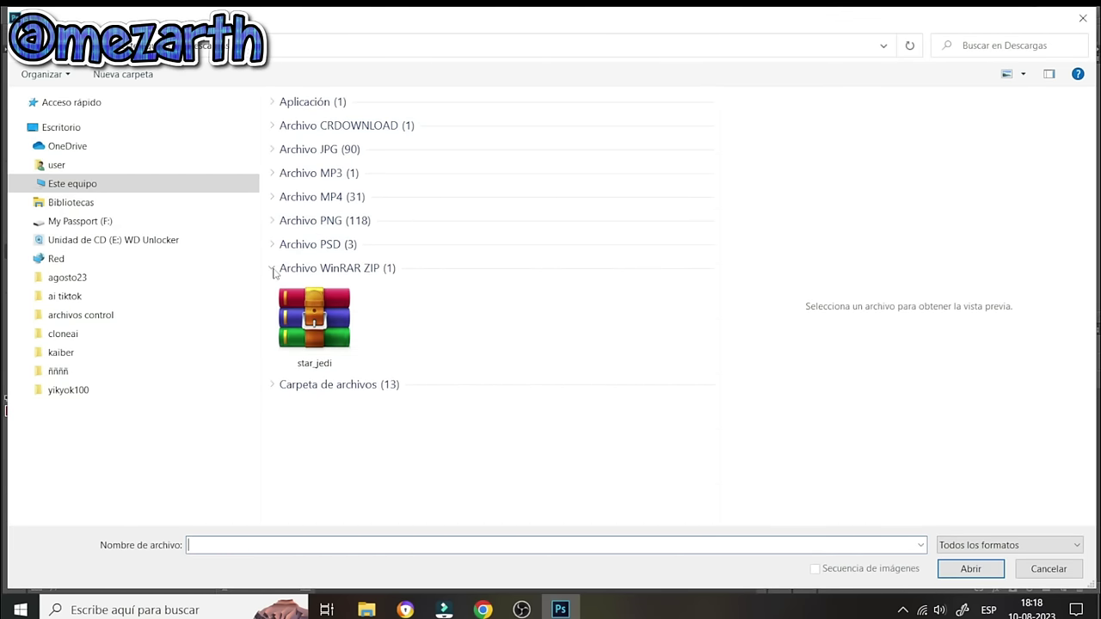
pyautogui.click(272, 270)
pyautogui.click(276, 294)
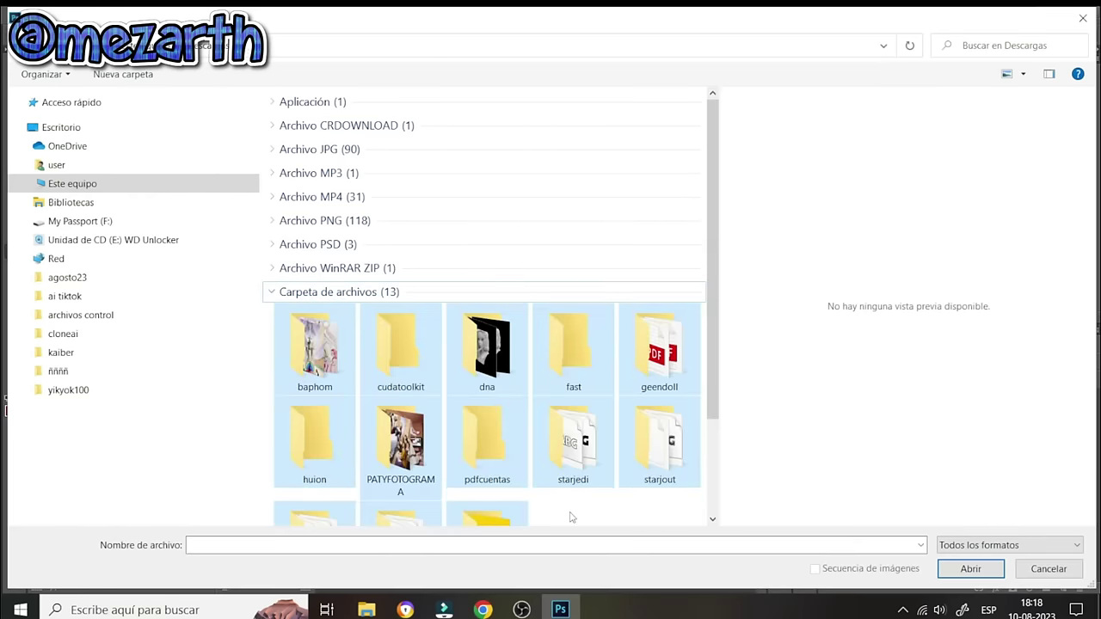
pyautogui.doubleClick(487, 357)
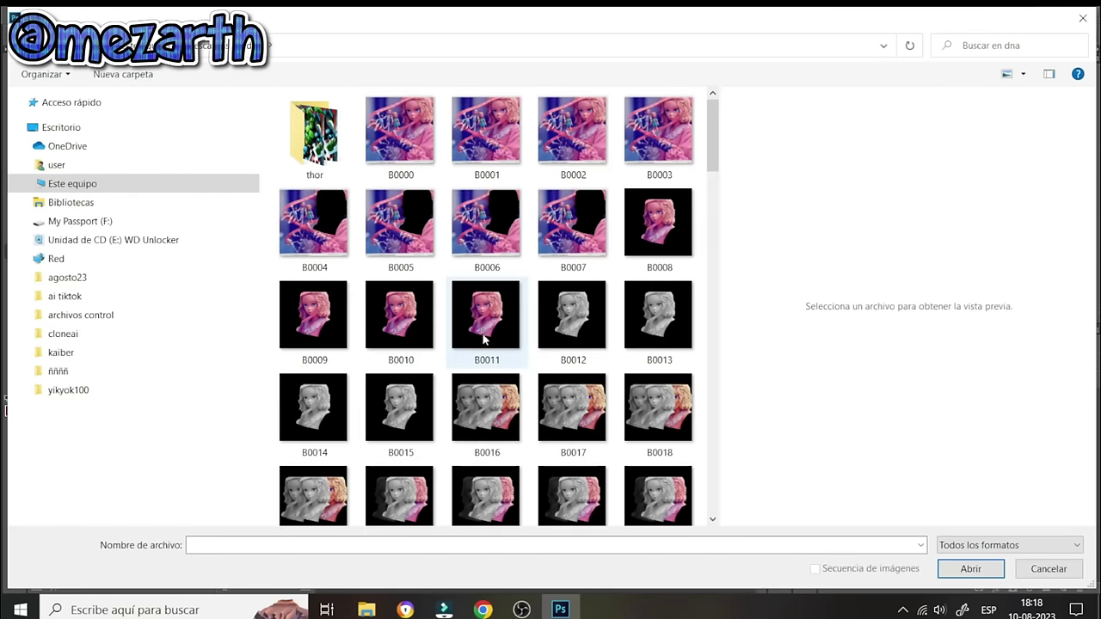
pyautogui.doubleClick(301, 135)
pyautogui.doubleClick(300, 135)
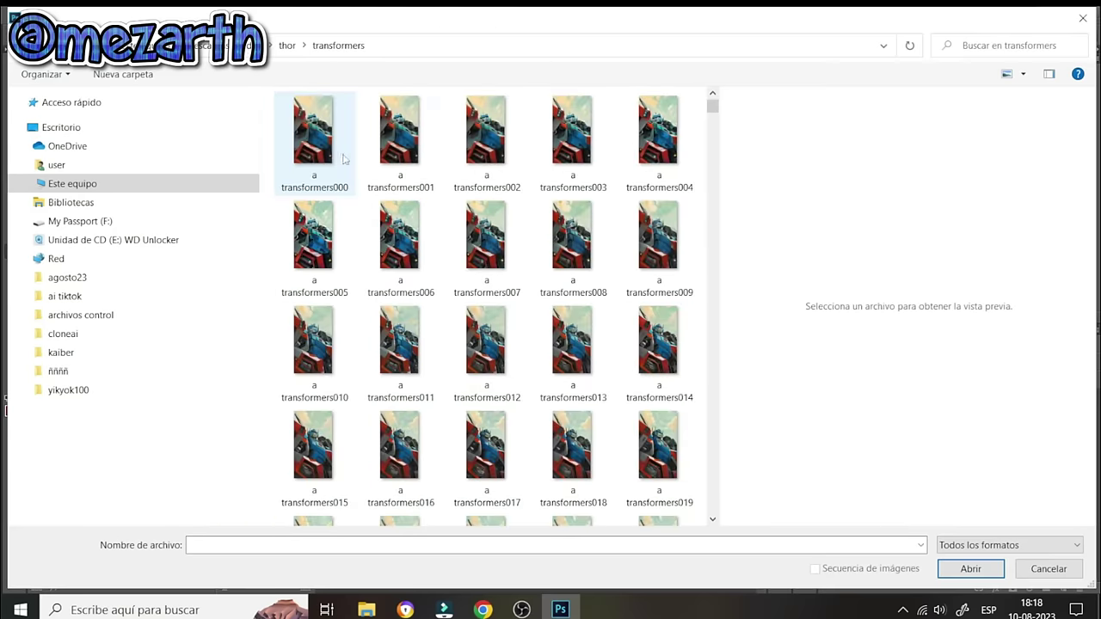
pyautogui.click(495, 352)
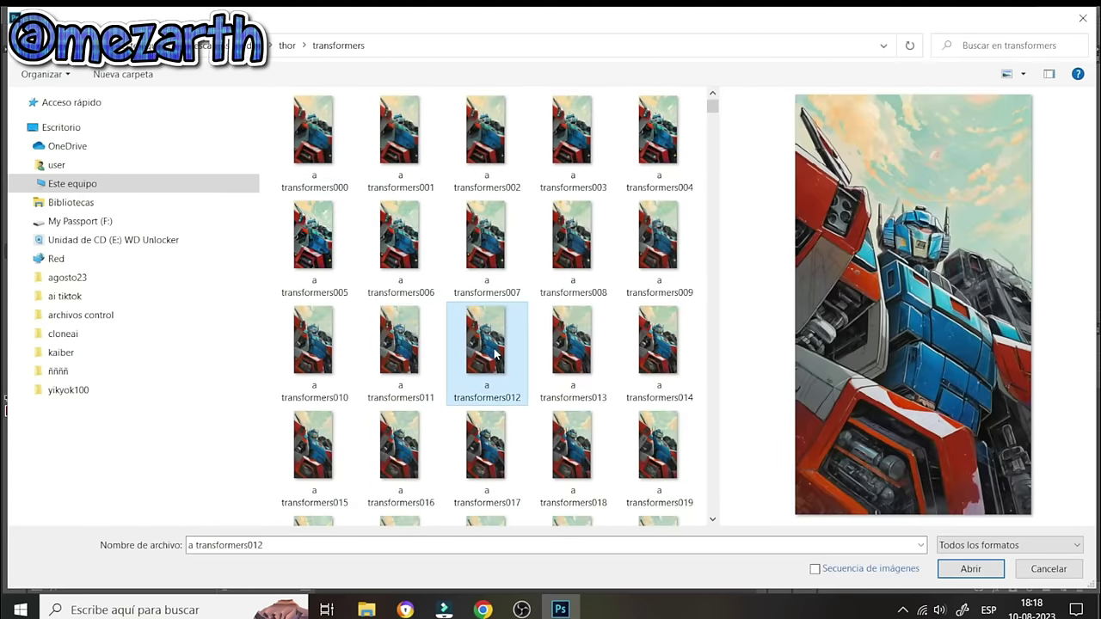
pyautogui.scroll(-3, 495, 352)
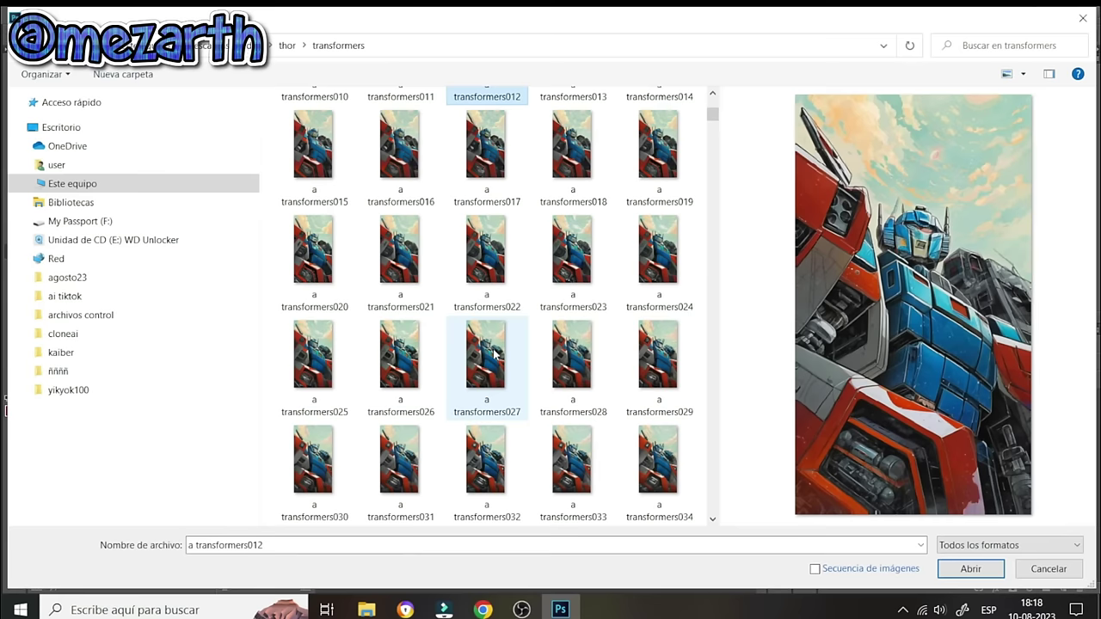
pyautogui.scroll(-9, 495, 353)
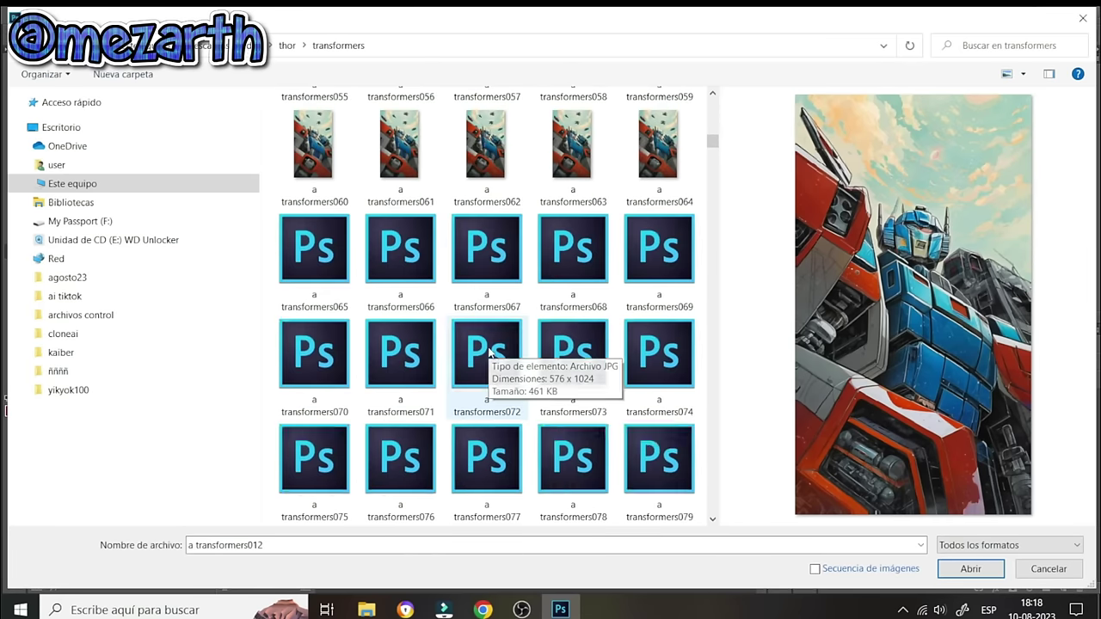
pyautogui.scroll(-9, 490, 350)
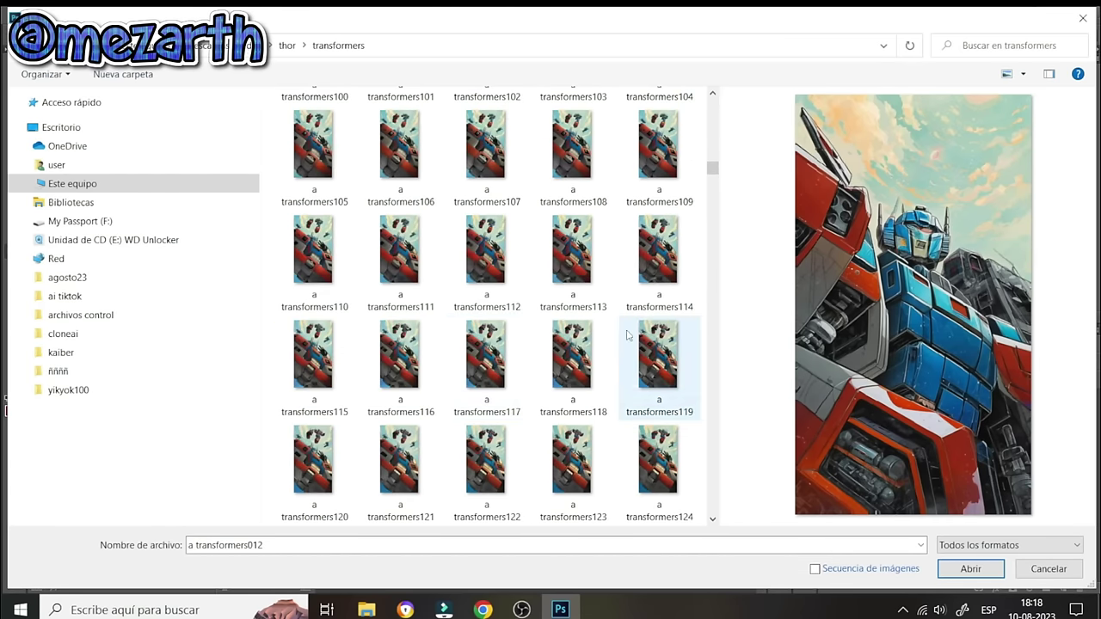
pyautogui.keyDown('ctrl'); pyautogui.click(663, 348); pyautogui.keyUp('ctrl')
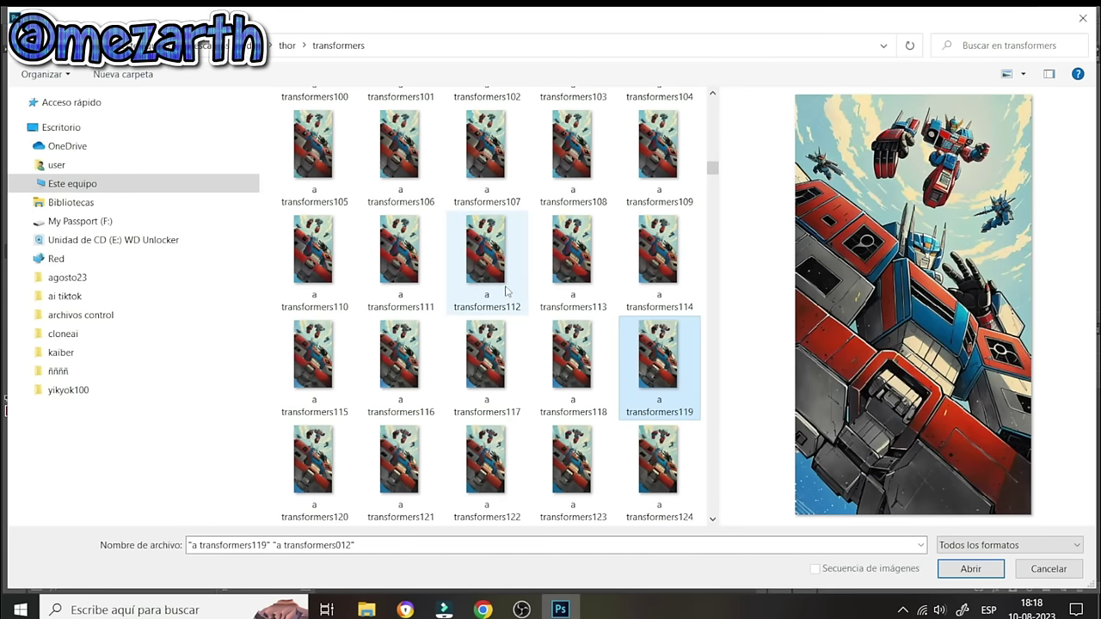
# Open the frames transformers018, transformers084, transformers149, transformers164 and transformers303 together from the transformers folder
pyautogui.scroll(-6, 508, 292)
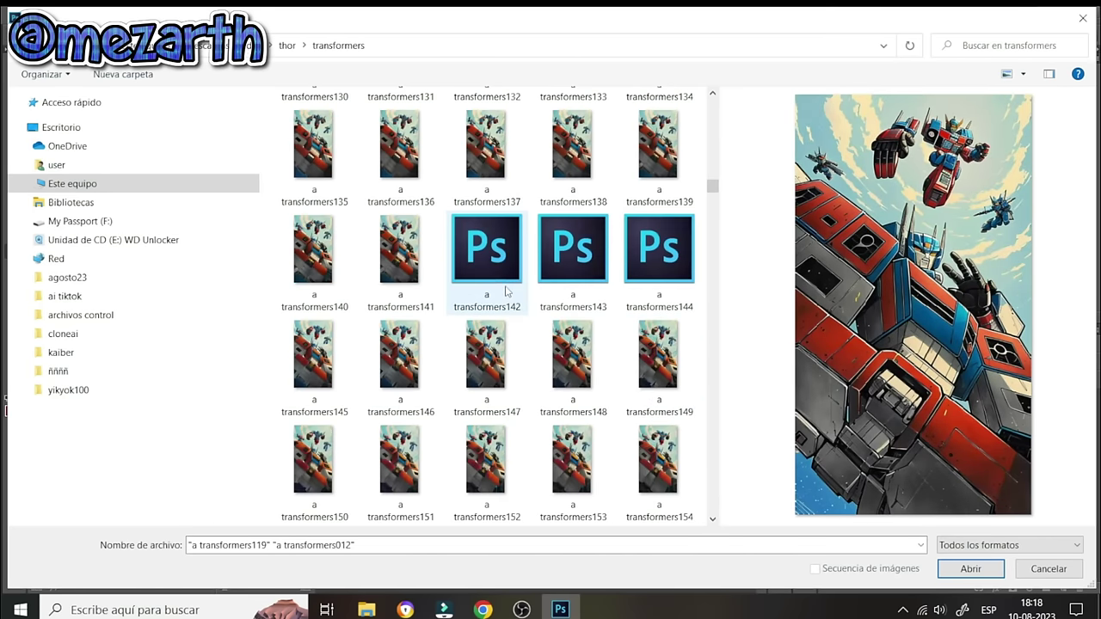
pyautogui.click(662, 359)
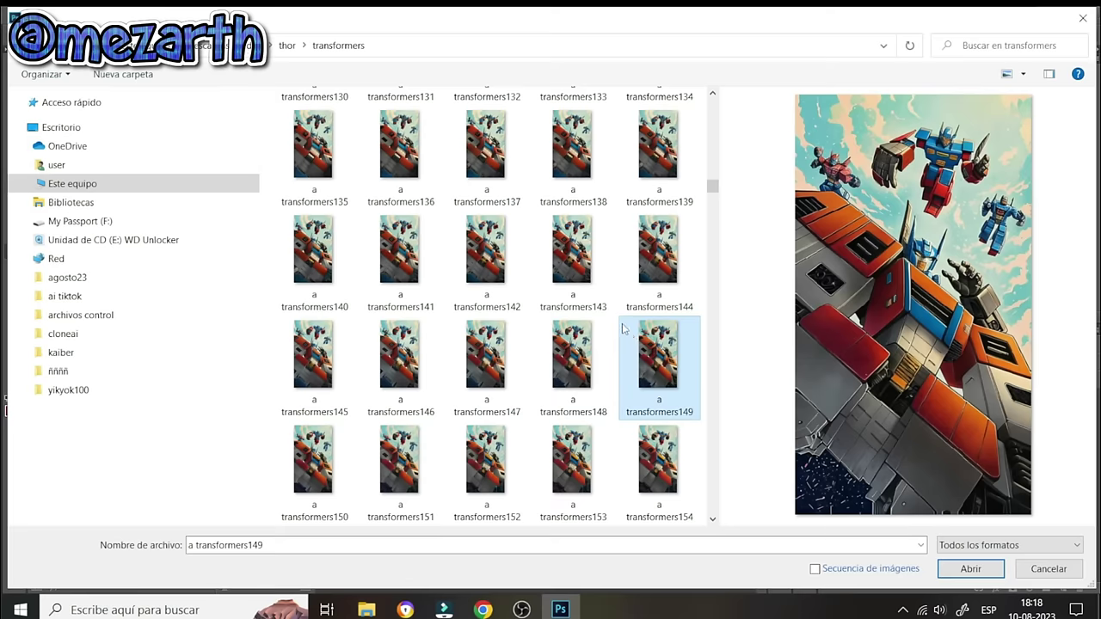
pyautogui.scroll(11, 621, 327)
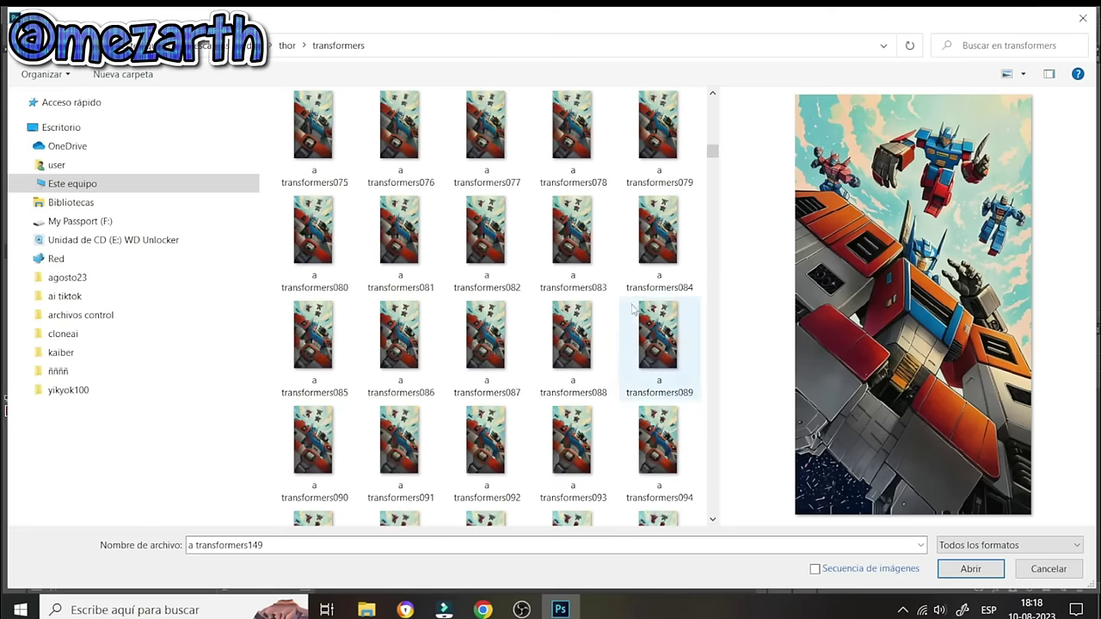
pyautogui.keyDown('ctrl'); pyautogui.click(651, 256); pyautogui.keyUp('ctrl')
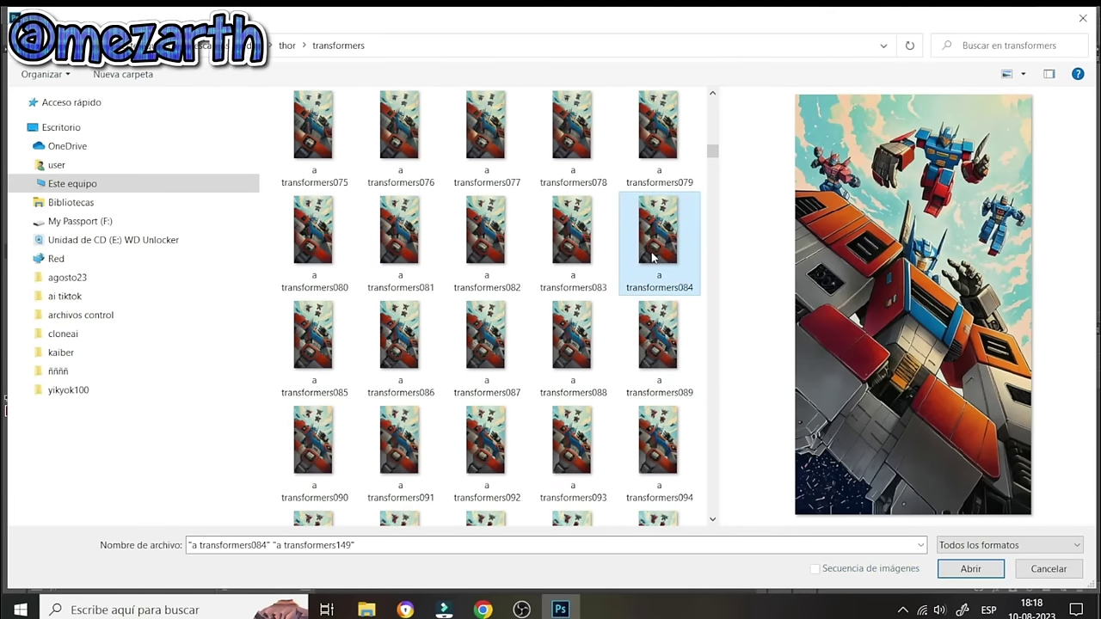
pyautogui.scroll(12, 652, 256)
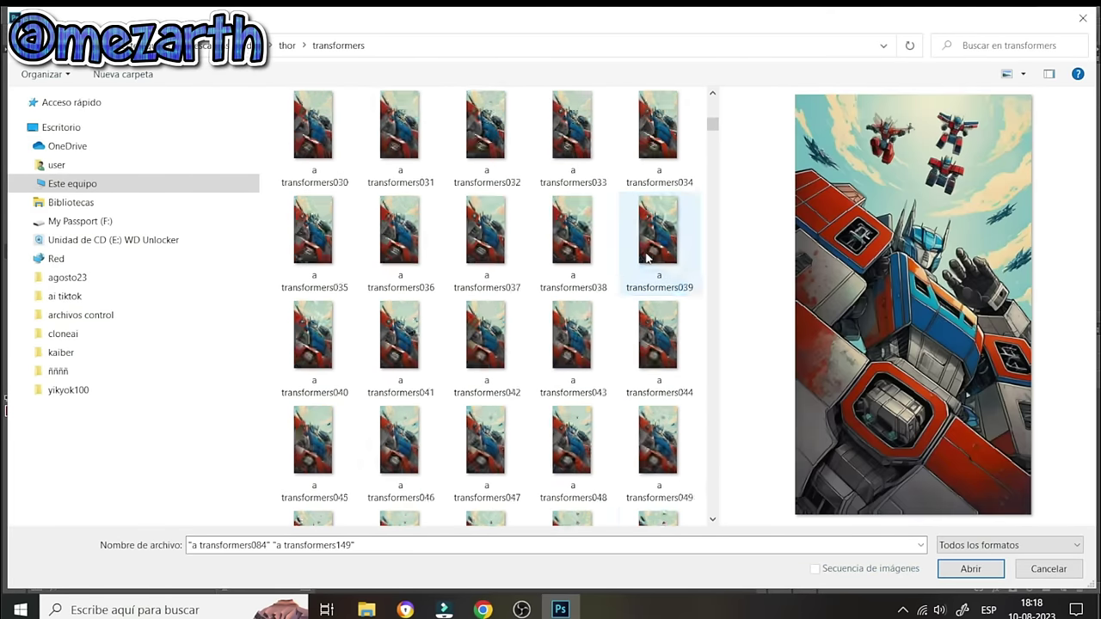
pyautogui.keyDown('ctrl'); pyautogui.click(571, 128); pyautogui.keyUp('ctrl')
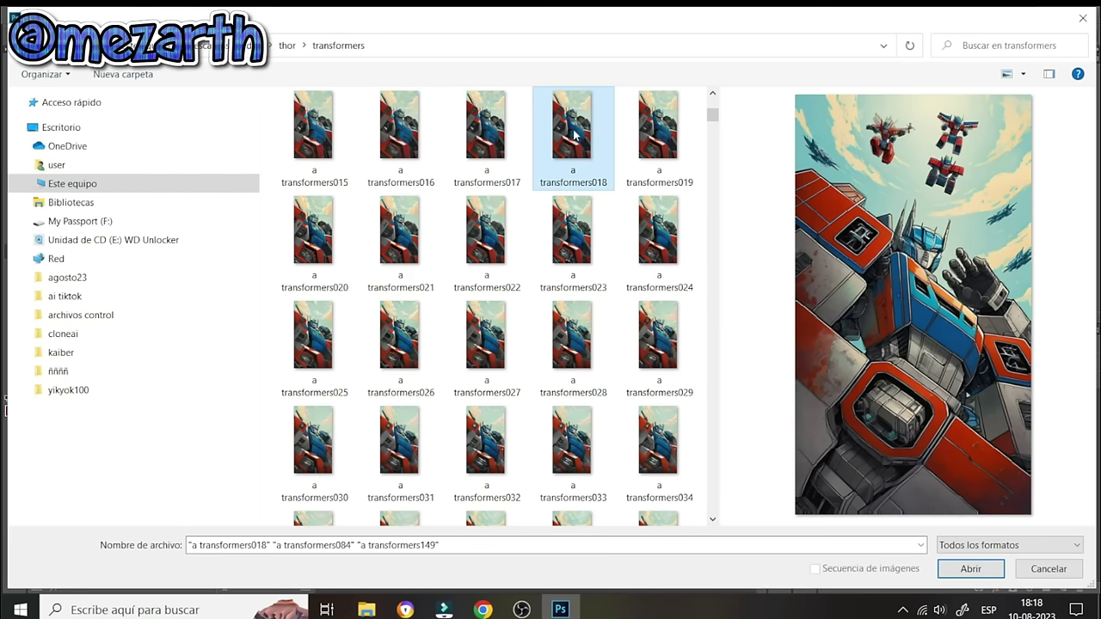
pyautogui.scroll(-15, 550, 220)
pyautogui.scroll(-12, 547, 222)
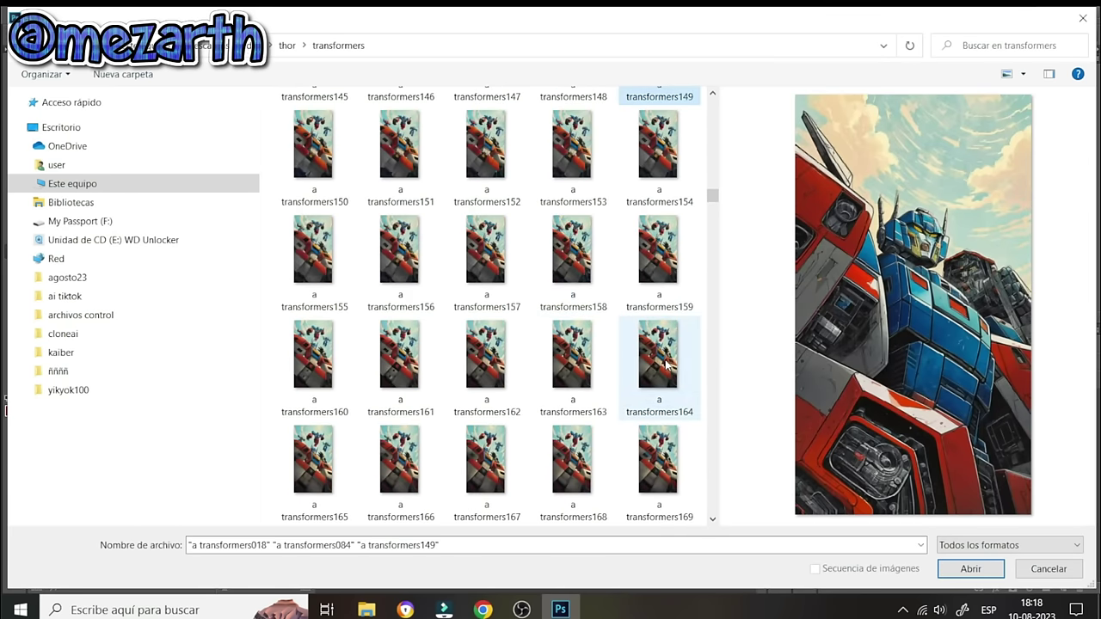
pyautogui.keyDown('ctrl'); pyautogui.click(667, 364); pyautogui.keyUp('ctrl')
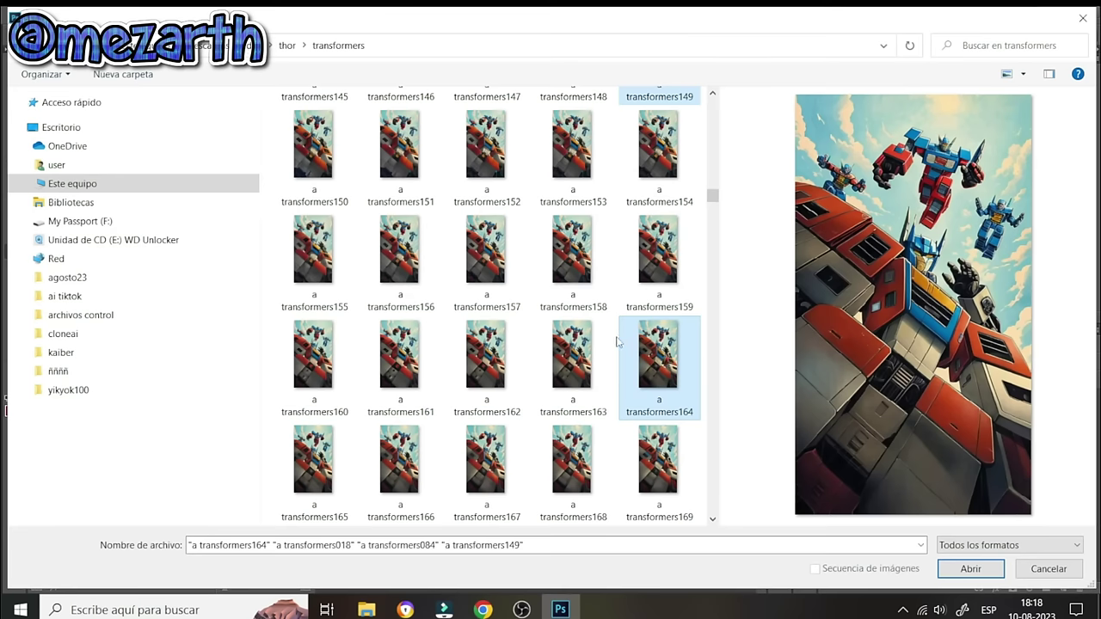
pyautogui.scroll(-15, 618, 342)
pyautogui.scroll(-15, 593, 331)
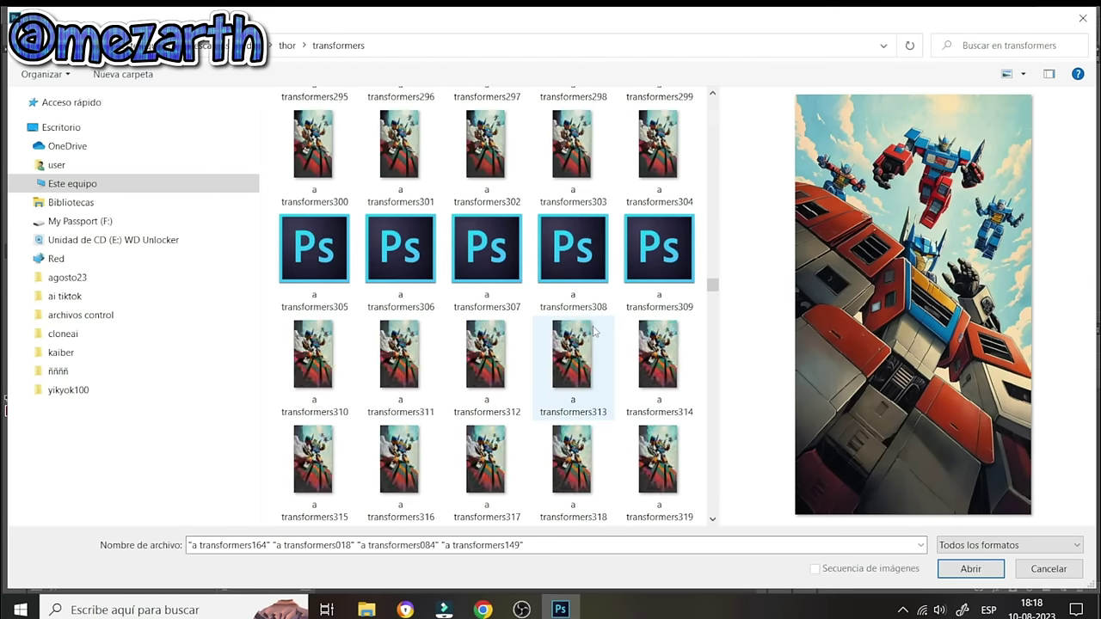
pyautogui.keyDown('ctrl'); pyautogui.click(574, 157); pyautogui.keyUp('ctrl')
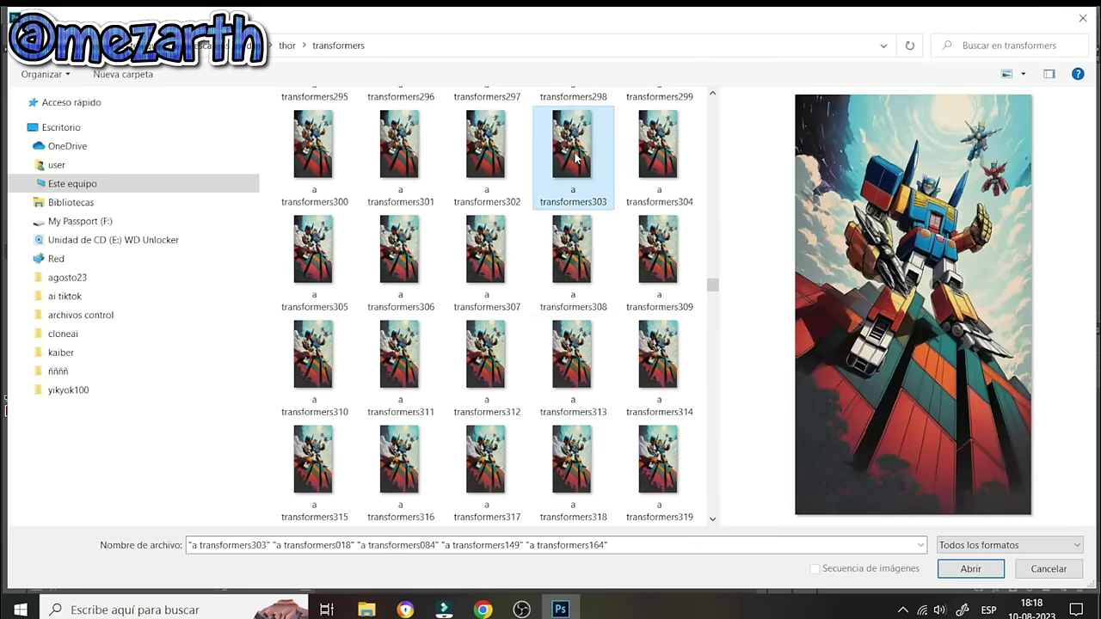
pyautogui.click(984, 569)
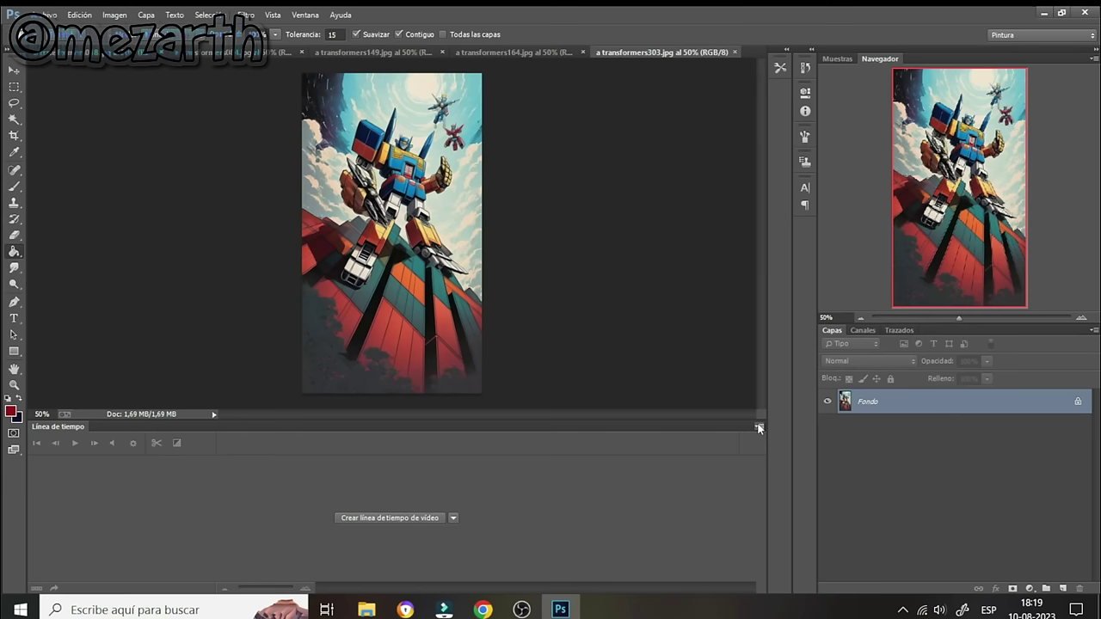
# Cycle the screen mode through to full screen and accept hiding the panels
pyautogui.click(13, 451)
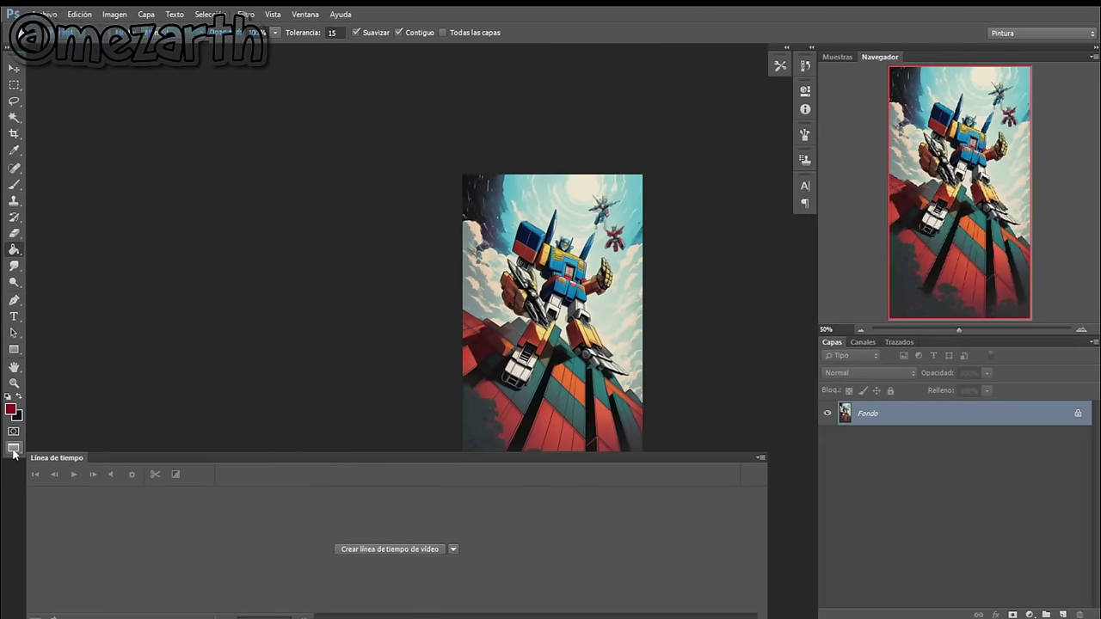
pyautogui.click(14, 450)
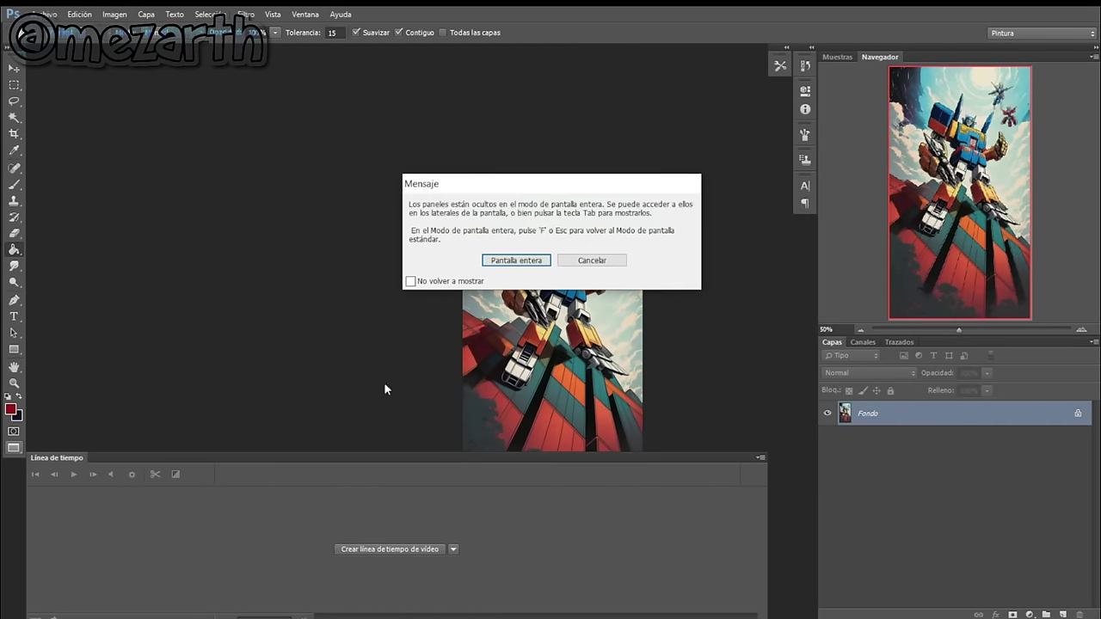
pyautogui.click(514, 260)
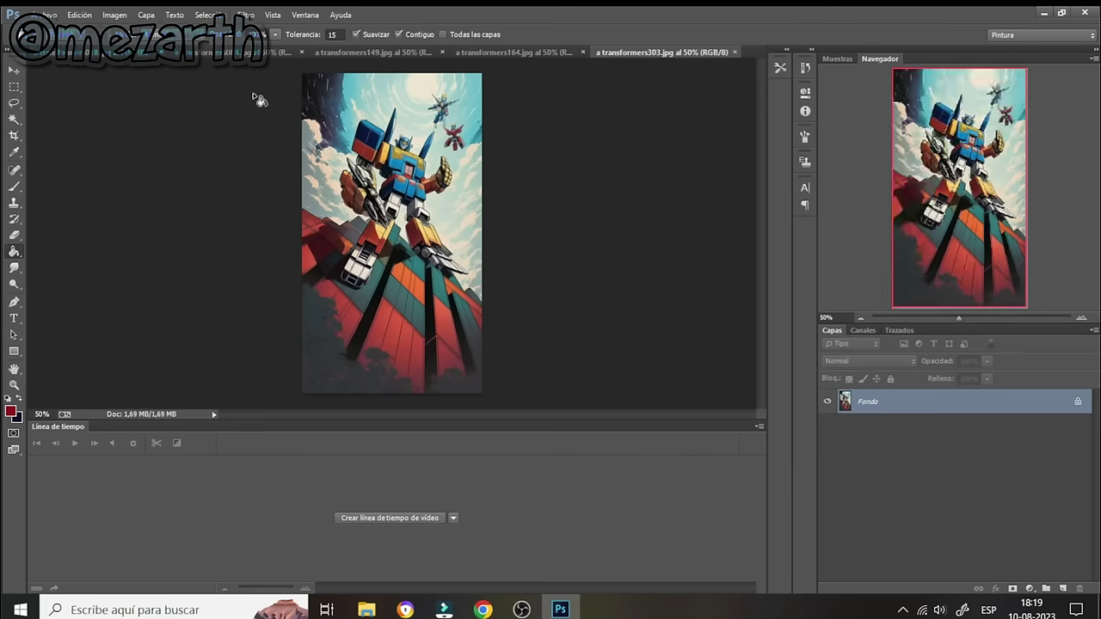
# Enlarge the transformers303 frame to 200% with the Move tool active, and examine its robot and upper sky in full screen mode
pyautogui.click(14, 70)
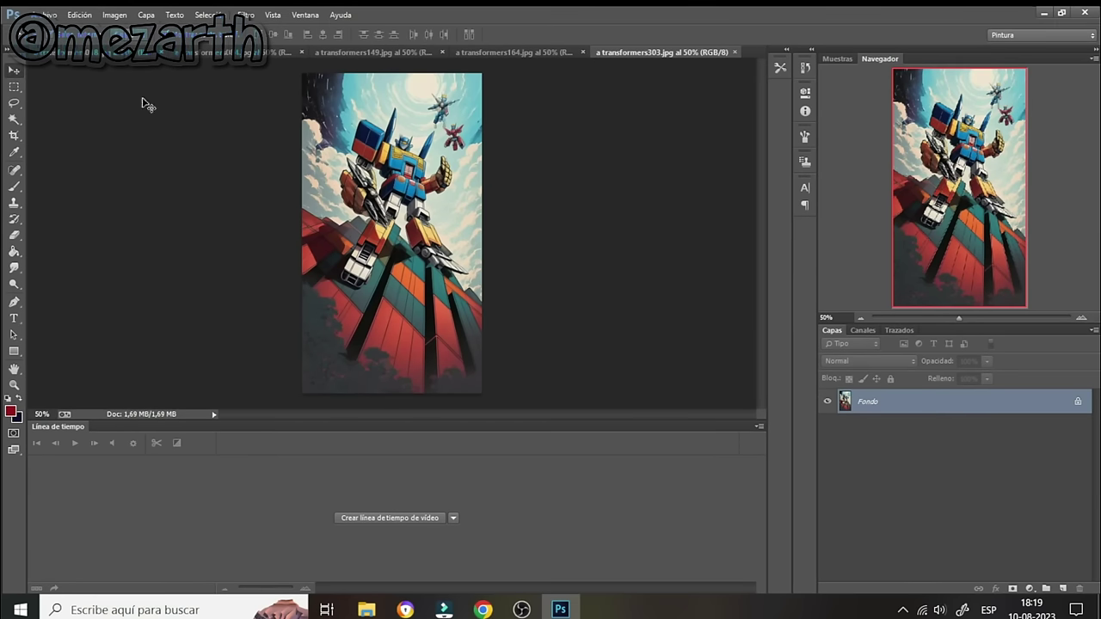
pyautogui.click(1081, 318)
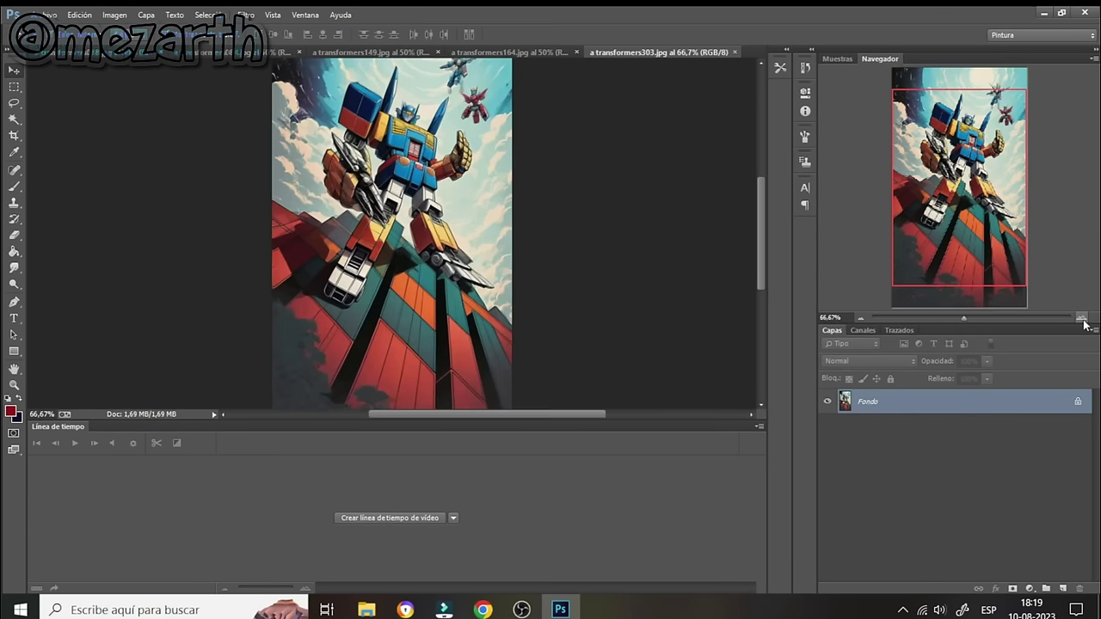
pyautogui.click(1082, 318)
pyautogui.click(1082, 318)
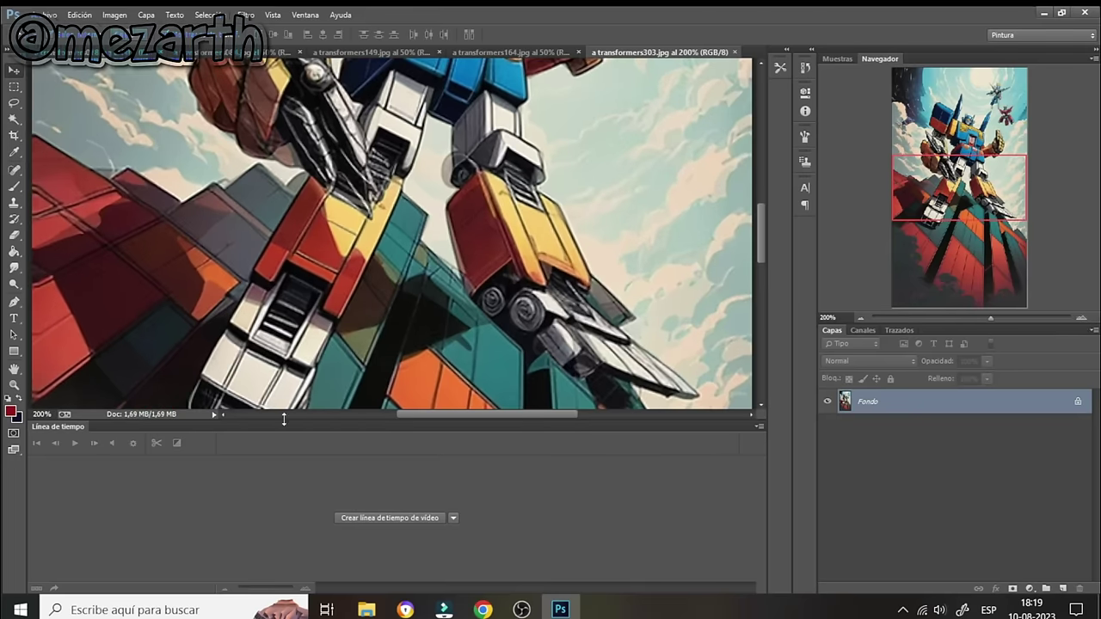
pyautogui.click(13, 450)
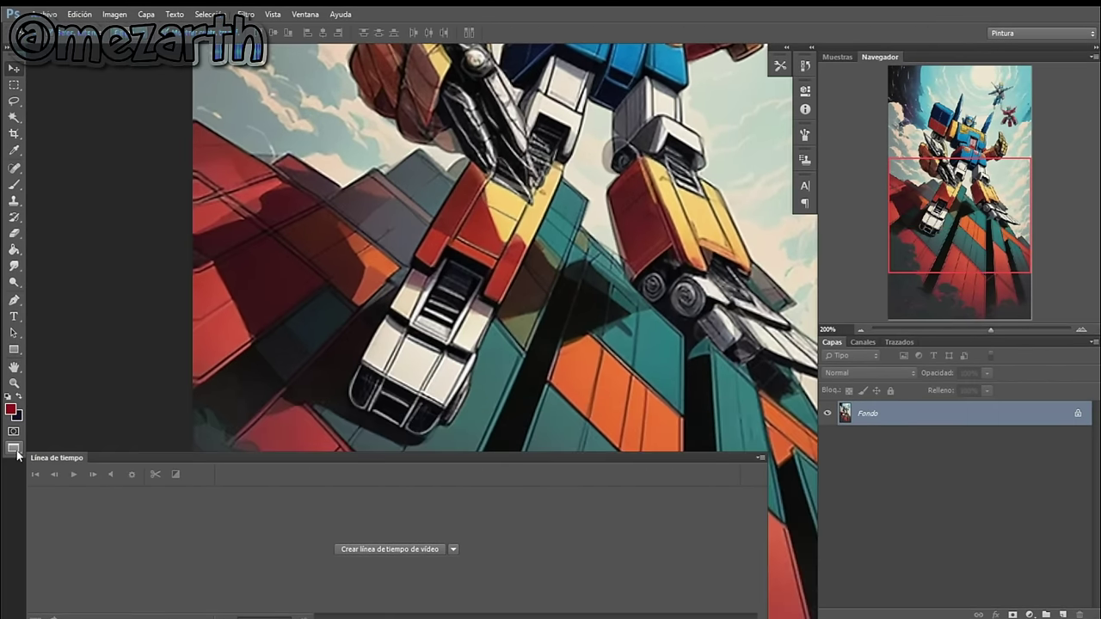
pyautogui.click(13, 450)
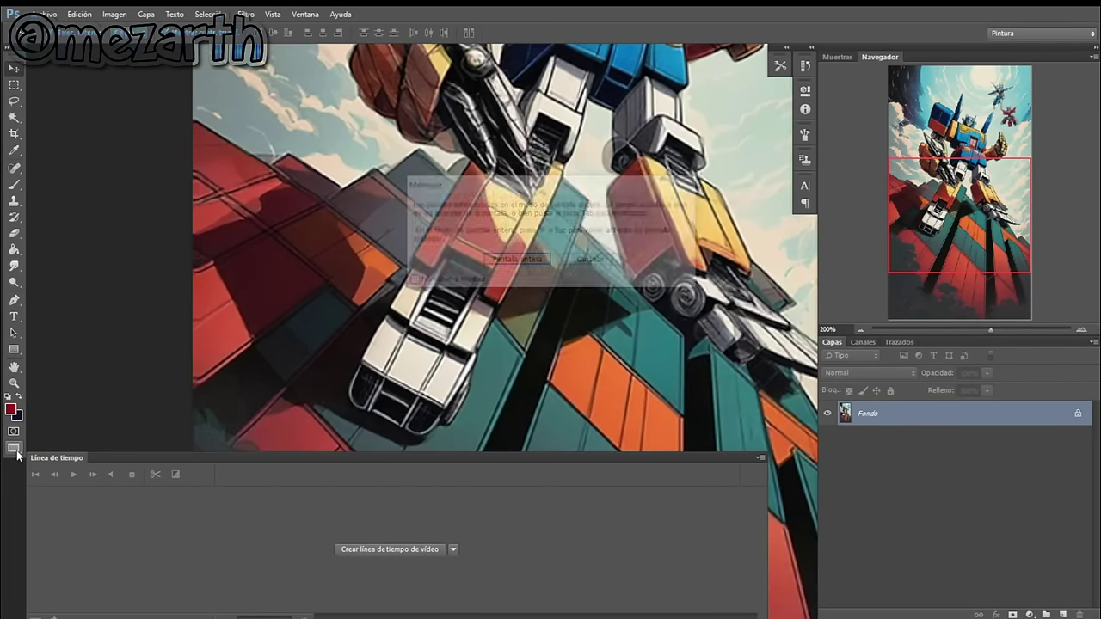
pyautogui.click(541, 262)
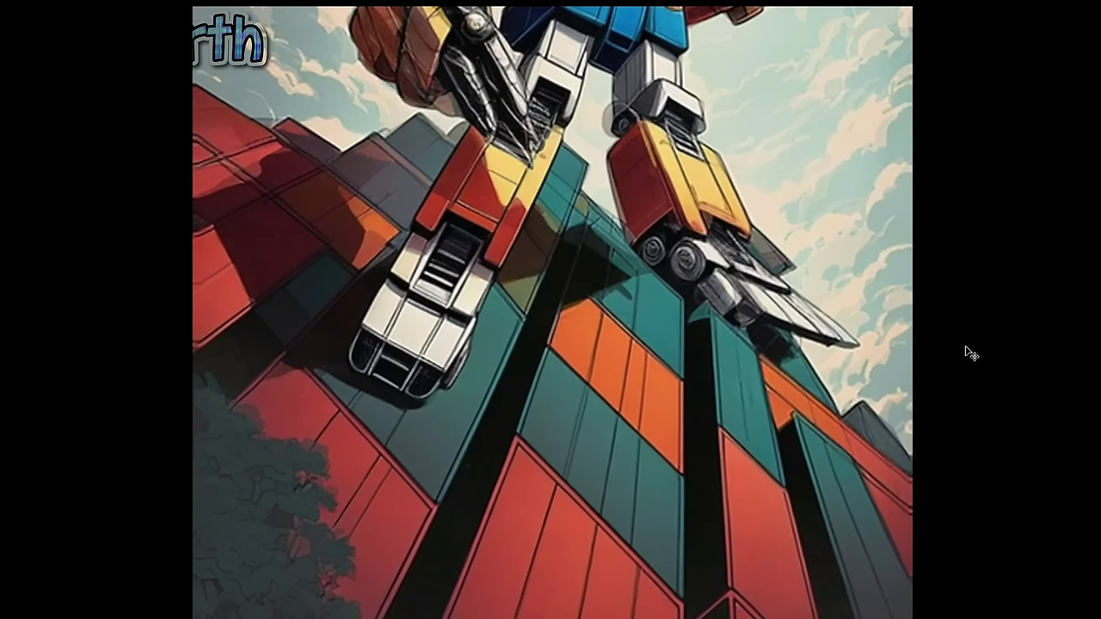
pyautogui.scroll(3, 971, 352)
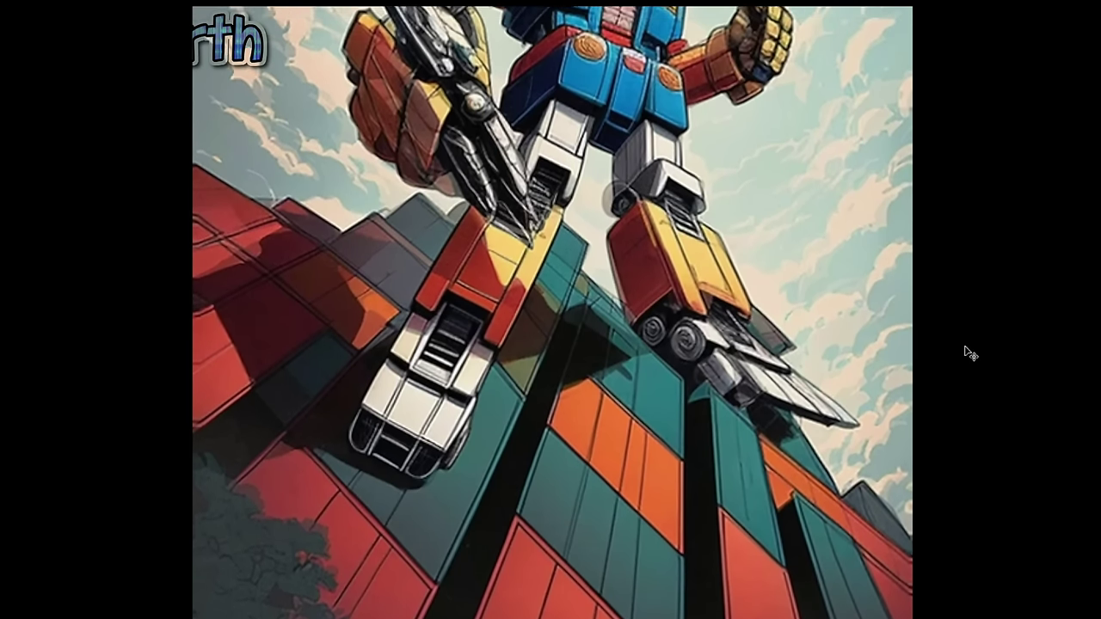
pyautogui.scroll(6, 971, 352)
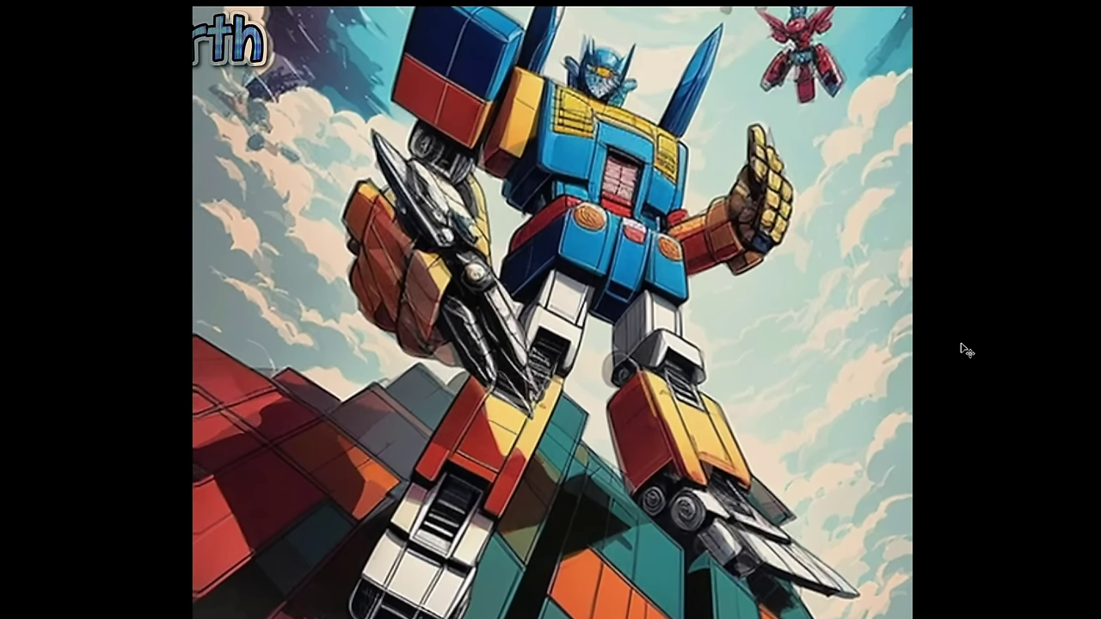
pyautogui.scroll(4, 966, 351)
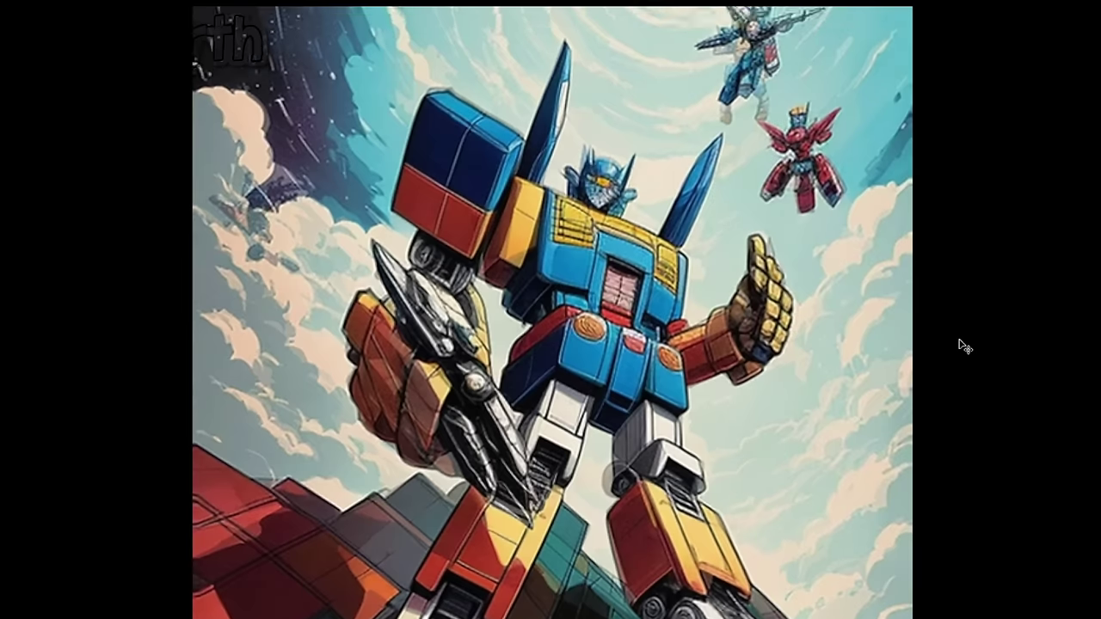
pyautogui.scroll(1, 964, 345)
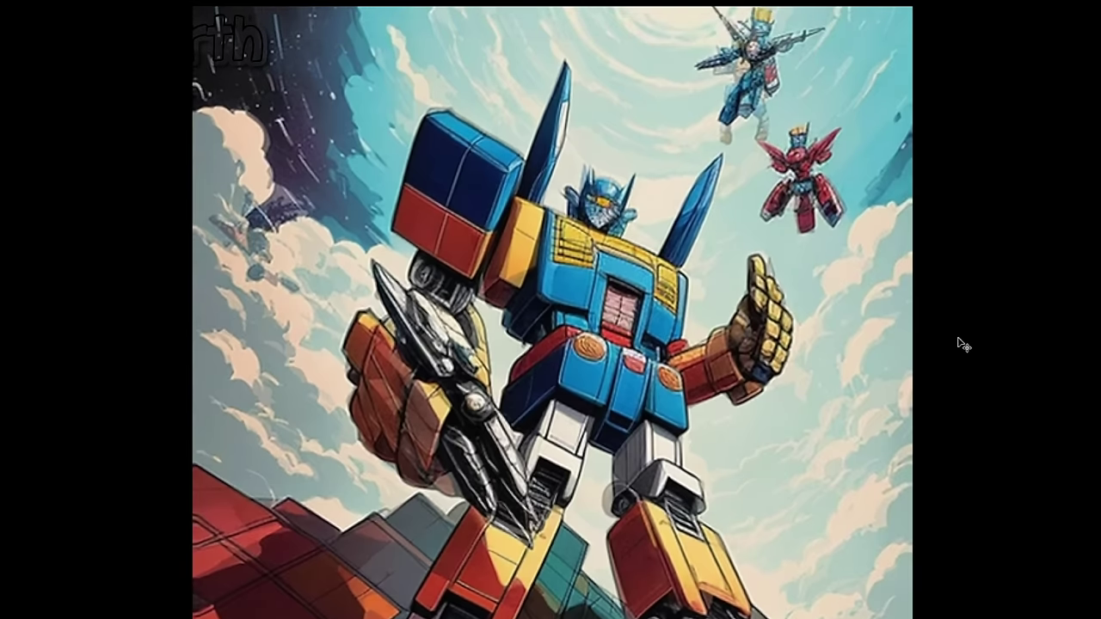
pyautogui.scroll(2, 963, 345)
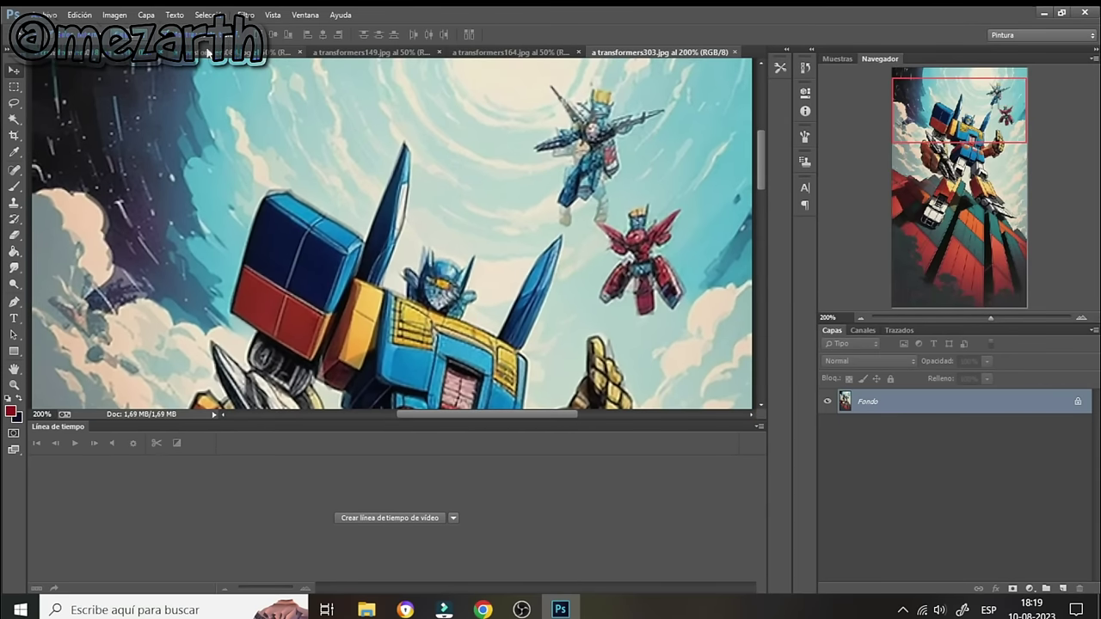
# Switch to the transformers084 frame, enlarge it to 200% and examine the robot's torso and head in full screen mode
pyautogui.click(207, 52)
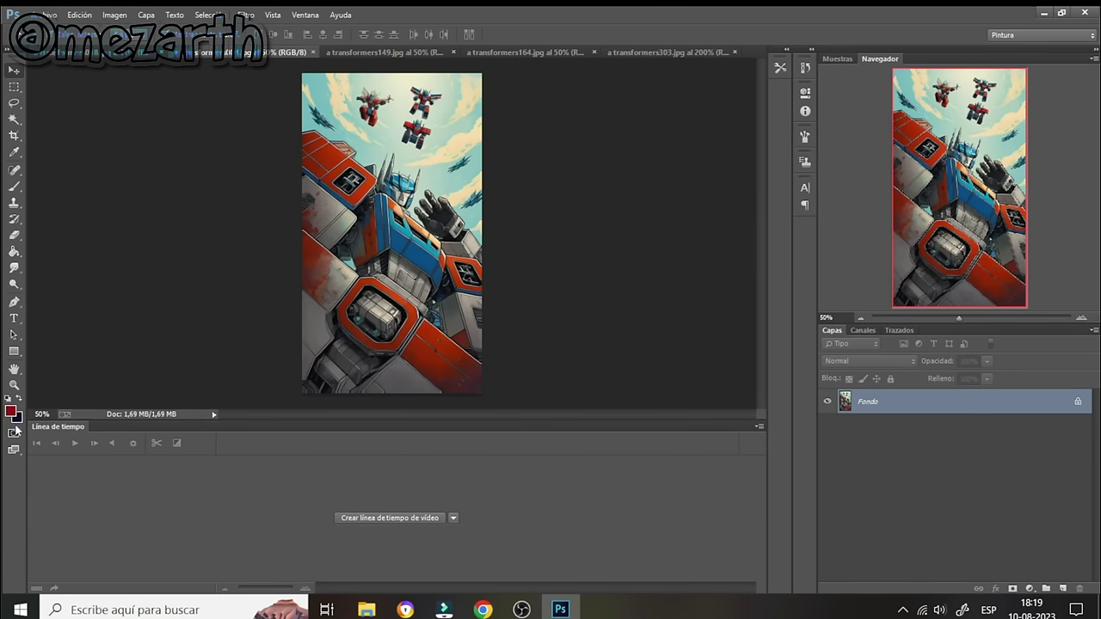
pyautogui.click(1081, 318)
pyautogui.click(1081, 317)
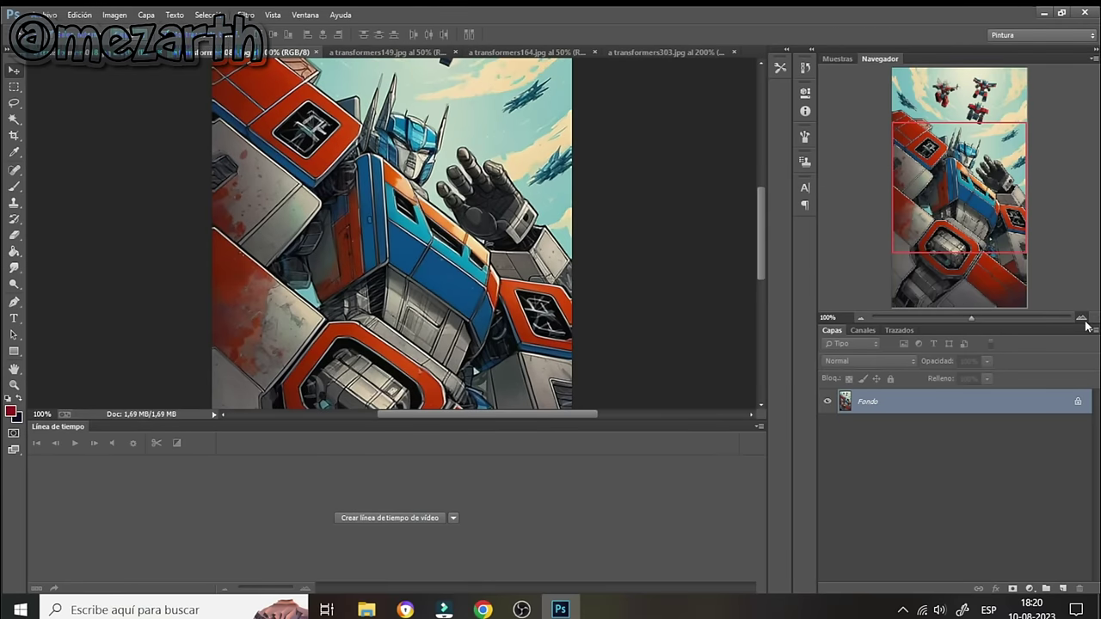
pyautogui.click(1081, 318)
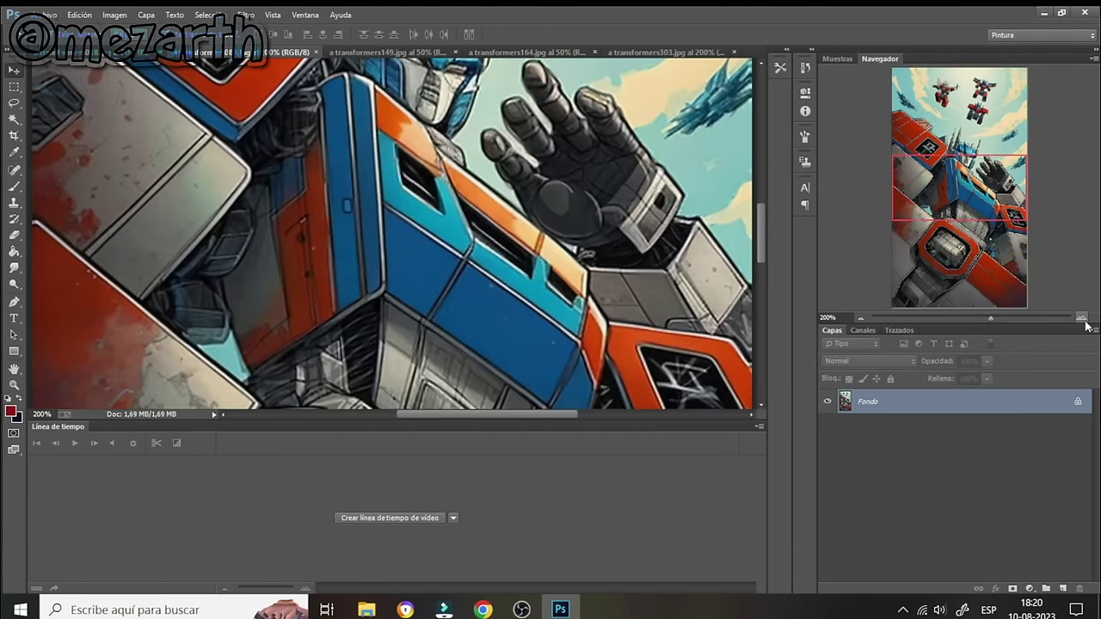
pyautogui.click(13, 449)
pyautogui.click(13, 450)
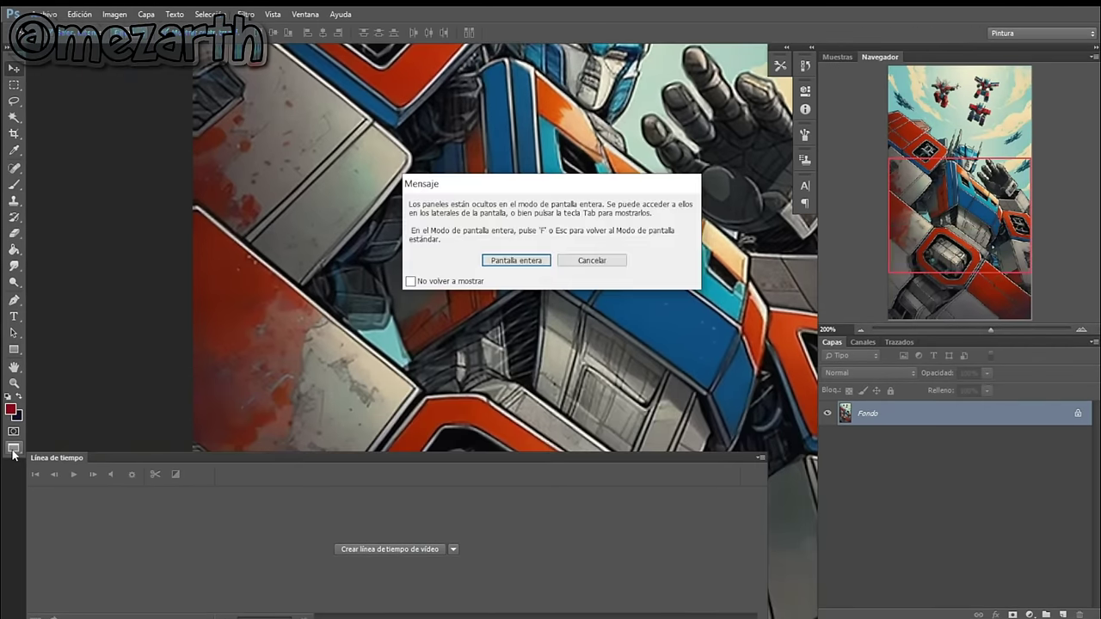
pyautogui.click(536, 263)
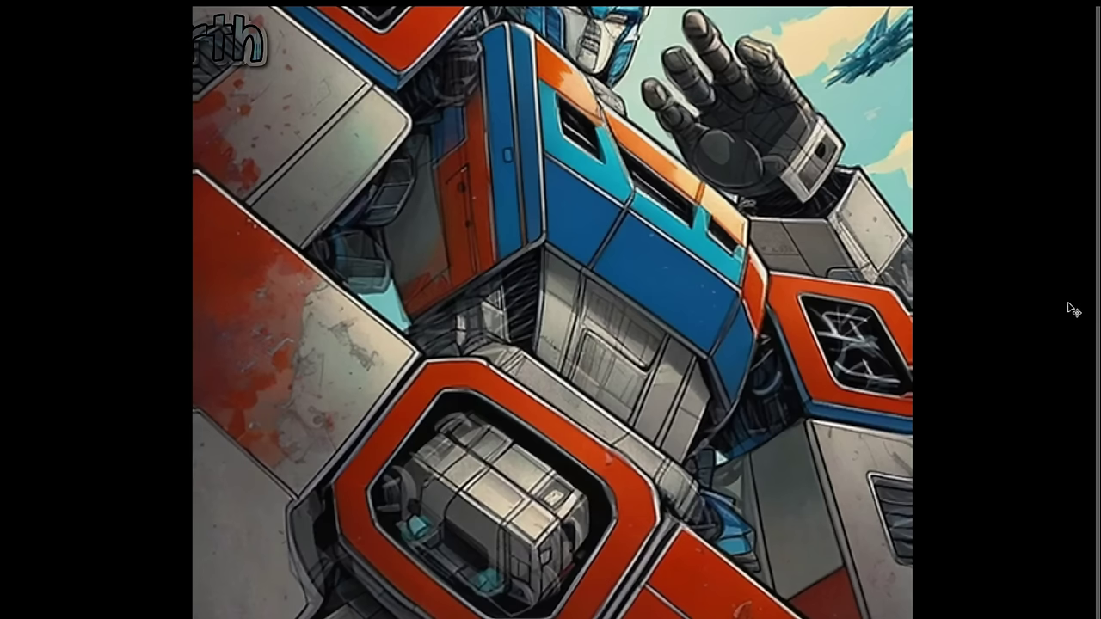
pyautogui.scroll(3, 1043, 306)
pyautogui.scroll(3, 1032, 301)
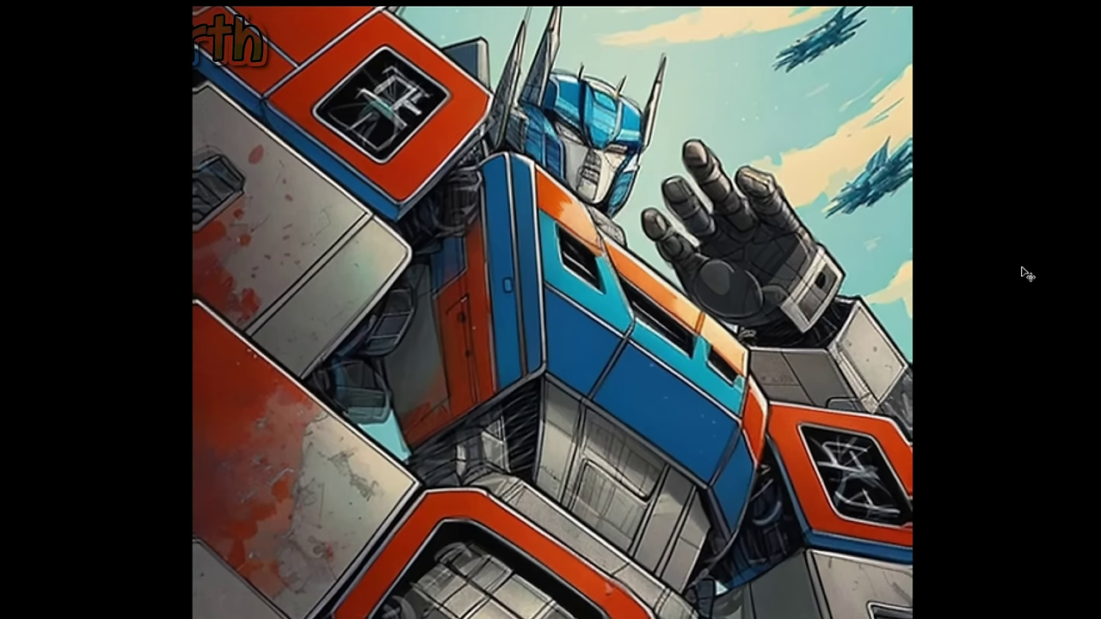
pyautogui.scroll(1, 986, 244)
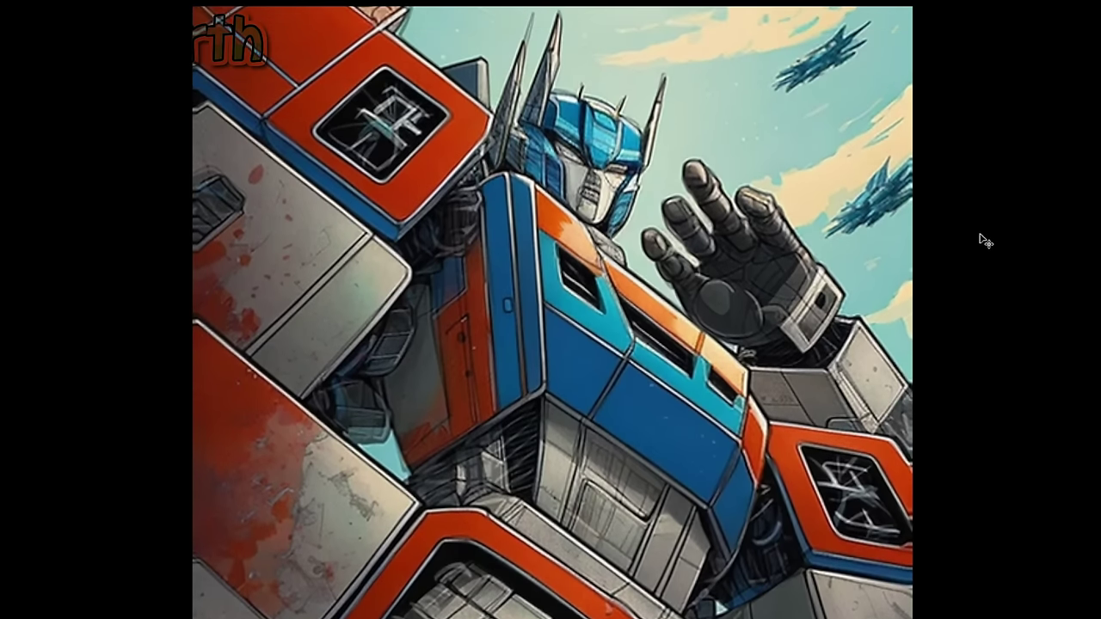
pyautogui.scroll(1, 980, 241)
pyautogui.scroll(1, 982, 229)
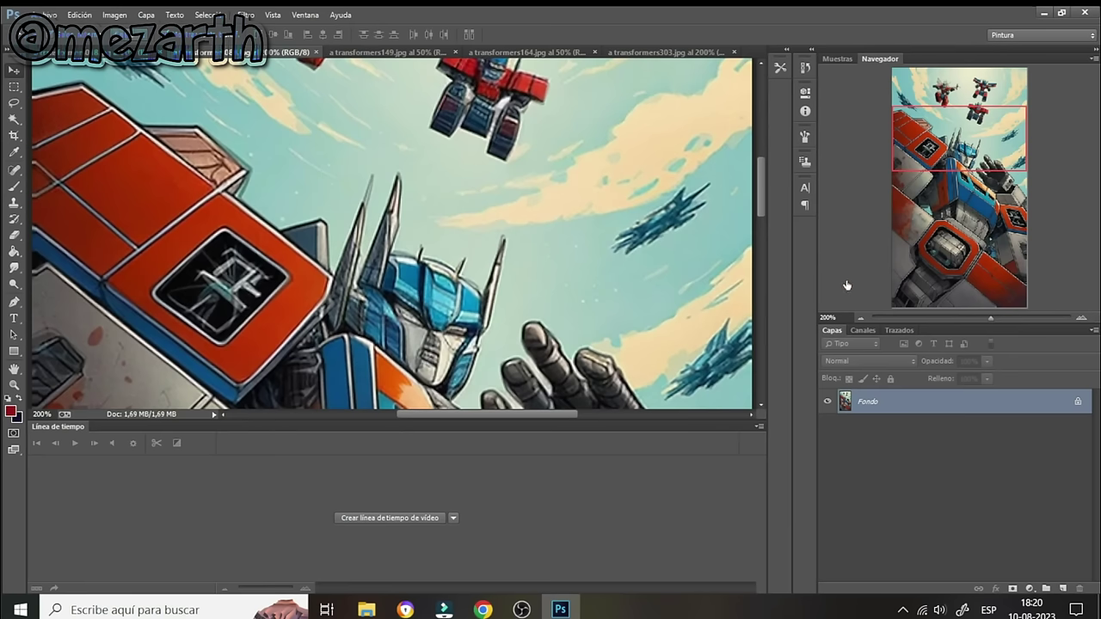
# Switch to the transformers149 frame, enlarge it to 200% and inspect its upper part in full screen mode
pyautogui.click(398, 56)
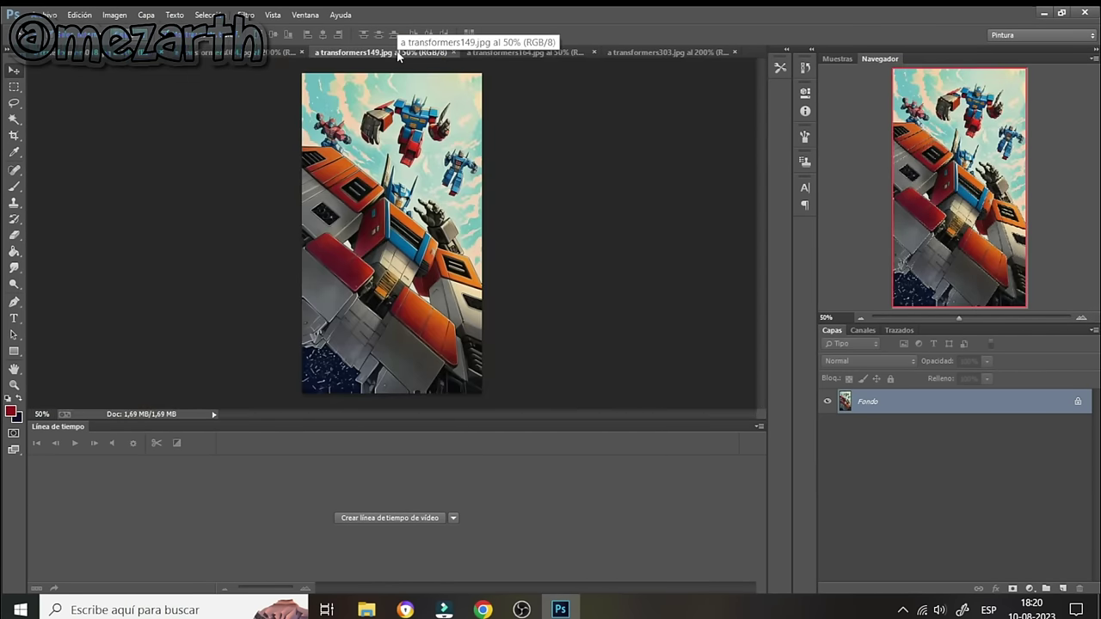
pyautogui.click(1082, 318)
pyautogui.click(1082, 318)
pyautogui.click(1082, 318)
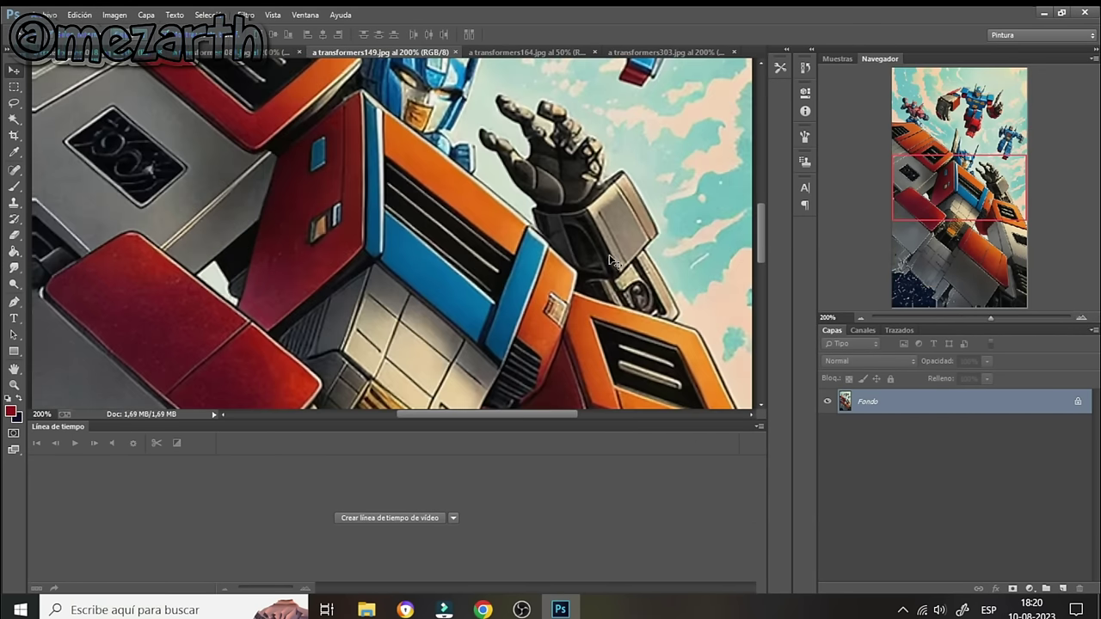
pyautogui.scroll(4, 660, 256)
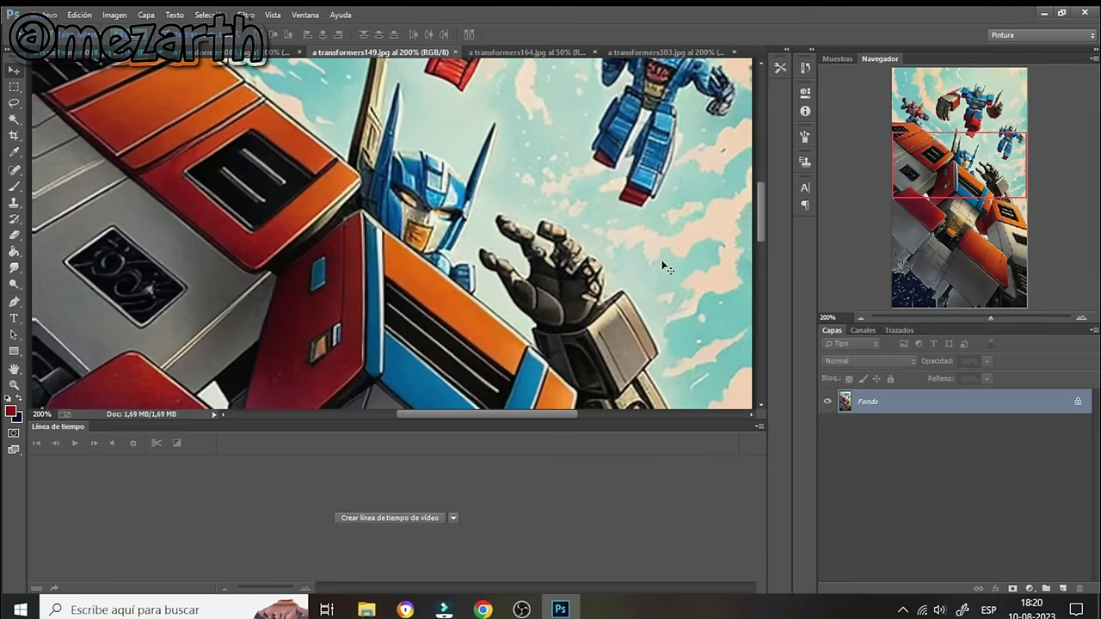
pyautogui.scroll(1, 662, 265)
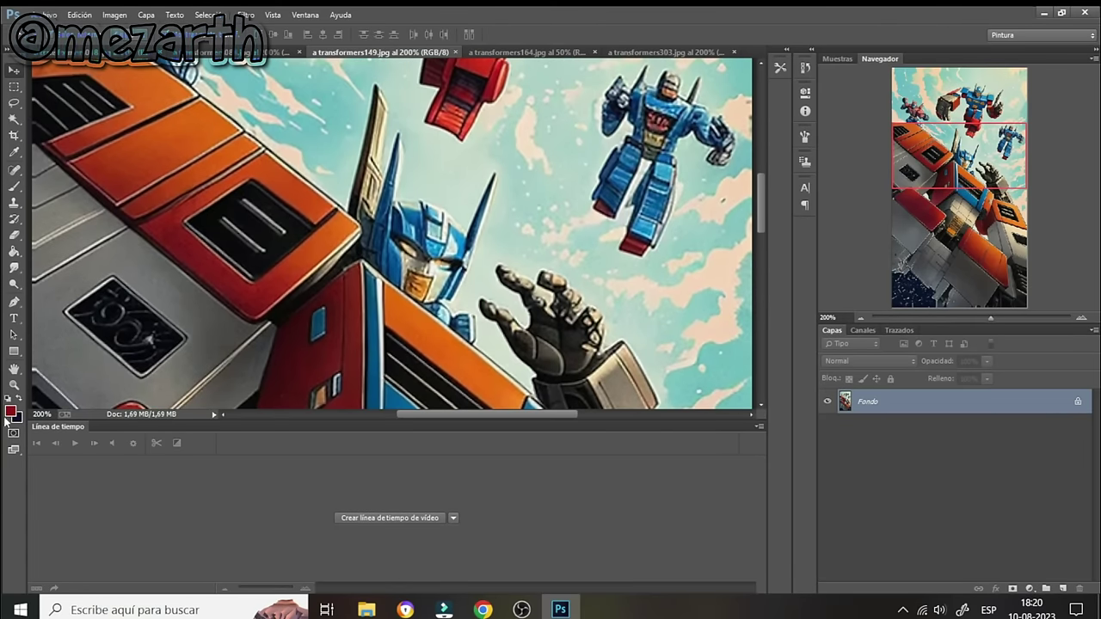
pyautogui.click(18, 457)
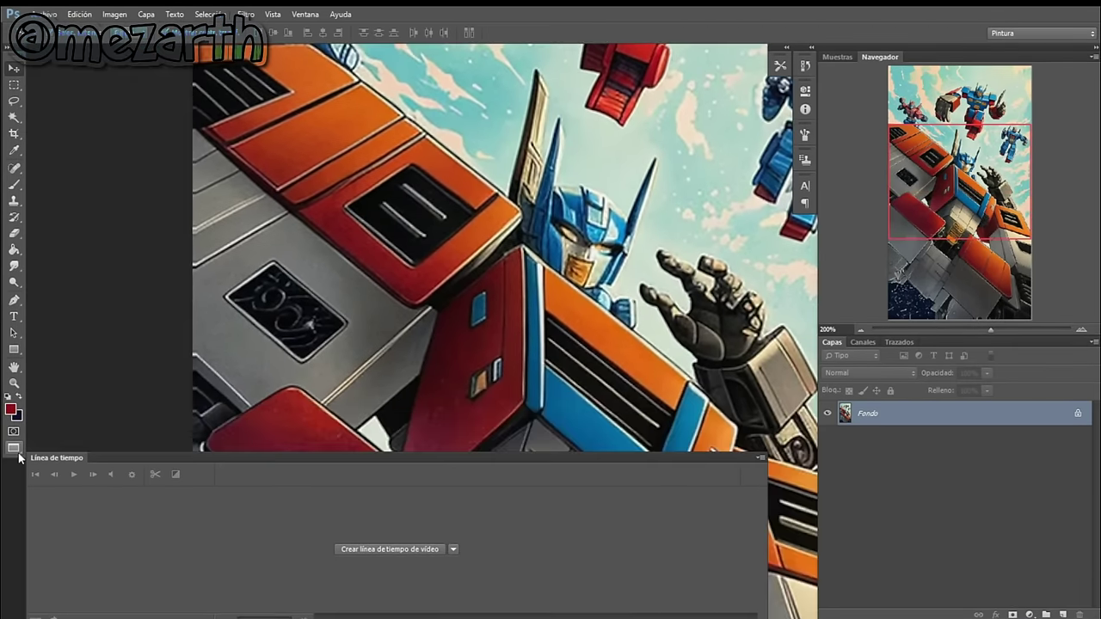
pyautogui.click(19, 457)
pyautogui.click(516, 260)
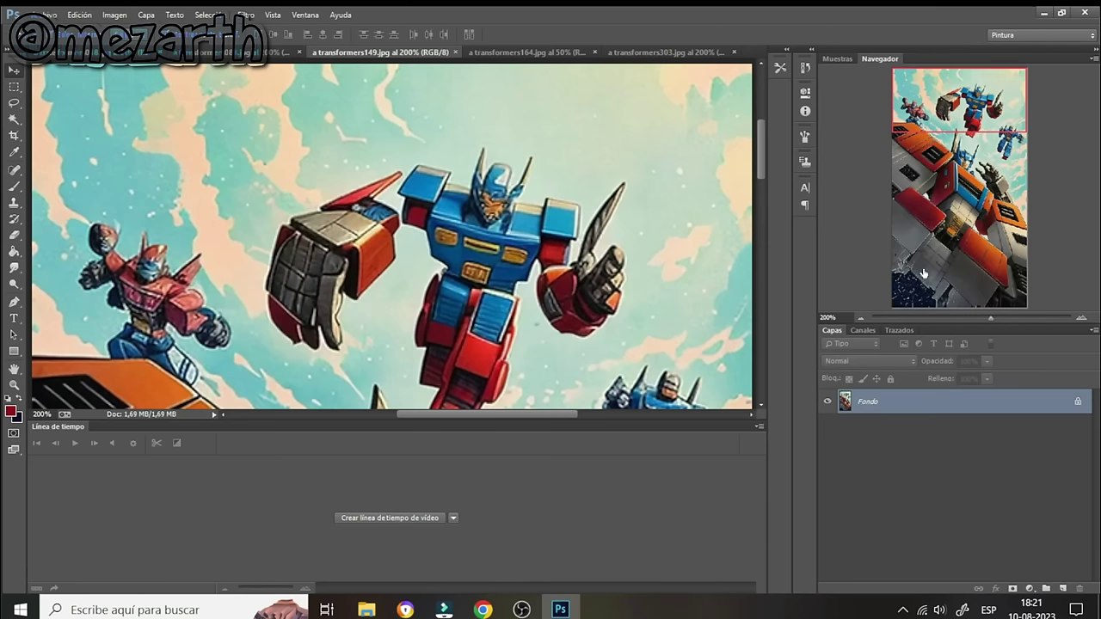
# Close Photoshop and start importing media files into the inteligenciaartificial project in Filmora
pyautogui.click(1086, 17)
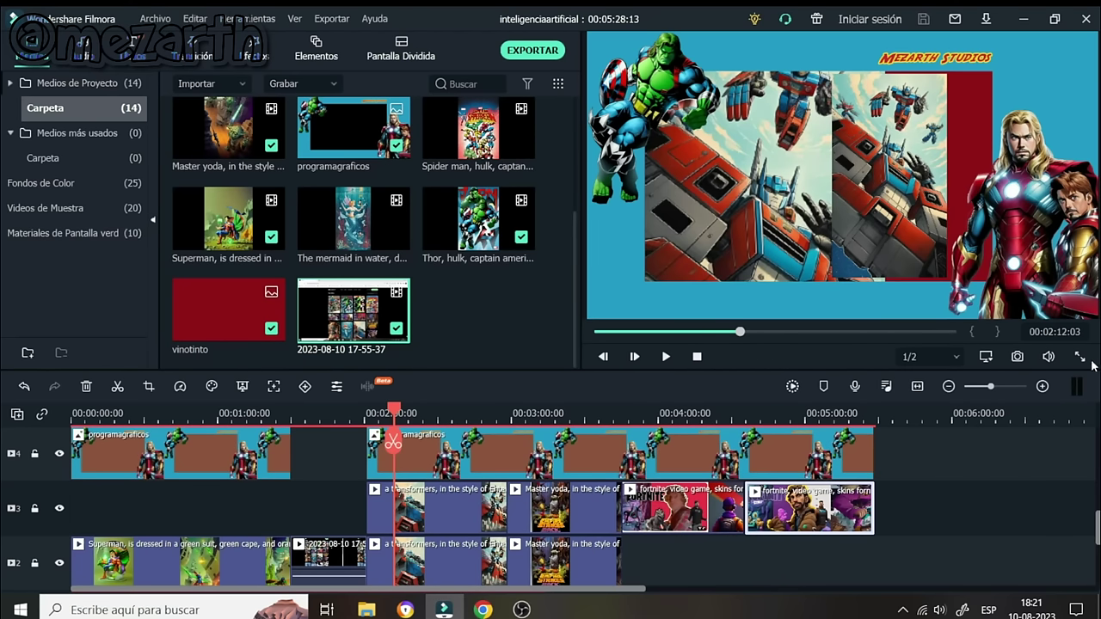
pyautogui.rightClick(458, 317)
pyautogui.click(480, 336)
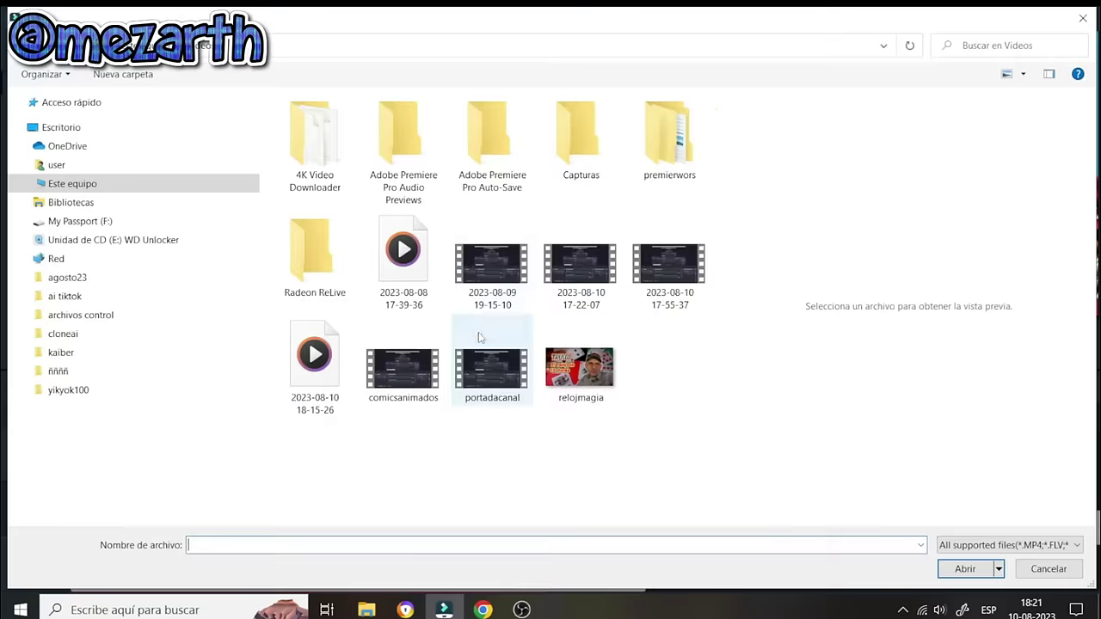
# Browse for the import from Descargas into dna > thor > transformers
pyautogui.click(23, 185)
pyautogui.click(86, 202)
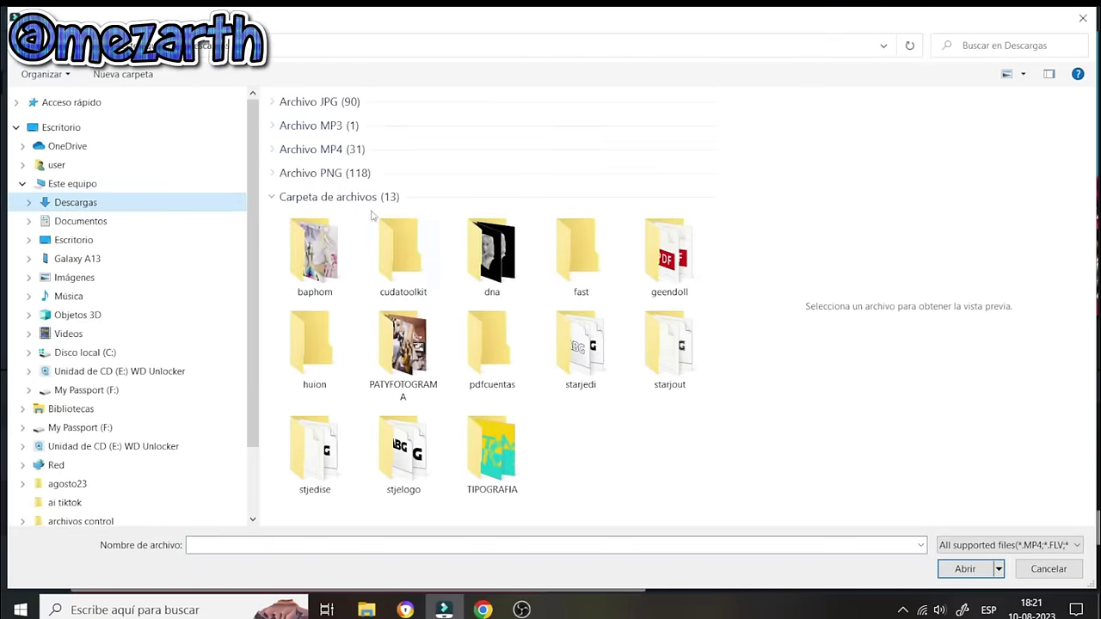
pyautogui.doubleClick(492, 268)
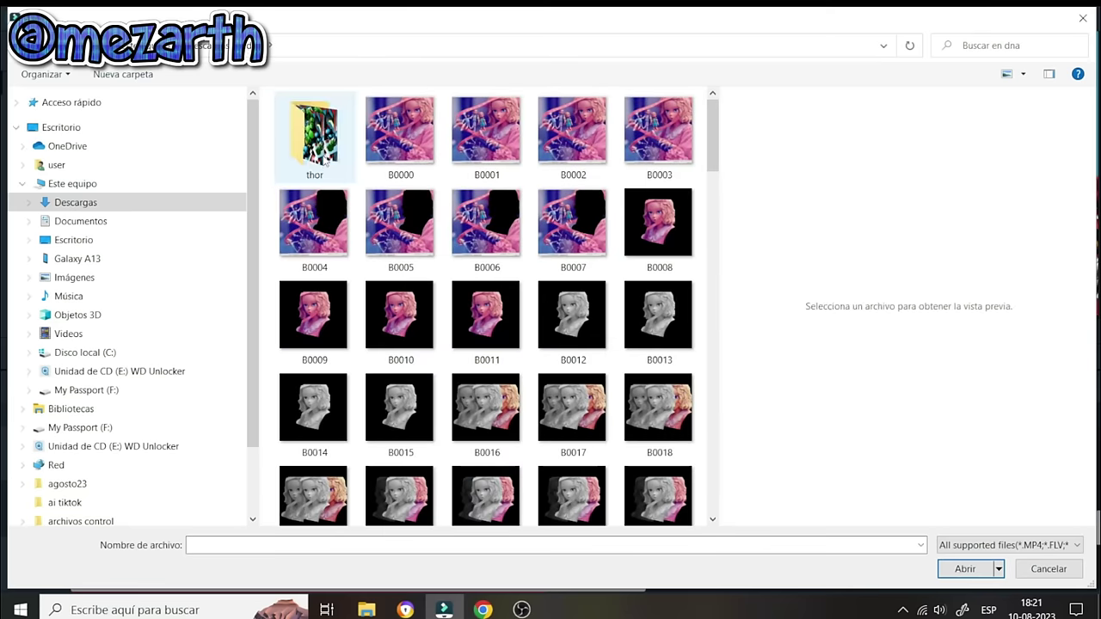
pyautogui.doubleClick(324, 158)
pyautogui.doubleClick(320, 148)
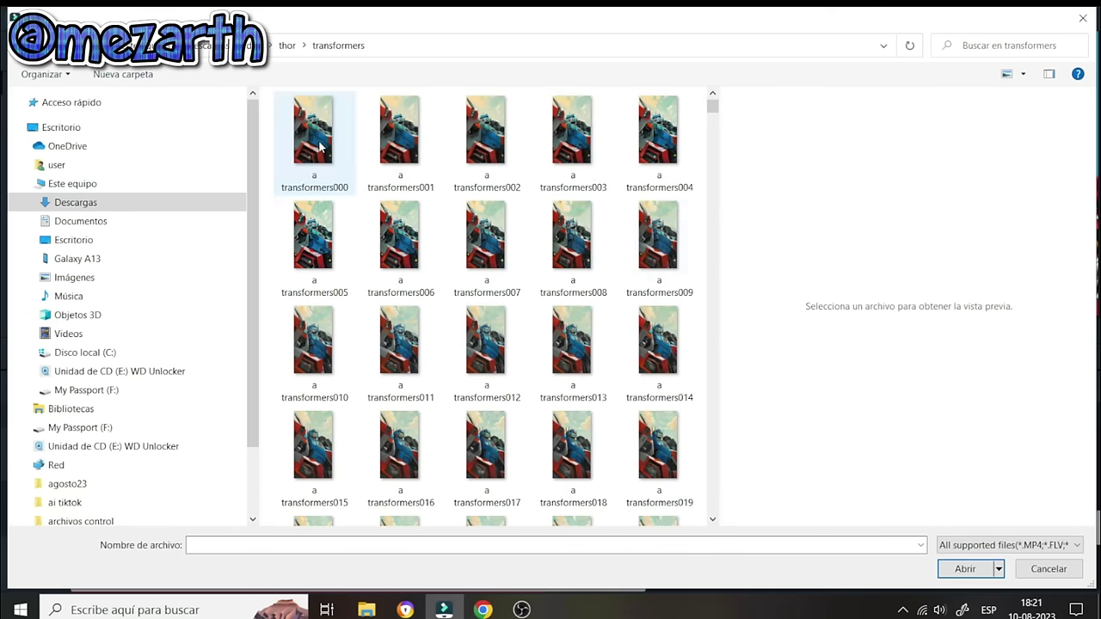
# Import the frames a transformers014, a transformers169, a transformers238 and a transformers354 into the project media
pyautogui.click(661, 346)
pyautogui.scroll(-8, 661, 346)
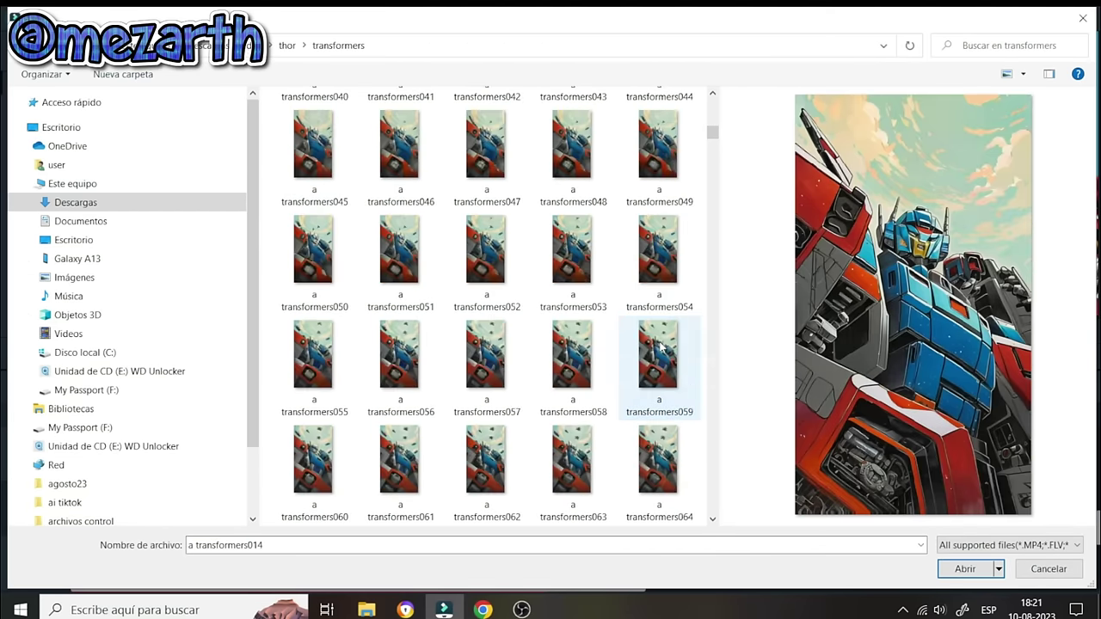
pyautogui.scroll(-20, 661, 346)
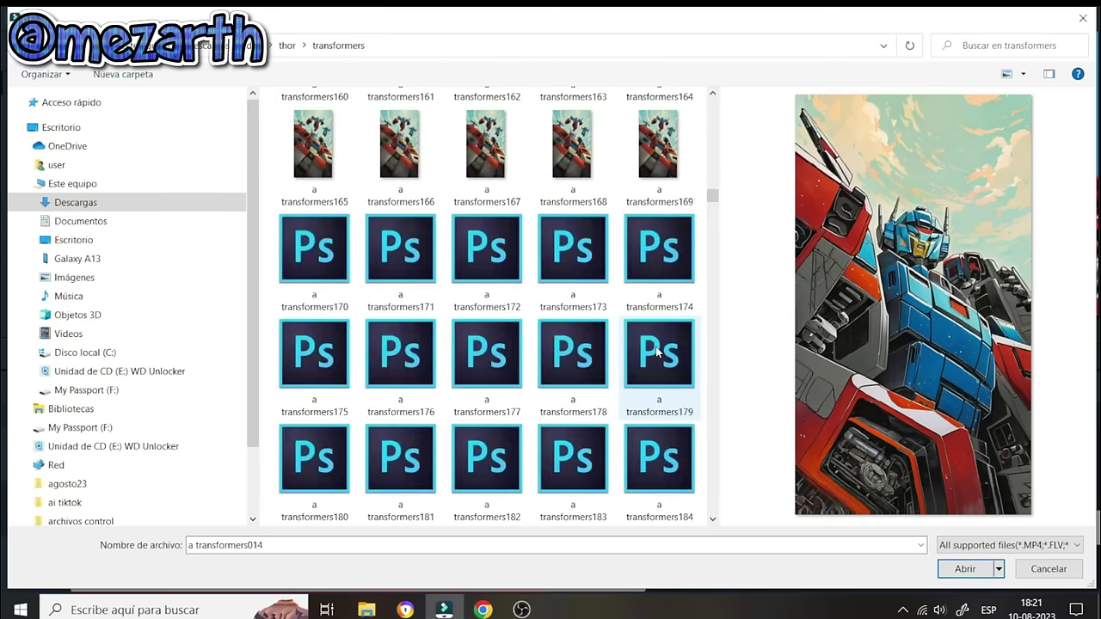
pyautogui.keyDown('ctrl'); pyautogui.click(663, 167); pyautogui.keyUp('ctrl')
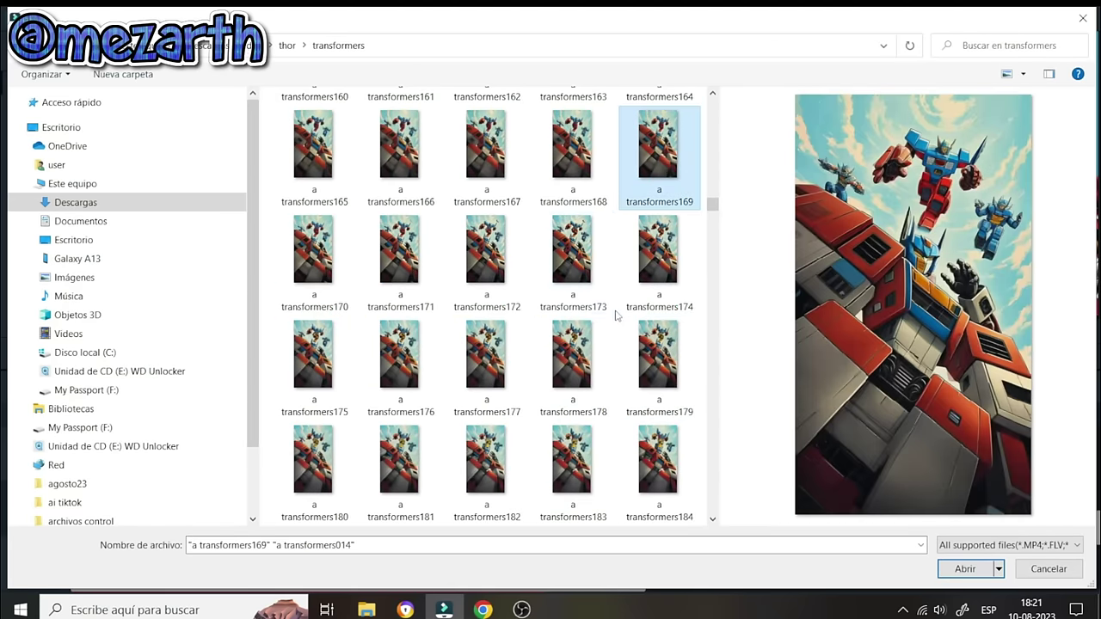
pyautogui.scroll(-12, 614, 315)
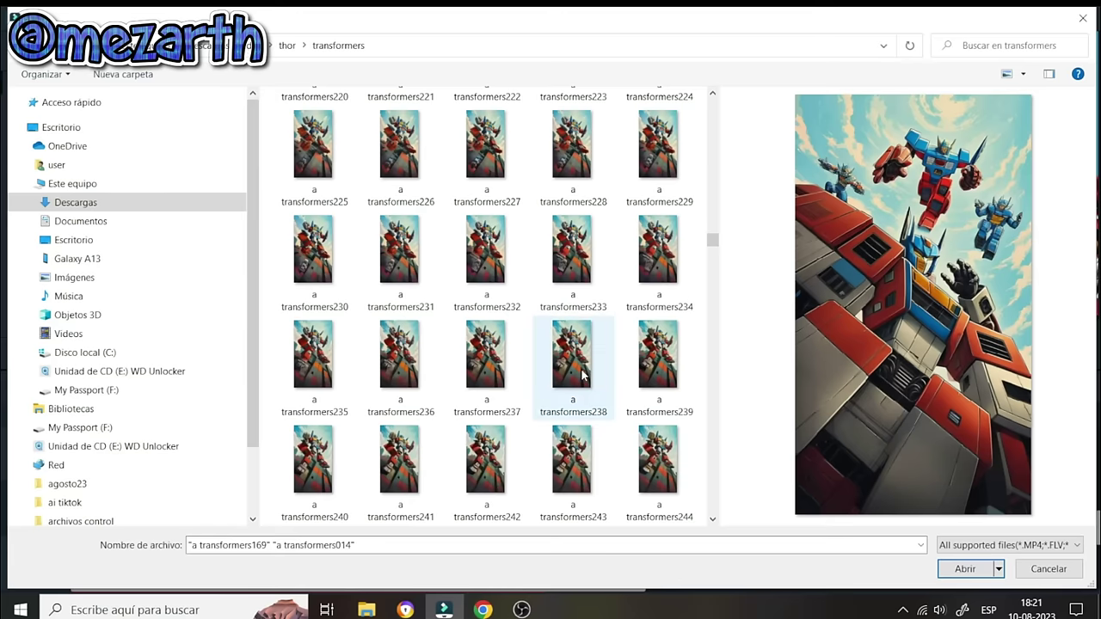
pyautogui.keyDown('ctrl'); pyautogui.click(569, 370); pyautogui.keyUp('ctrl')
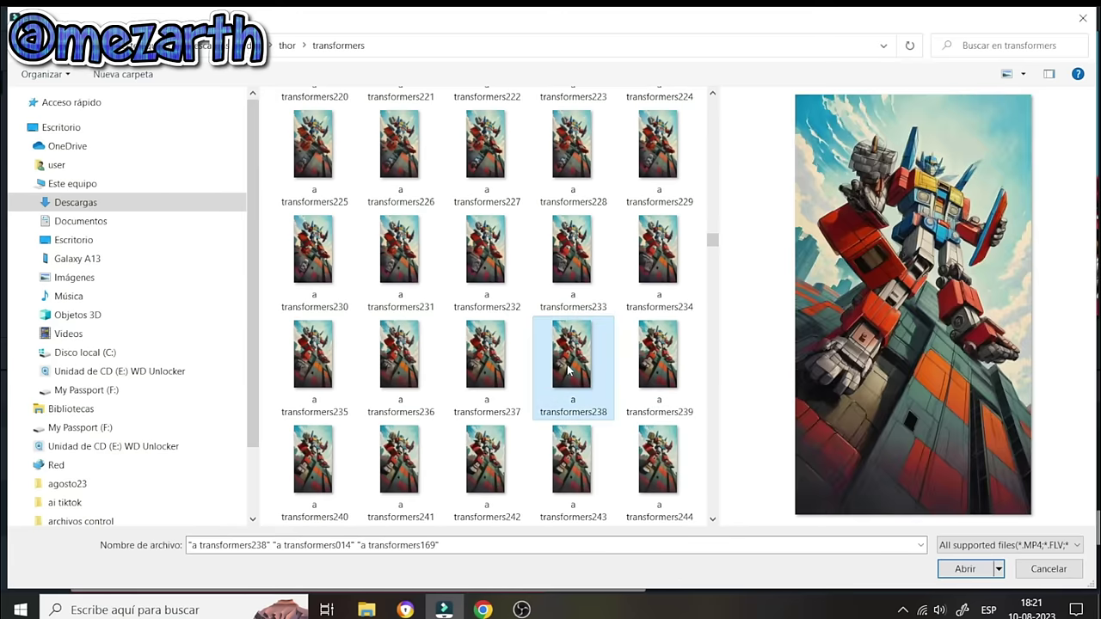
pyautogui.scroll(-15, 565, 379)
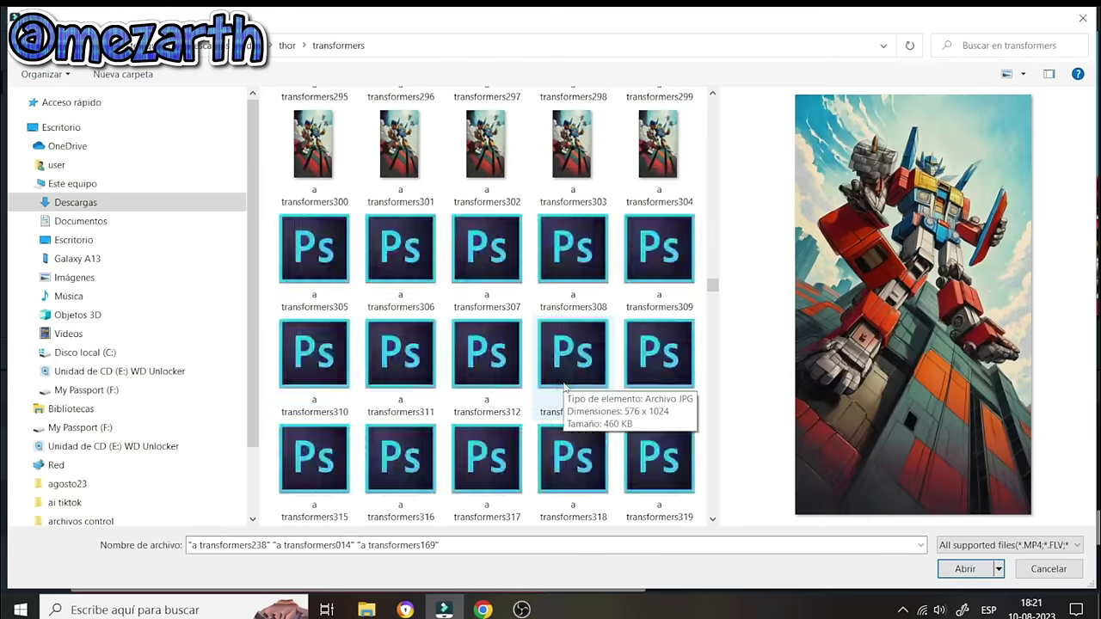
pyautogui.scroll(-9, 565, 388)
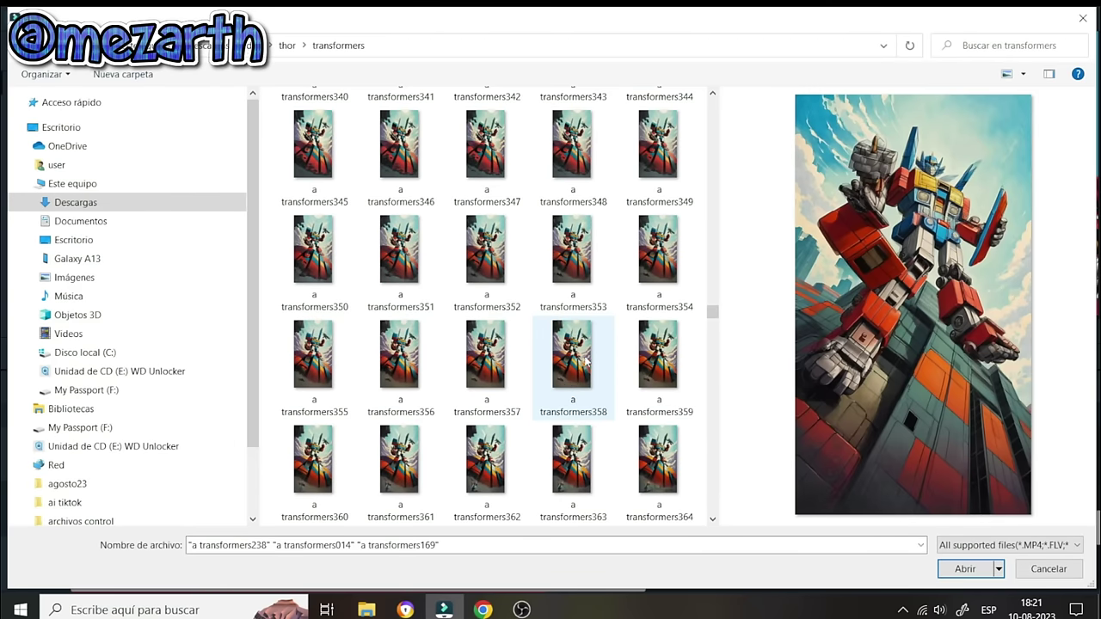
pyautogui.keyDown('ctrl'); pyautogui.click(654, 264); pyautogui.keyUp('ctrl')
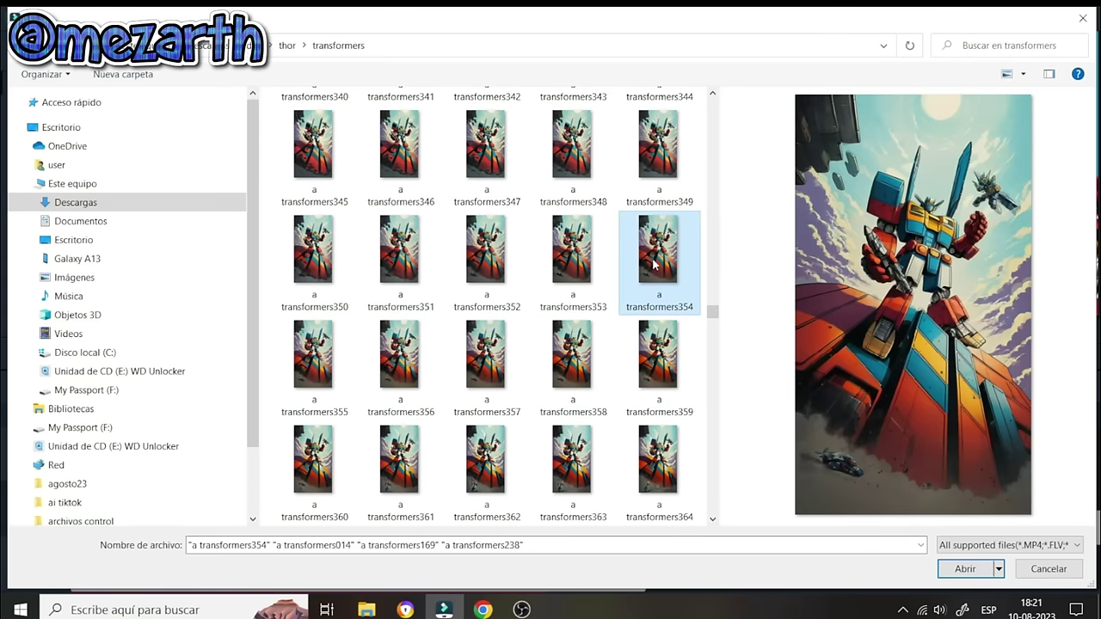
pyautogui.click(965, 569)
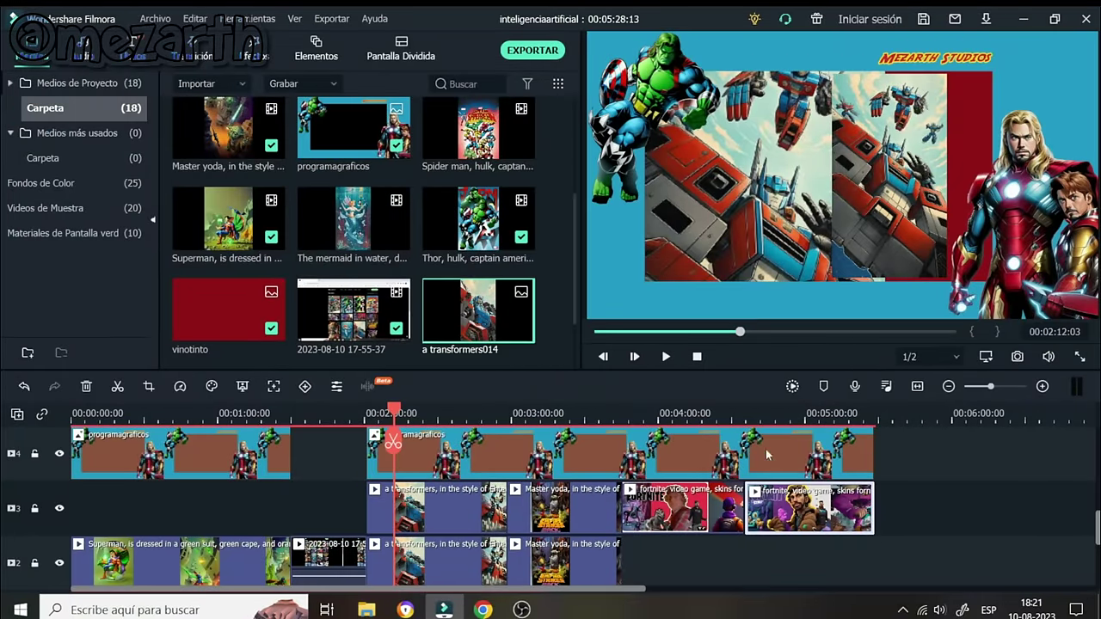
# Place a transformers014 on track 10 at 00:02:12:03, tilt it counterclockwise and position it along the video frame's left side
pyautogui.scroll(8, 586, 388)
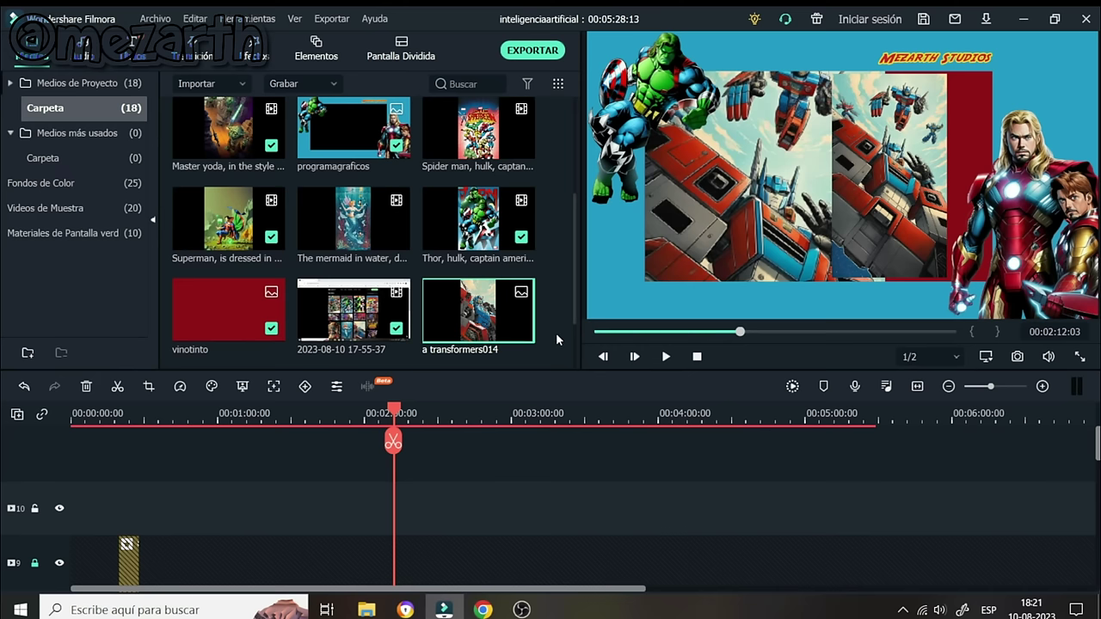
pyautogui.scroll(-1, 554, 335)
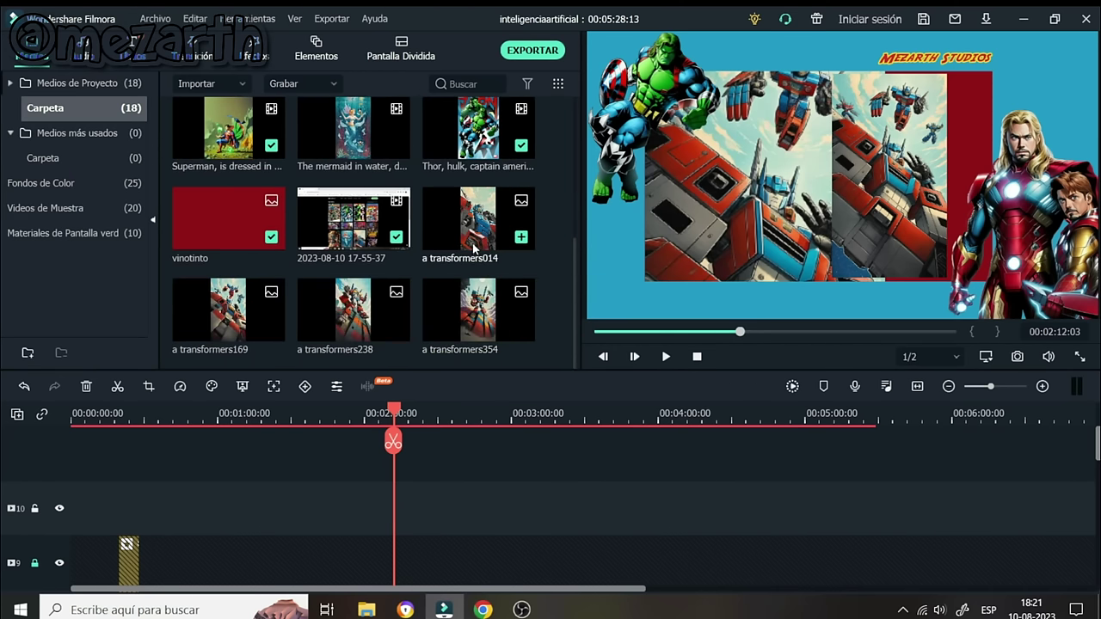
pyautogui.moveTo(466, 234); pyautogui.dragTo(402, 512)
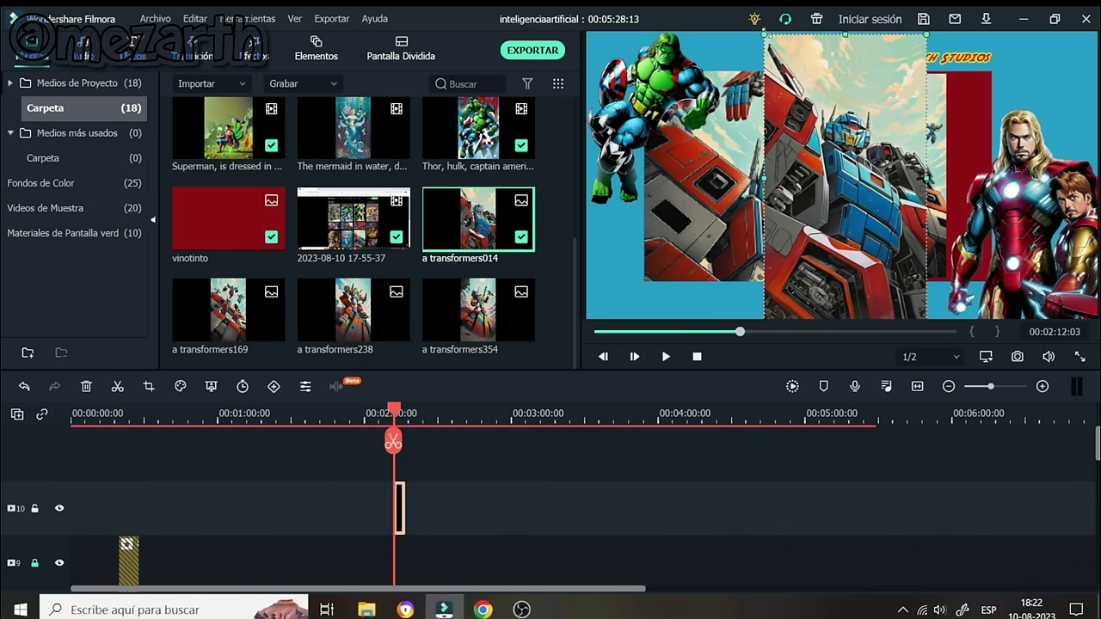
pyautogui.moveTo(834, 69); pyautogui.dragTo(834, 92)
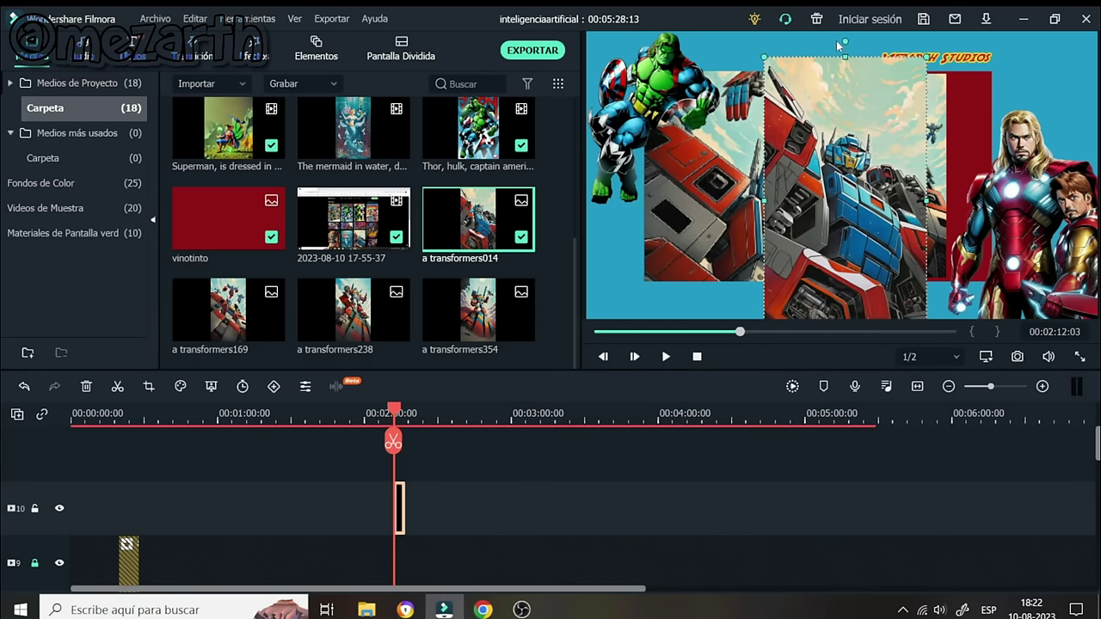
pyautogui.moveTo(847, 42); pyautogui.dragTo(791, 49)
pyautogui.moveTo(839, 122); pyautogui.dragTo(698, 102)
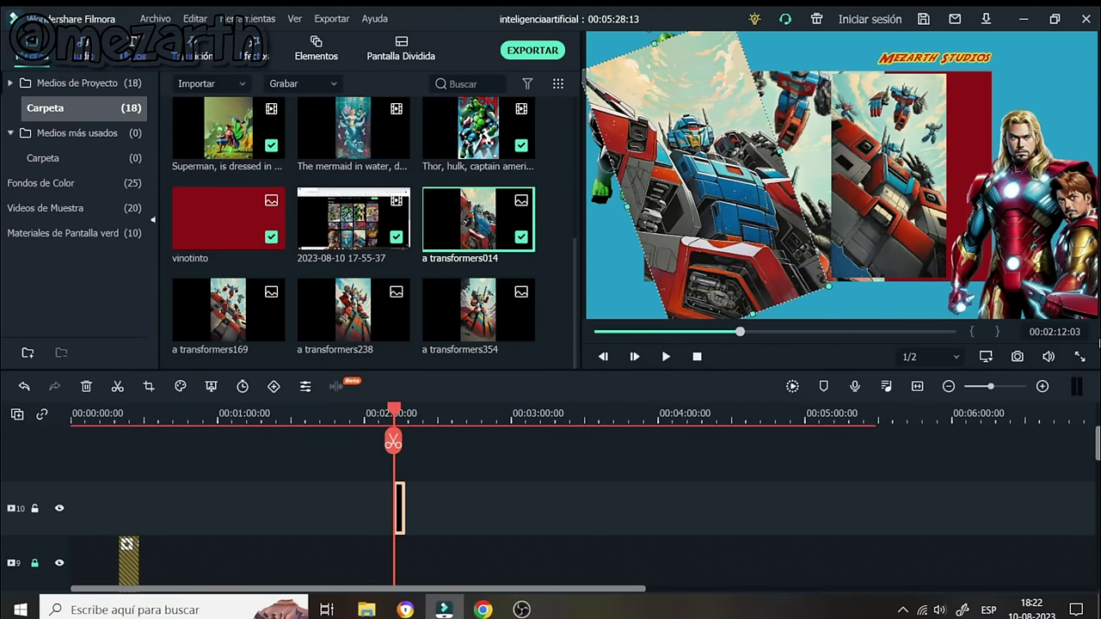
# Add a transformers169 on a new track 11 at 00:02:12:22, shrink it slightly and position it beside the tilted first image
pyautogui.click(1042, 386)
pyautogui.click(1043, 386)
pyautogui.click(1042, 386)
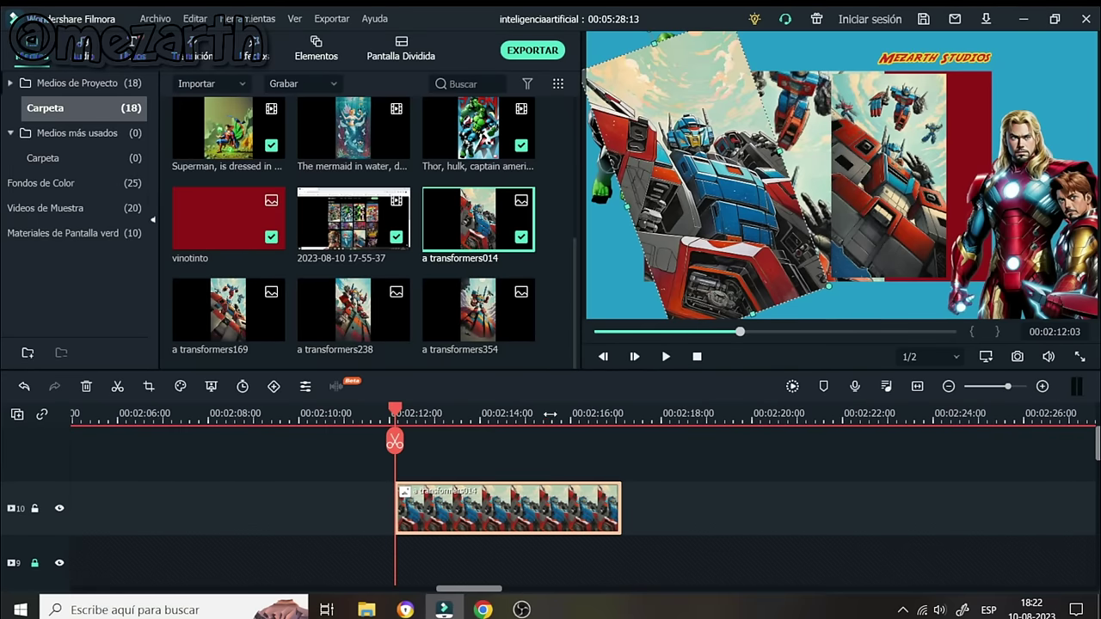
pyautogui.click(665, 356)
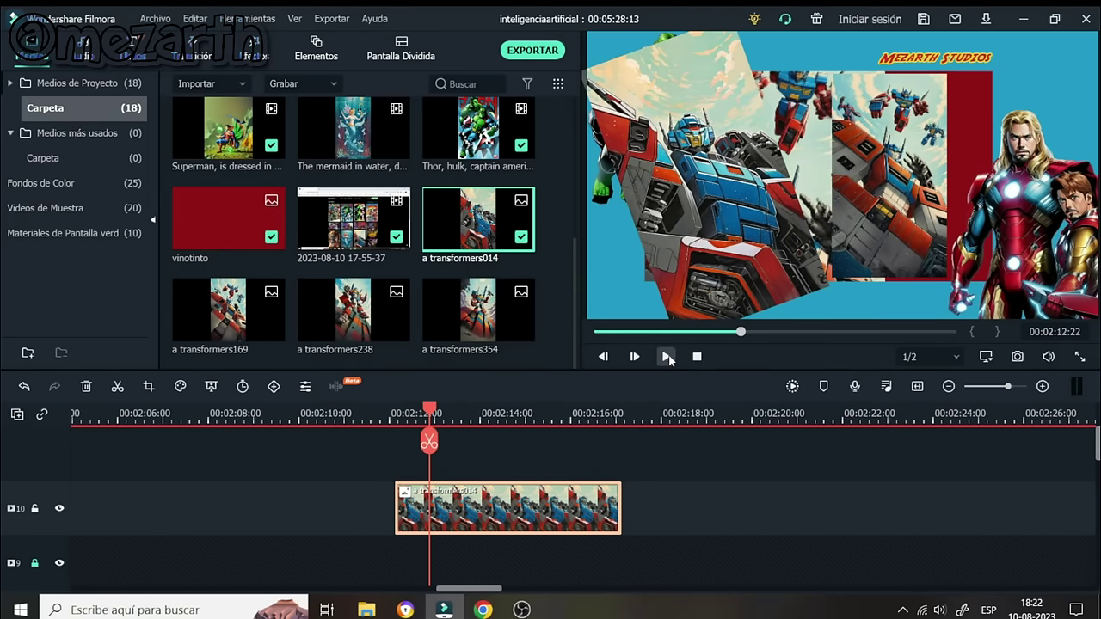
pyautogui.moveTo(230, 331); pyautogui.dragTo(430, 473)
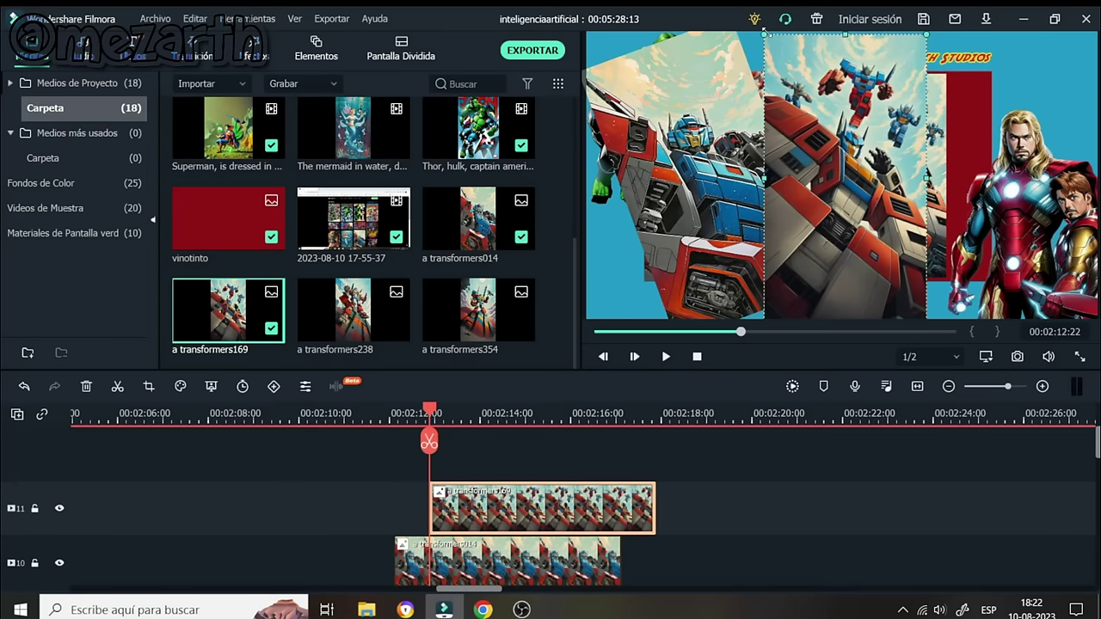
pyautogui.moveTo(763, 31); pyautogui.dragTo(776, 53)
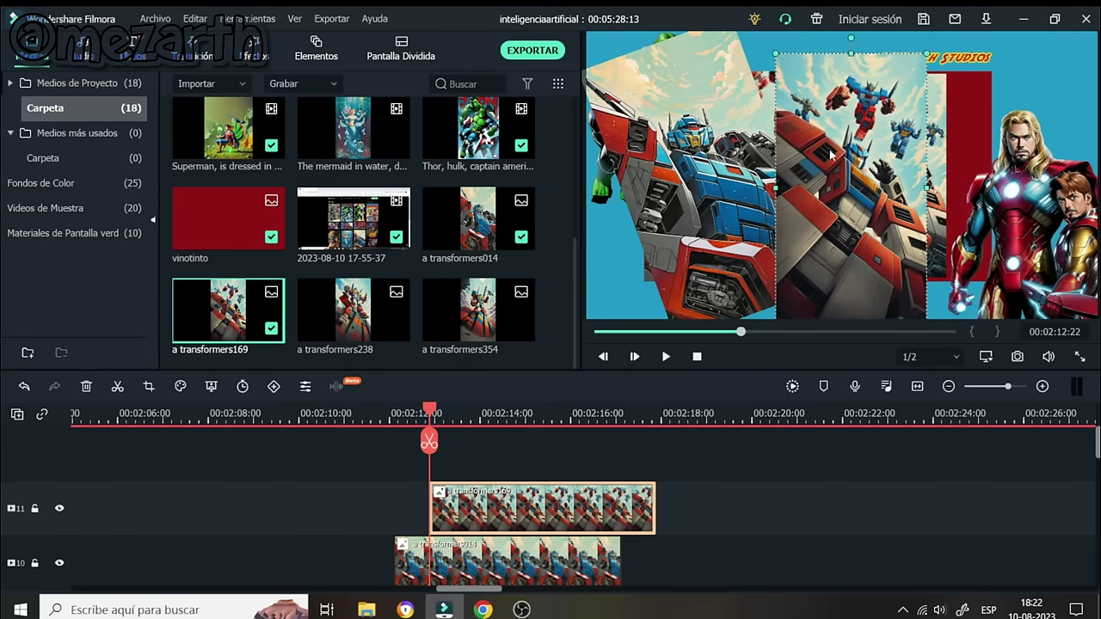
pyautogui.moveTo(830, 154); pyautogui.dragTo(791, 153)
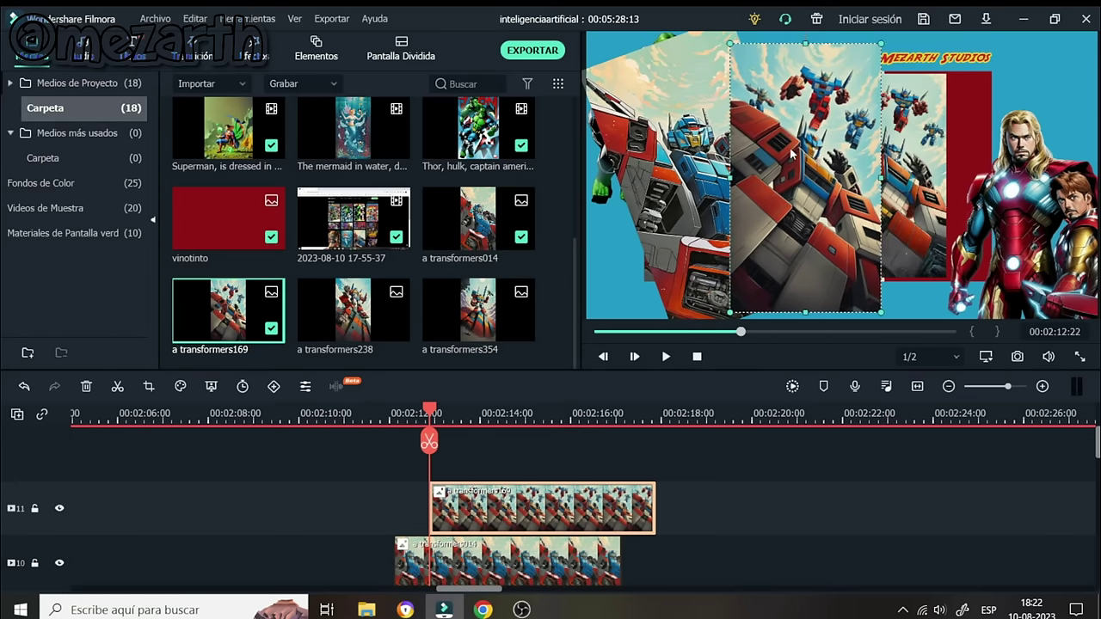
# Add a transformers238 on a new track 12 at about 00:02:13:17 and position it directly right of the a transformers169 image
pyautogui.click(363, 321)
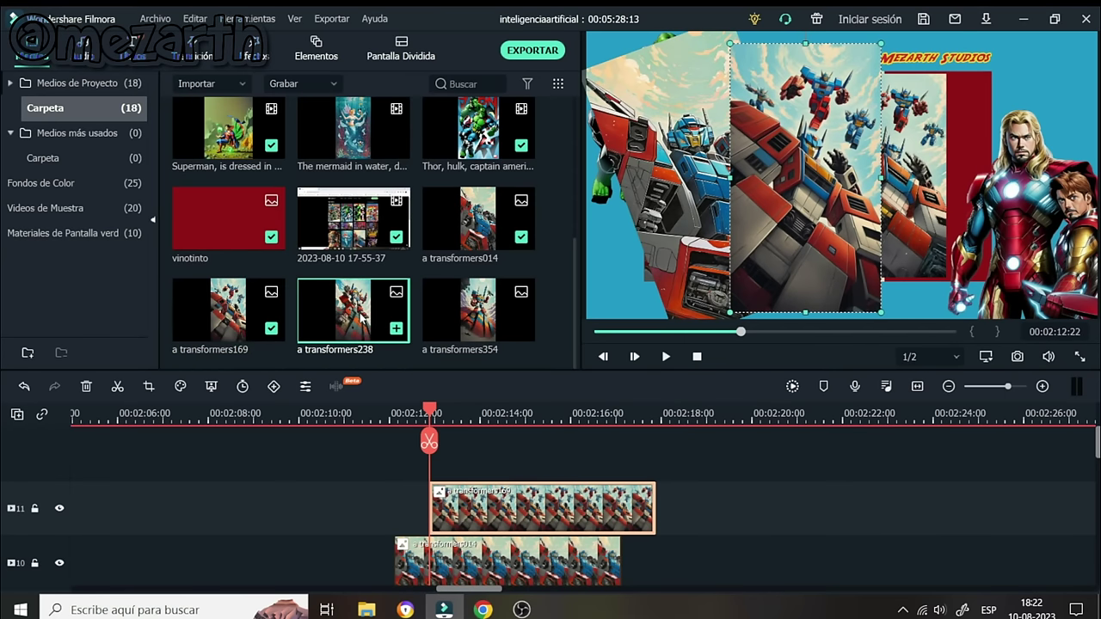
pyautogui.moveTo(370, 323); pyautogui.dragTo(465, 462)
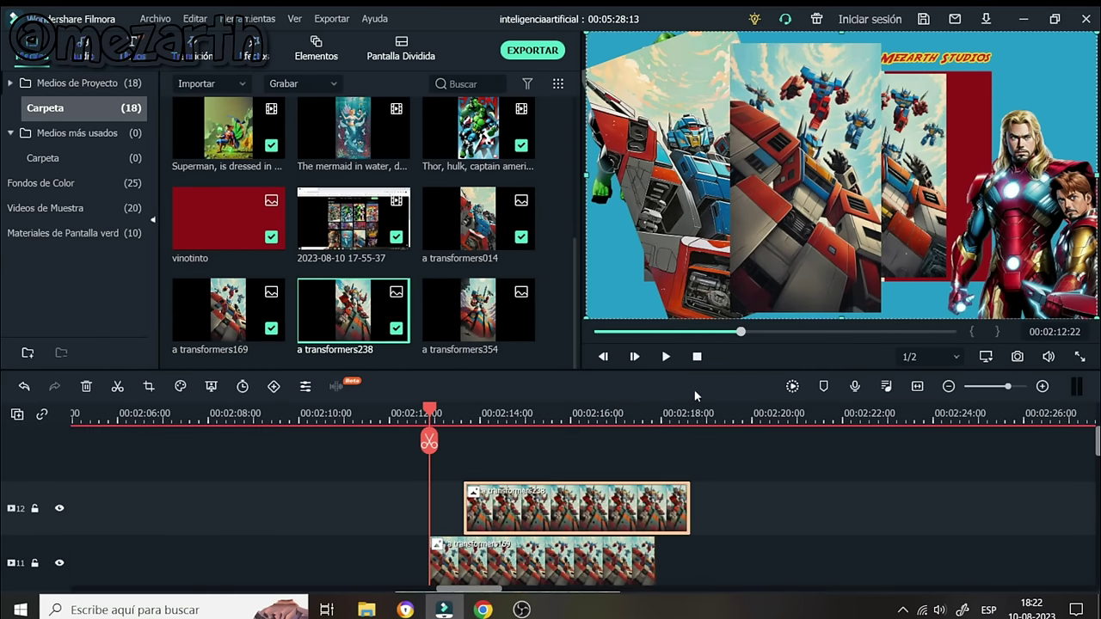
pyautogui.click(667, 357)
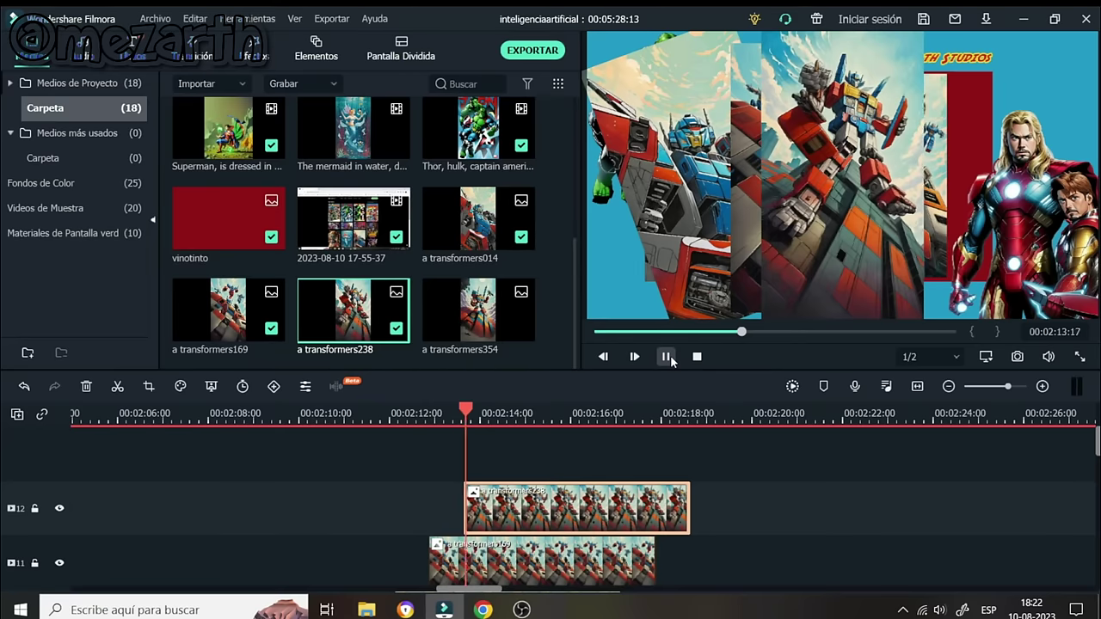
pyautogui.click(668, 357)
pyautogui.click(876, 215)
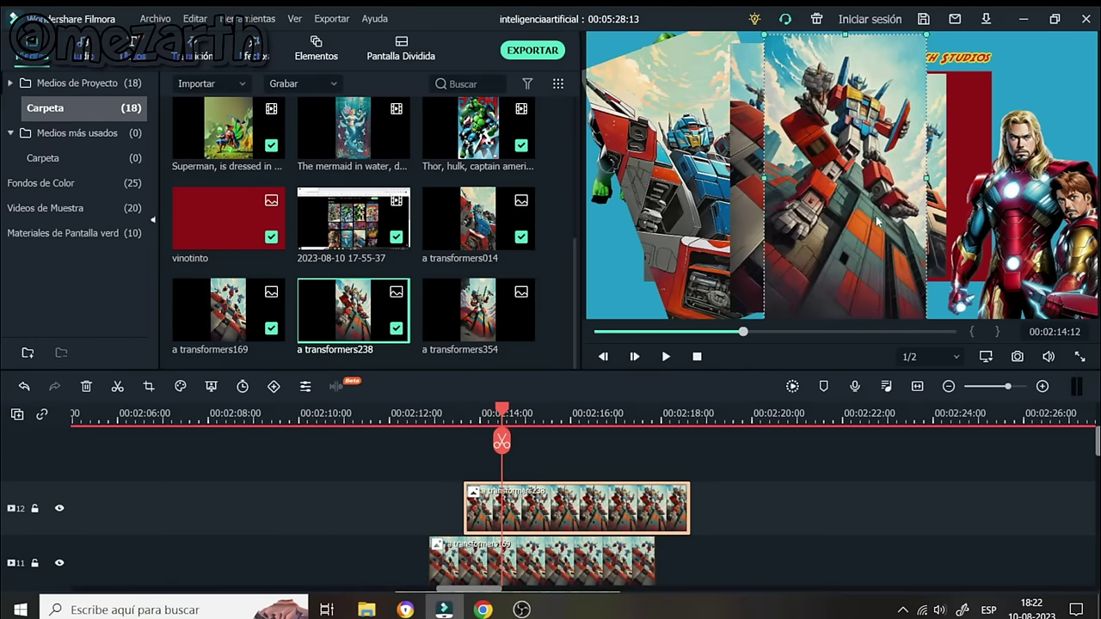
pyautogui.moveTo(872, 228); pyautogui.dragTo(978, 217)
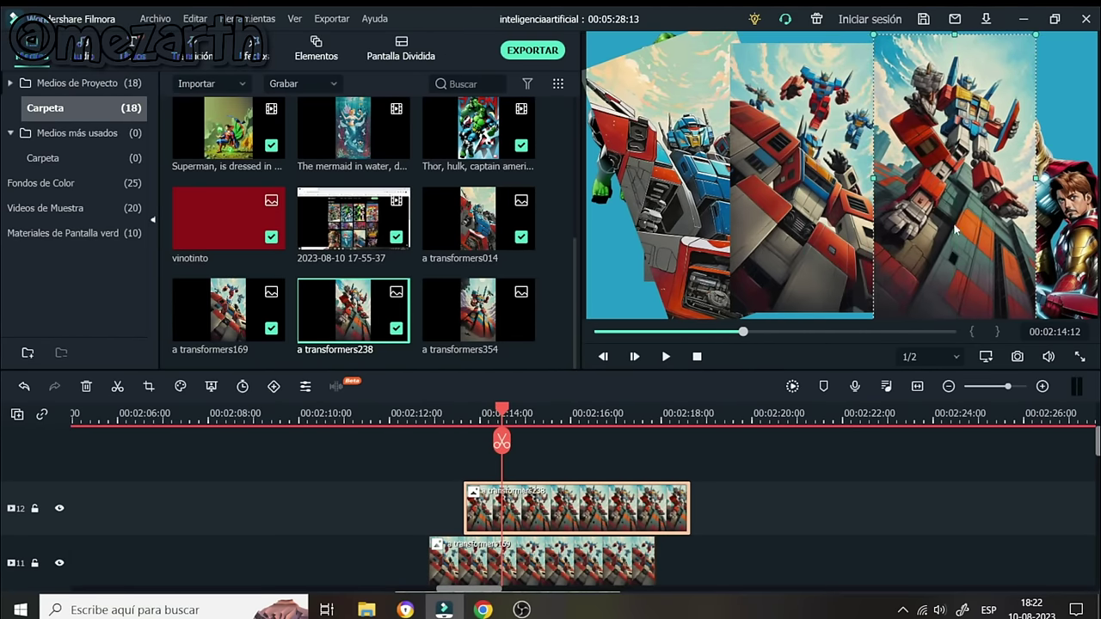
# Add a transformers354 on a new track 13 at 00:02:14:12, tilt it clockwise and move it to the video frame's lower-right corner
pyautogui.moveTo(516, 327); pyautogui.dragTo(516, 452)
pyautogui.moveTo(827, 244); pyautogui.dragTo(1003, 297)
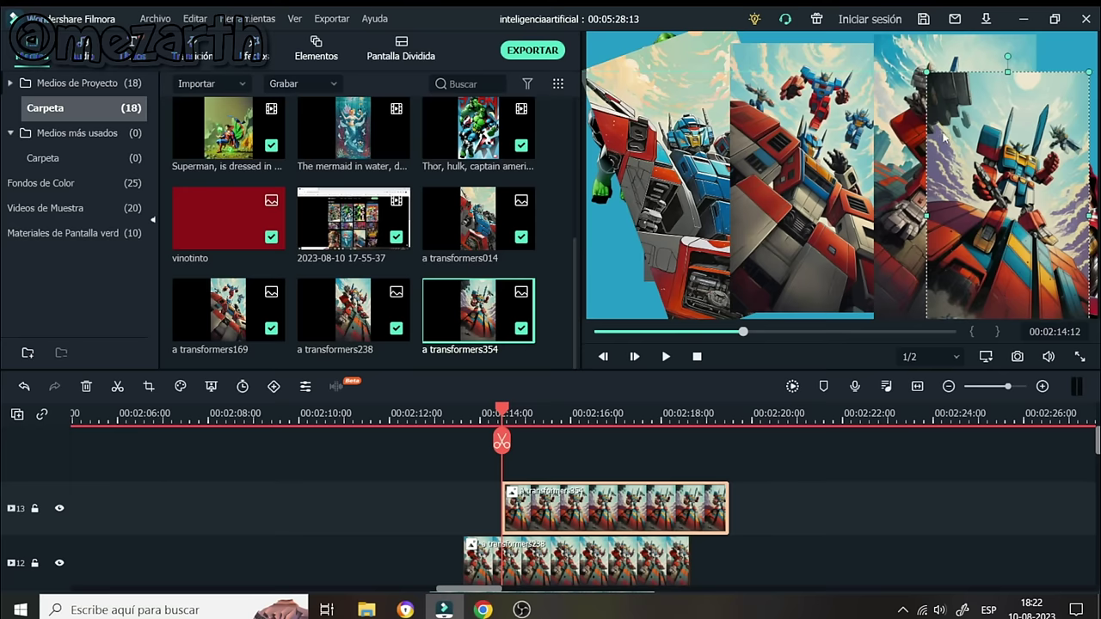
pyautogui.moveTo(1007, 57); pyautogui.dragTo(1089, 89)
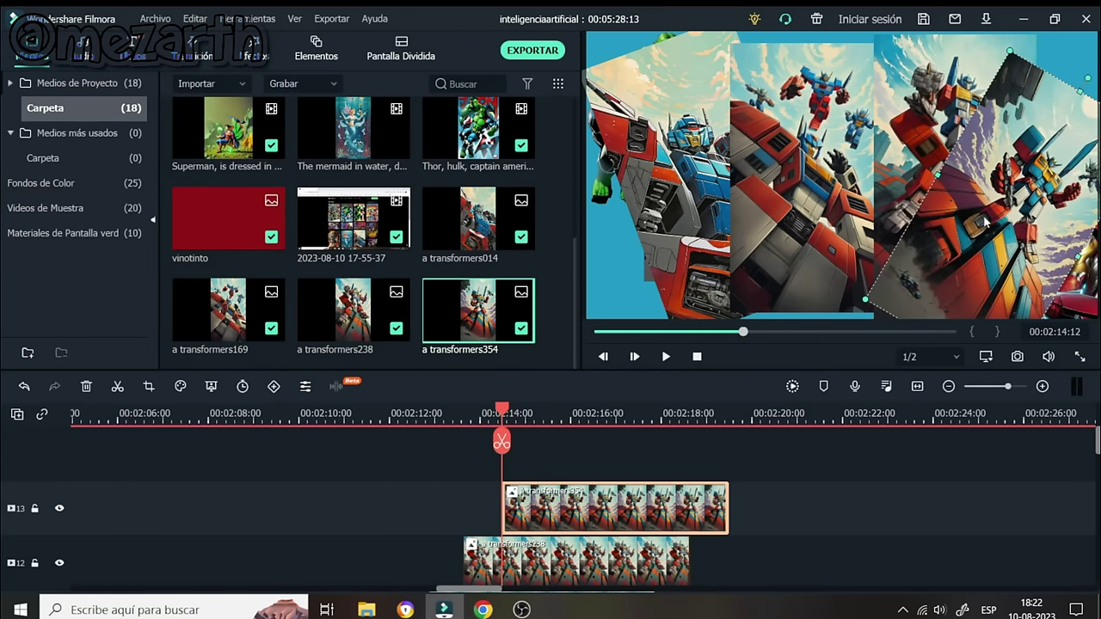
pyautogui.moveTo(986, 222); pyautogui.dragTo(1005, 286)
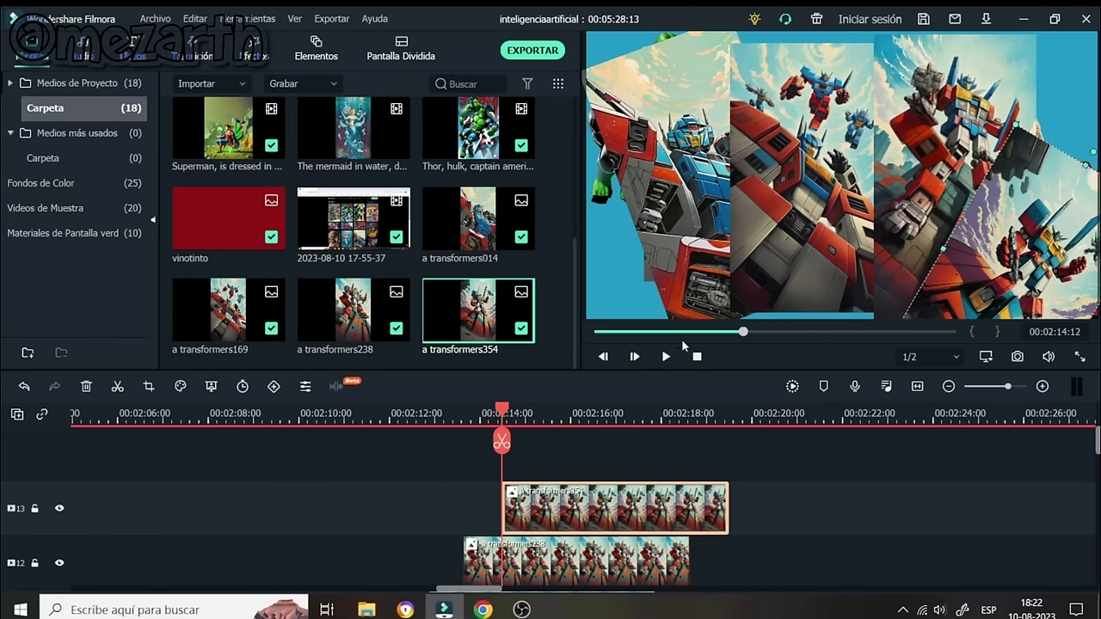
# Extend the a transformers238, a transformers169 and a transformers014 clips to end together with the a transformers354 clip
pyautogui.scroll(-2, 479, 472)
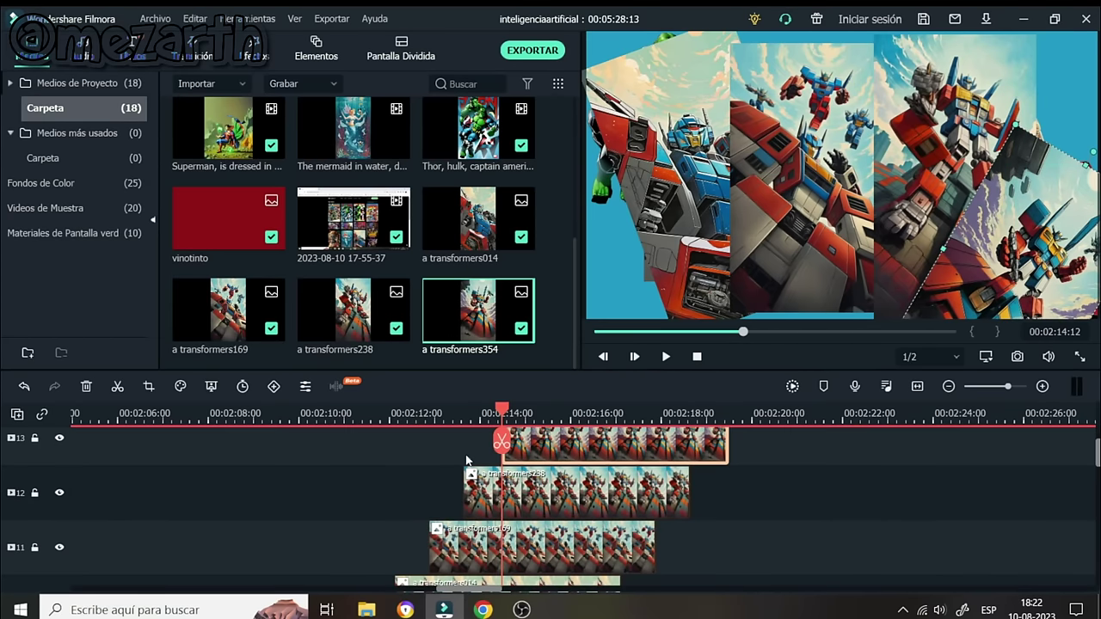
pyautogui.click(685, 503)
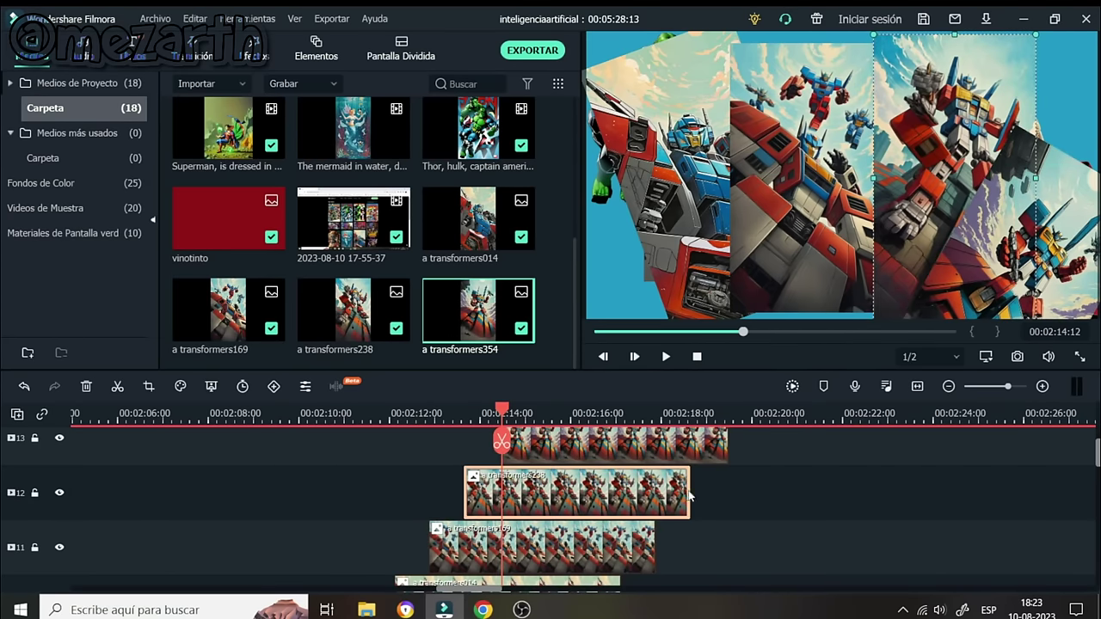
pyautogui.moveTo(689, 496); pyautogui.dragTo(721, 507)
pyautogui.scroll(-1, 693, 508)
pyautogui.click(651, 503)
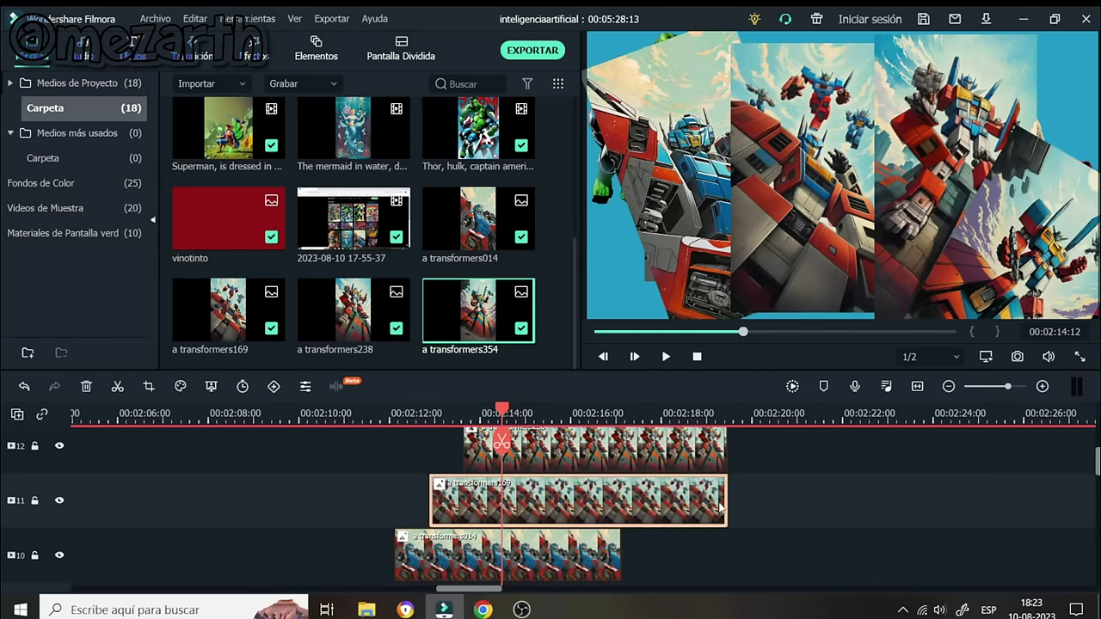
pyautogui.click(620, 559)
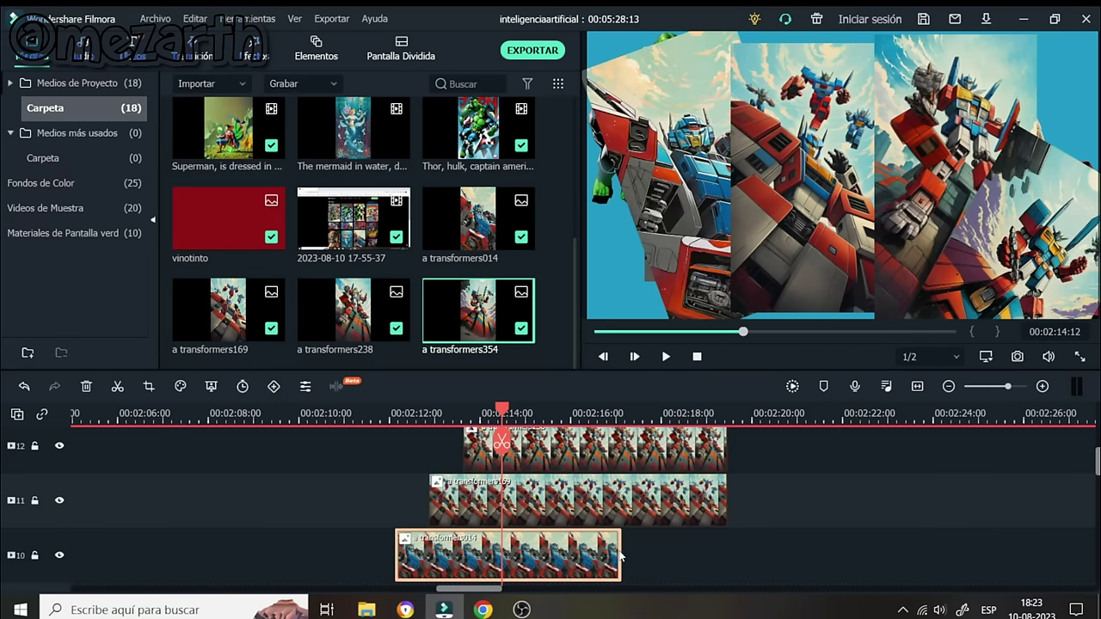
pyautogui.moveTo(620, 549); pyautogui.dragTo(726, 541)
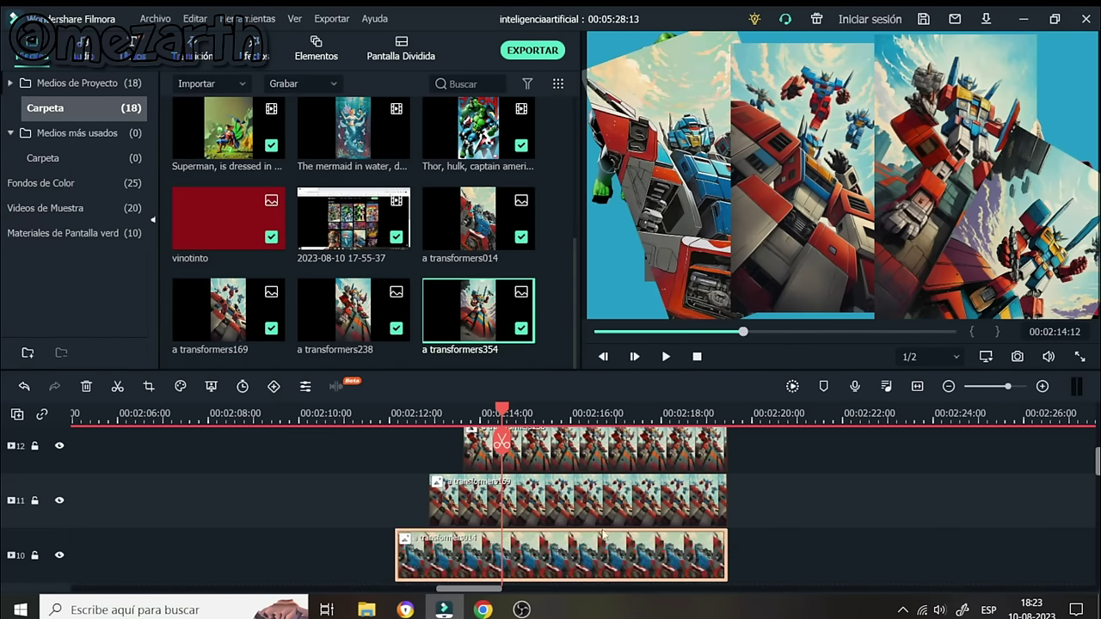
# Play back the staggered image sequence from 00:02:11:02 to check how the four frames appear
pyautogui.click(348, 412)
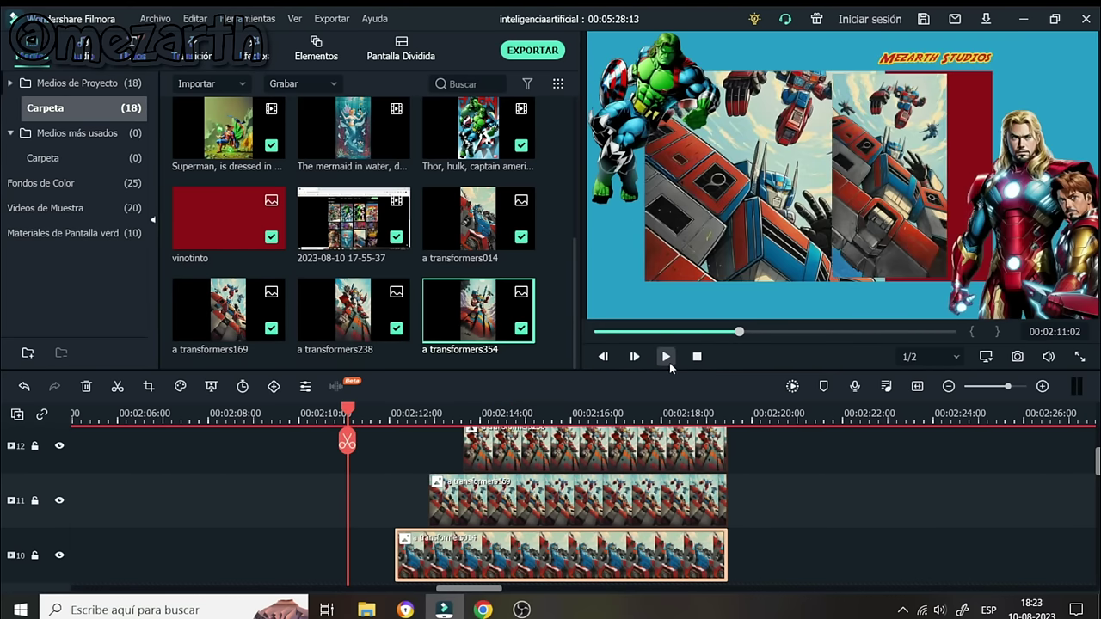
pyautogui.click(669, 361)
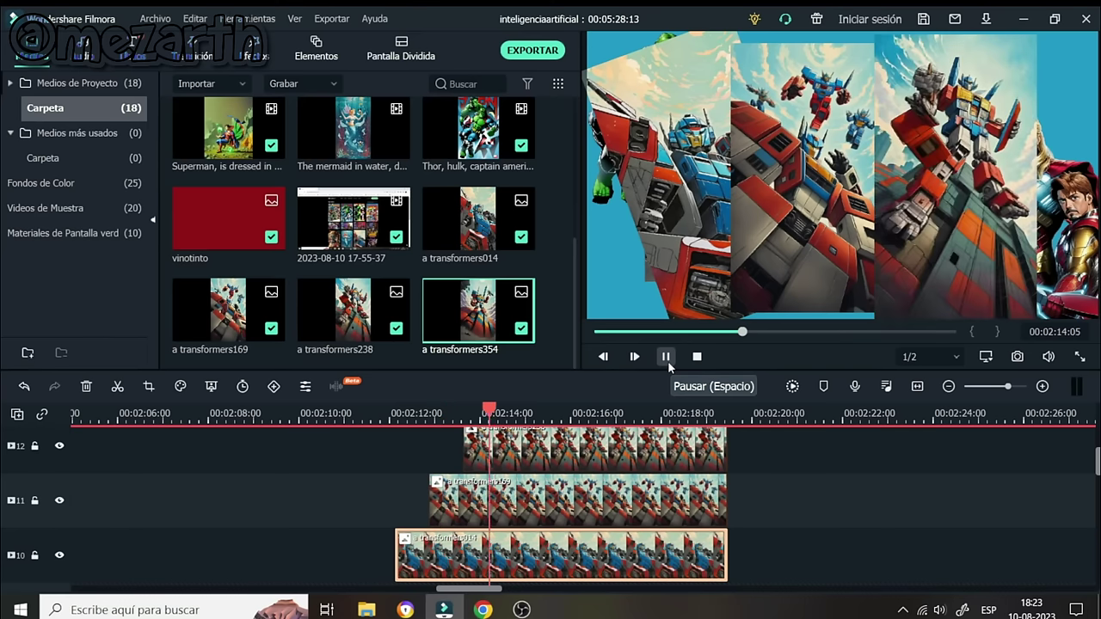
pyautogui.click(668, 359)
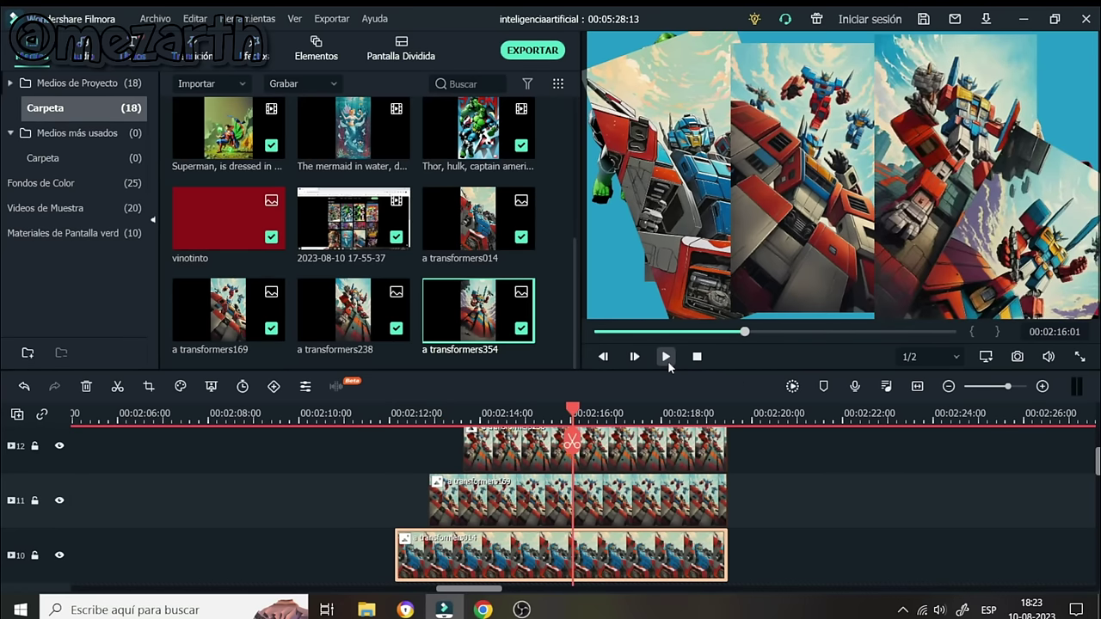
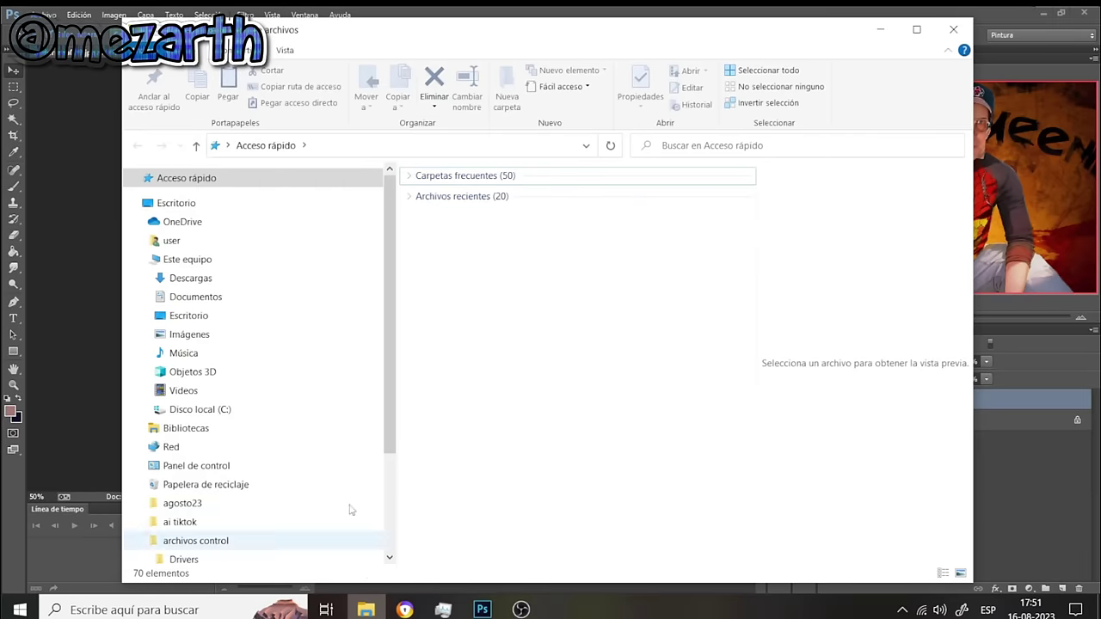
# Open the spiderman folder inside Descargas > dna in File Explorer and browse its frame images
pyautogui.click(145, 280)
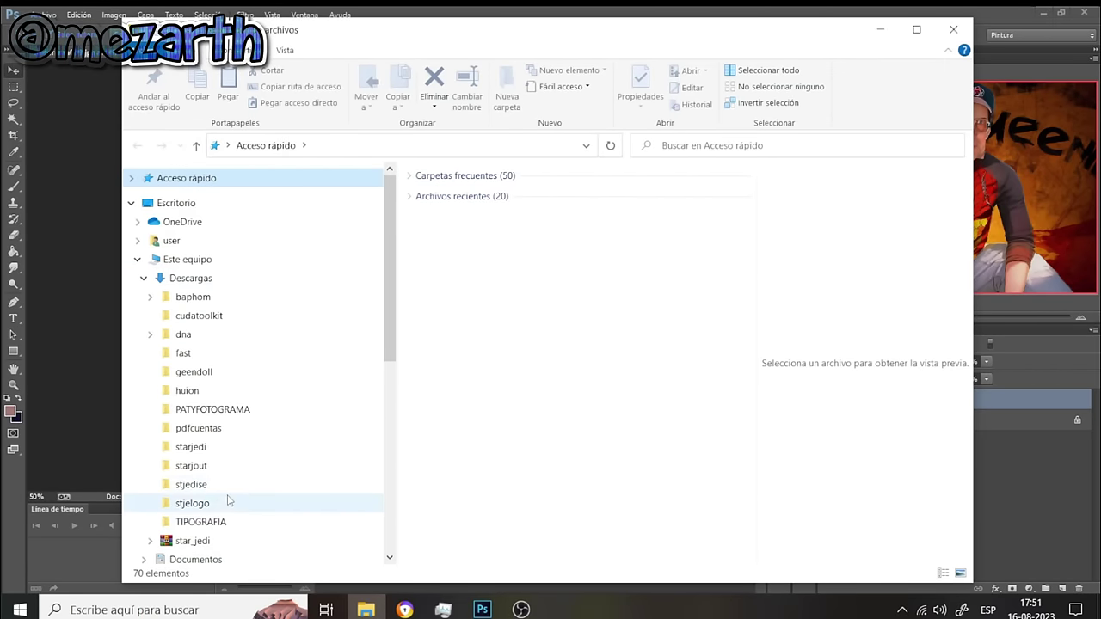
pyautogui.click(183, 335)
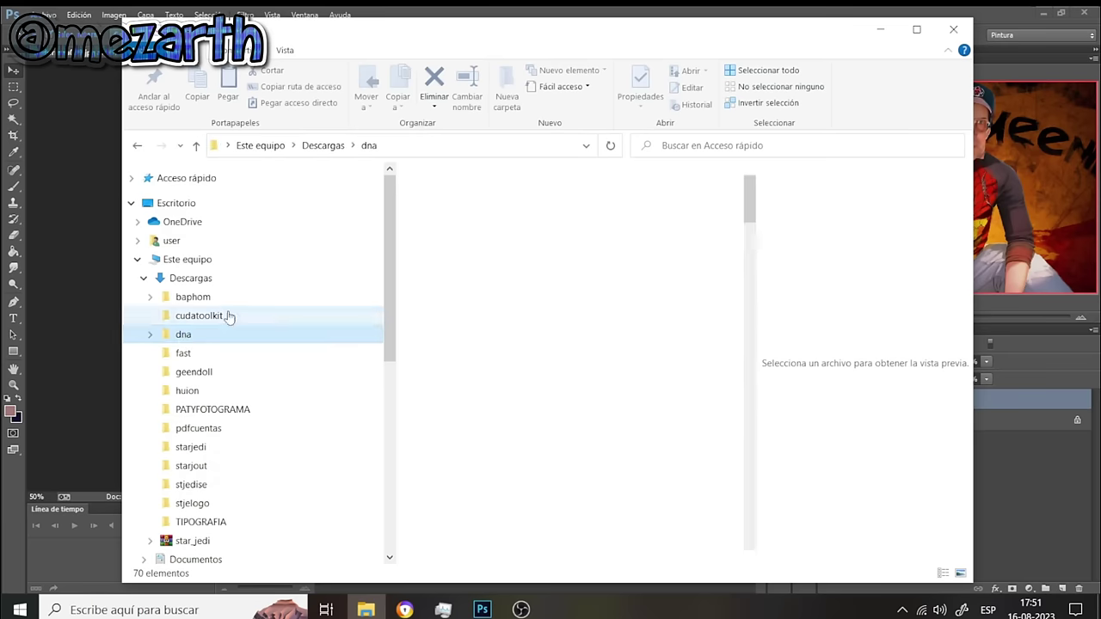
pyautogui.doubleClick(456, 214)
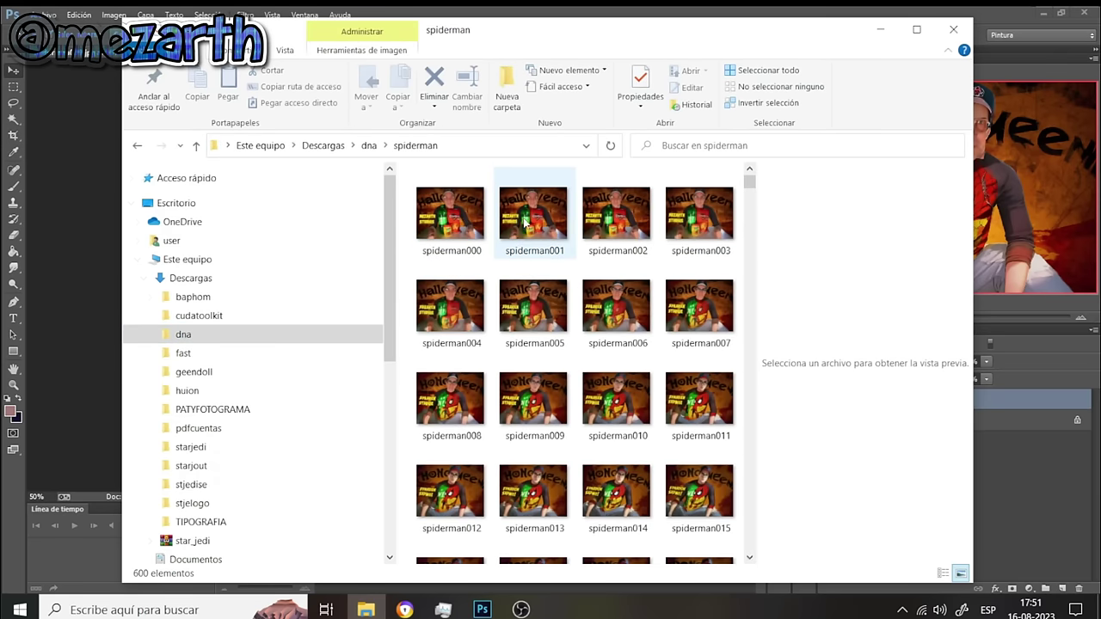
pyautogui.scroll(-10, 572, 264)
pyautogui.scroll(-15, 572, 263)
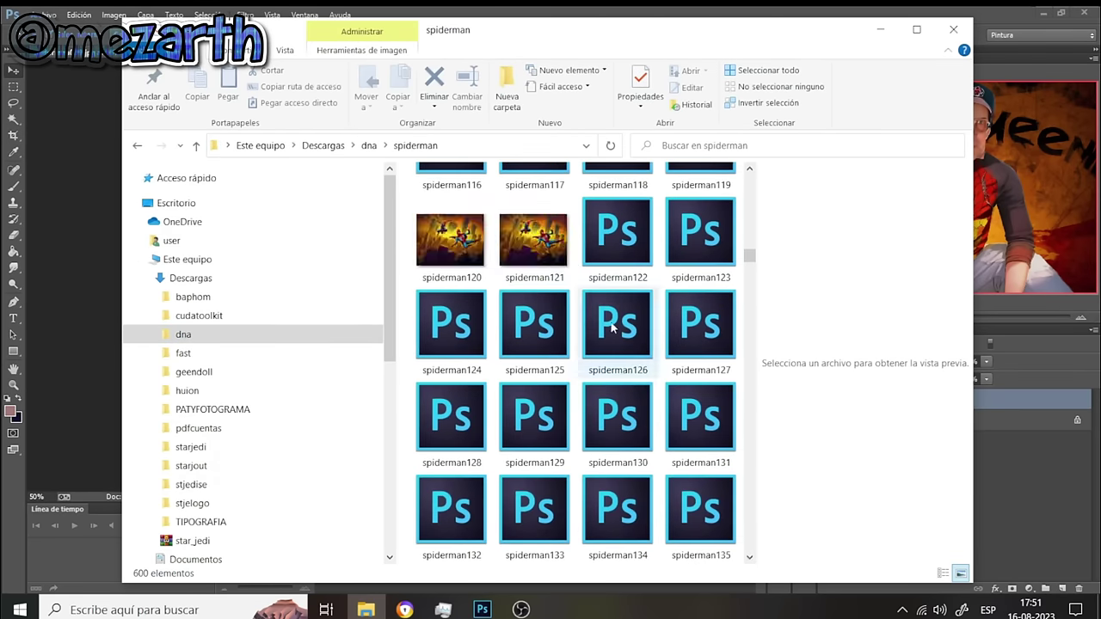
pyautogui.moveTo(749, 367); pyautogui.dragTo(749, 180)
# Open the spiderman003 frame in the image viewer
pyautogui.click(703, 213)
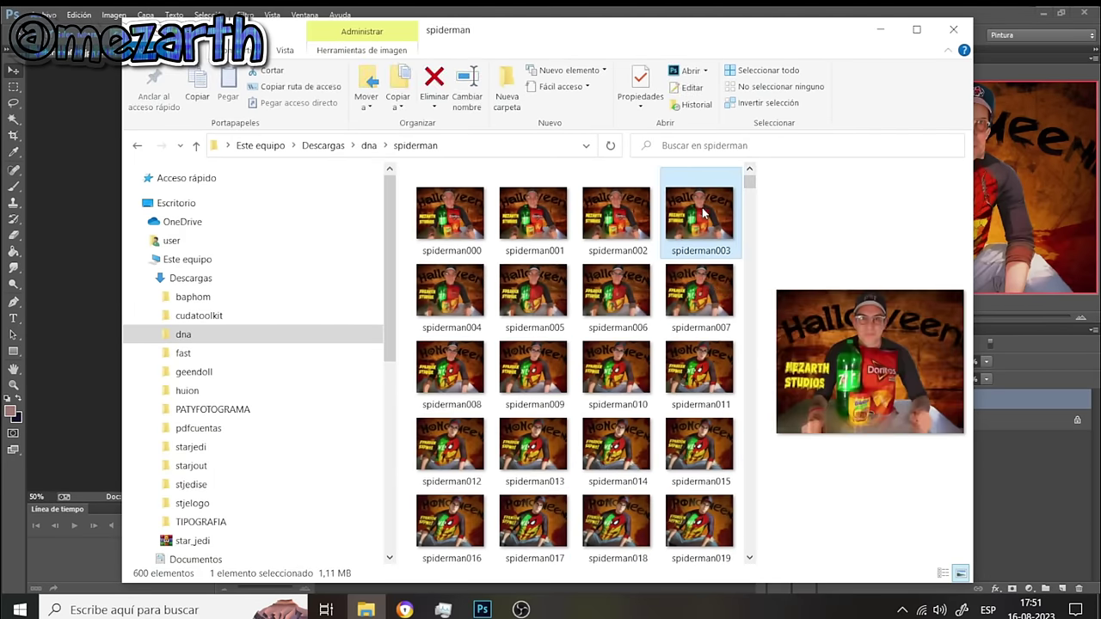
pyautogui.rightClick(707, 213)
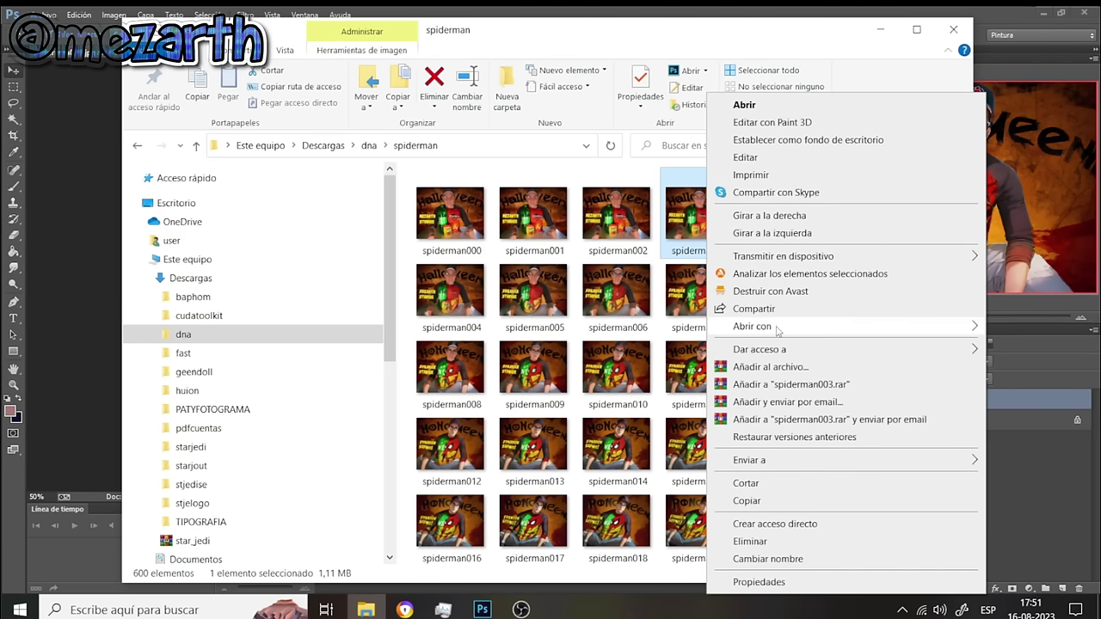
pyautogui.moveTo(778, 328)
pyautogui.click(600, 348)
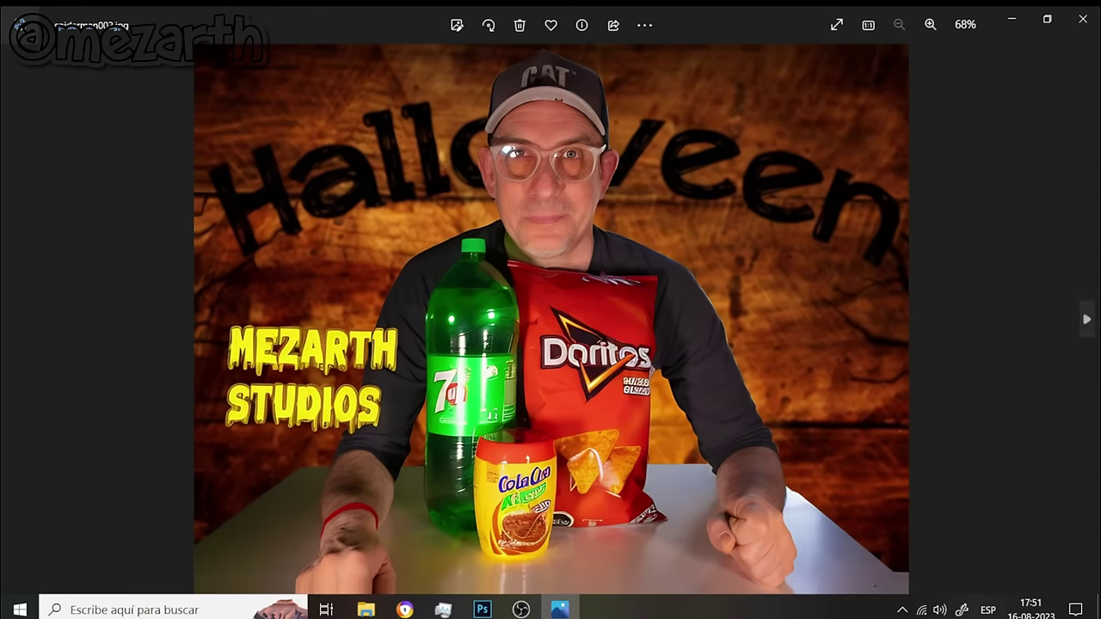
# Examine the frames one by one up to spiderman009 to see how the face and shirt transform
pyautogui.click(1086, 322)
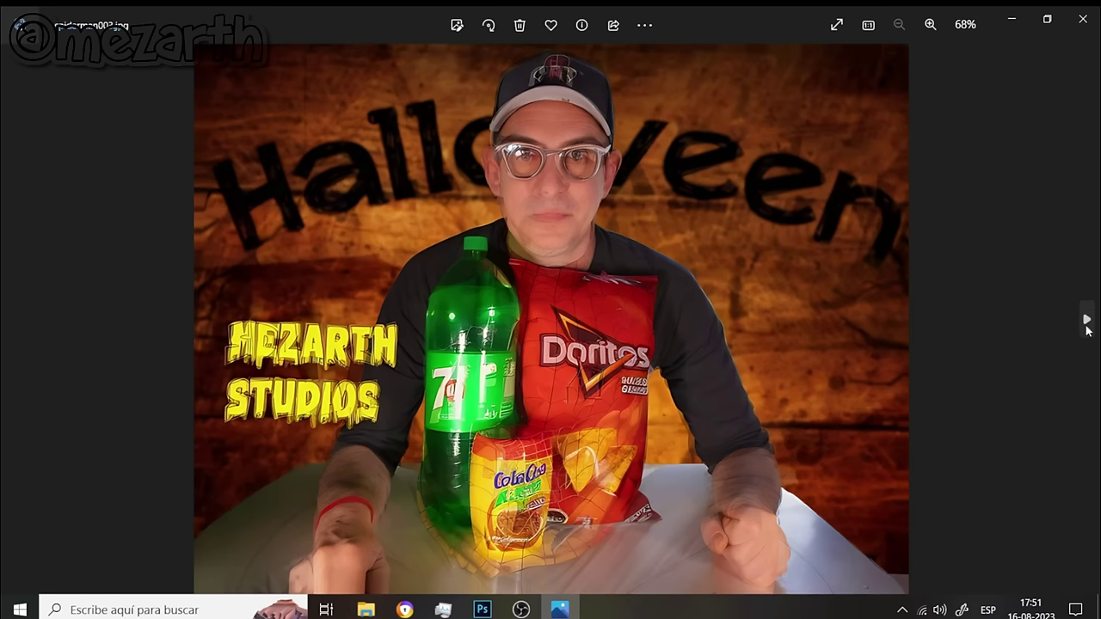
pyautogui.click(1086, 323)
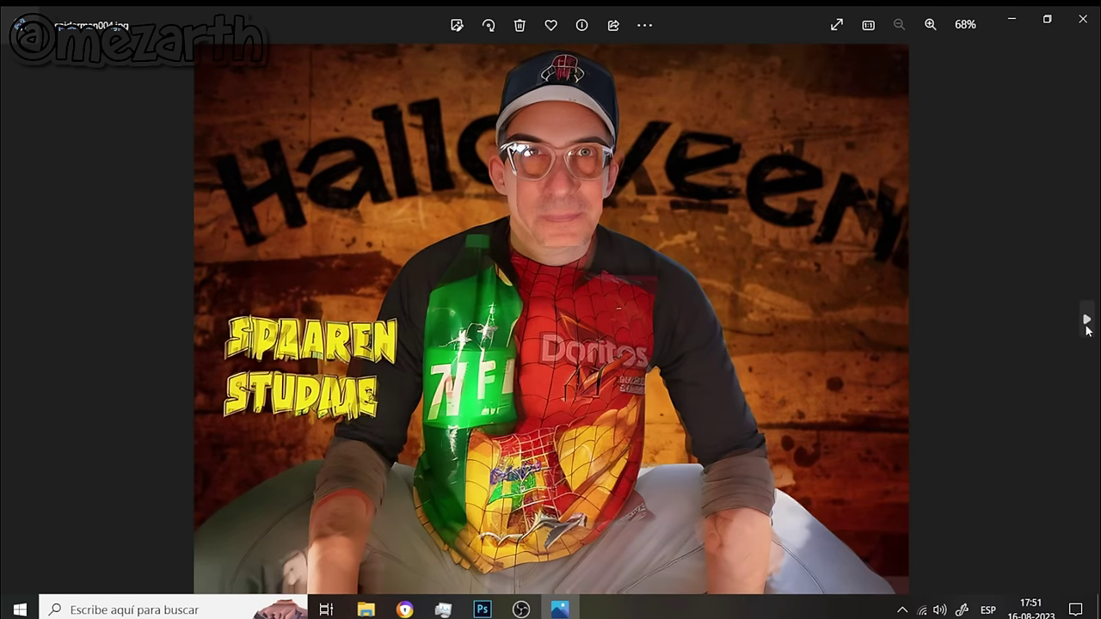
pyautogui.click(1086, 325)
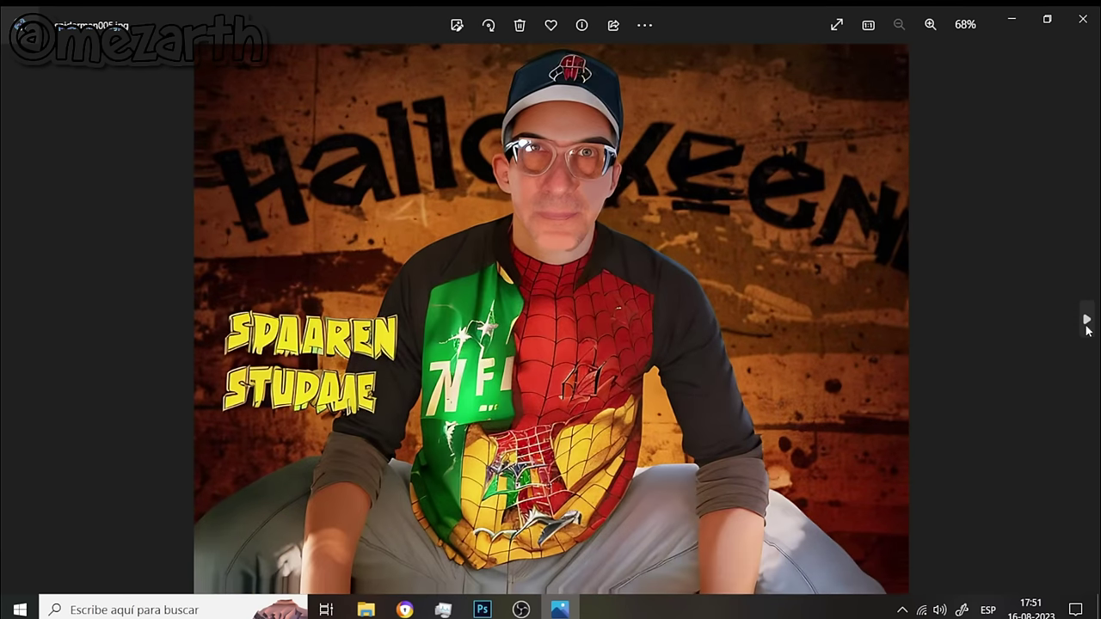
pyautogui.click(1086, 322)
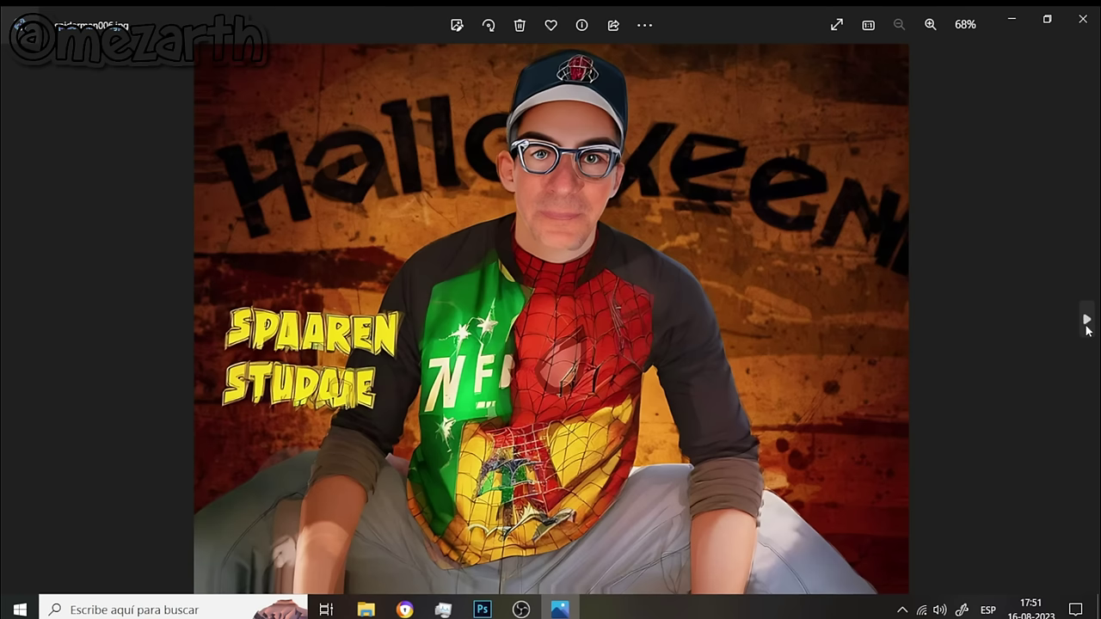
pyautogui.click(1086, 323)
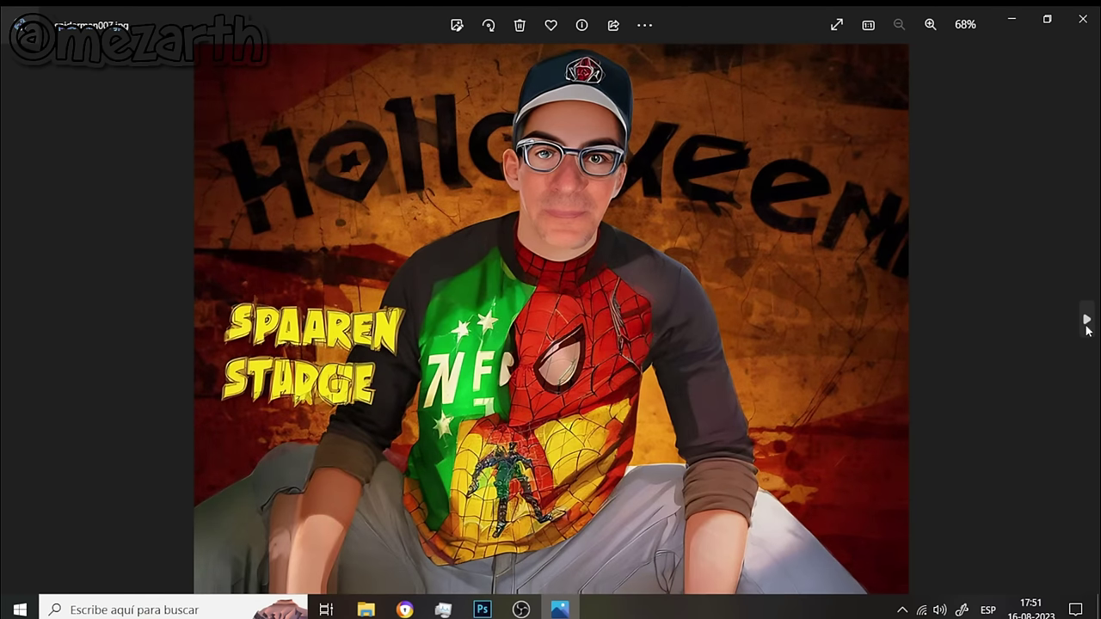
pyautogui.click(1086, 324)
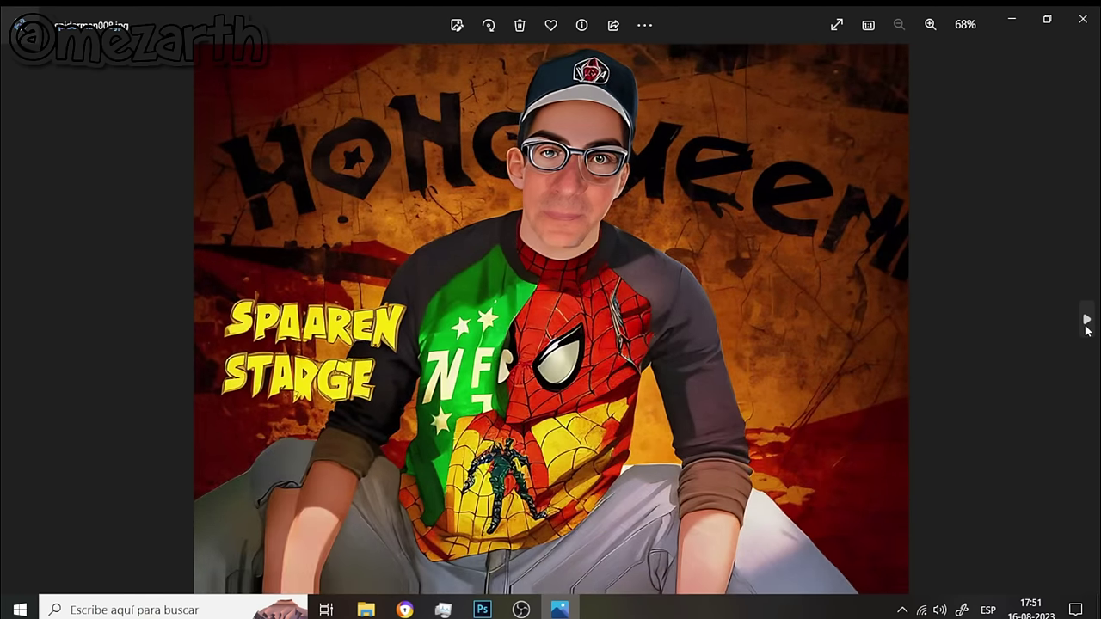
pyautogui.click(1086, 323)
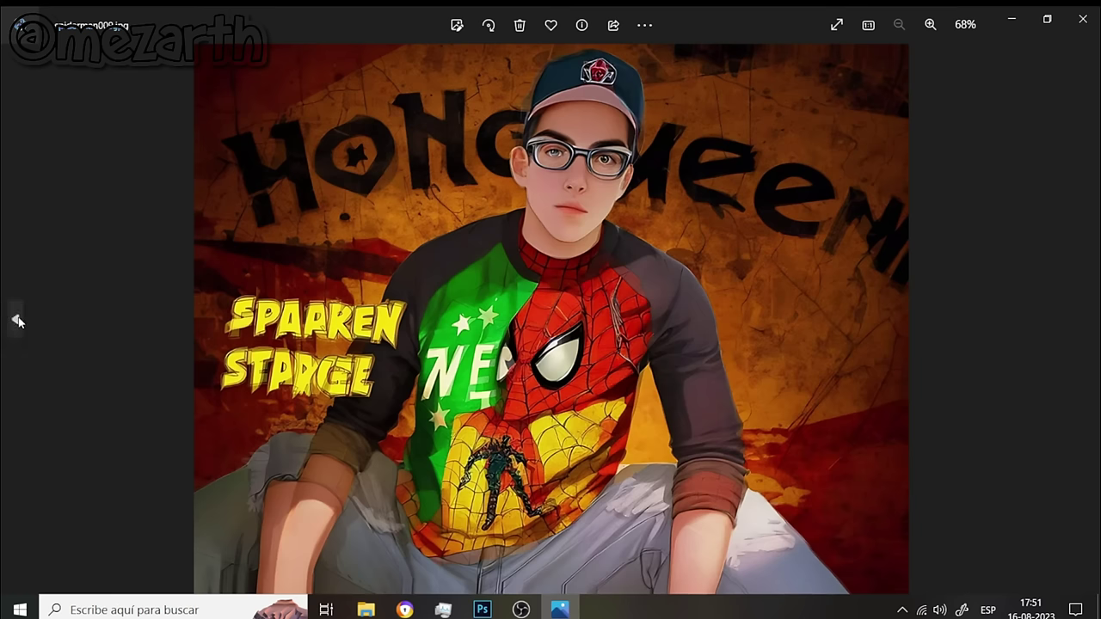
# Go back through the frames to spiderman003 to compare the face with the original
pyautogui.click(16, 322)
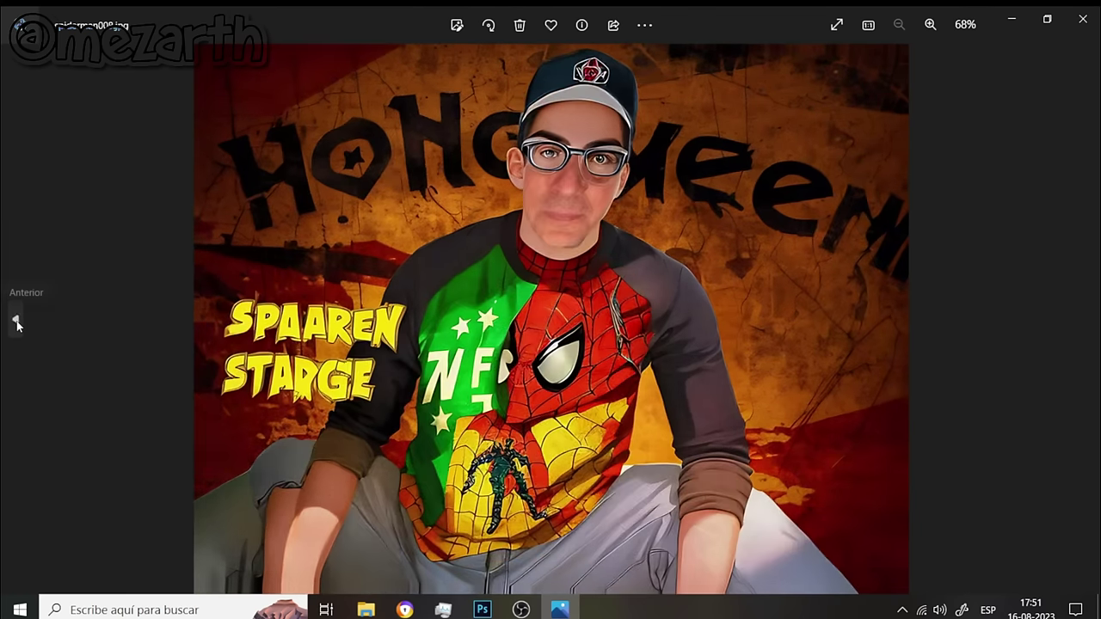
pyautogui.click(17, 321)
pyautogui.click(16, 322)
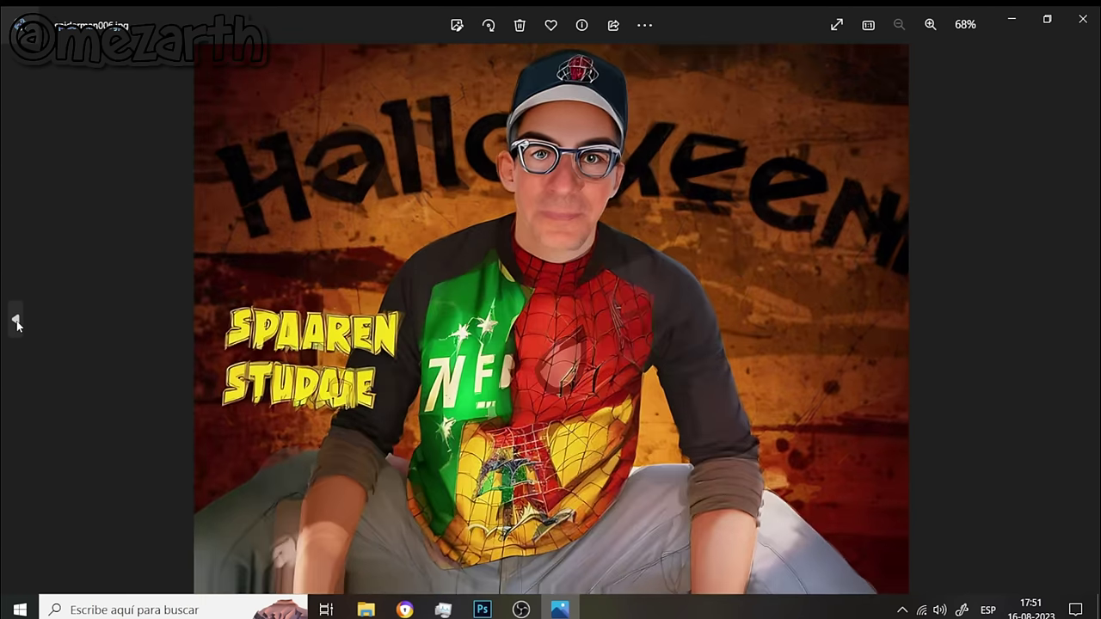
pyautogui.click(17, 321)
pyautogui.click(17, 322)
pyautogui.click(16, 322)
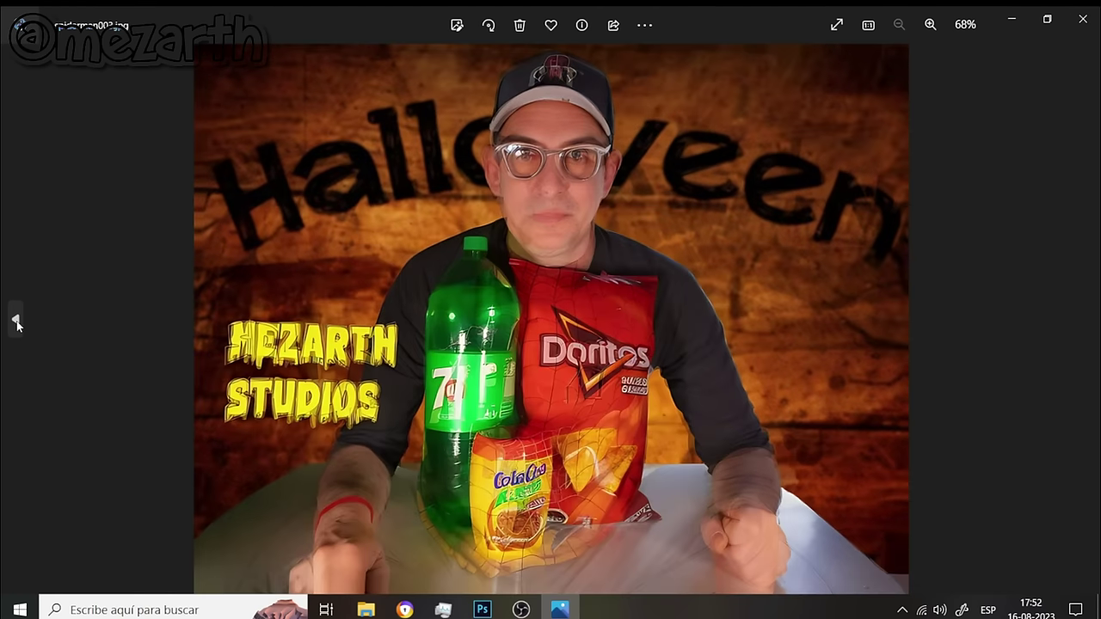
# Step forward again to spiderman007, and close the image viewer and the folder window
pyautogui.click(1086, 322)
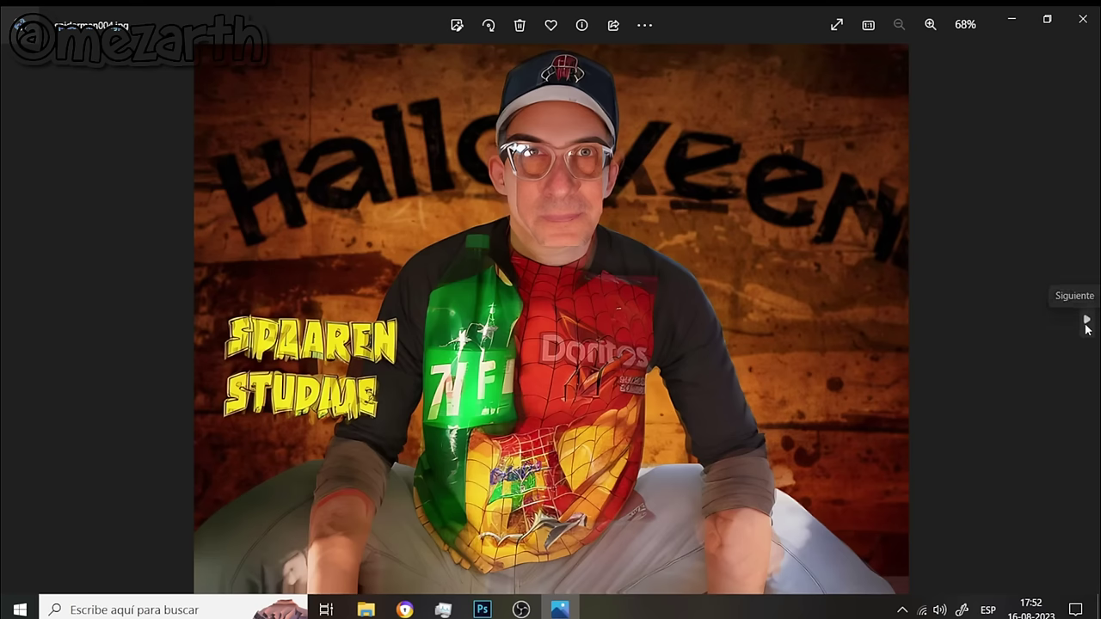
pyautogui.click(1086, 321)
pyautogui.click(1086, 322)
pyautogui.click(1086, 321)
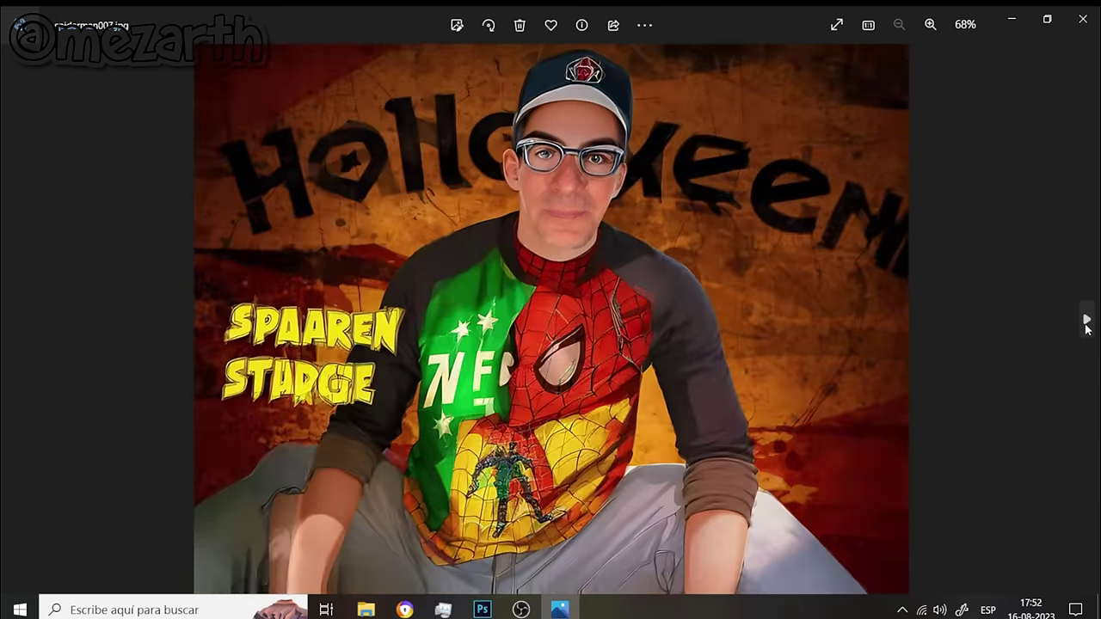
pyautogui.click(1082, 19)
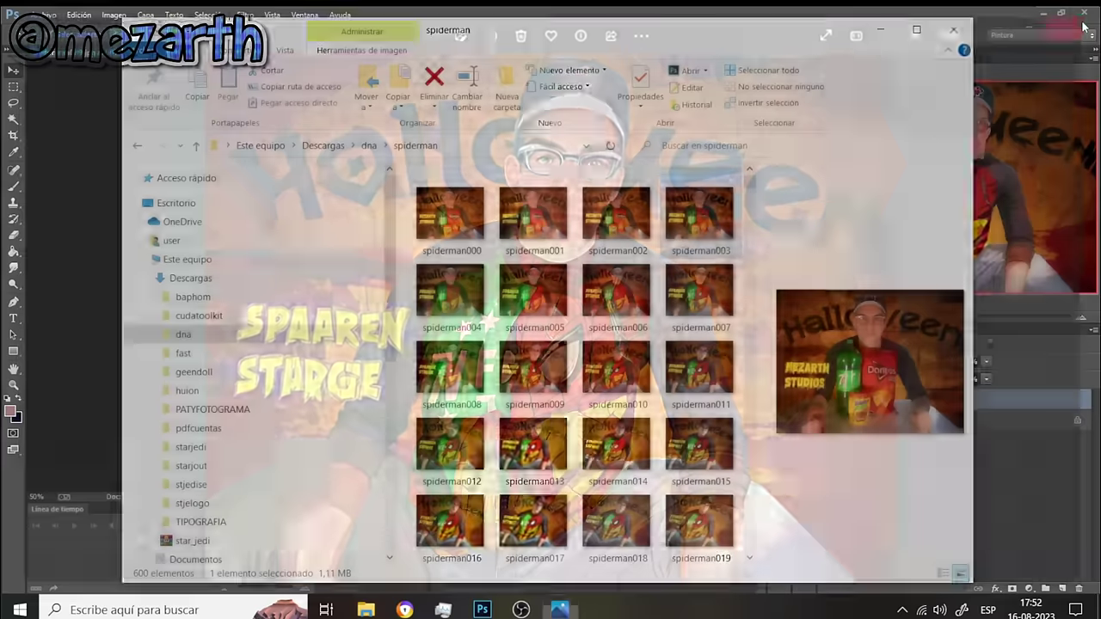
pyautogui.click(954, 29)
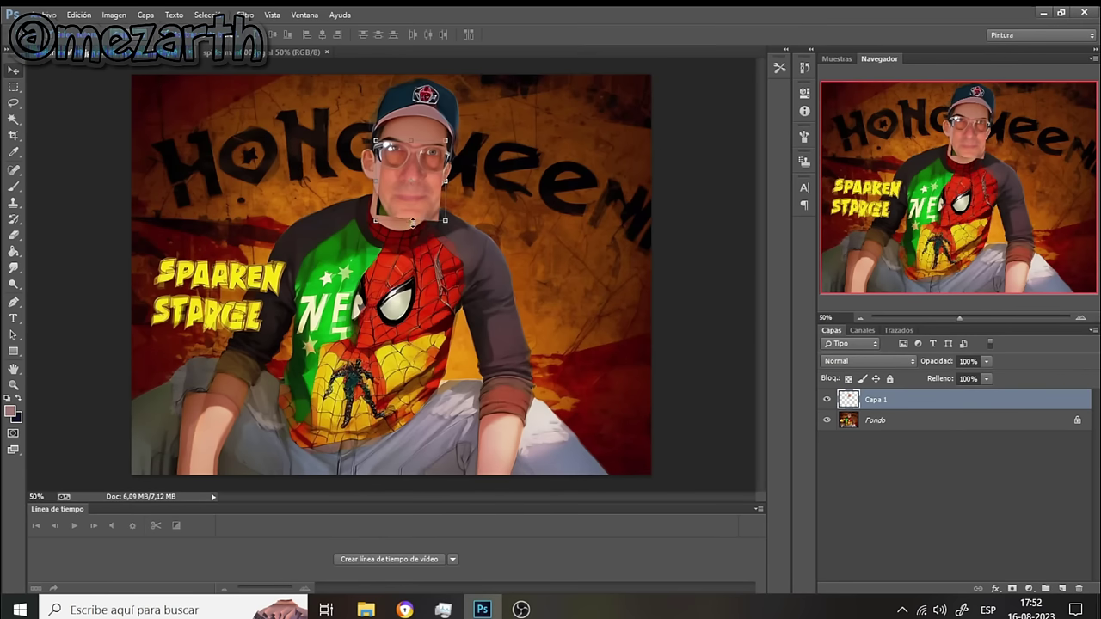
# Open the spiderman004 frame from the spiderman folder in Photoshop
pyautogui.click(45, 15)
pyautogui.click(60, 60)
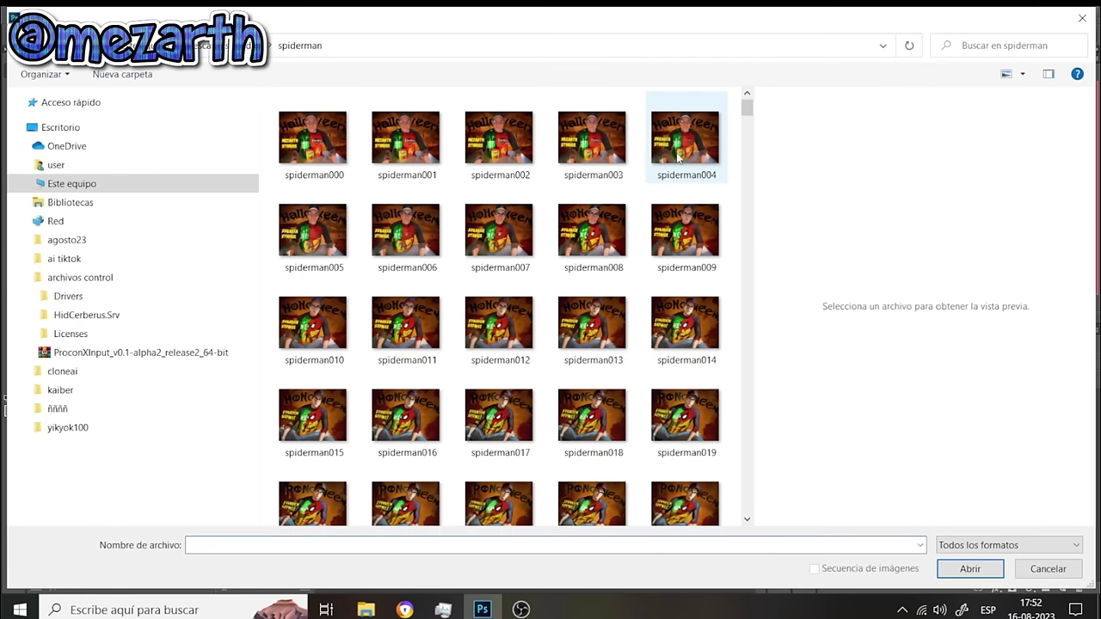
pyautogui.click(680, 157)
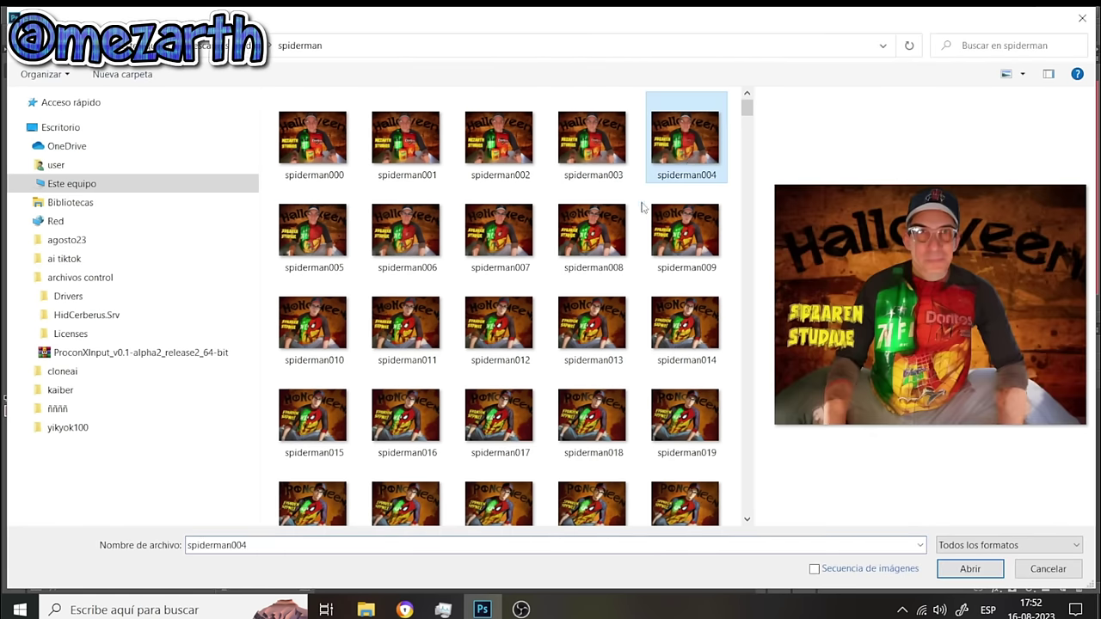
pyautogui.click(970, 569)
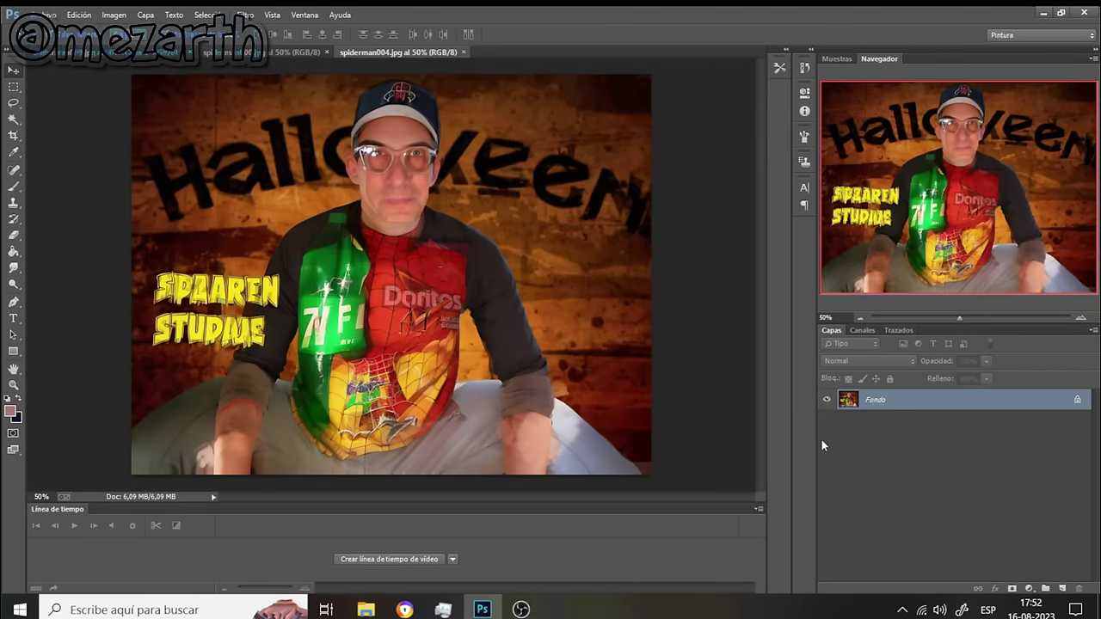
# Blend the hard edges of the pasted face into the cheeks, jaw and chin with the Smudge tool
pyautogui.click(1081, 318)
pyautogui.click(1081, 318)
pyautogui.moveTo(988, 216); pyautogui.dragTo(975, 168)
pyautogui.hotkey('ctrl', '+')
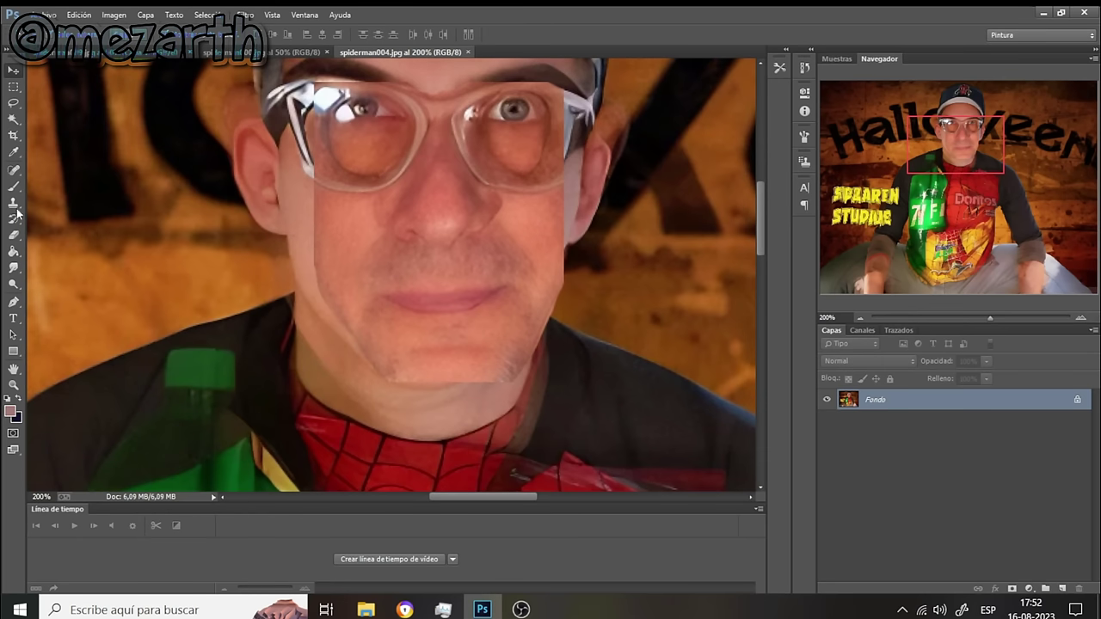
pyautogui.click(17, 270)
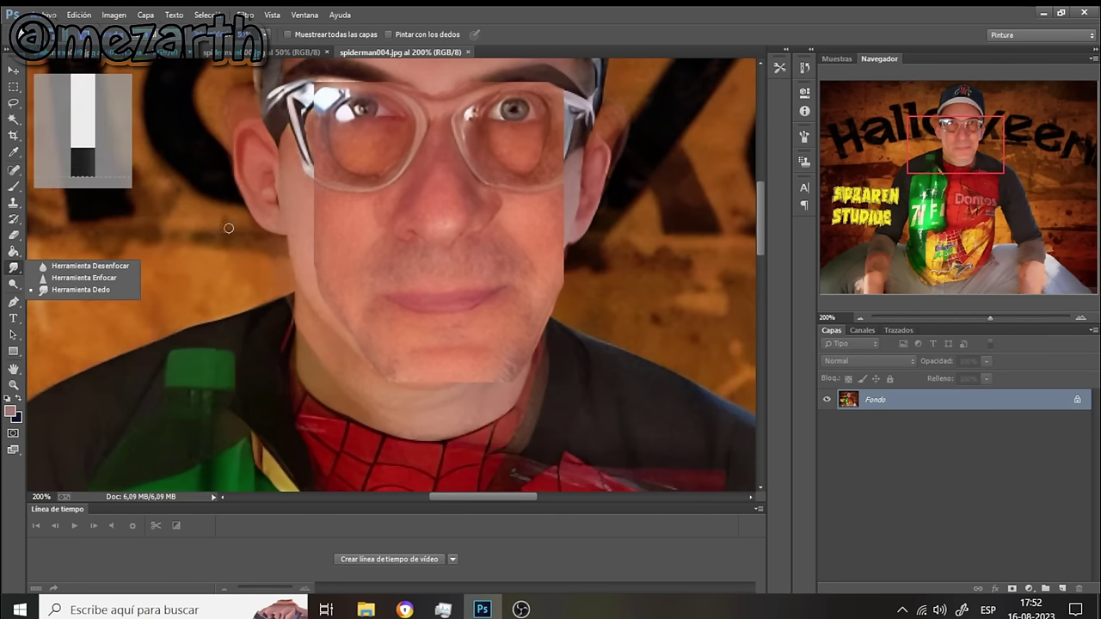
pyautogui.moveTo(323, 193)
pyautogui.mouseDown()
pyautogui.moveTo(298, 185)
pyautogui.moveTo(325, 208)
pyautogui.moveTo(310, 210)
pyautogui.moveTo(302, 194)
pyautogui.moveTo(317, 250)
pyautogui.moveTo(296, 227)
pyautogui.moveTo(326, 259)
pyautogui.moveTo(329, 300)
pyautogui.moveTo(315, 280)
pyautogui.moveTo(365, 347)
pyautogui.moveTo(303, 270)
pyautogui.moveTo(304, 253)
pyautogui.moveTo(319, 262)
pyautogui.moveTo(299, 207)
pyautogui.moveTo(311, 204)
pyautogui.moveTo(332, 161)
pyautogui.moveTo(303, 178)
pyautogui.moveTo(286, 144)
pyautogui.moveTo(292, 185)
pyautogui.mouseUp()
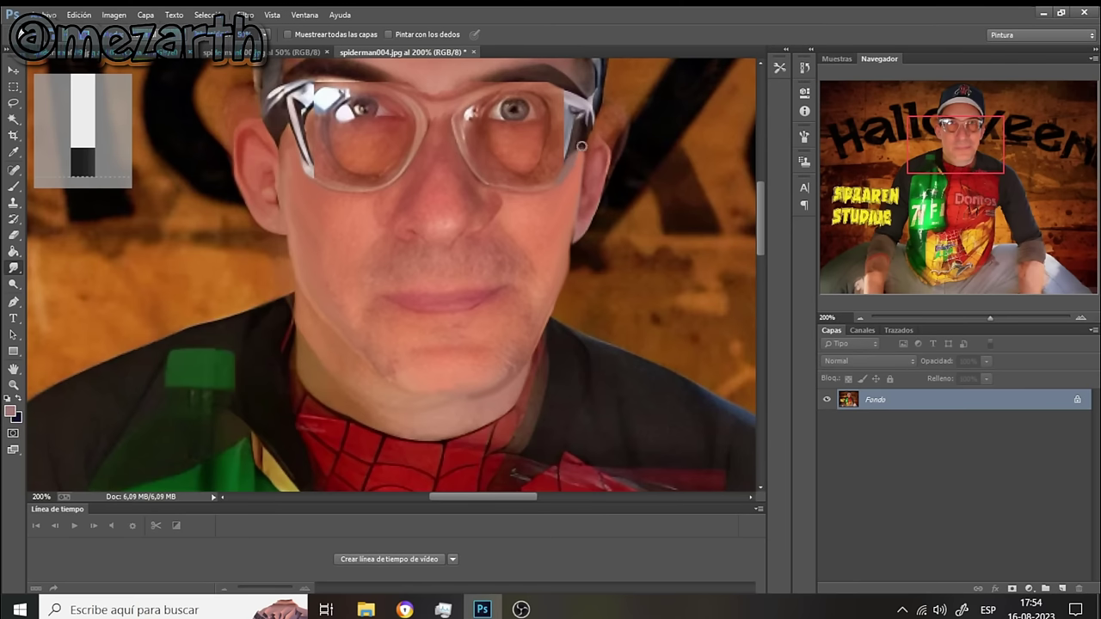
# Soften the smudged edges around the cheeks and jaw with the Blur tool
pyautogui.rightClick(19, 272)
pyautogui.click(53, 267)
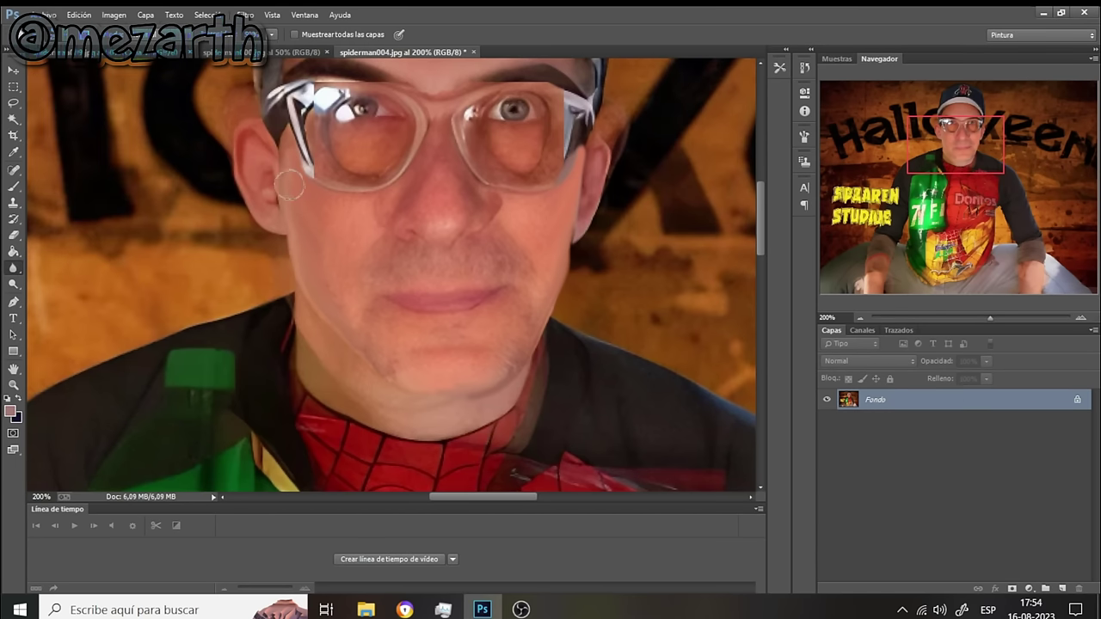
pyautogui.moveTo(289, 199)
pyautogui.mouseDown()
pyautogui.moveTo(287, 156)
pyautogui.moveTo(292, 225)
pyautogui.moveTo(286, 149)
pyautogui.moveTo(294, 242)
pyautogui.moveTo(290, 165)
pyautogui.moveTo(296, 220)
pyautogui.moveTo(284, 201)
pyautogui.moveTo(299, 260)
pyautogui.moveTo(294, 195)
pyautogui.moveTo(306, 258)
pyautogui.moveTo(291, 222)
pyautogui.moveTo(299, 252)
pyautogui.moveTo(292, 248)
pyautogui.moveTo(306, 294)
pyautogui.moveTo(337, 300)
pyautogui.moveTo(301, 278)
pyautogui.moveTo(332, 330)
pyautogui.moveTo(335, 297)
pyautogui.moveTo(382, 353)
pyautogui.moveTo(355, 331)
pyautogui.mouseUp()
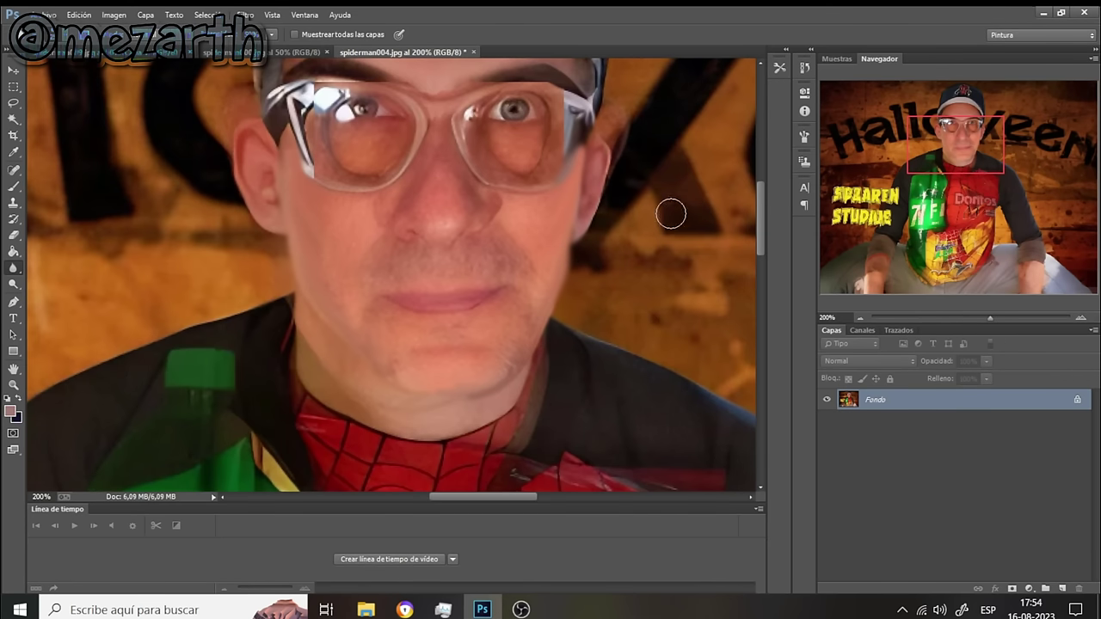
# Save the retouched frame over spiderman004.jpg as a JPEG at maximum quality 12, and close the document
pyautogui.moveTo(763, 245); pyautogui.dragTo(765, 207)
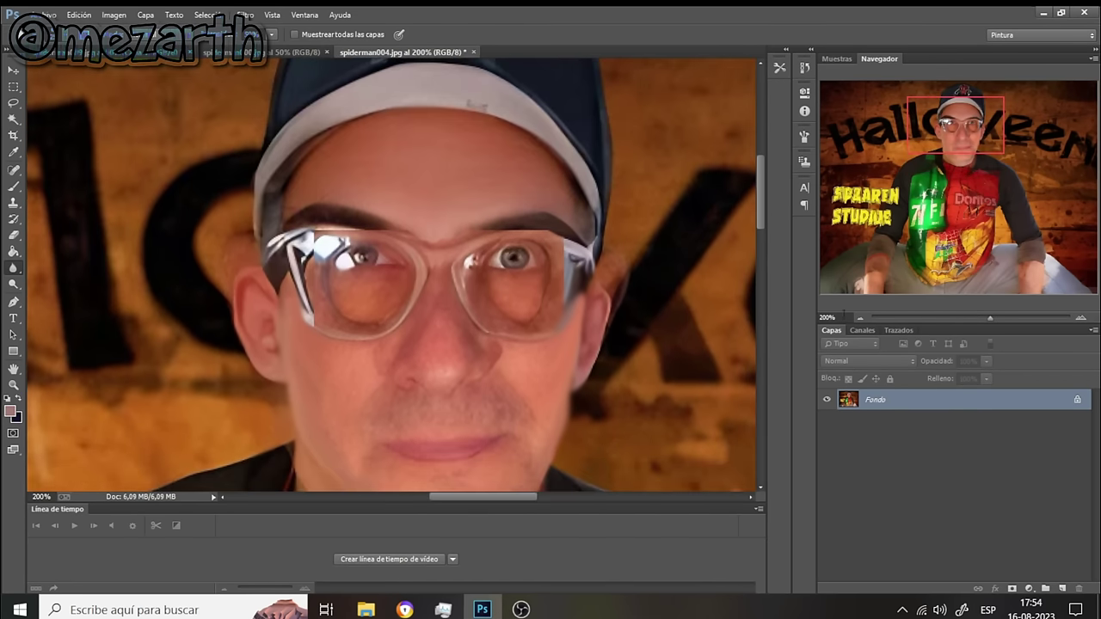
pyautogui.click(858, 318)
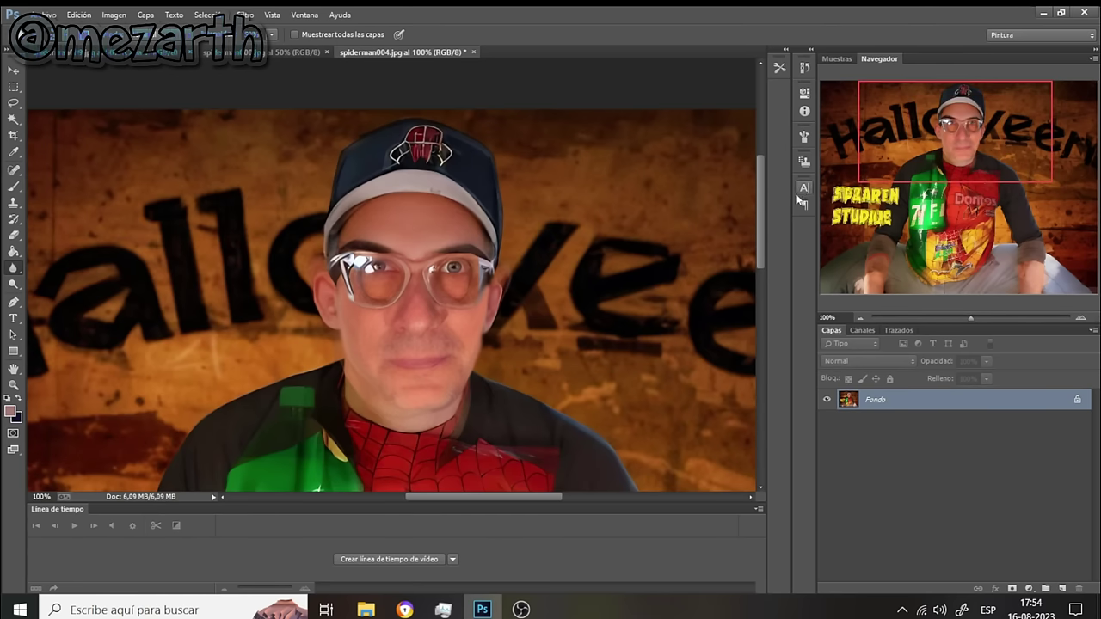
pyautogui.moveTo(761, 195); pyautogui.dragTo(750, 225)
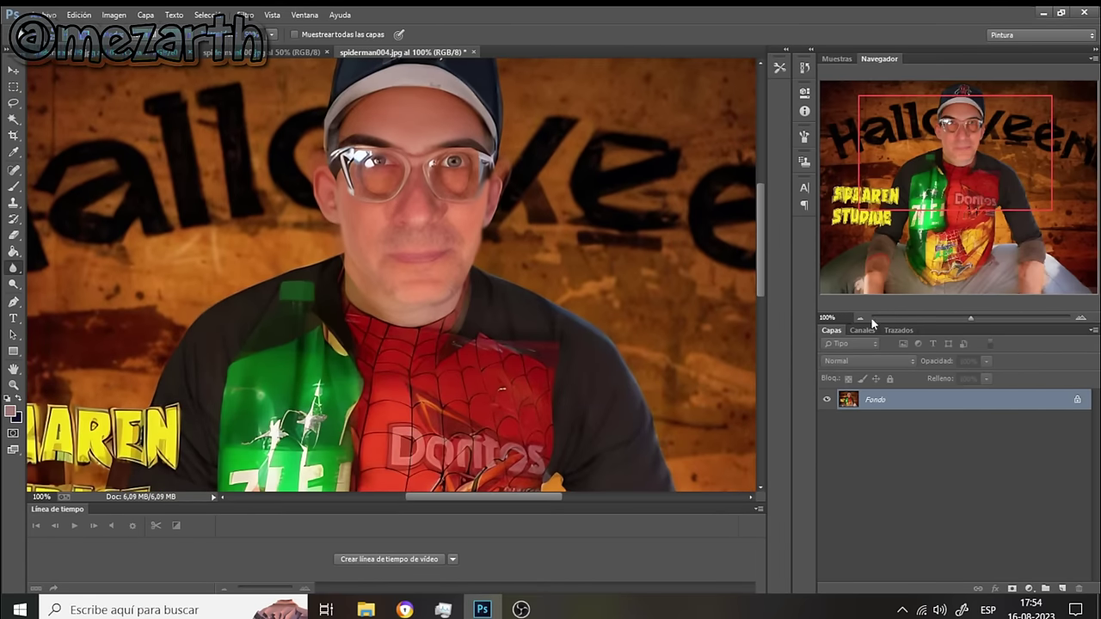
pyautogui.click(860, 317)
pyautogui.click(860, 317)
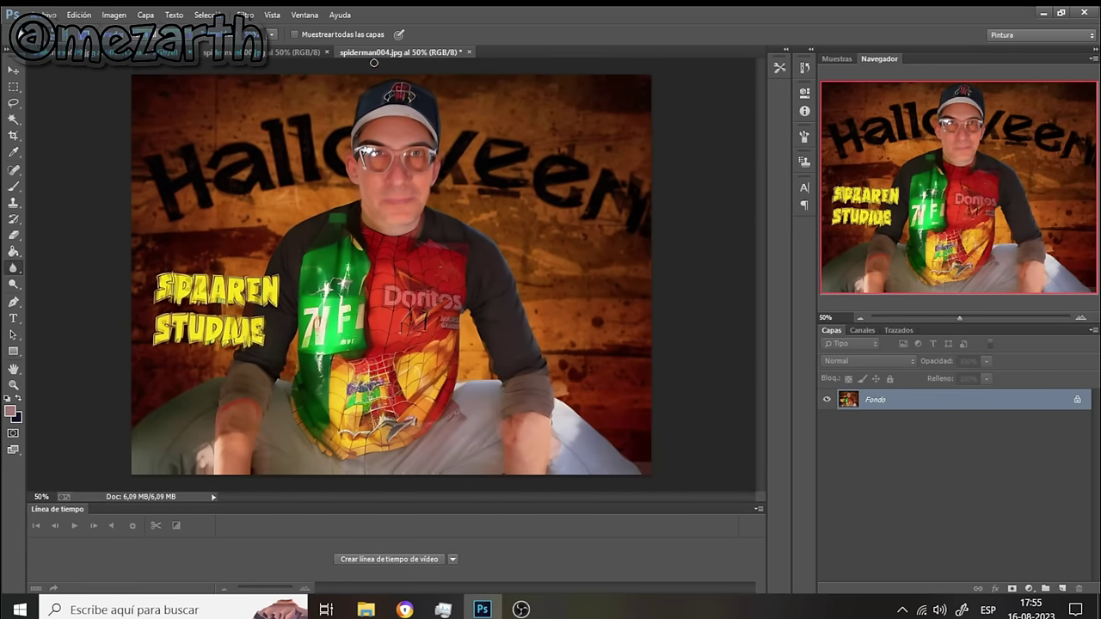
pyautogui.click(43, 15)
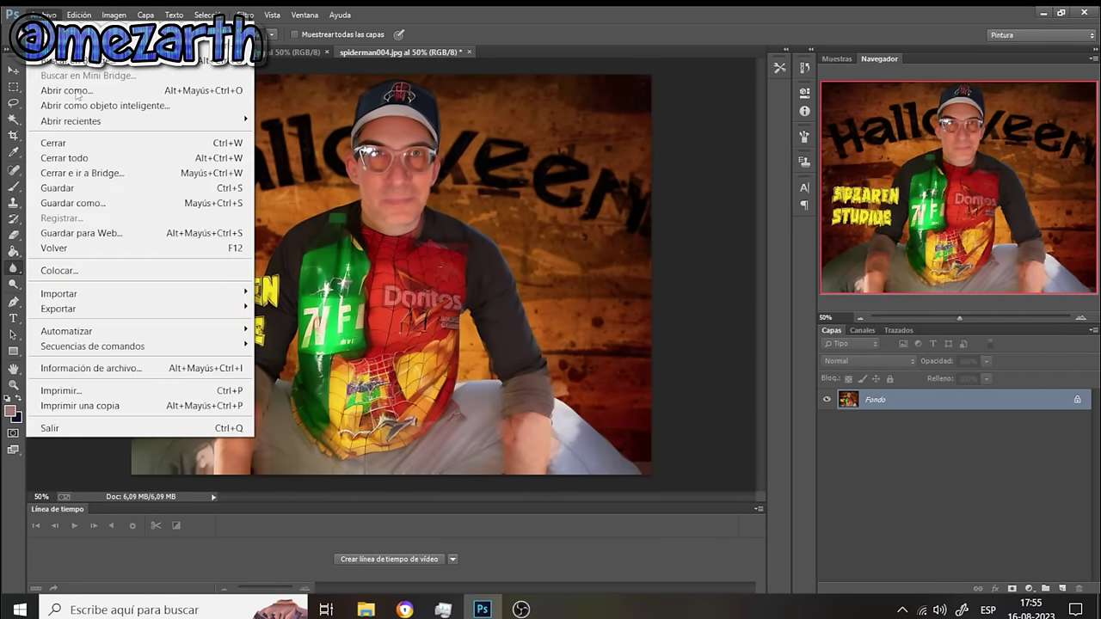
pyautogui.click(96, 201)
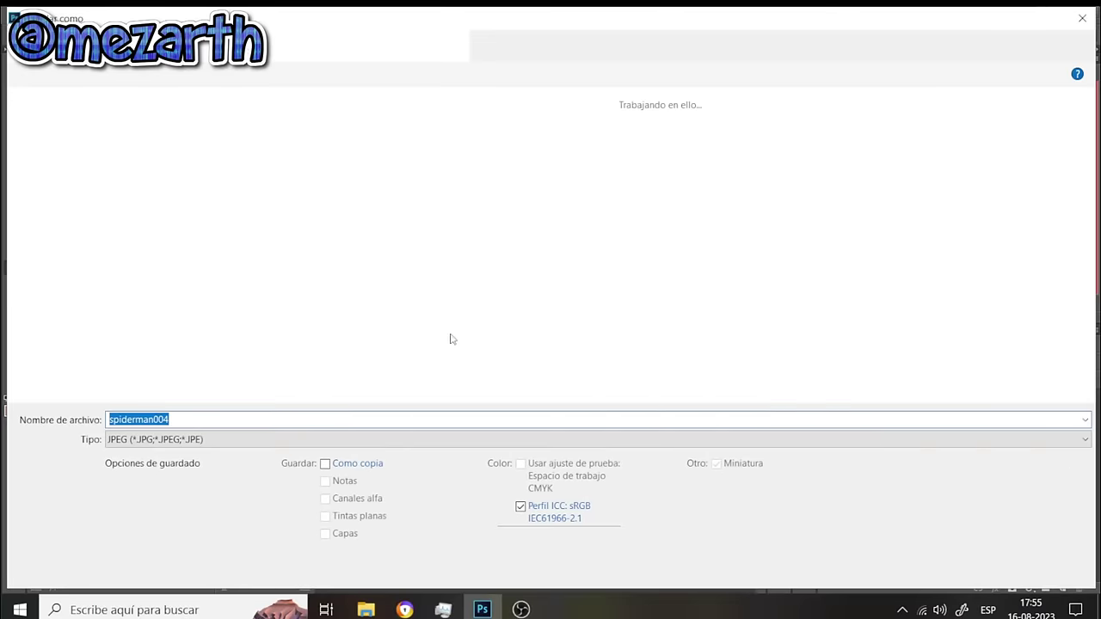
pyautogui.click(623, 145)
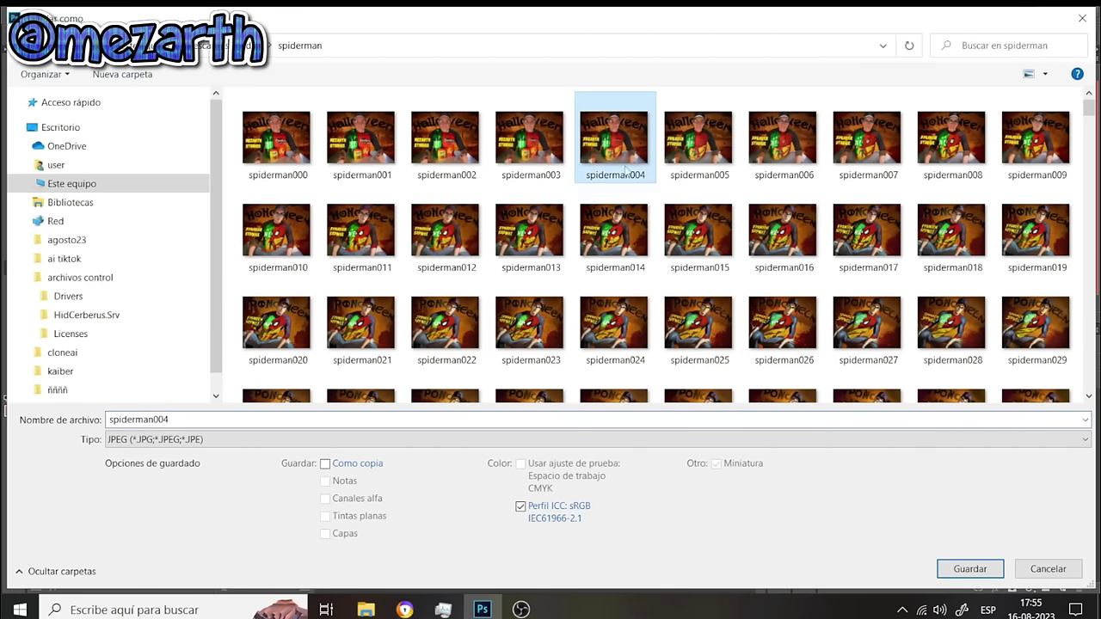
pyautogui.click(961, 572)
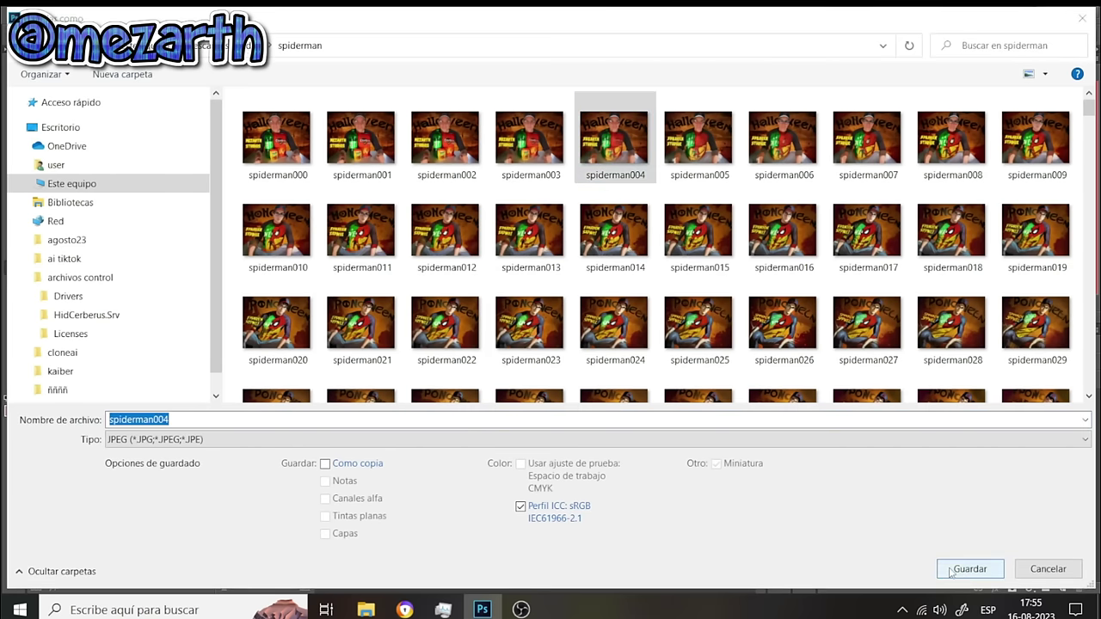
pyautogui.click(595, 314)
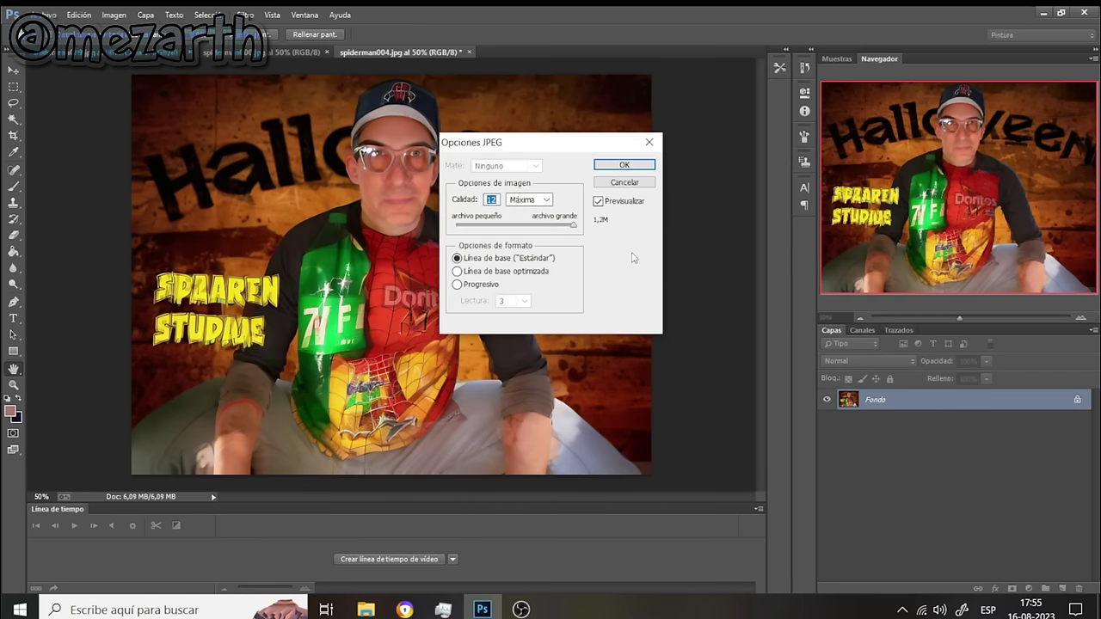
pyautogui.click(624, 164)
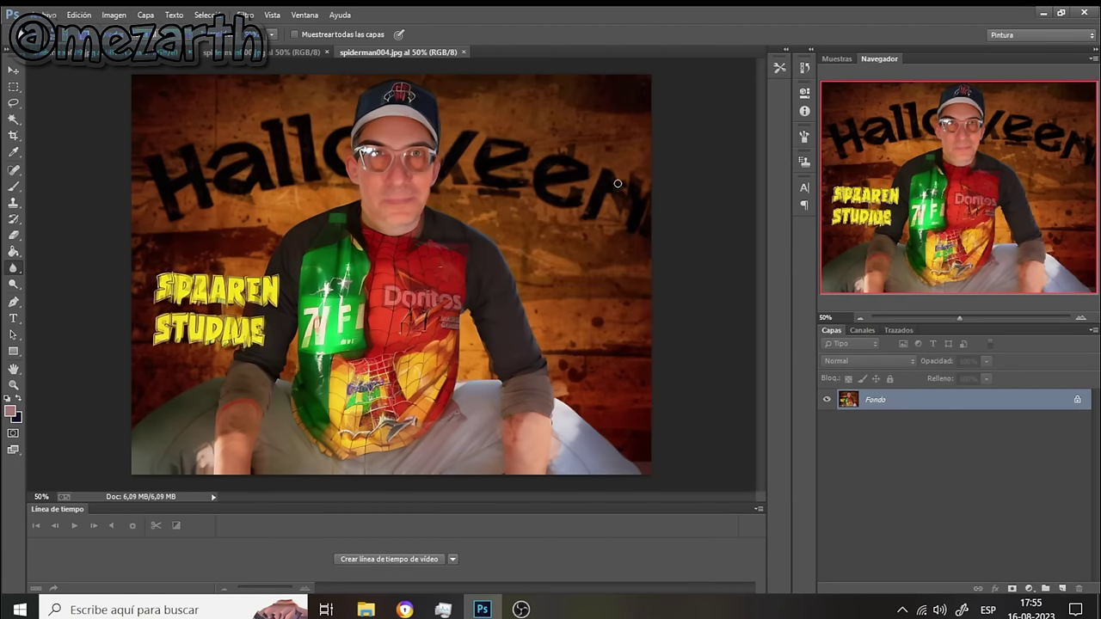
pyautogui.click(463, 52)
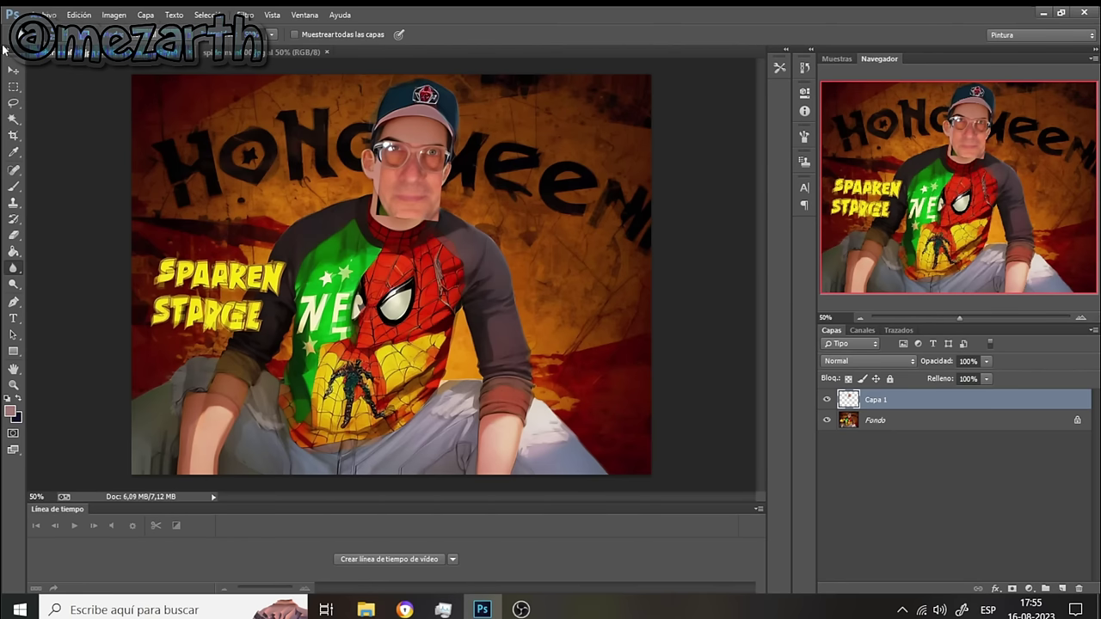
# Distort the pasted face on Capa 1, pulling its lower corners up and inward to fit the illustrated head
pyautogui.click(13, 70)
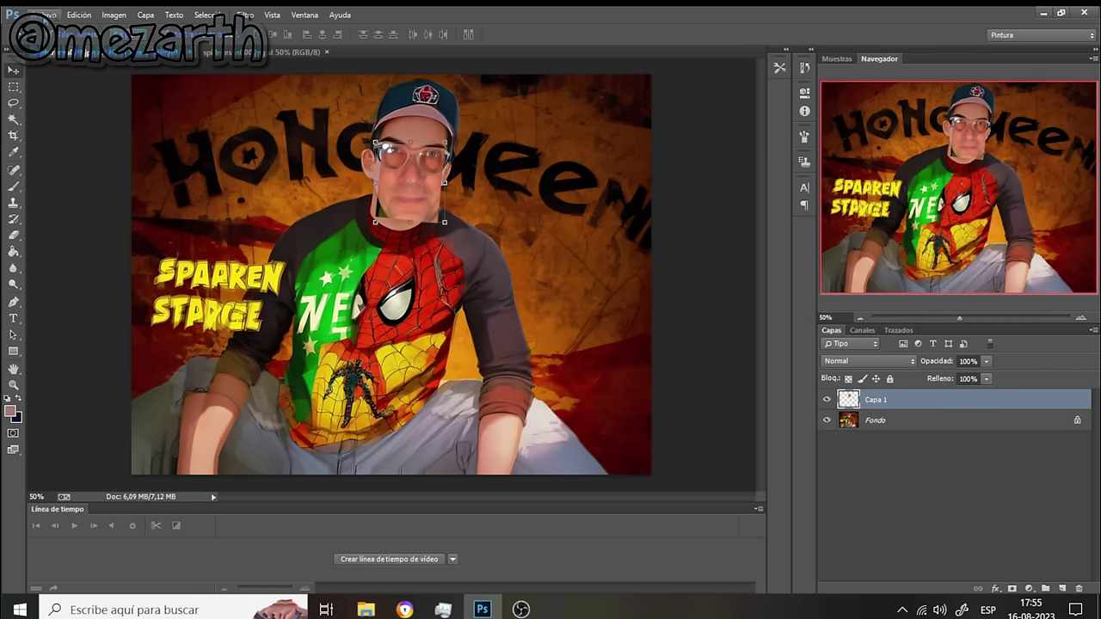
pyautogui.click(78, 15)
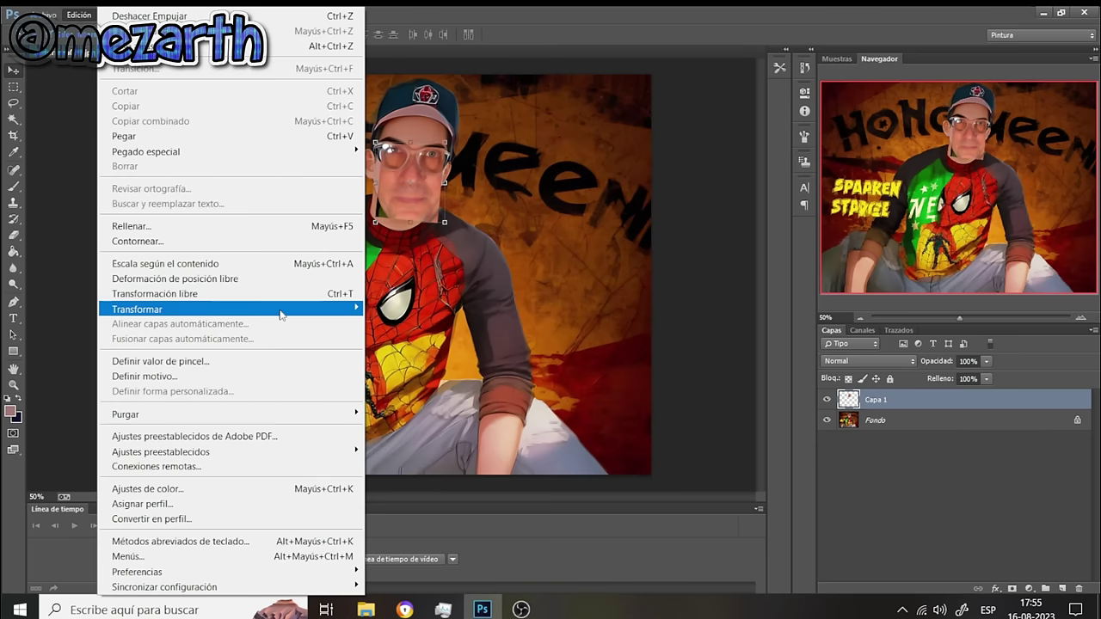
pyautogui.moveTo(280, 311)
pyautogui.click(440, 377)
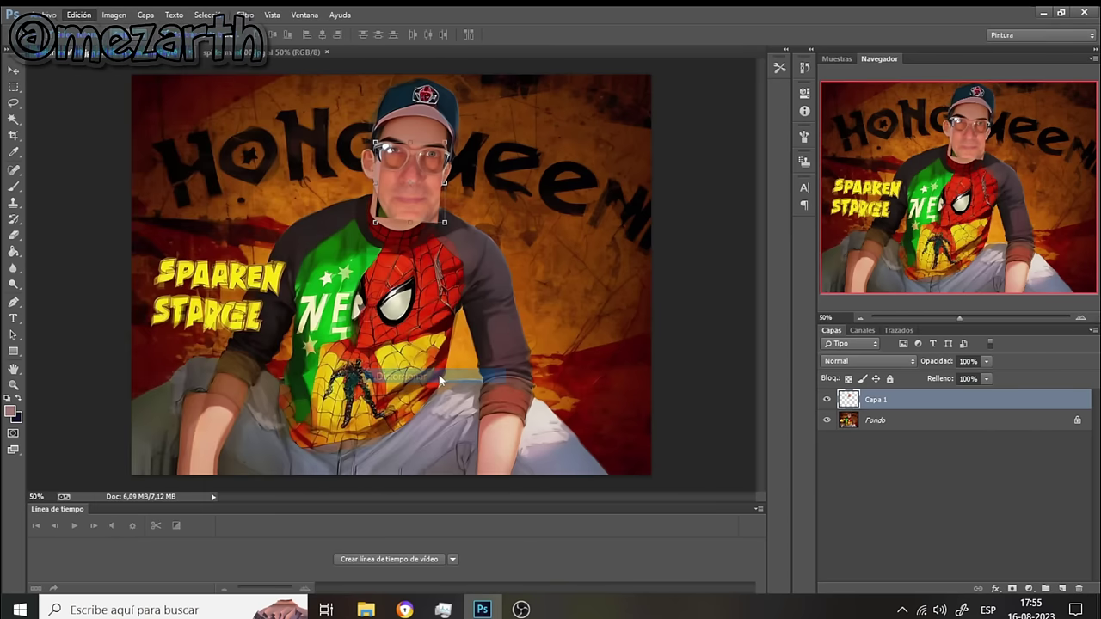
pyautogui.click(1081, 317)
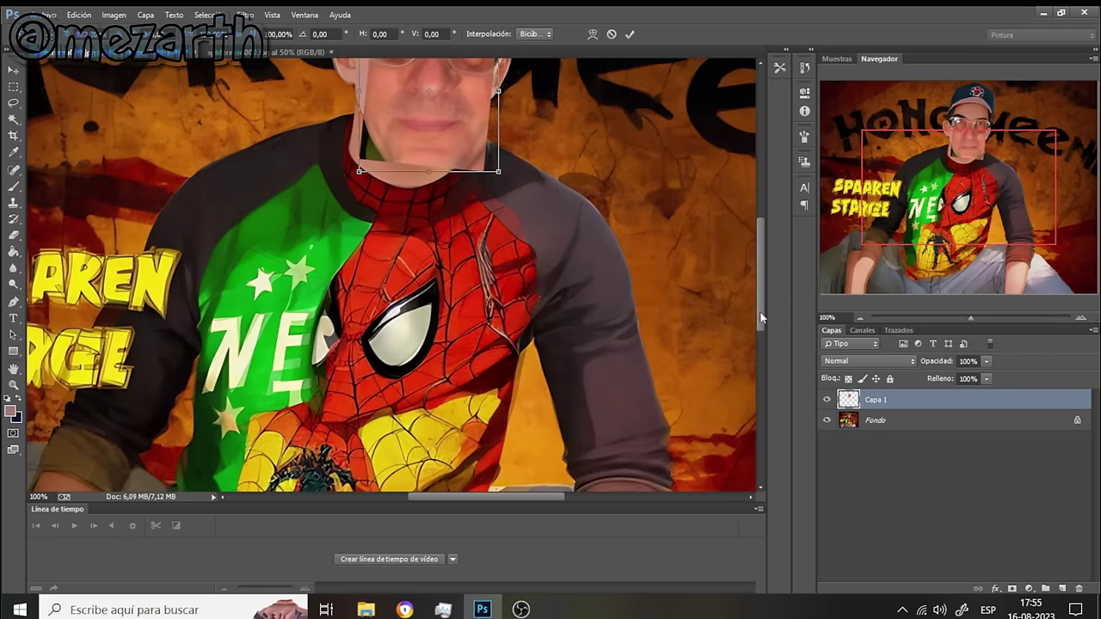
pyautogui.moveTo(759, 317); pyautogui.dragTo(758, 261)
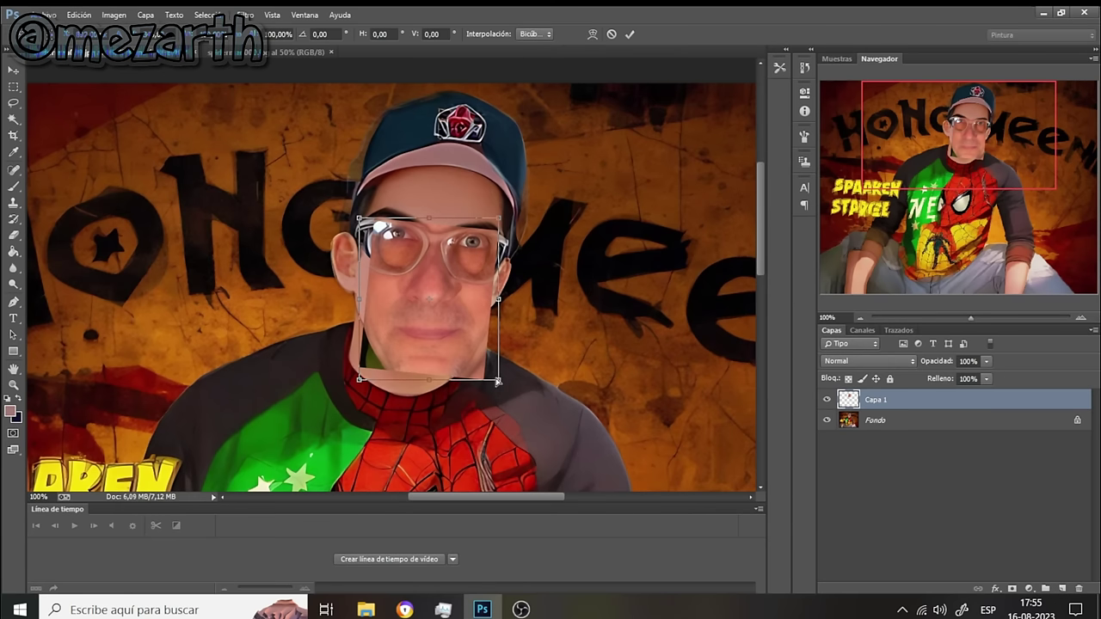
pyautogui.moveTo(499, 382); pyautogui.dragTo(474, 365)
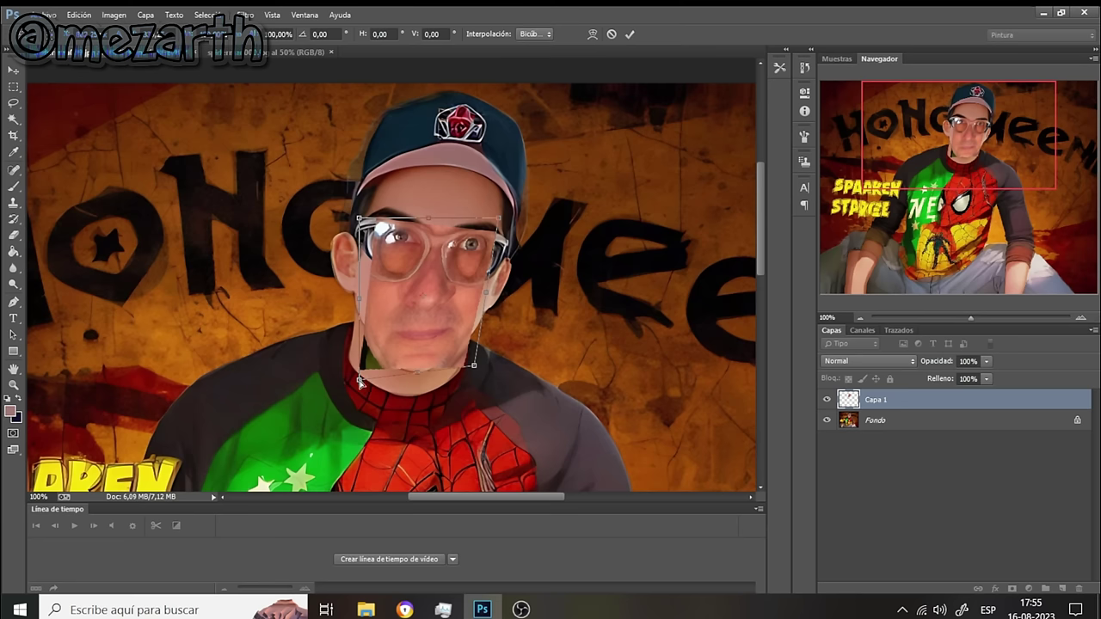
pyautogui.moveTo(359, 382); pyautogui.dragTo(356, 369)
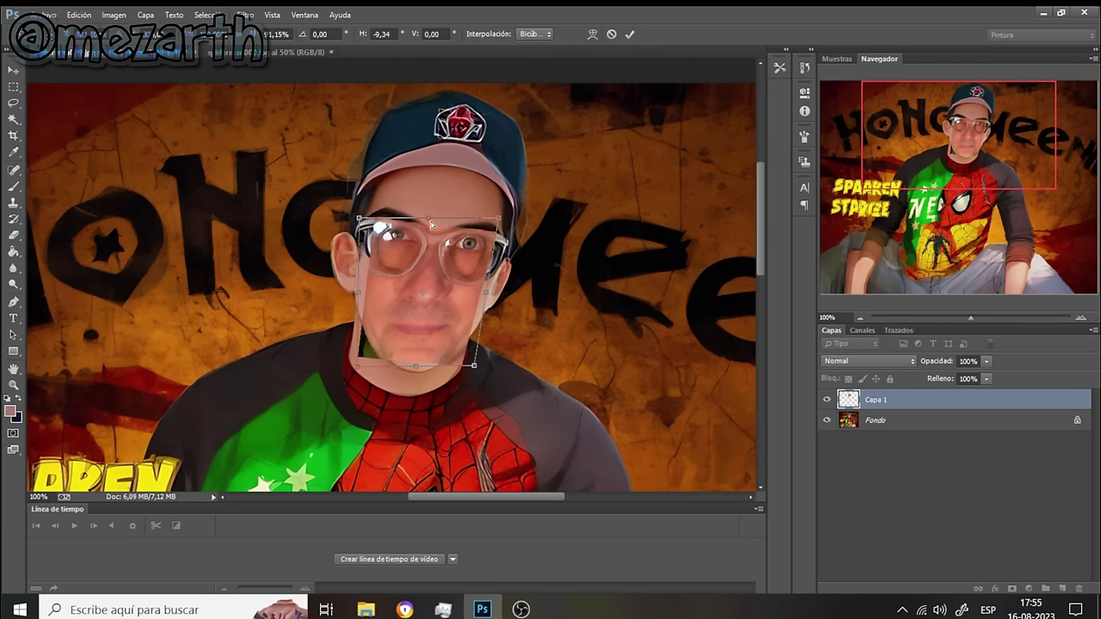
pyautogui.moveTo(432, 221); pyautogui.dragTo(429, 220)
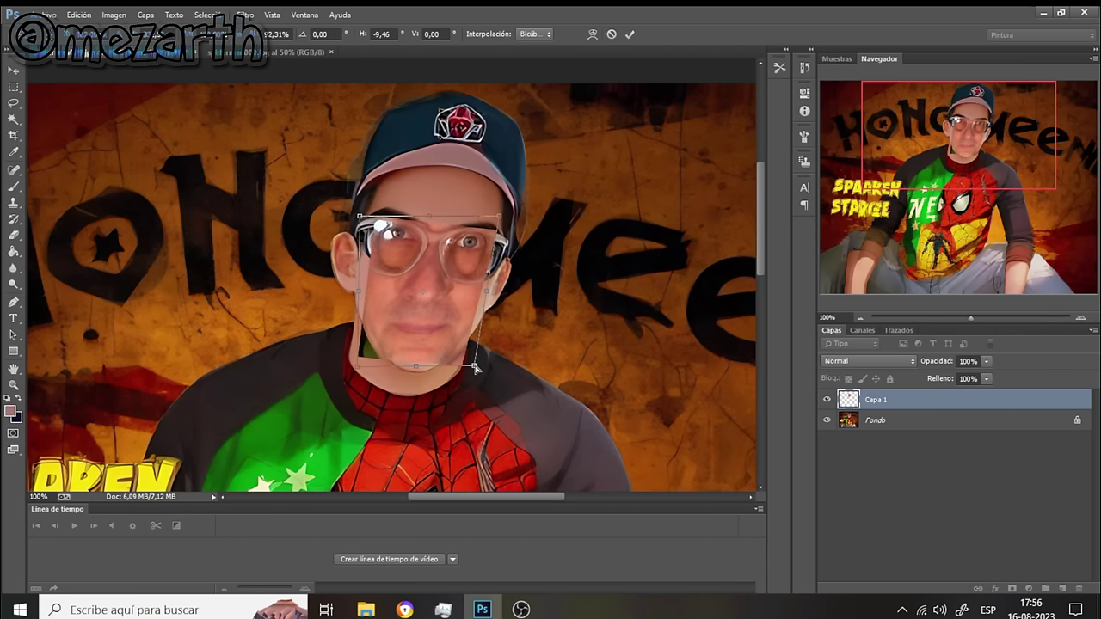
pyautogui.moveTo(476, 368); pyautogui.dragTo(478, 372)
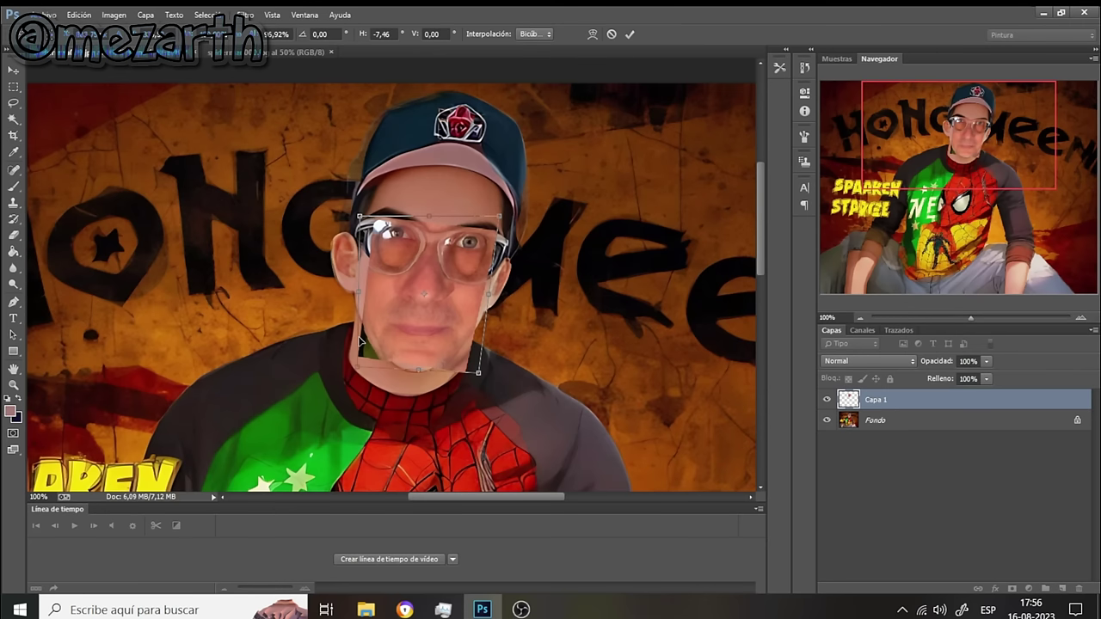
pyautogui.press('Return')
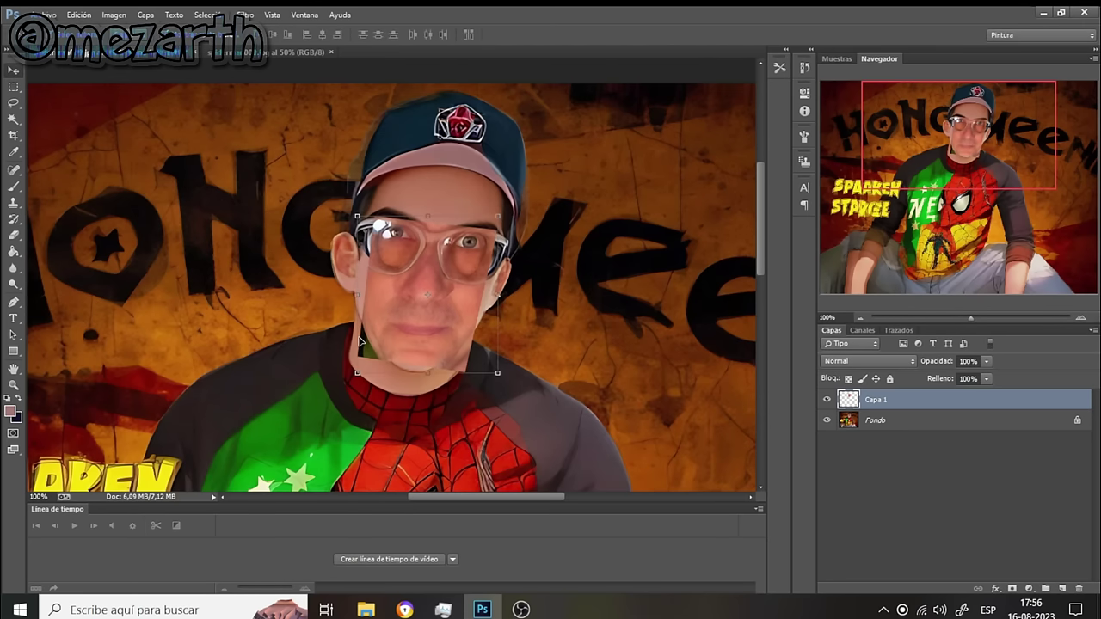
# Erase the pasted face's excess around the jaw and over both lenses so the illustrated glasses and eyes show through
pyautogui.click(18, 232)
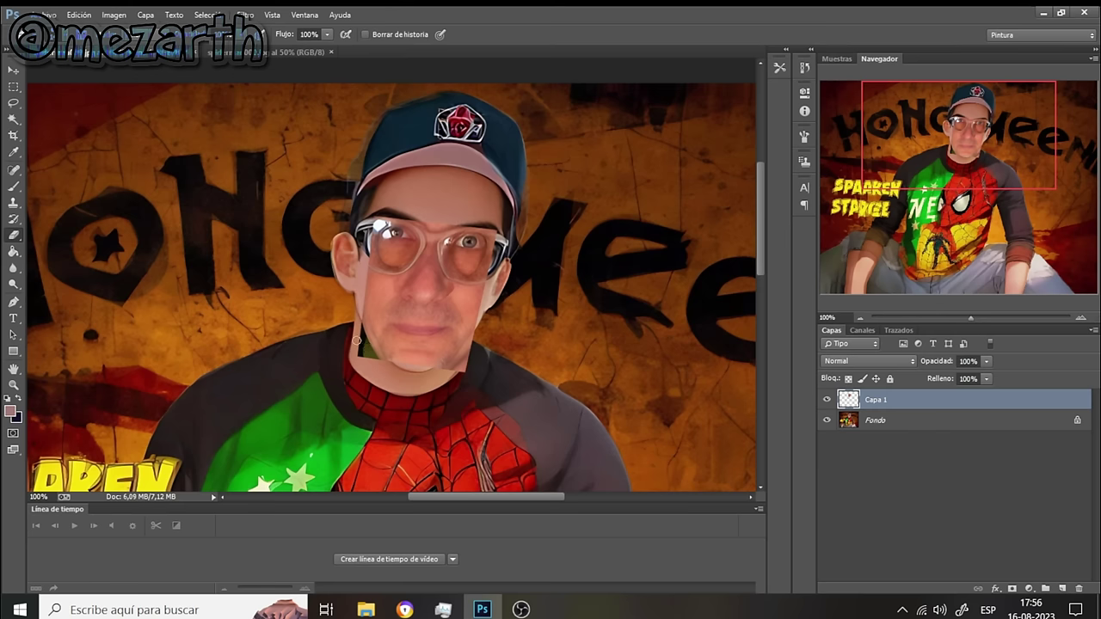
pyautogui.moveTo(359, 342)
pyautogui.mouseDown()
pyautogui.moveTo(366, 368)
pyautogui.moveTo(359, 311)
pyautogui.moveTo(376, 355)
pyautogui.mouseUp()
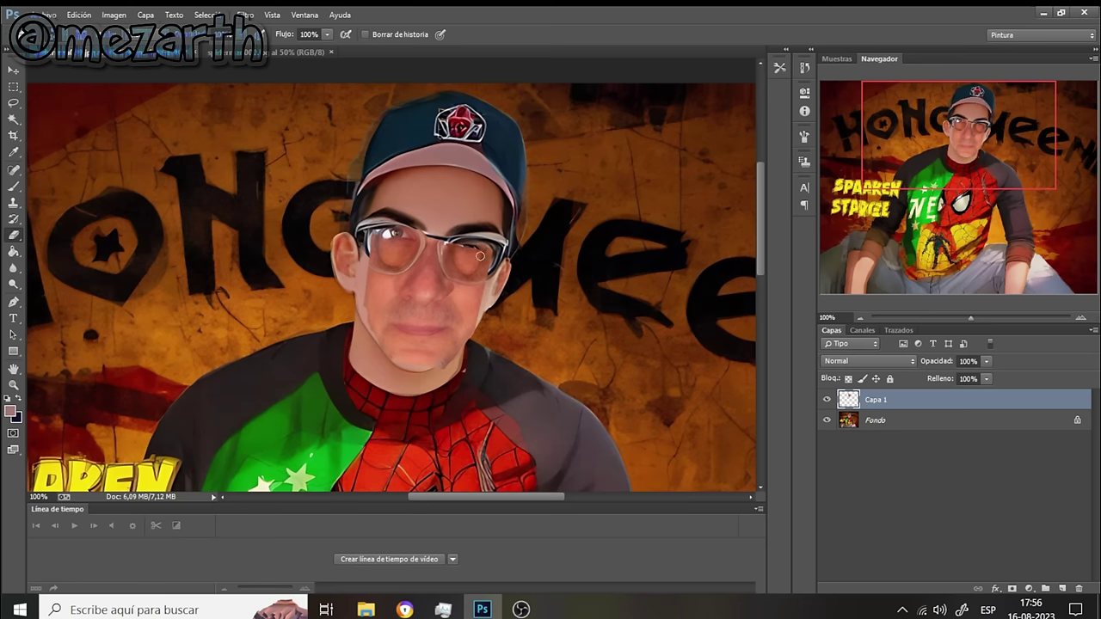
pyautogui.moveTo(449, 244); pyautogui.dragTo(490, 253)
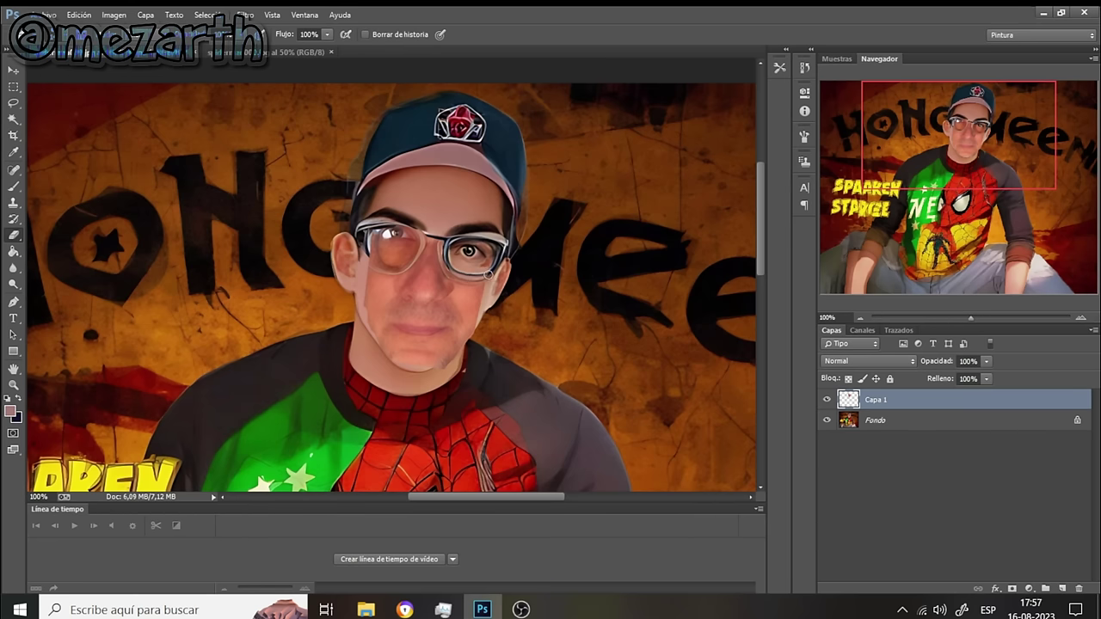
pyautogui.click(471, 254)
pyautogui.moveTo(412, 232)
pyautogui.mouseDown()
pyautogui.moveTo(375, 234)
pyautogui.moveTo(375, 249)
pyautogui.moveTo(416, 242)
pyautogui.moveTo(408, 260)
pyautogui.moveTo(372, 251)
pyautogui.moveTo(385, 259)
pyautogui.mouseUp()
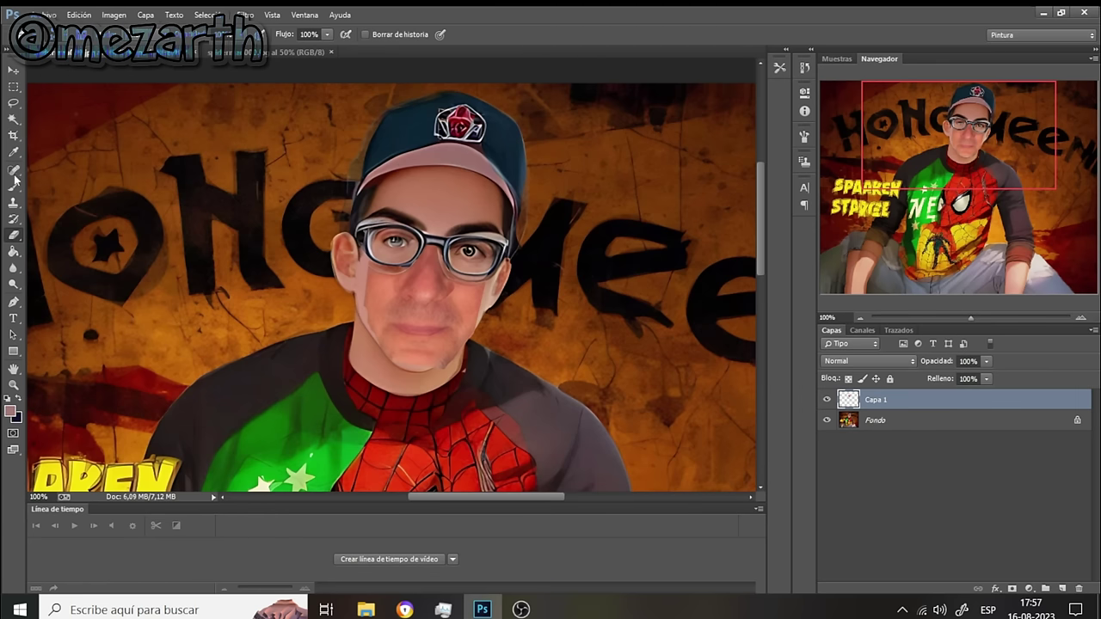
# Blend the pasted face's edges along the cheeks and jaw with the Smudge tool, and soften them with the Blur tool
pyautogui.moveTo(13, 268); pyautogui.dragTo(43, 289)
pyautogui.click(44, 290)
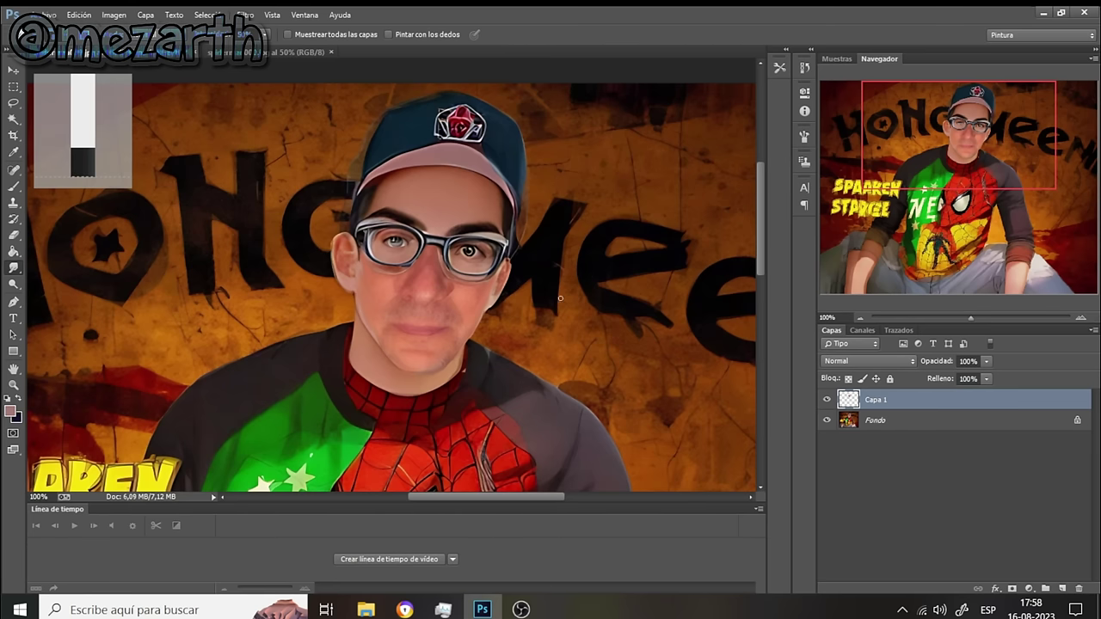
pyautogui.rightClick(13, 267)
pyautogui.click(37, 267)
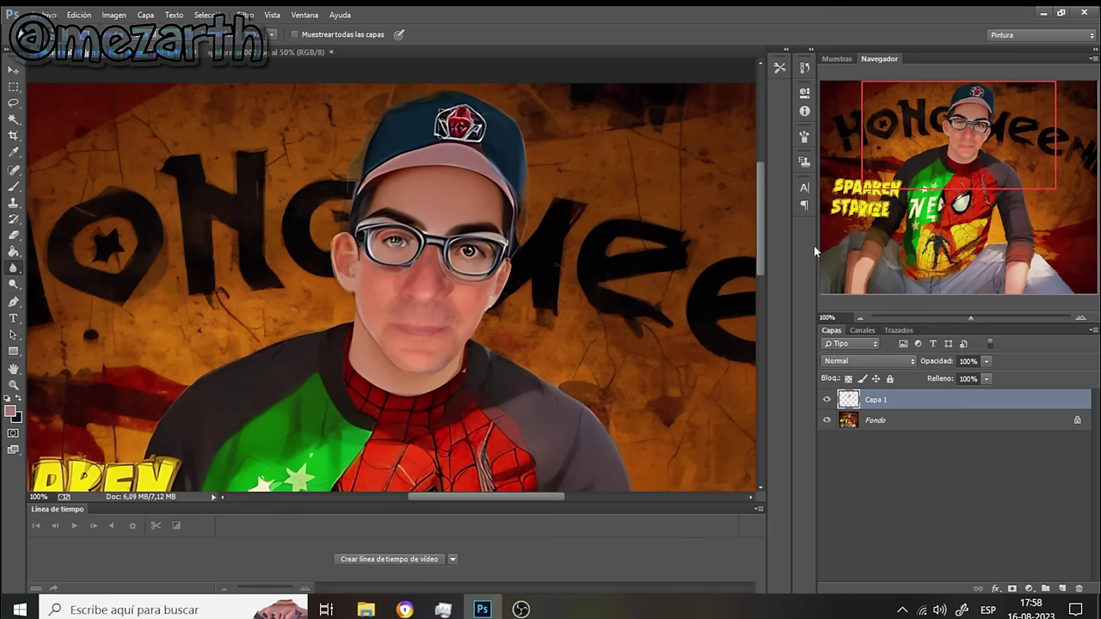
# Flatten the image, merging the retouched face layer into the background
pyautogui.click(859, 319)
pyautogui.click(859, 319)
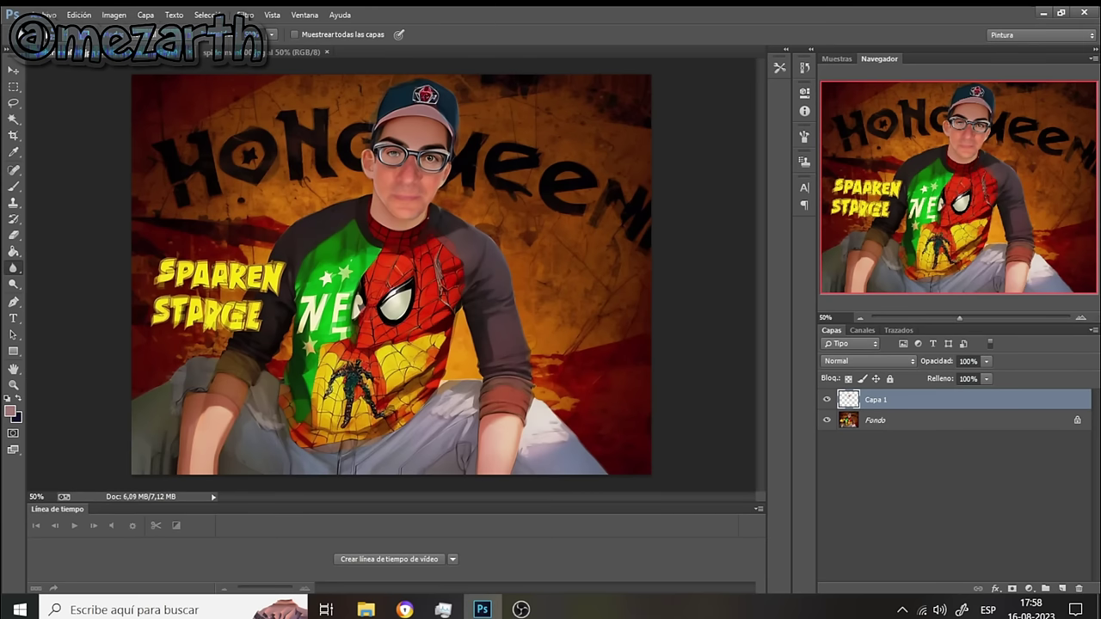
pyautogui.click(145, 15)
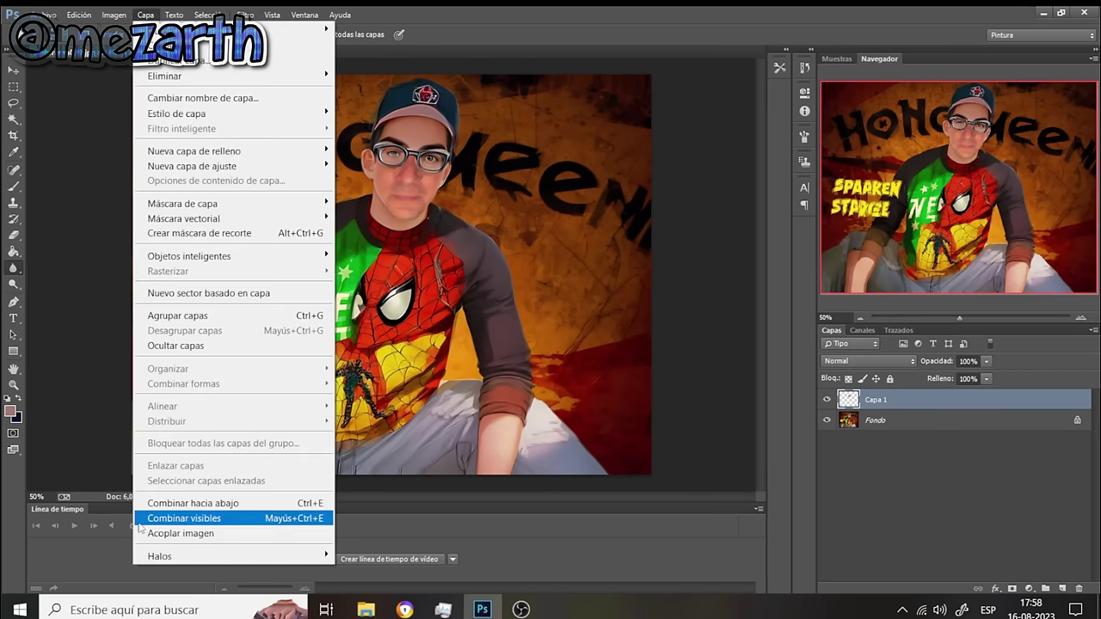
pyautogui.click(150, 535)
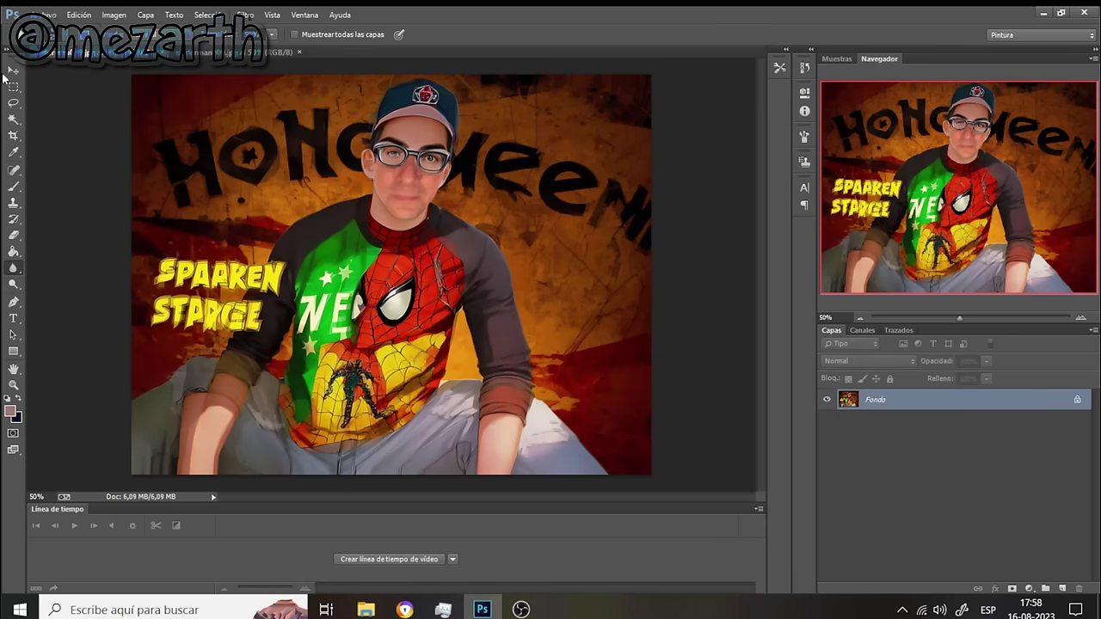
# Save the flattened frame over spiderman009.jpg in the spiderman folder as a JPEG at maximum quality 12
pyautogui.click(38, 15)
pyautogui.click(109, 203)
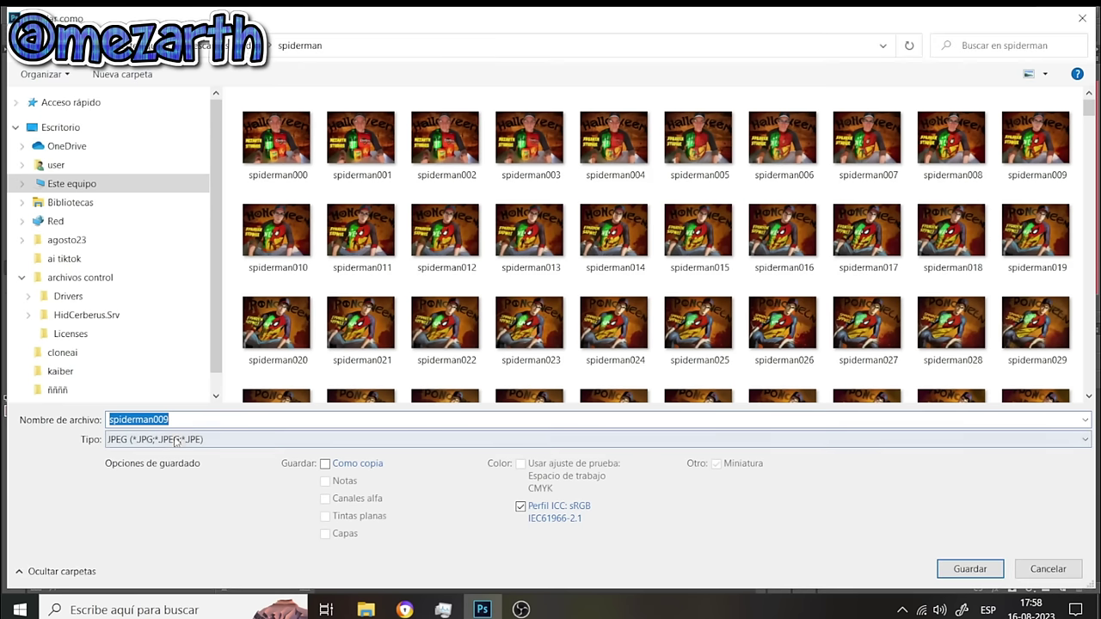
pyautogui.click(1035, 142)
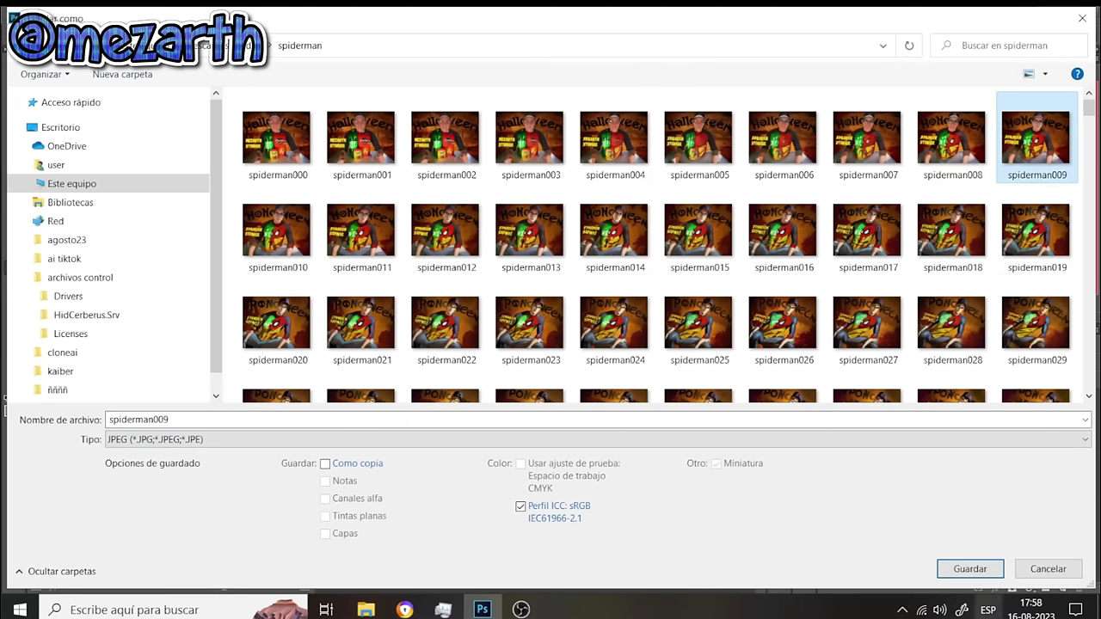
pyautogui.click(972, 569)
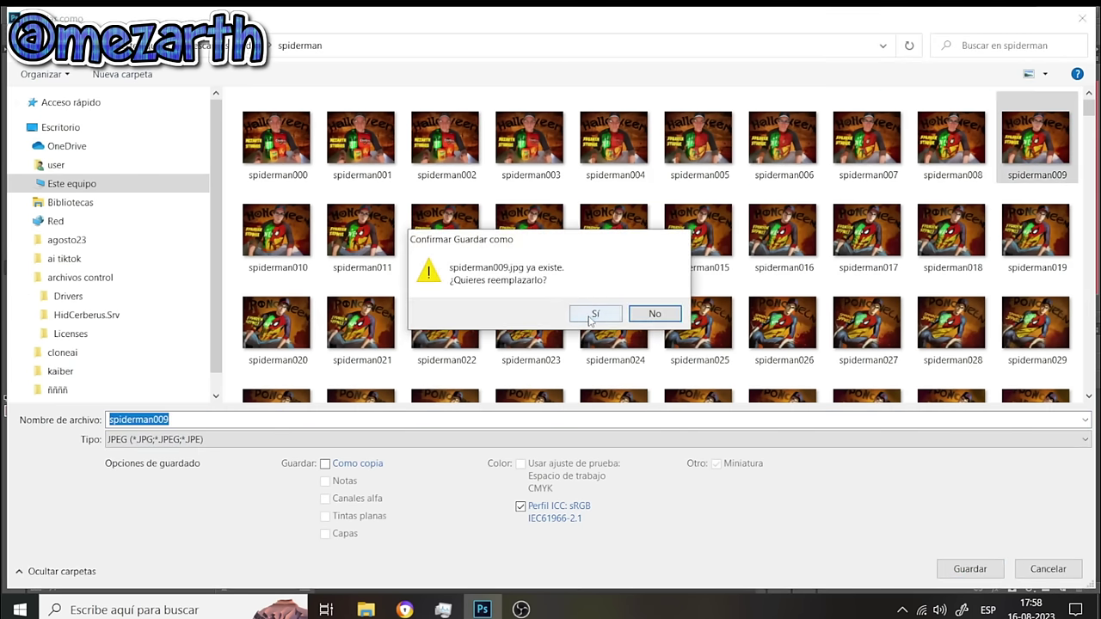
pyautogui.click(590, 314)
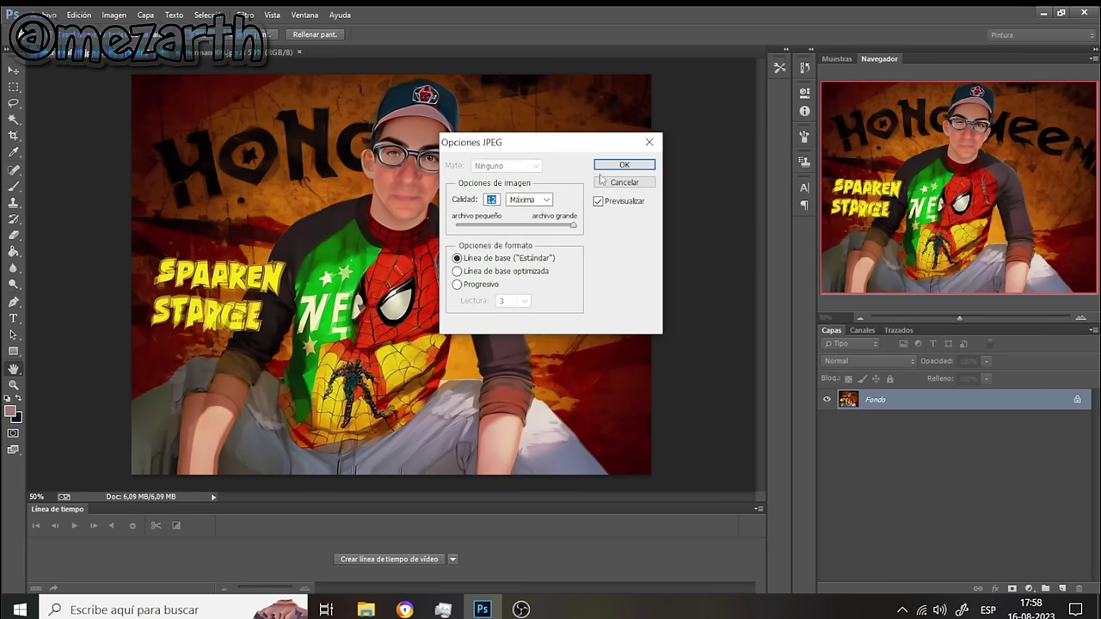
pyautogui.click(606, 168)
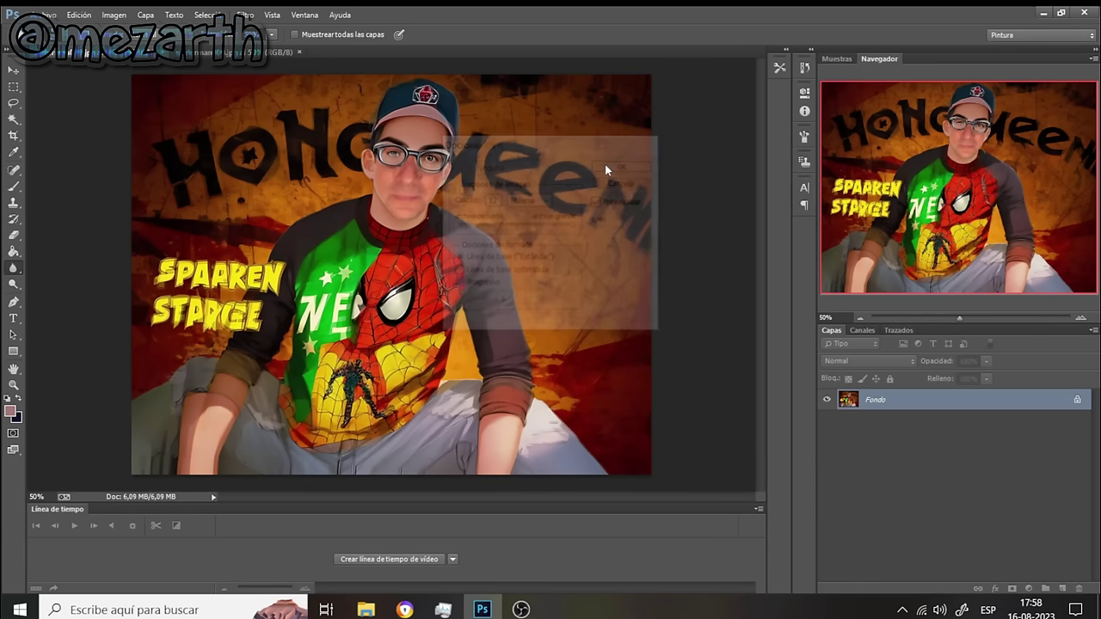
# Browse the spiderman folder for the next frame to retouch, previewing spiderman010 and spiderman051 through spiderman054
pyautogui.click(160, 58)
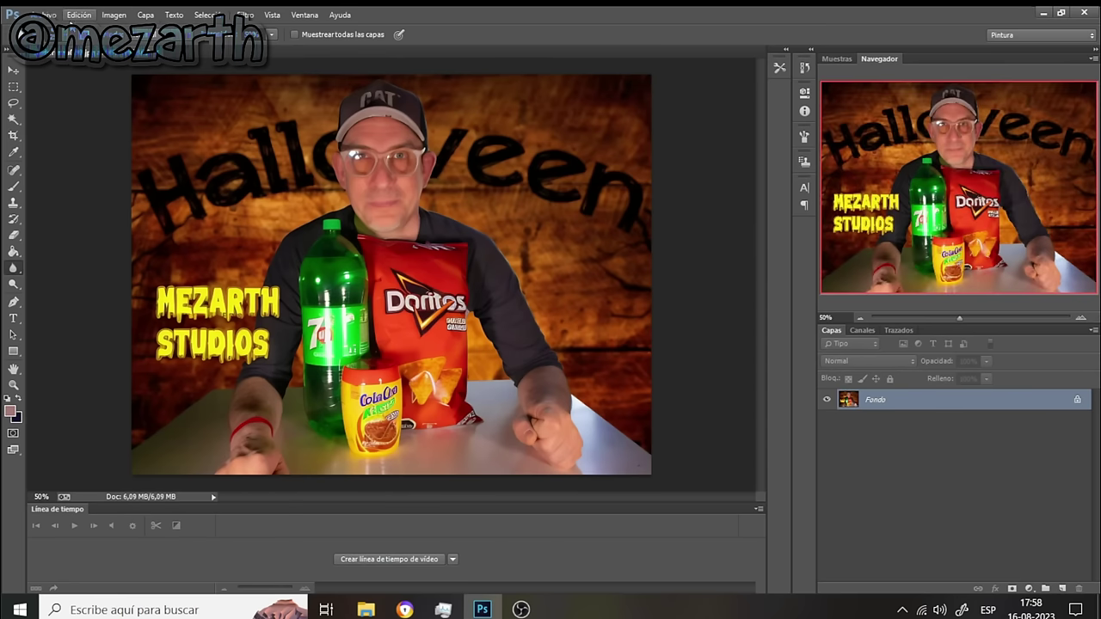
pyautogui.click(43, 15)
pyautogui.click(69, 46)
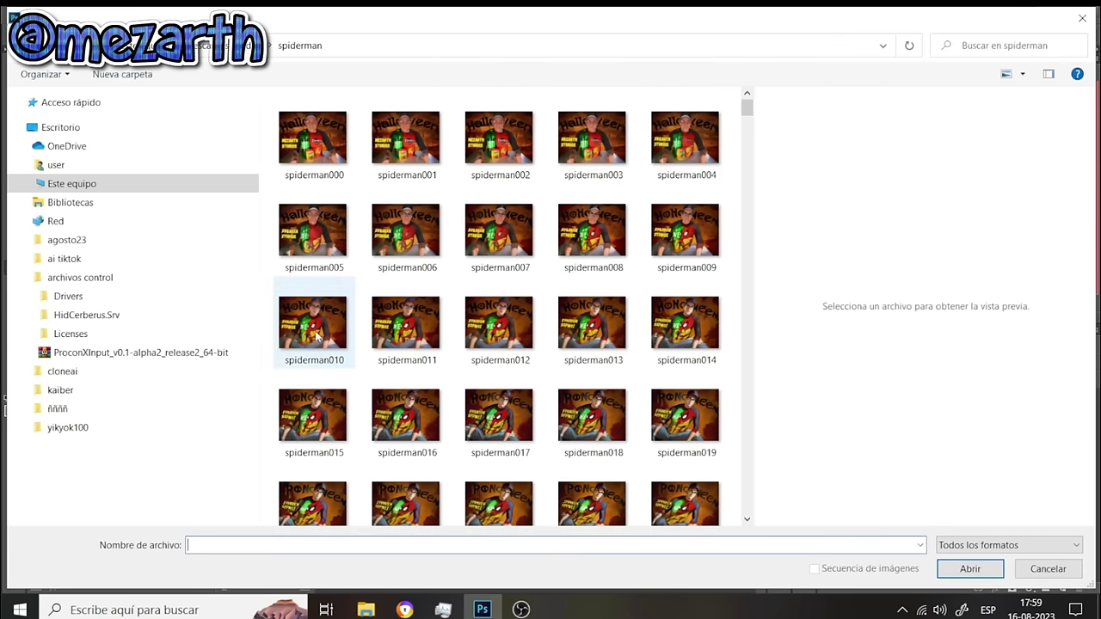
pyautogui.click(307, 337)
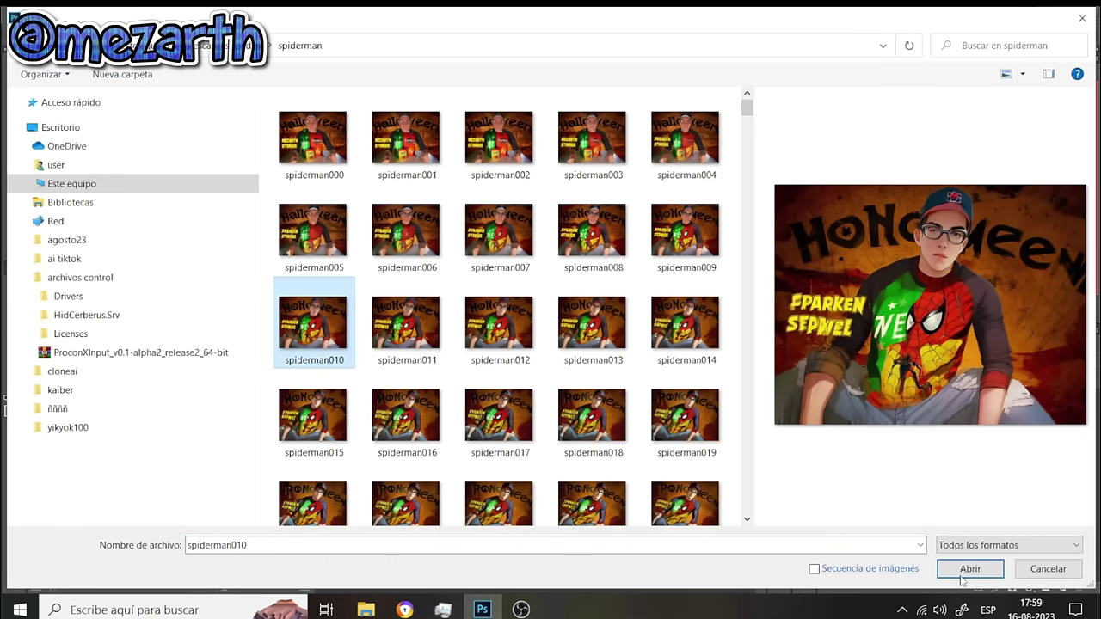
pyautogui.scroll(-5, 633, 371)
pyautogui.scroll(-6, 619, 353)
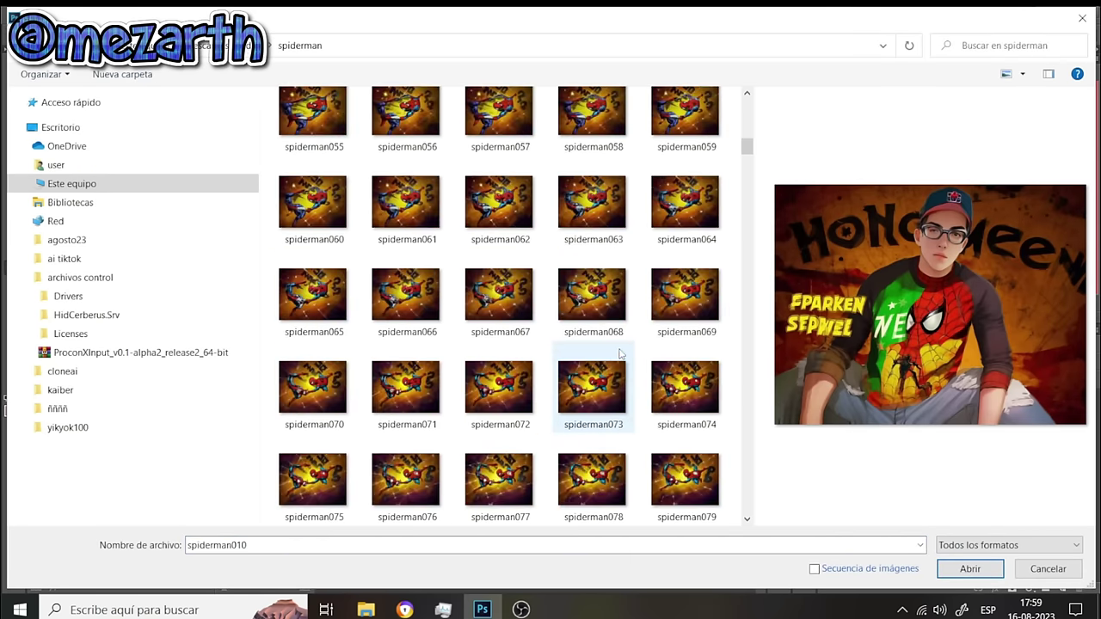
pyautogui.scroll(2, 603, 307)
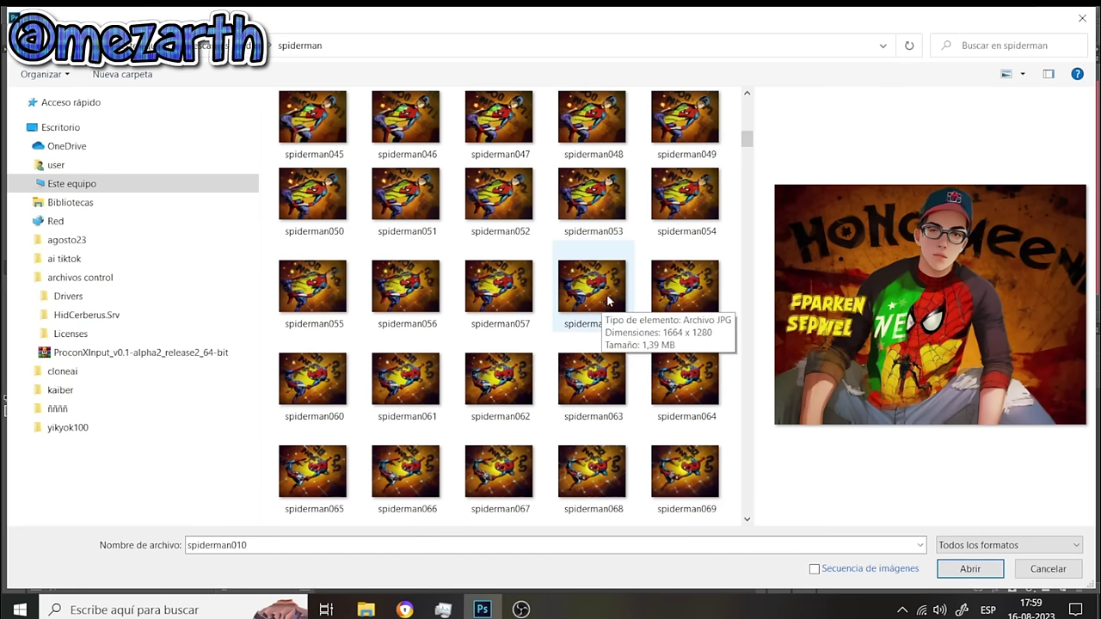
pyautogui.click(675, 210)
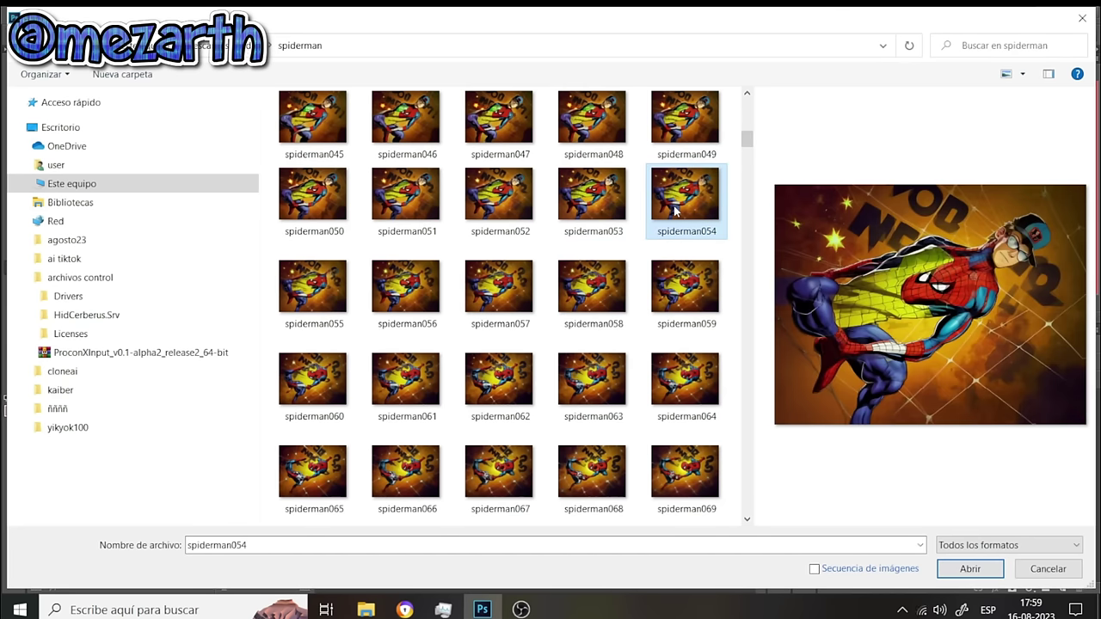
pyautogui.click(599, 204)
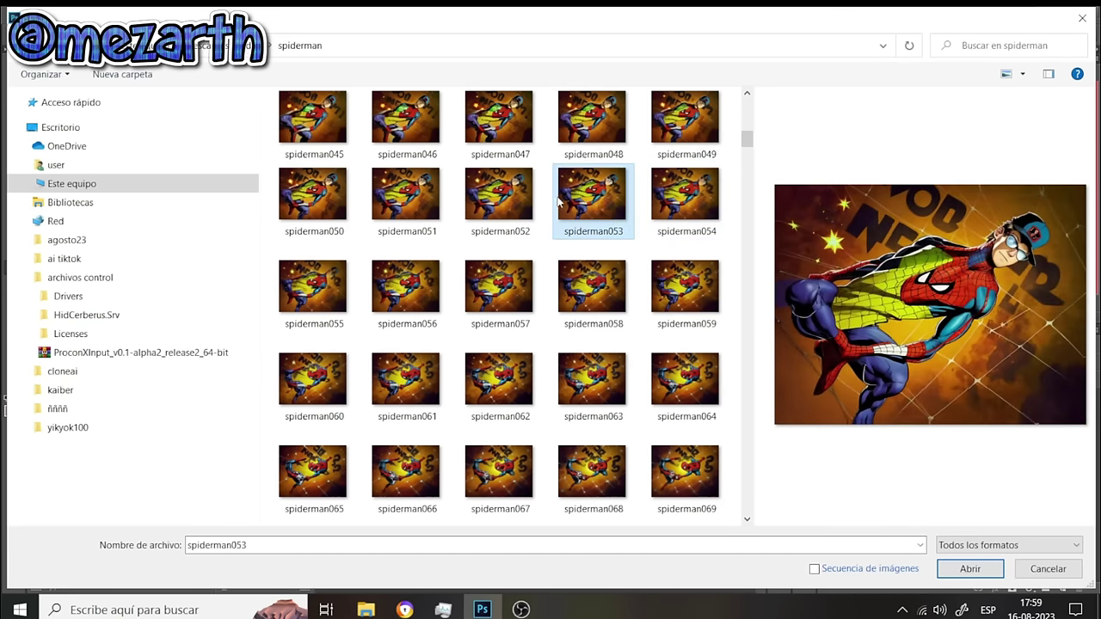
pyautogui.click(524, 202)
pyautogui.click(421, 205)
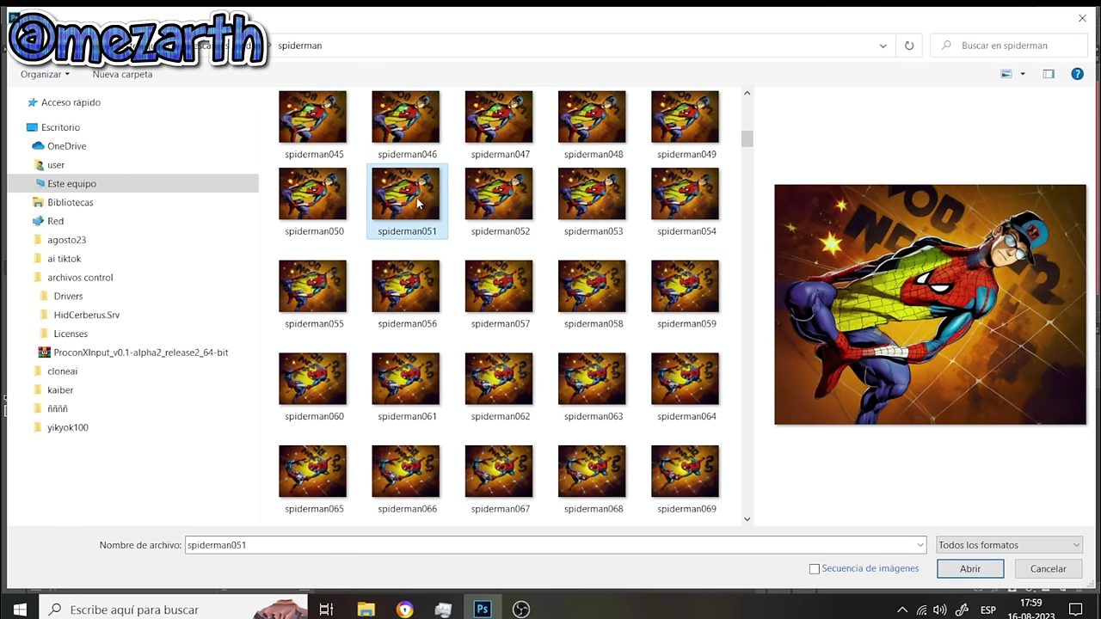
pyautogui.scroll(3, 550, 202)
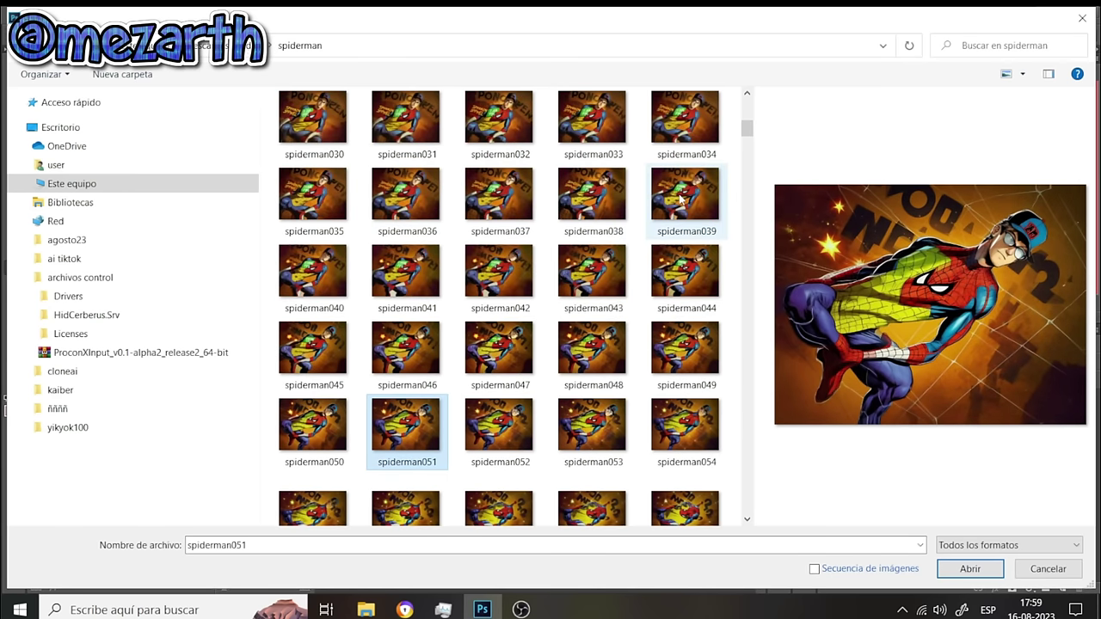
# Compare the previews of earlier frames such as spiderman038 and spiderman024, and open spiderman023 from the spiderman folder
pyautogui.click(681, 198)
pyautogui.click(585, 199)
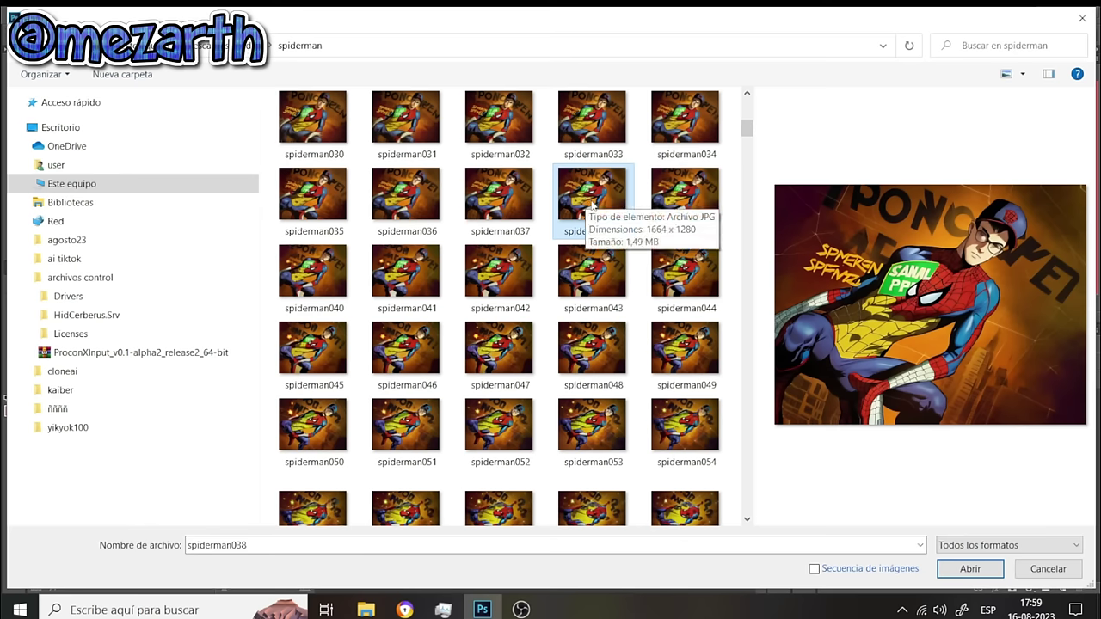
pyautogui.scroll(3, 592, 204)
pyautogui.click(601, 202)
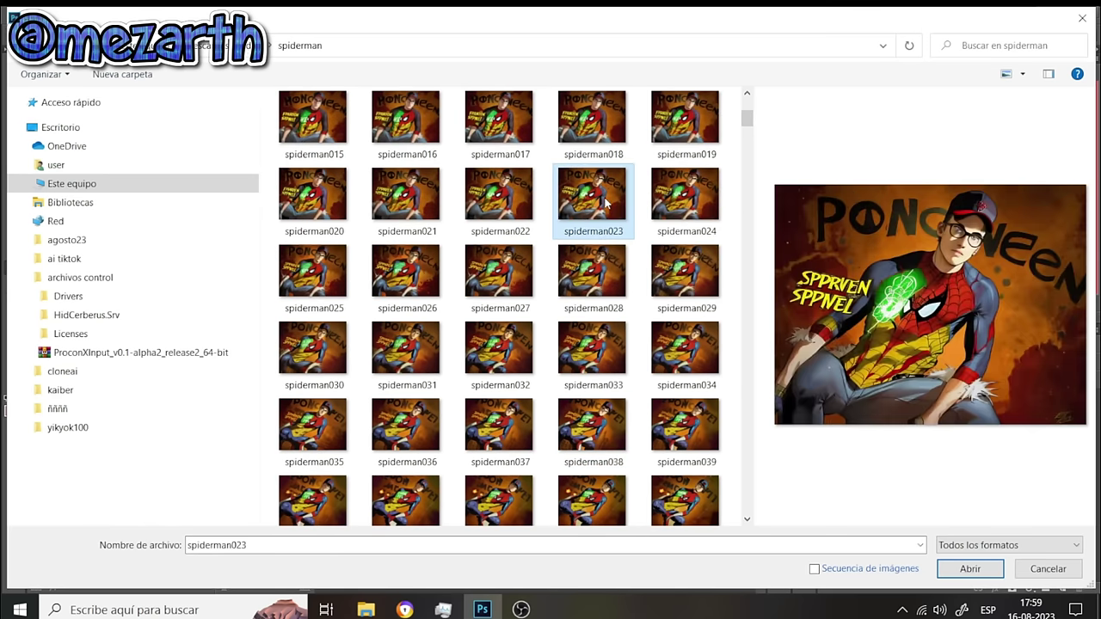
pyautogui.click(692, 200)
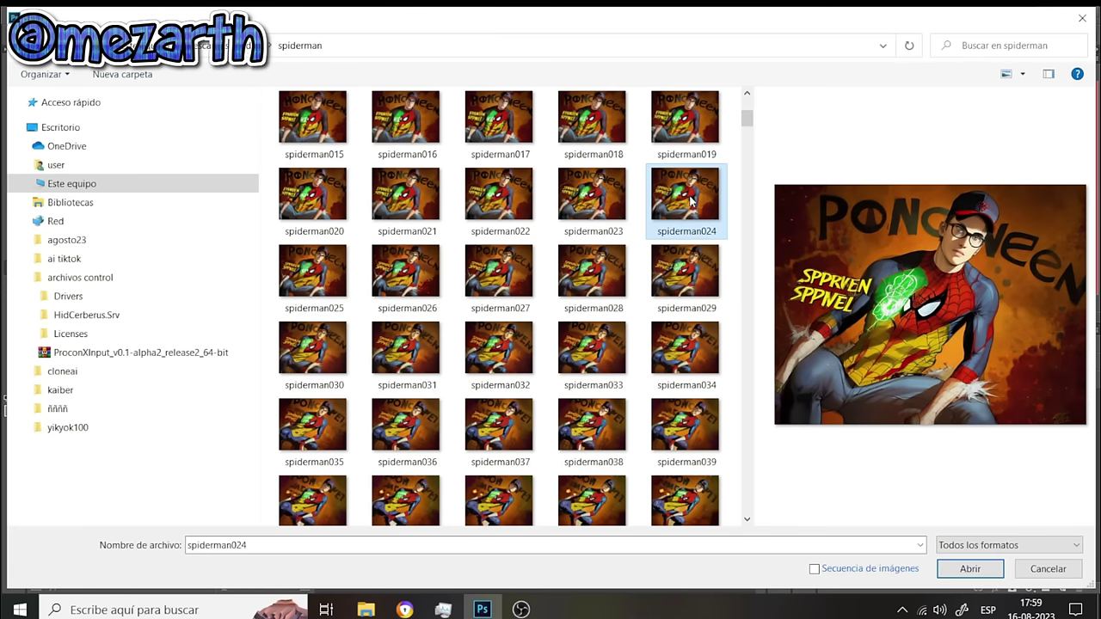
pyautogui.click(585, 208)
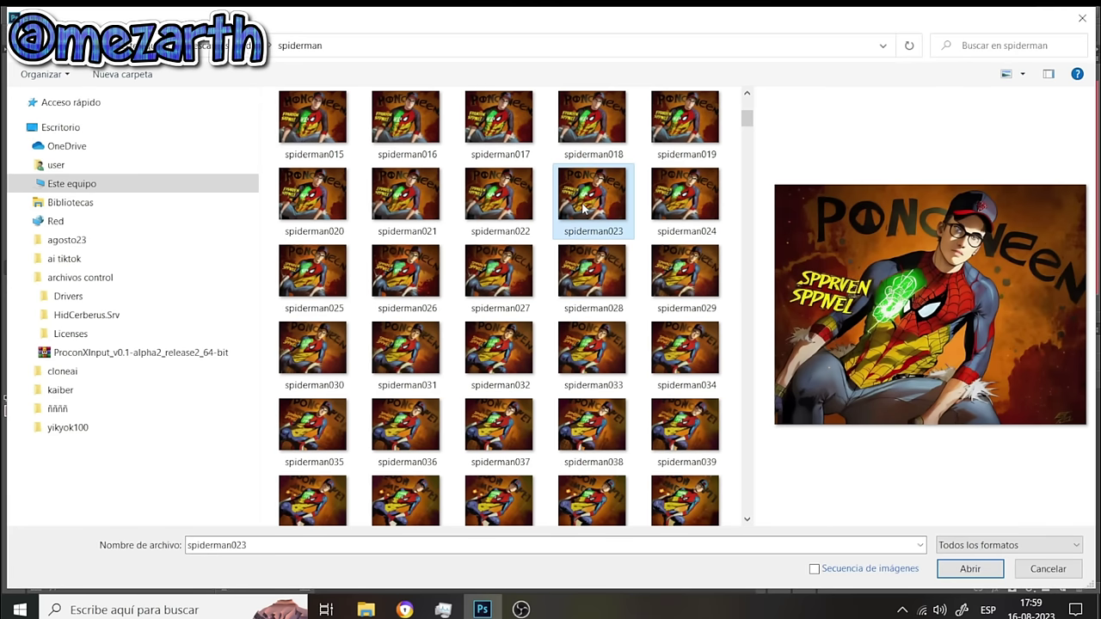
pyautogui.click(972, 572)
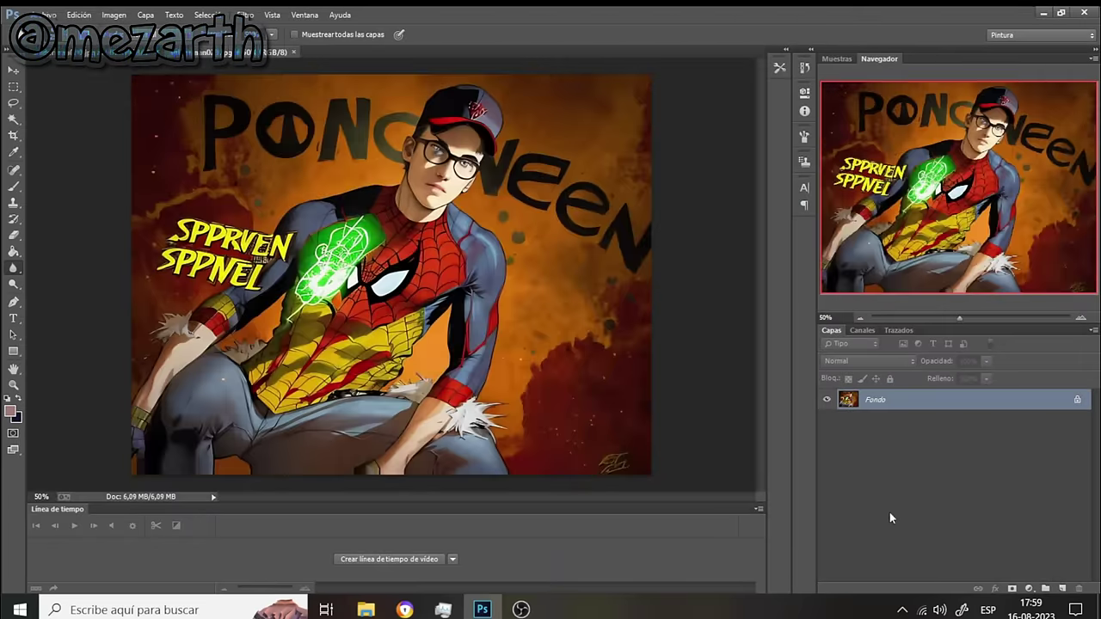
# Paste the copied real face as a new layer over the illustrated face in the spiderman023 frame
pyautogui.click(1080, 318)
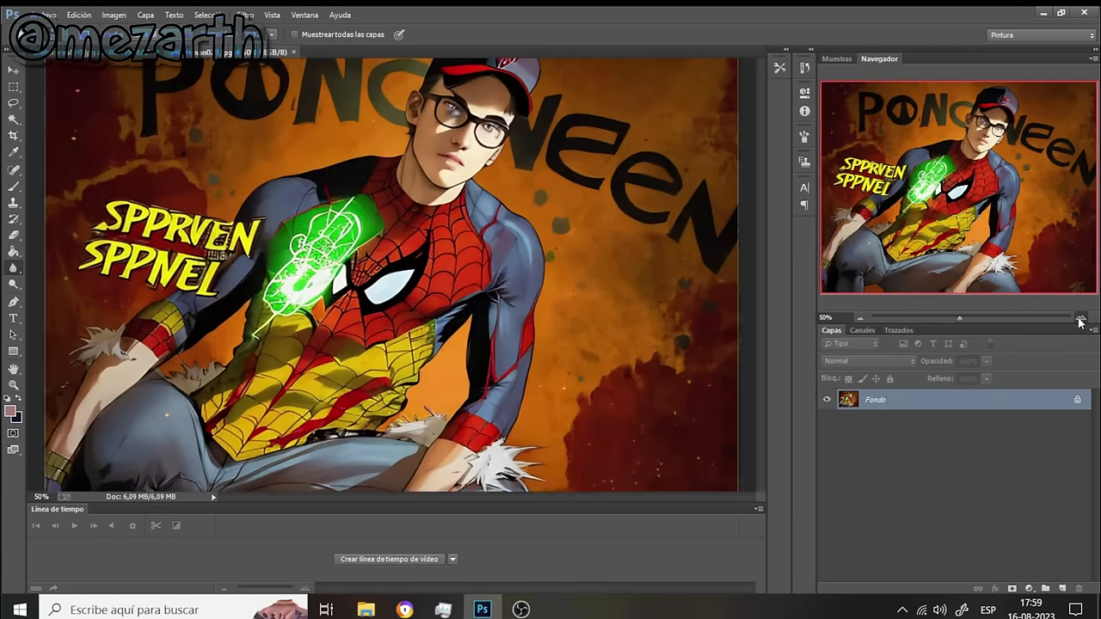
pyautogui.click(1080, 317)
pyautogui.click(1080, 318)
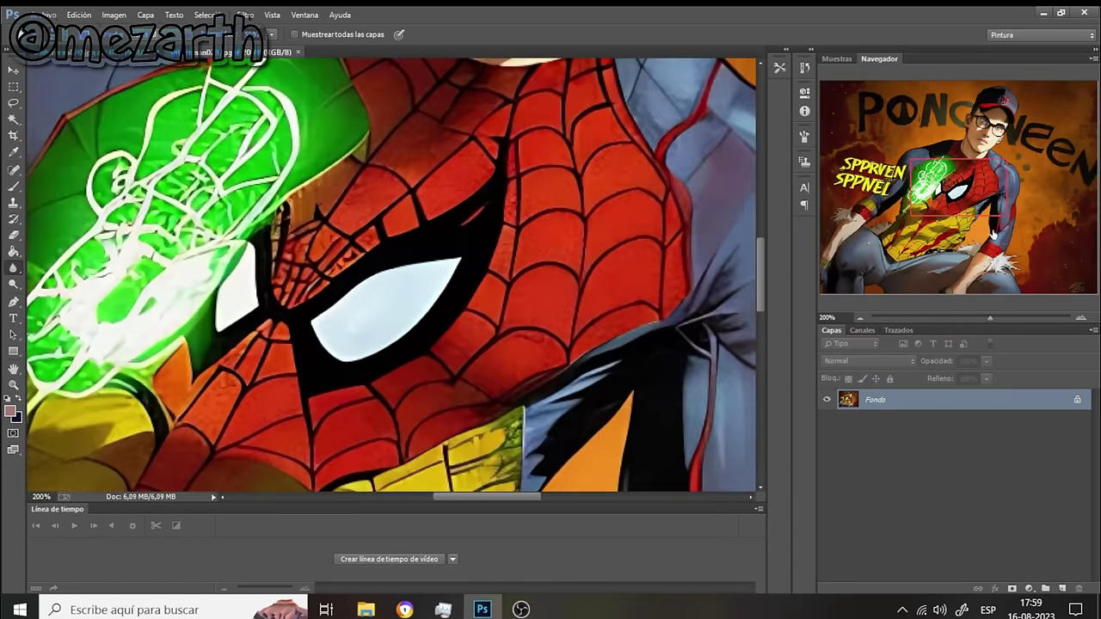
pyautogui.moveTo(979, 206); pyautogui.dragTo(1000, 152)
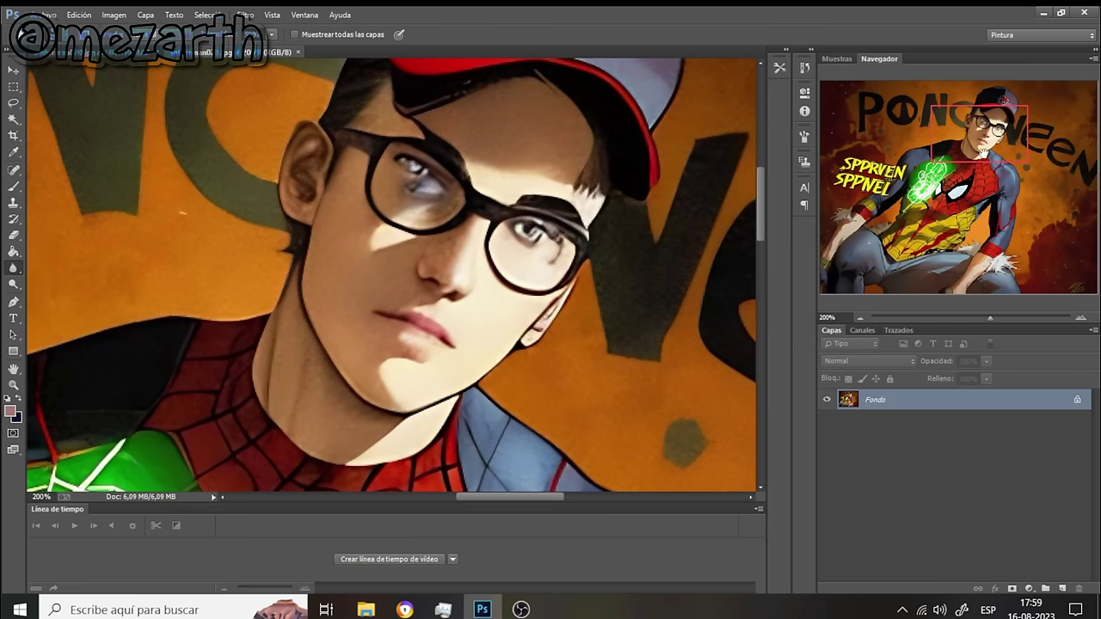
pyautogui.moveTo(982, 146); pyautogui.dragTo(992, 143)
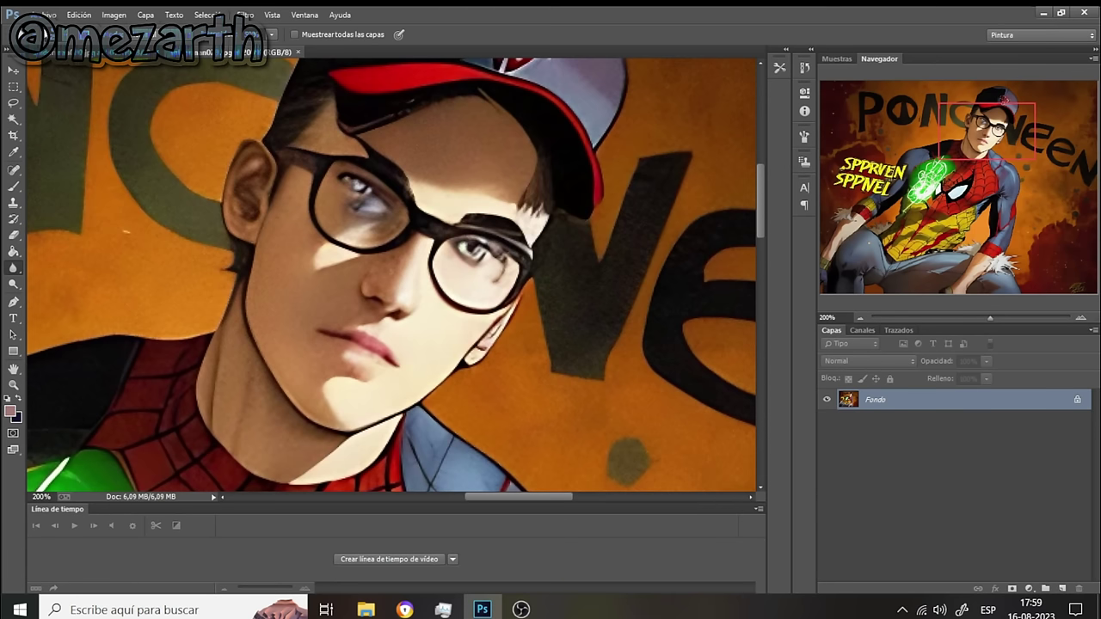
pyautogui.click(78, 15)
pyautogui.click(138, 137)
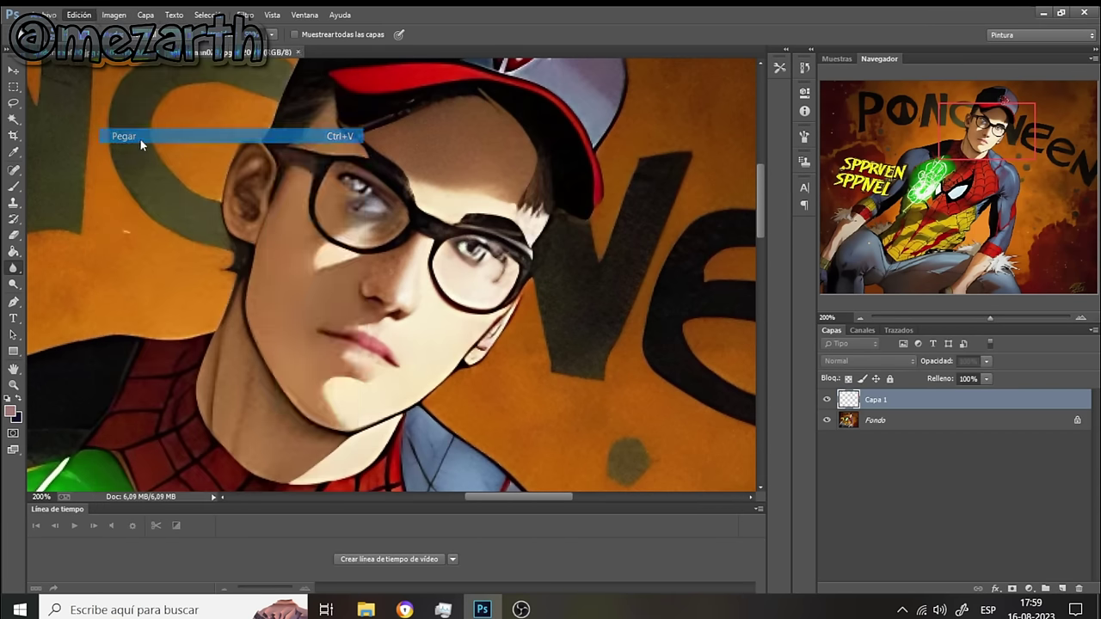
# Rotate the pasted face about 23° clockwise to match the tilt of the illustrated head
pyautogui.click(14, 70)
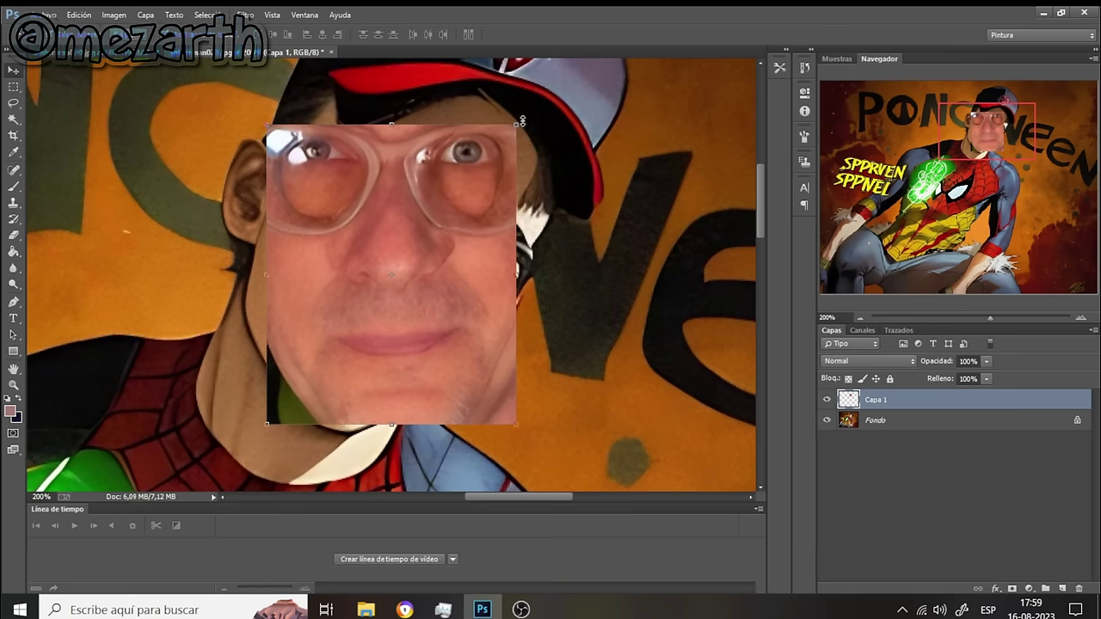
pyautogui.moveTo(521, 114); pyautogui.dragTo(597, 167)
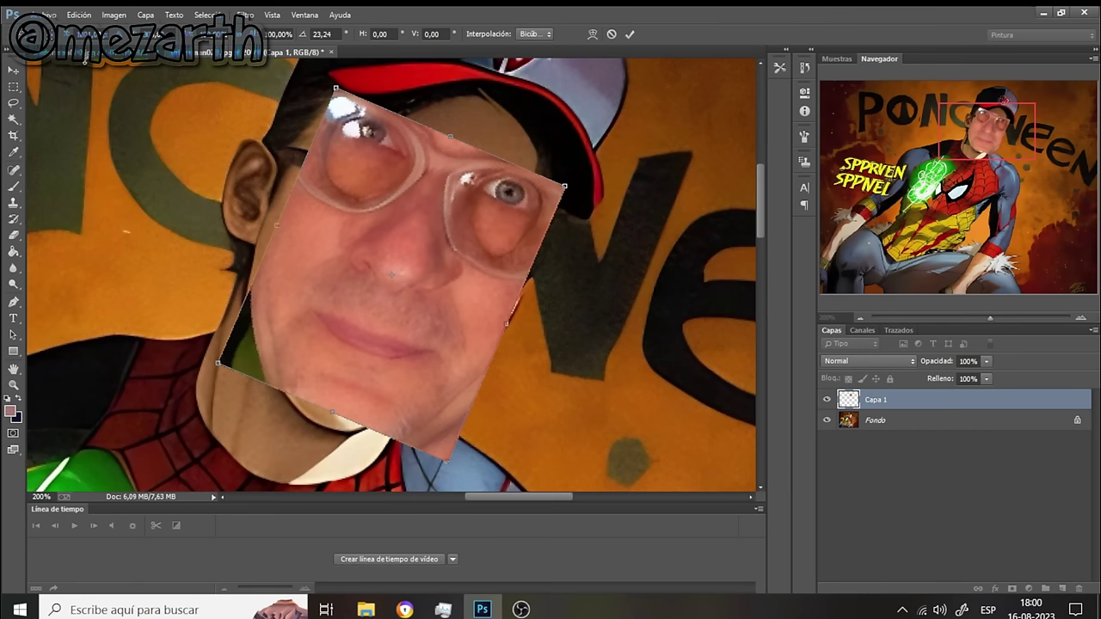
pyautogui.press('Return')
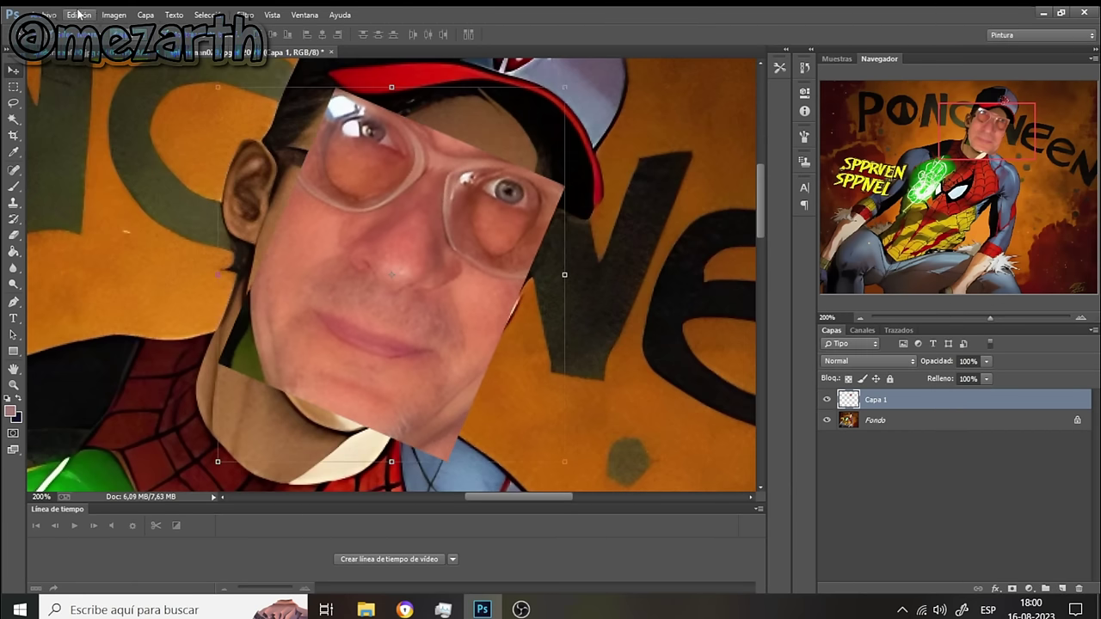
# Distort the pasted face by pulling in its corners so the eyes, nose and mouth fit the illustrated head's perspective
pyautogui.click(80, 15)
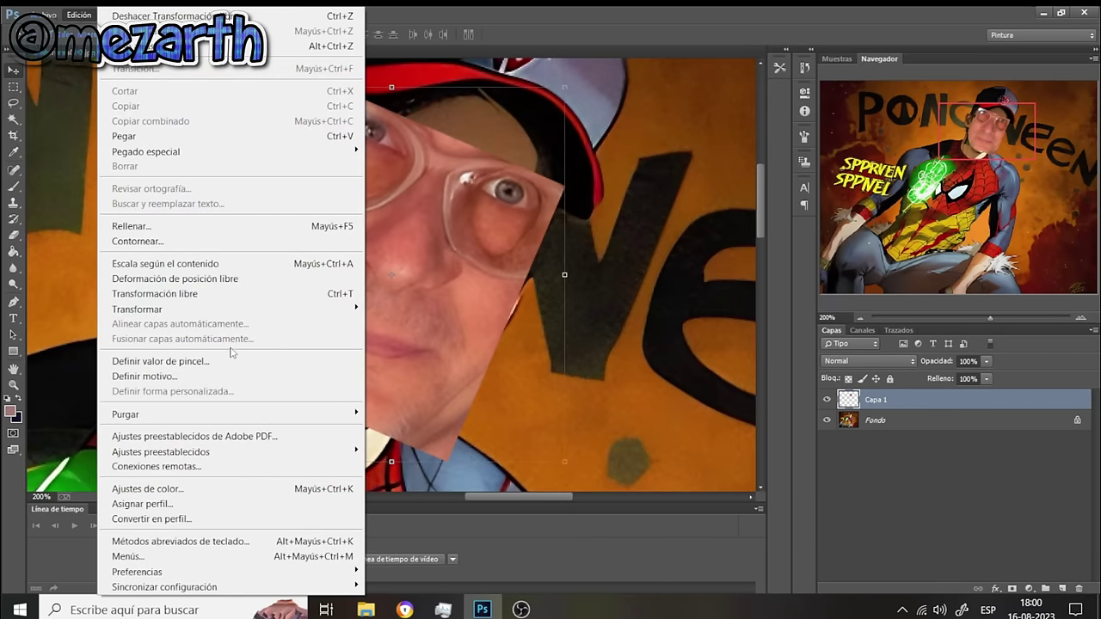
pyautogui.moveTo(233, 317)
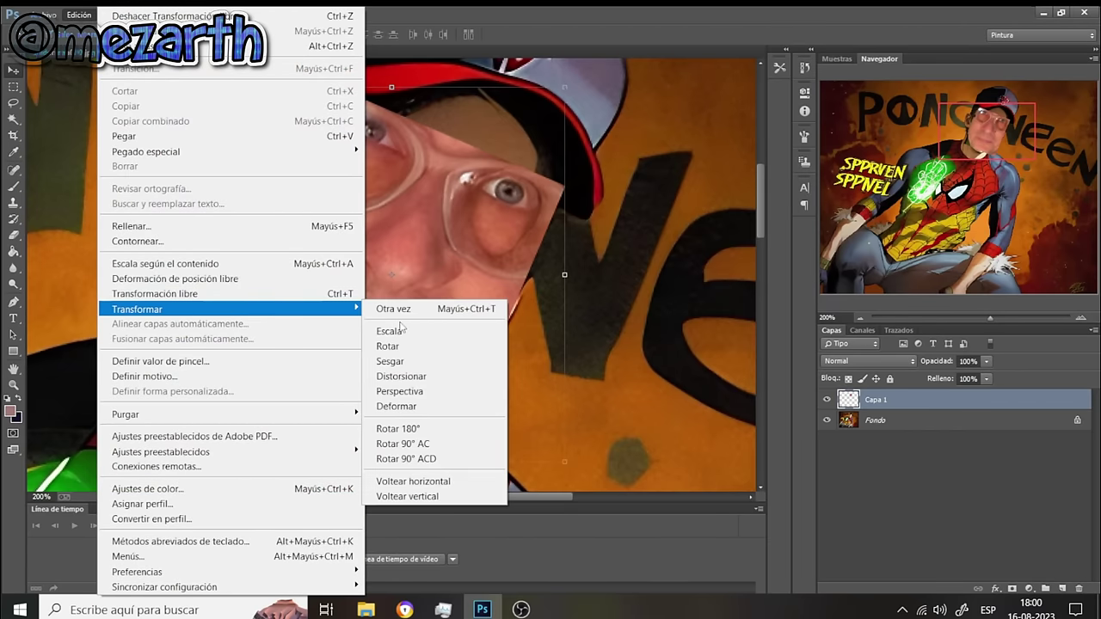
pyautogui.click(410, 377)
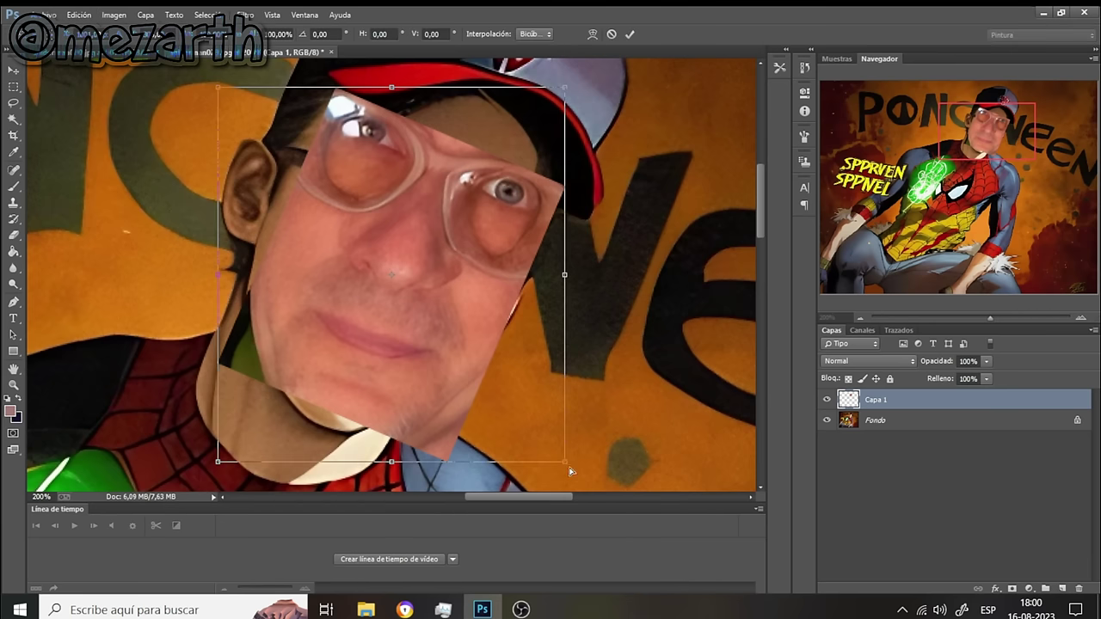
pyautogui.moveTo(566, 466); pyautogui.dragTo(502, 425)
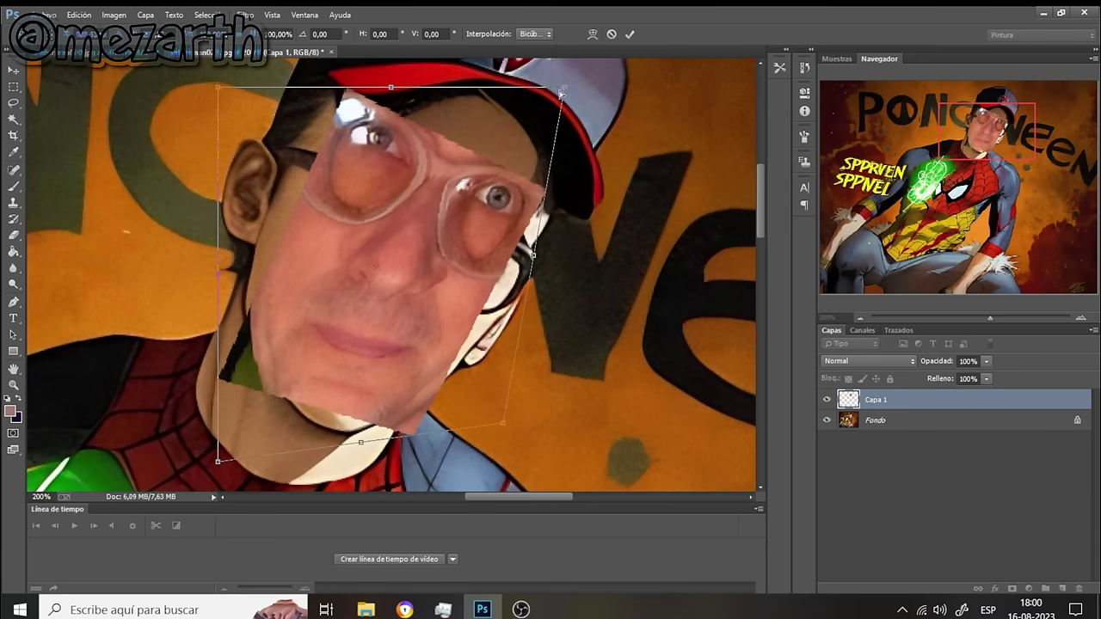
pyautogui.moveTo(567, 90); pyautogui.dragTo(540, 177)
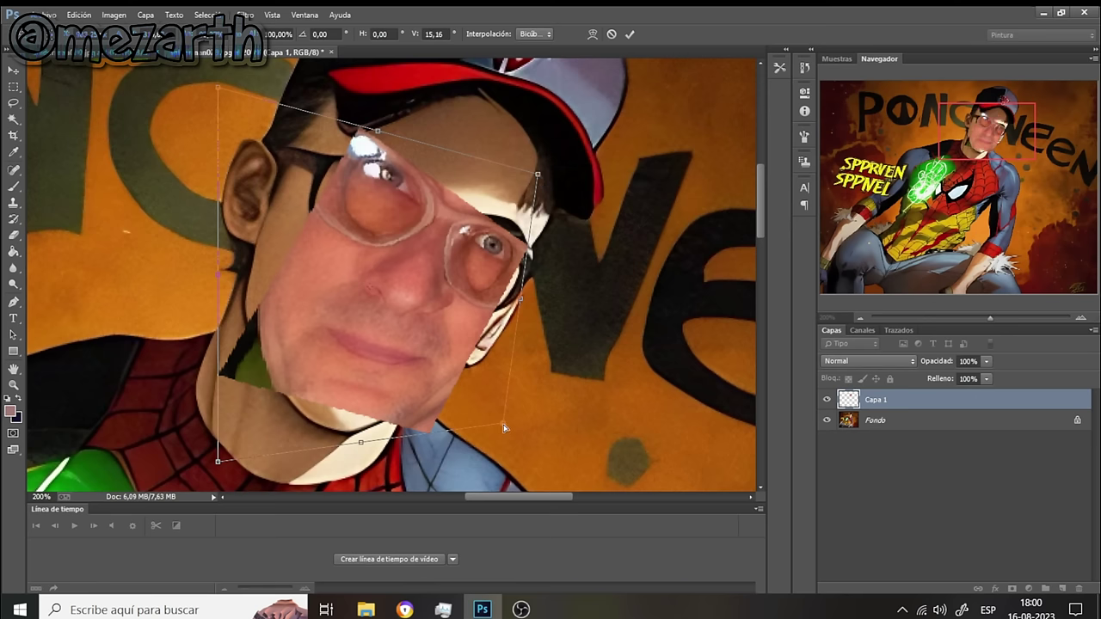
pyautogui.moveTo(503, 426); pyautogui.dragTo(478, 420)
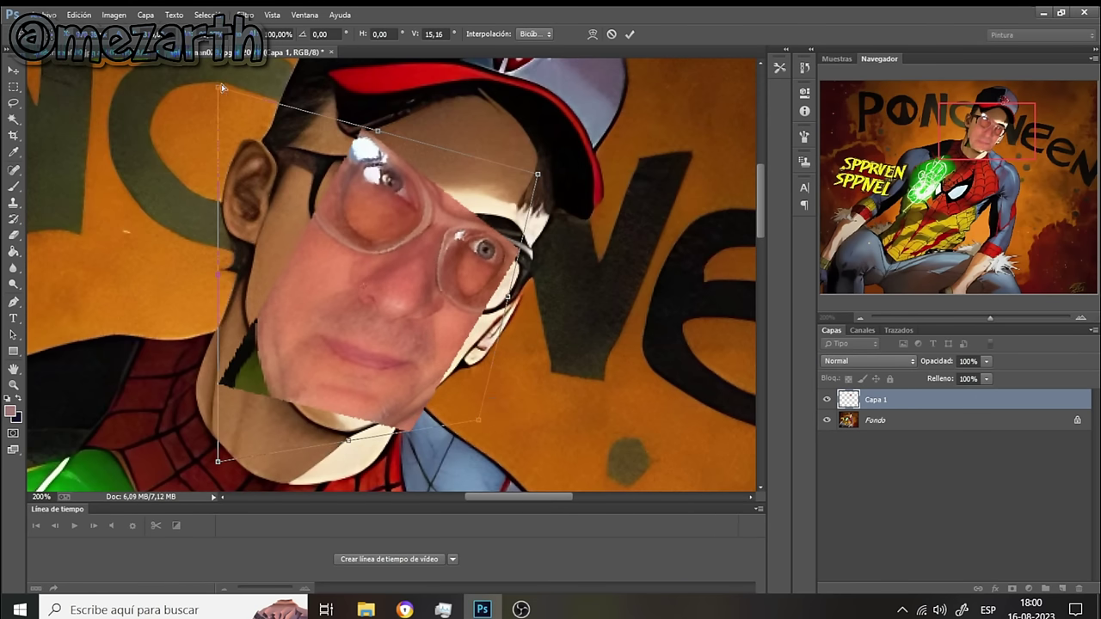
pyautogui.moveTo(221, 92); pyautogui.dragTo(222, 129)
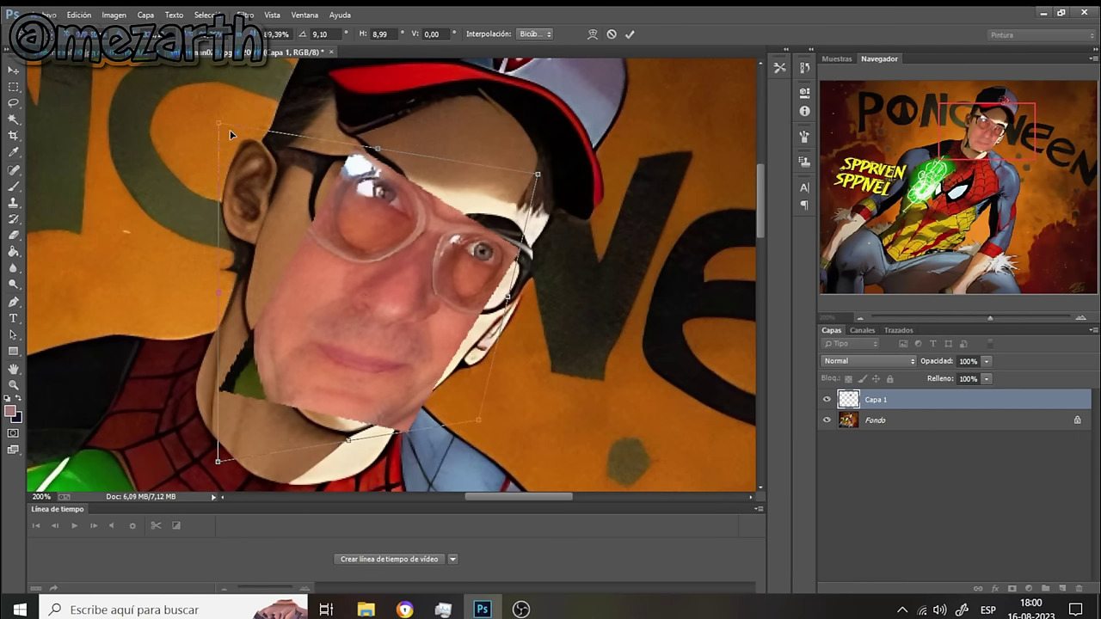
pyautogui.press('Return')
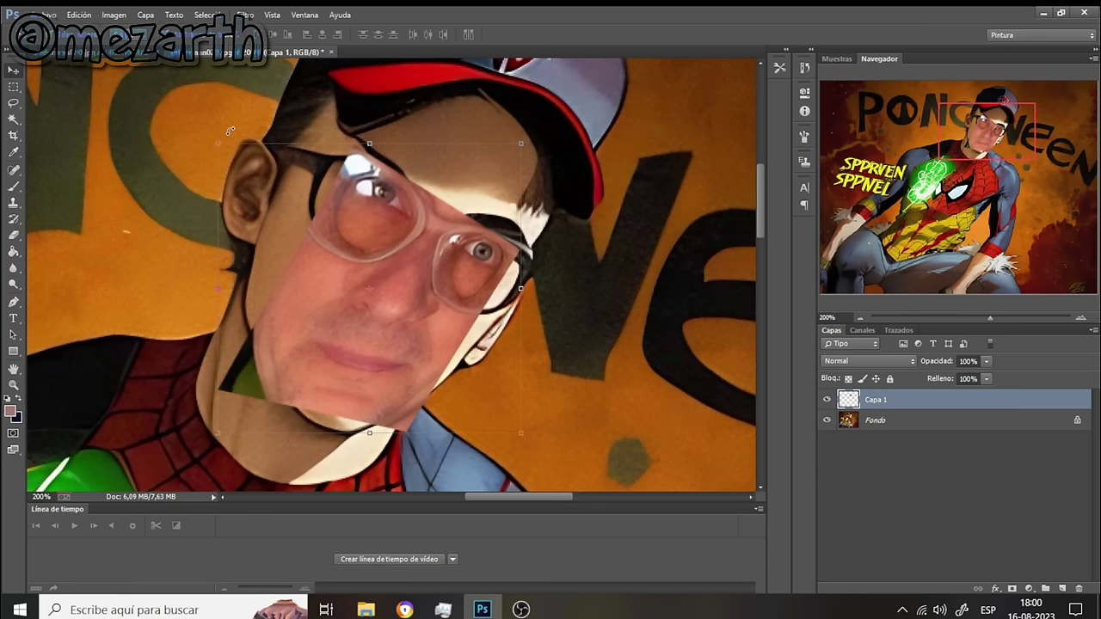
# Erase the pasted face's excess outside the illustrated jawline, along the cheek, below the jaw and beside the chin
pyautogui.click(13, 235)
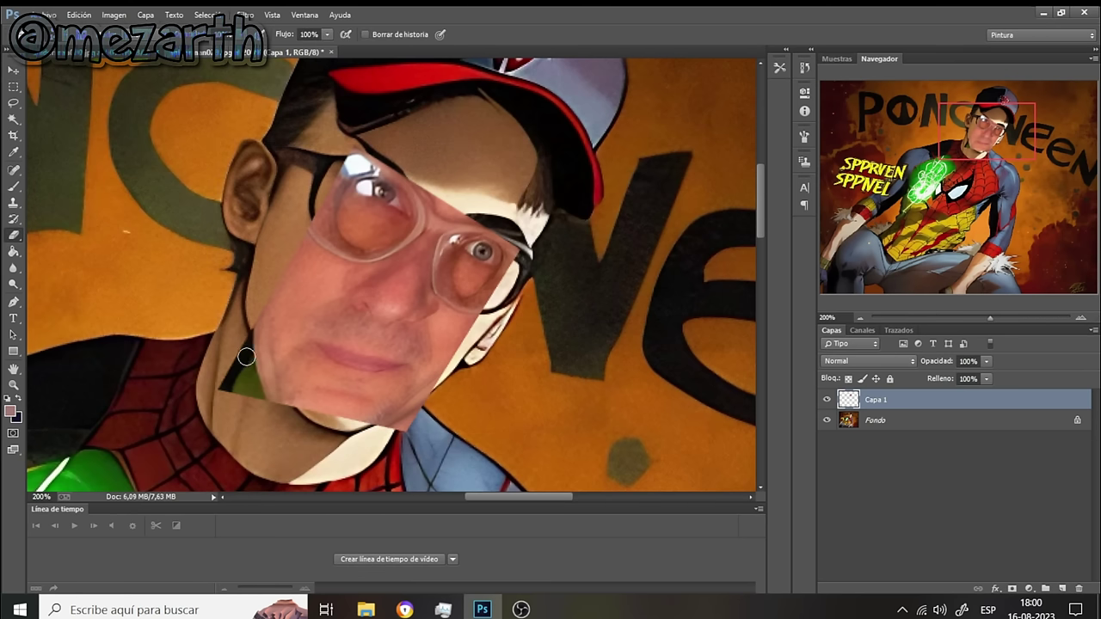
pyautogui.moveTo(227, 383)
pyautogui.mouseDown()
pyautogui.moveTo(224, 376)
pyautogui.moveTo(231, 365)
pyautogui.moveTo(241, 392)
pyautogui.moveTo(251, 389)
pyautogui.moveTo(251, 321)
pyautogui.moveTo(326, 265)
pyautogui.moveTo(291, 353)
pyautogui.moveTo(246, 319)
pyautogui.mouseUp()
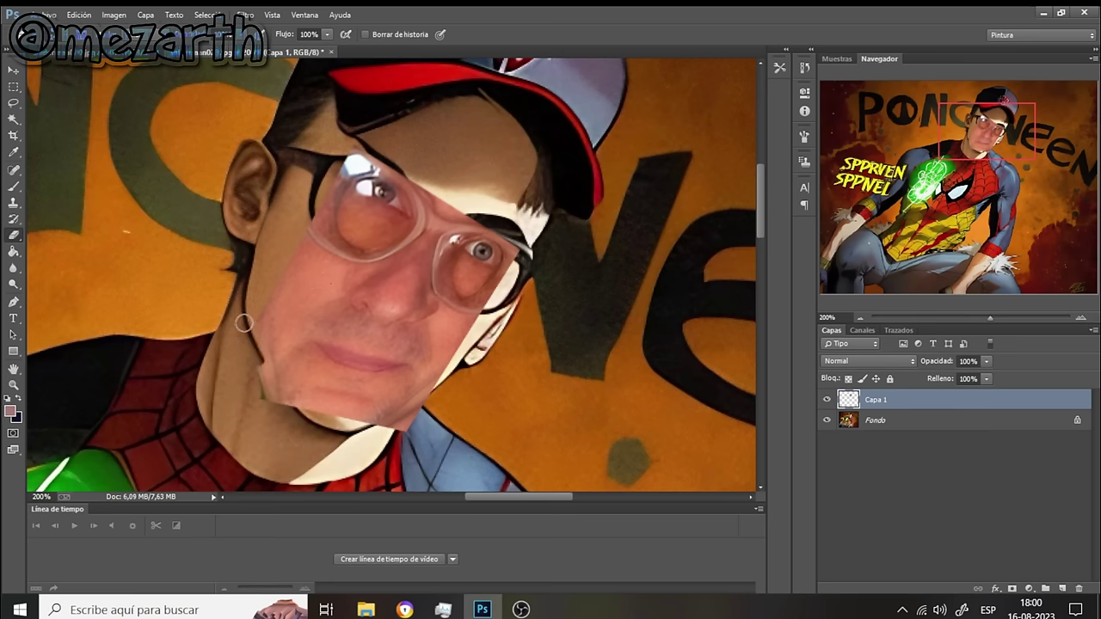
pyautogui.moveTo(261, 375)
pyautogui.mouseDown()
pyautogui.moveTo(248, 360)
pyautogui.moveTo(293, 408)
pyautogui.mouseUp()
pyautogui.moveTo(398, 429)
pyautogui.mouseDown()
pyautogui.moveTo(446, 401)
pyautogui.moveTo(374, 436)
pyautogui.moveTo(437, 391)
pyautogui.moveTo(424, 403)
pyautogui.mouseUp()
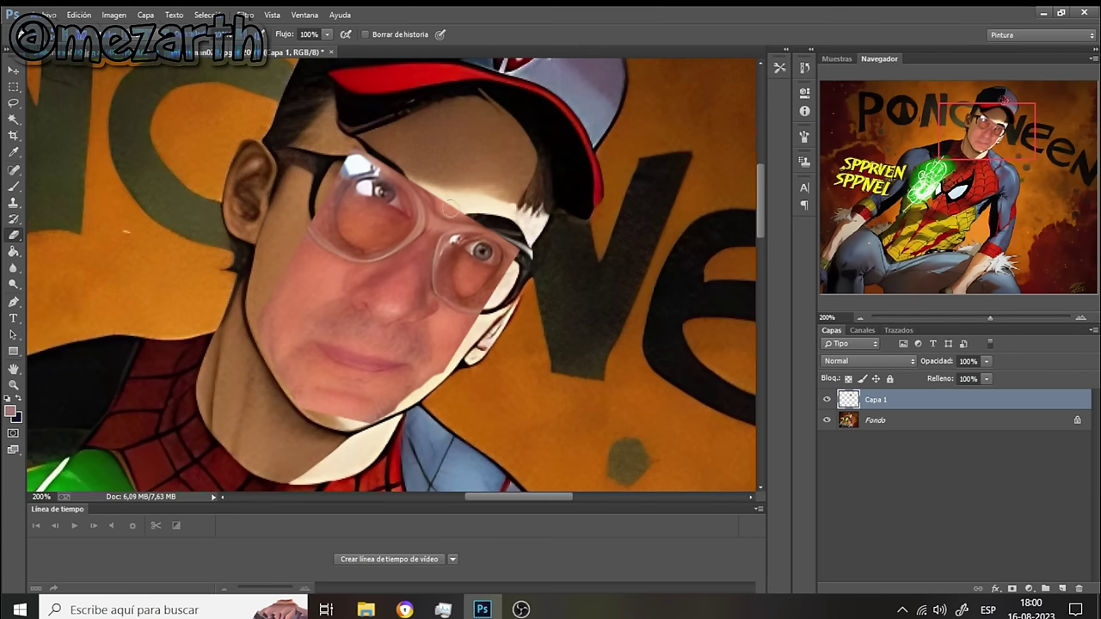
# Erase the pasted face along the brows and over both lenses so the illustrated glasses and eyes show through
pyautogui.moveTo(458, 211)
pyautogui.mouseDown()
pyautogui.moveTo(459, 226)
pyautogui.moveTo(483, 225)
pyautogui.moveTo(531, 258)
pyautogui.moveTo(495, 220)
pyautogui.mouseUp()
pyautogui.moveTo(424, 187)
pyautogui.mouseDown()
pyautogui.moveTo(382, 155)
pyautogui.moveTo(342, 149)
pyautogui.moveTo(406, 177)
pyautogui.moveTo(401, 168)
pyautogui.moveTo(409, 184)
pyautogui.moveTo(391, 165)
pyautogui.moveTo(447, 226)
pyautogui.moveTo(435, 219)
pyautogui.moveTo(452, 222)
pyautogui.moveTo(426, 176)
pyautogui.moveTo(355, 166)
pyautogui.moveTo(322, 223)
pyautogui.moveTo(313, 204)
pyautogui.moveTo(324, 227)
pyautogui.moveTo(344, 172)
pyautogui.mouseUp()
pyautogui.moveTo(355, 172)
pyautogui.mouseDown()
pyautogui.moveTo(387, 187)
pyautogui.moveTo(370, 172)
pyautogui.moveTo(405, 215)
pyautogui.moveTo(392, 234)
pyautogui.moveTo(365, 245)
pyautogui.moveTo(326, 227)
pyautogui.moveTo(364, 244)
pyautogui.moveTo(374, 223)
pyautogui.moveTo(346, 212)
pyautogui.moveTo(390, 222)
pyautogui.moveTo(383, 200)
pyautogui.moveTo(357, 196)
pyautogui.mouseUp()
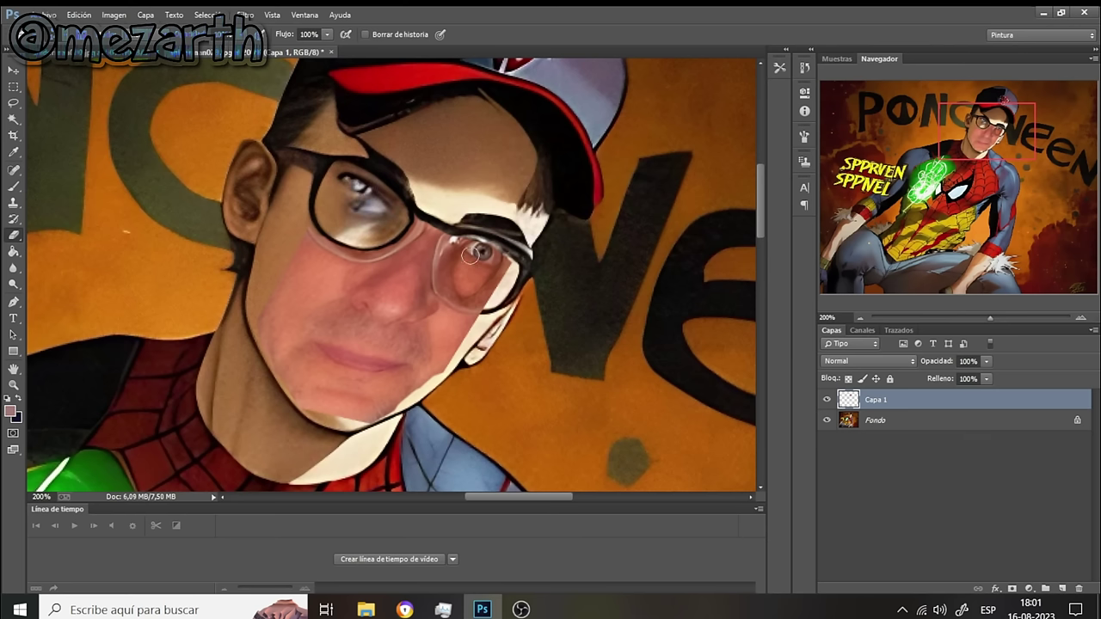
pyautogui.moveTo(459, 239)
pyautogui.mouseDown()
pyautogui.moveTo(506, 264)
pyautogui.moveTo(492, 270)
pyautogui.moveTo(445, 249)
pyautogui.moveTo(448, 292)
pyautogui.moveTo(473, 304)
pyautogui.moveTo(488, 290)
pyautogui.moveTo(472, 282)
pyautogui.mouseUp()
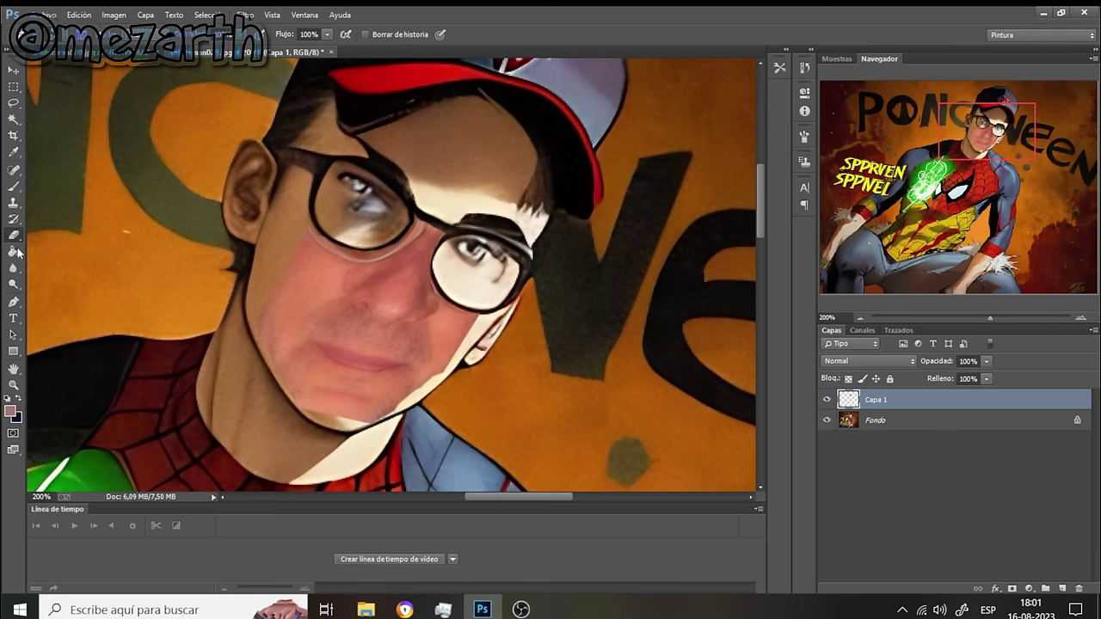
# Smudge the pasted face's edges along the chin, jawline and cheek so they blend into the illustrated outline
pyautogui.click(14, 284)
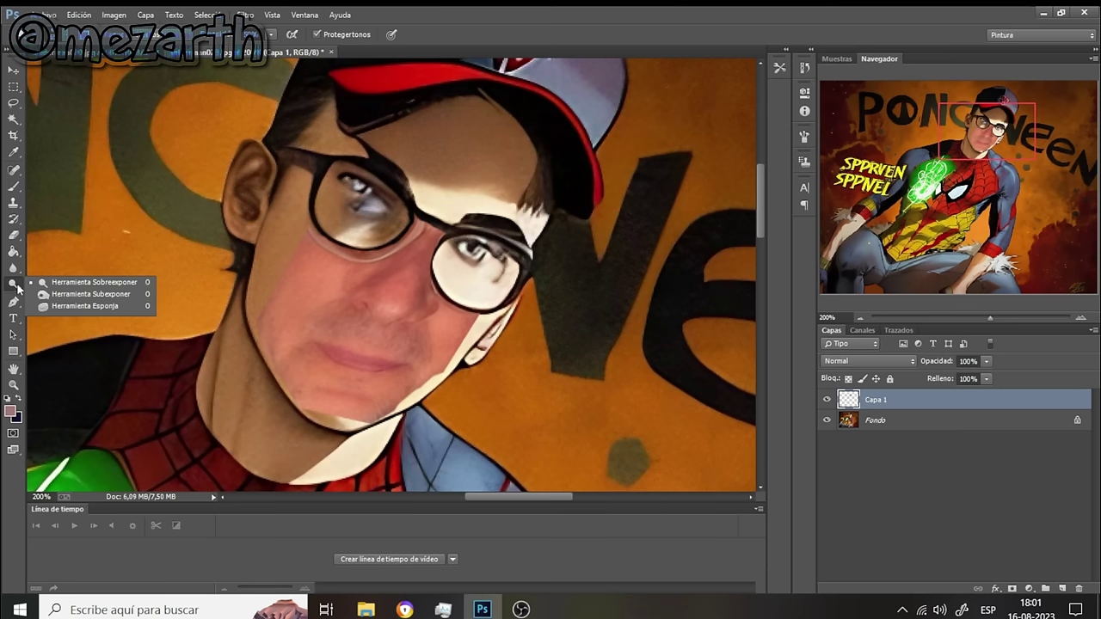
pyautogui.moveTo(14, 267); pyautogui.dragTo(55, 291)
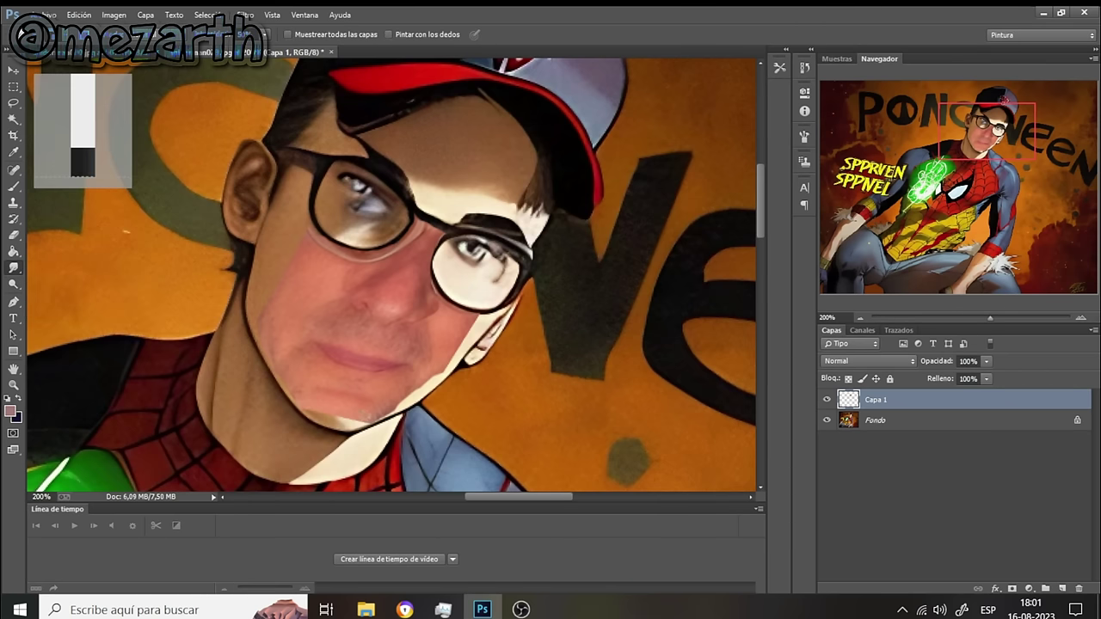
pyautogui.moveTo(365, 419); pyautogui.dragTo(368, 416)
pyautogui.moveTo(360, 422); pyautogui.dragTo(370, 417)
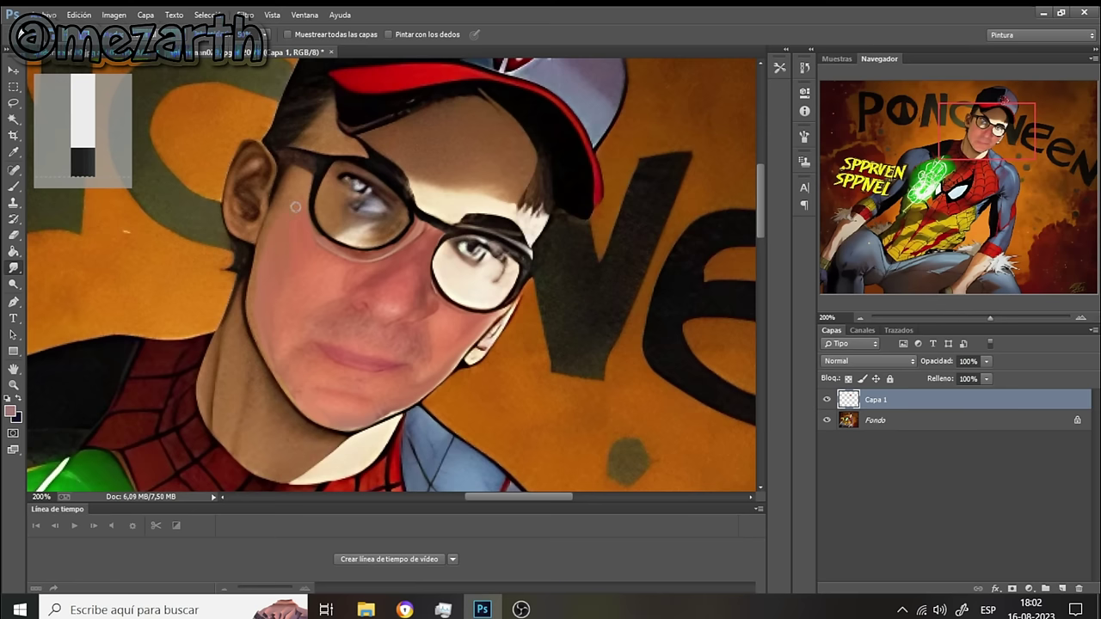
# Set the pasted face layer's brightness to 64 and contrast to 49 to match the illustration's lighting
pyautogui.click(114, 14)
pyautogui.moveTo(293, 52)
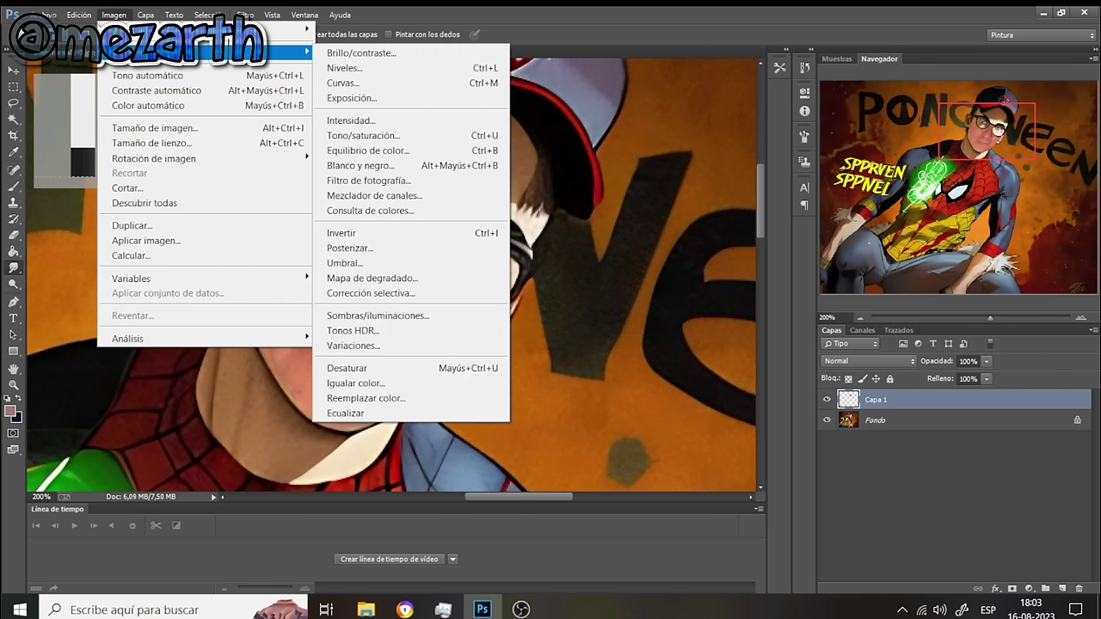
pyautogui.click(366, 58)
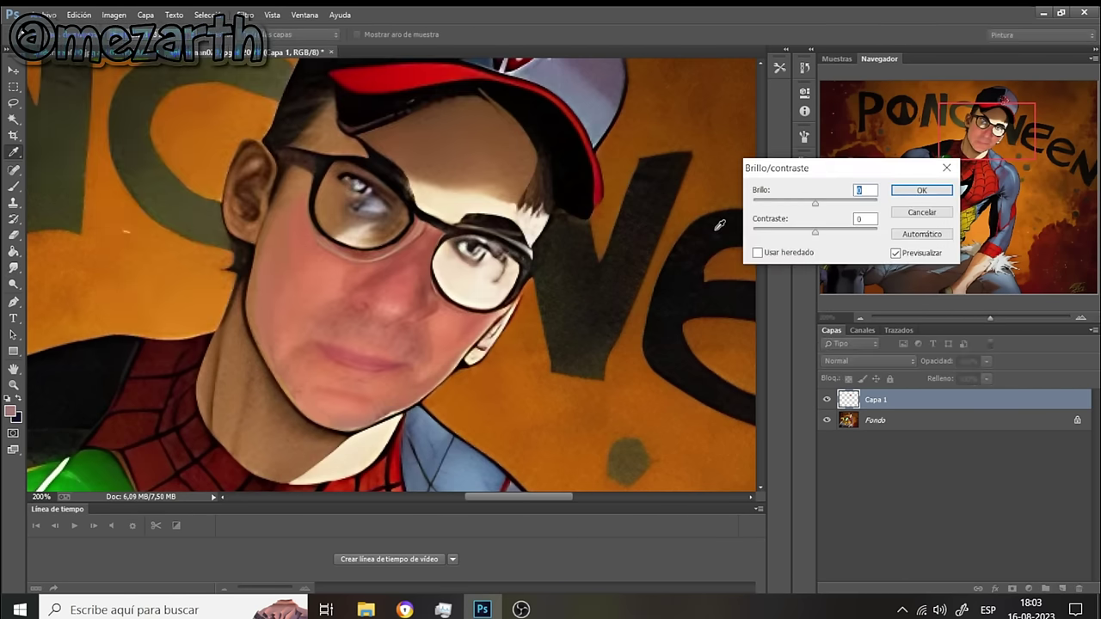
pyautogui.moveTo(817, 205); pyautogui.dragTo(849, 243)
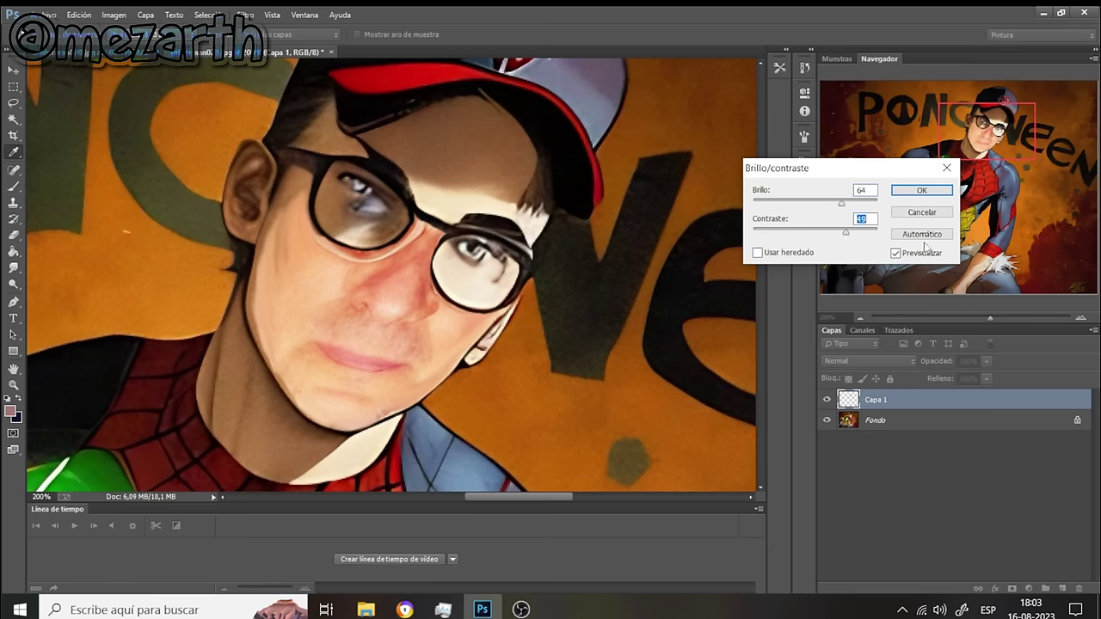
pyautogui.click(921, 191)
pyautogui.press('r')
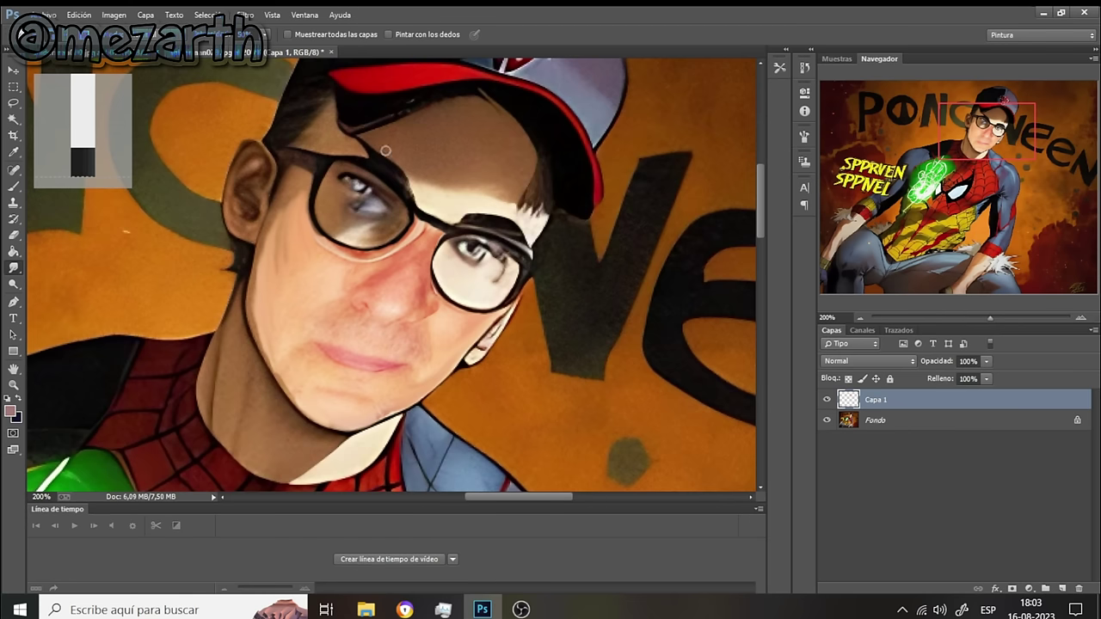
# Raise the saturation of the pasted face layer Capa 1 slightly with a Hue/Saturation adjustment
pyautogui.click(923, 421)
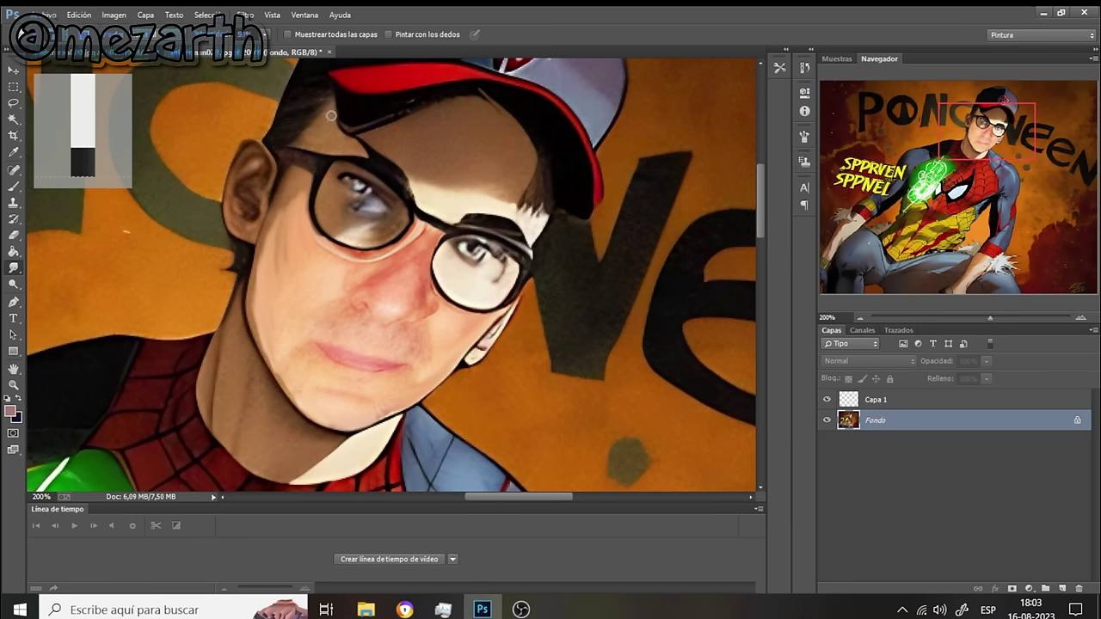
pyautogui.click(860, 317)
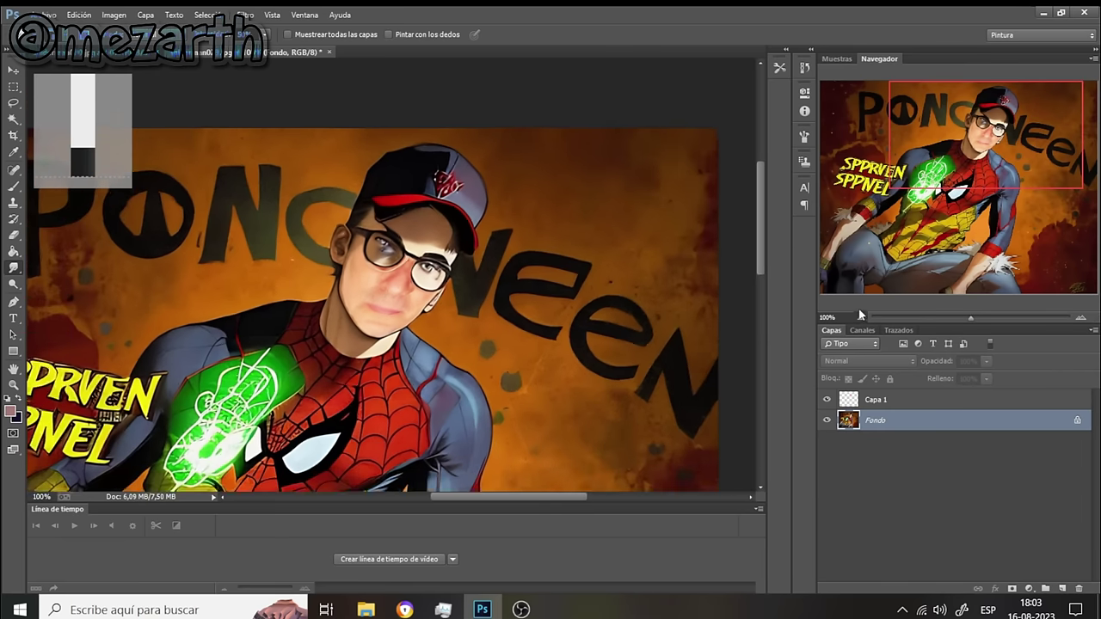
pyautogui.click(860, 316)
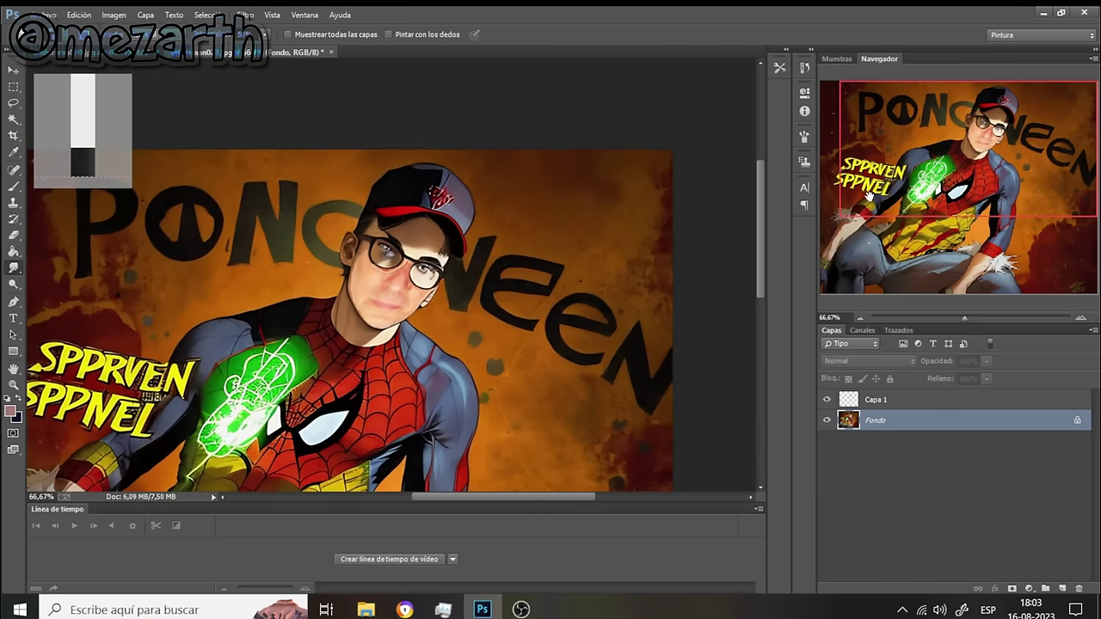
pyautogui.moveTo(954, 150); pyautogui.dragTo(944, 162)
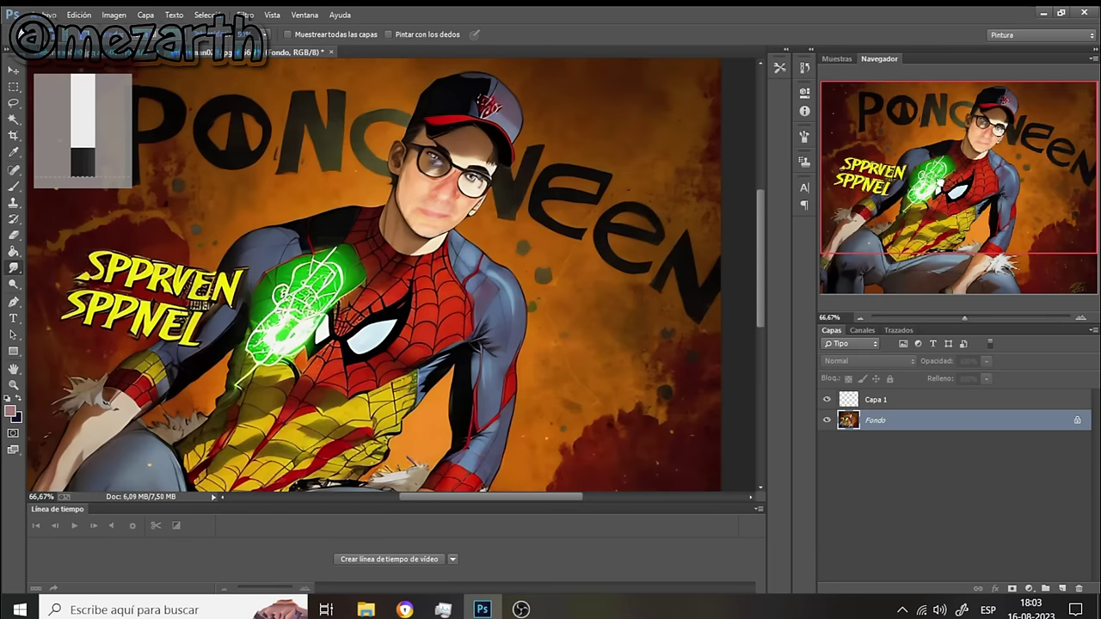
pyautogui.click(861, 317)
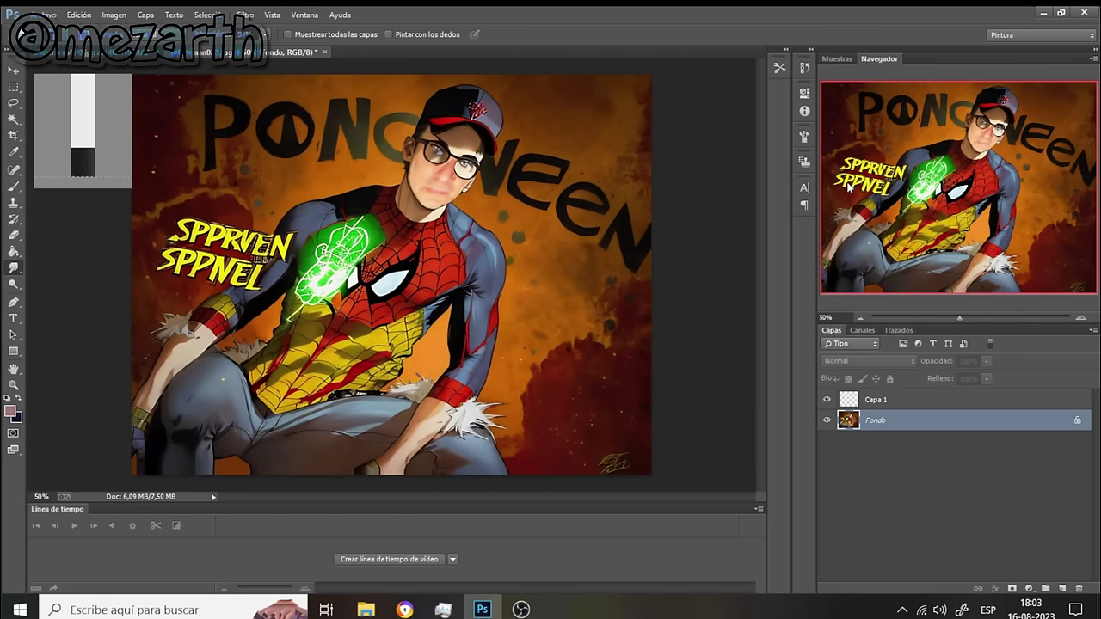
pyautogui.click(114, 14)
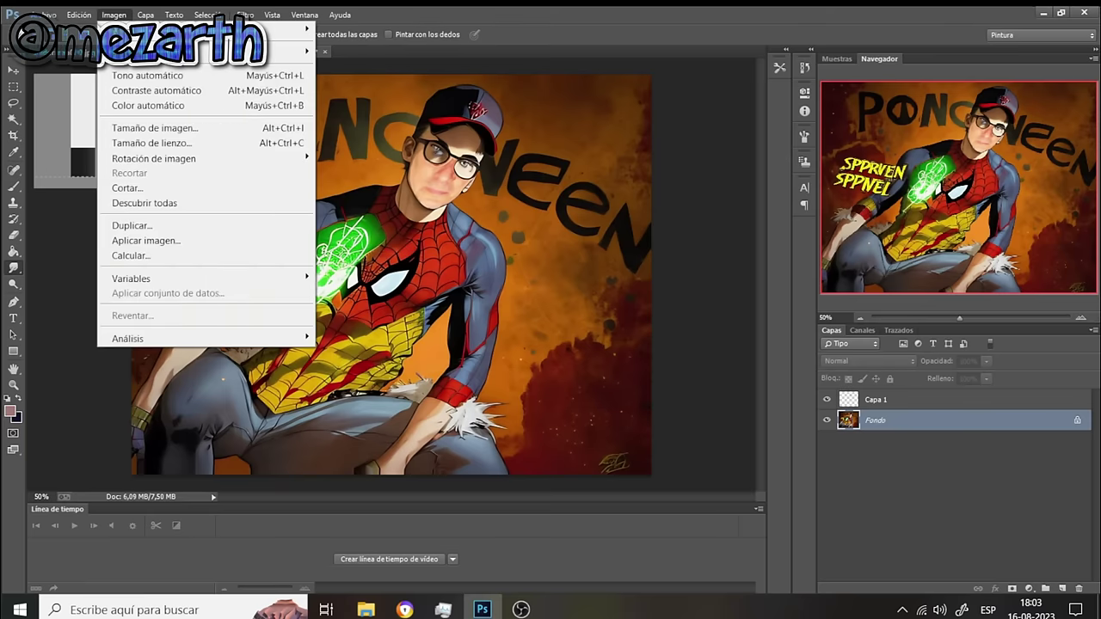
pyautogui.click(935, 398)
pyautogui.click(114, 15)
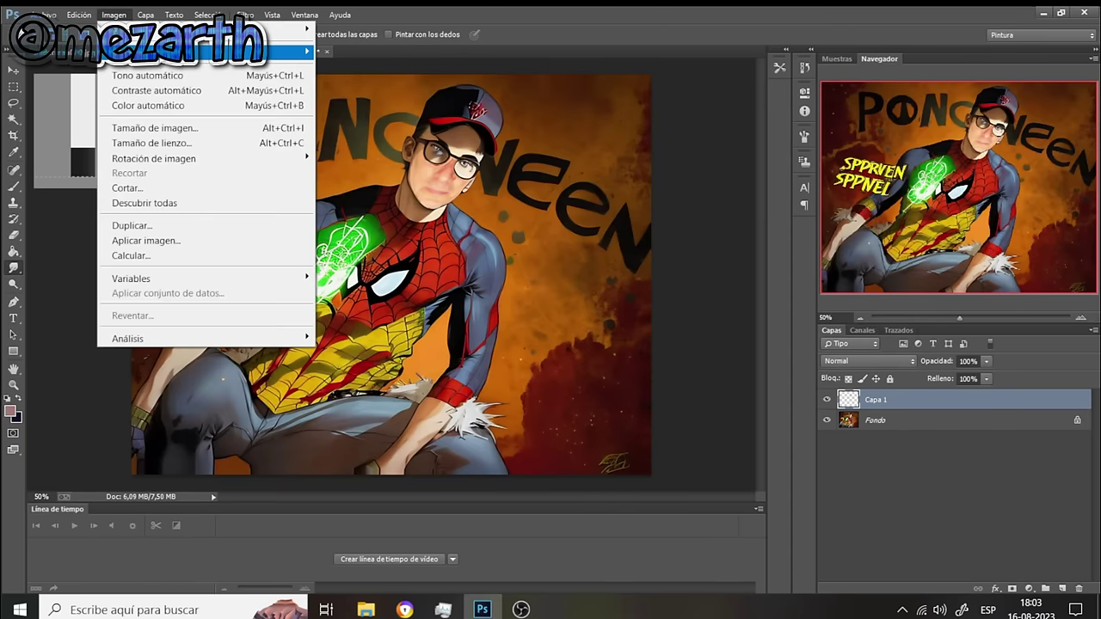
pyautogui.moveTo(276, 54)
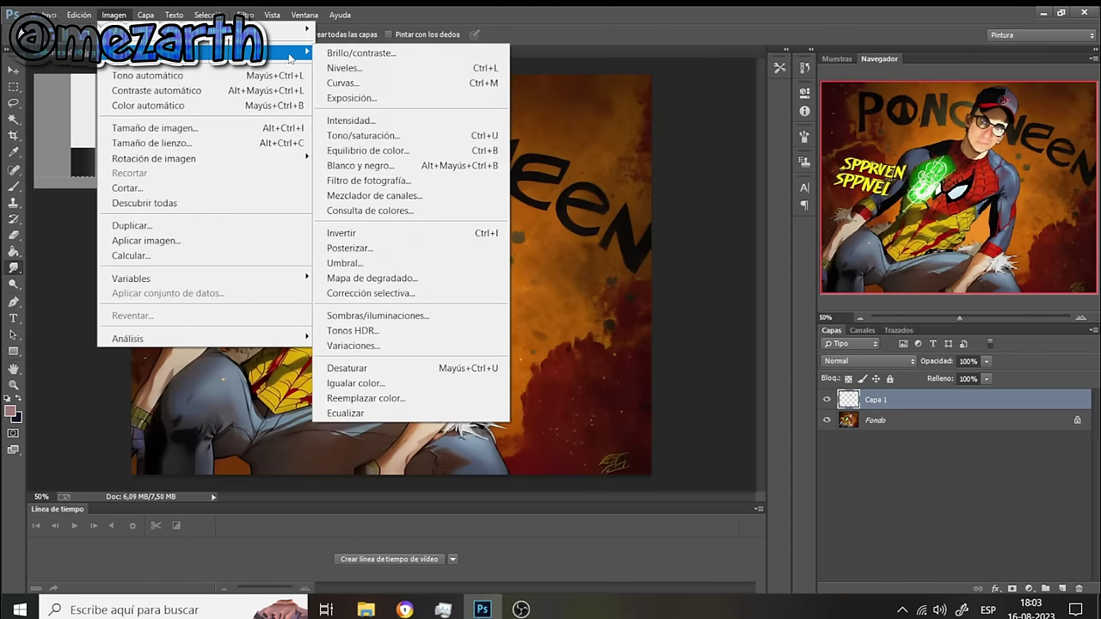
pyautogui.click(401, 138)
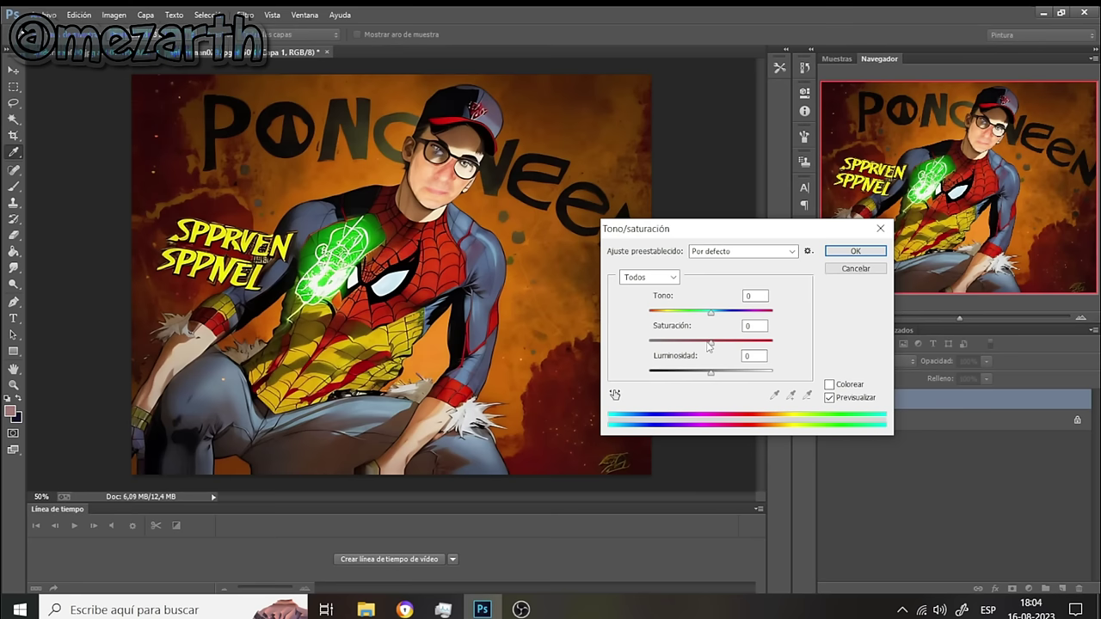
pyautogui.moveTo(712, 343); pyautogui.dragTo(731, 346)
pyautogui.click(854, 251)
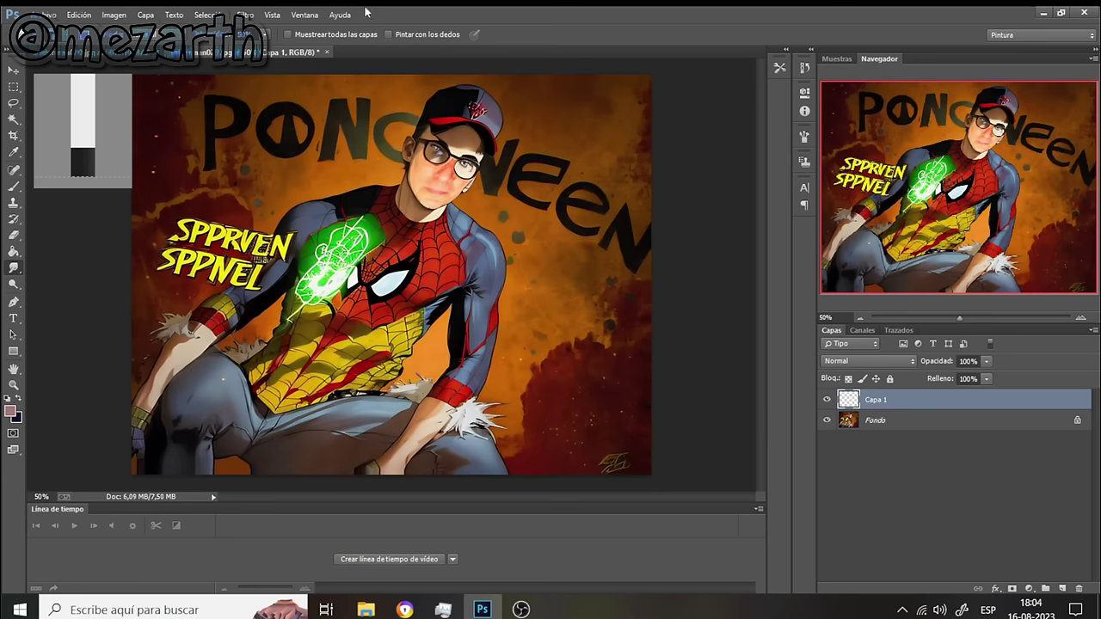
# Apply the Film Grain filter to the pasted face with grain 6, highlight area 3 and intensity 2, and flatten the image
pyautogui.click(245, 15)
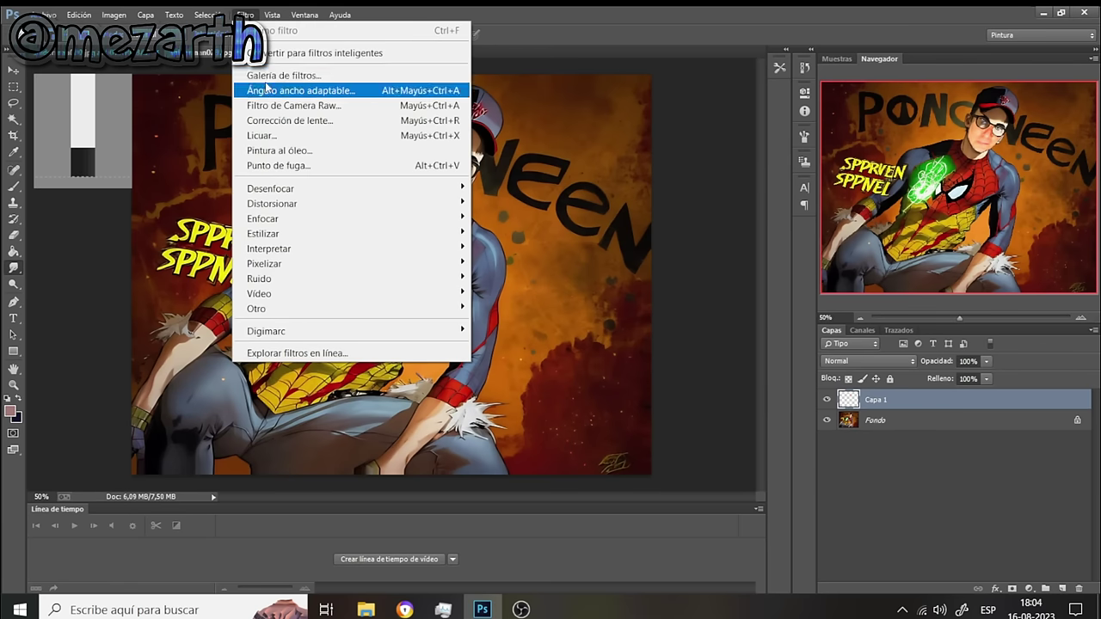
pyautogui.click(268, 75)
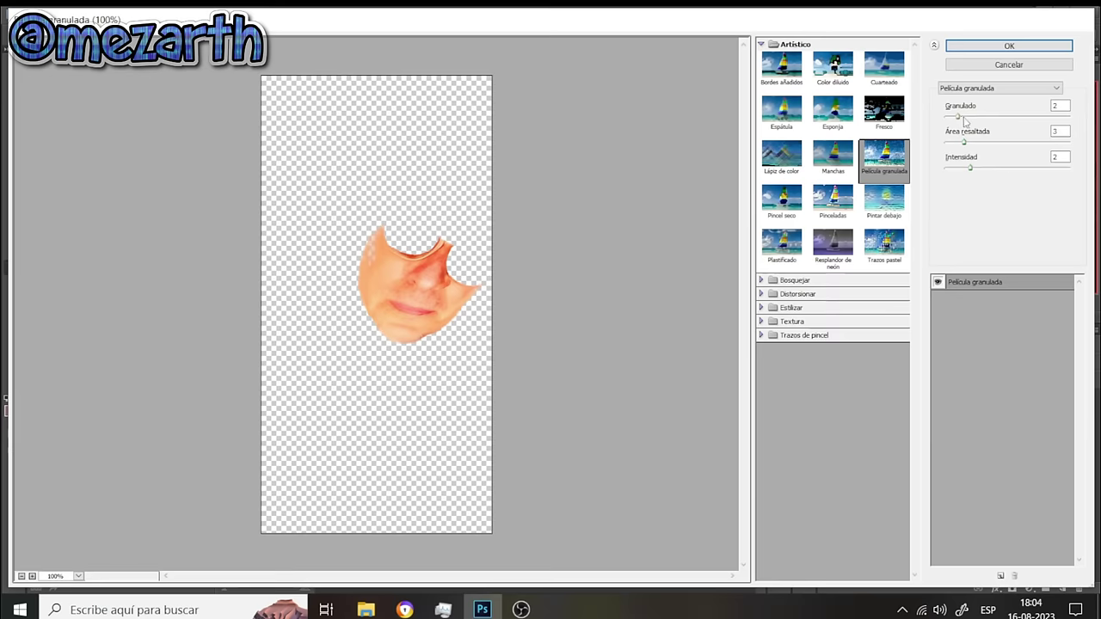
pyautogui.moveTo(965, 120); pyautogui.dragTo(985, 130)
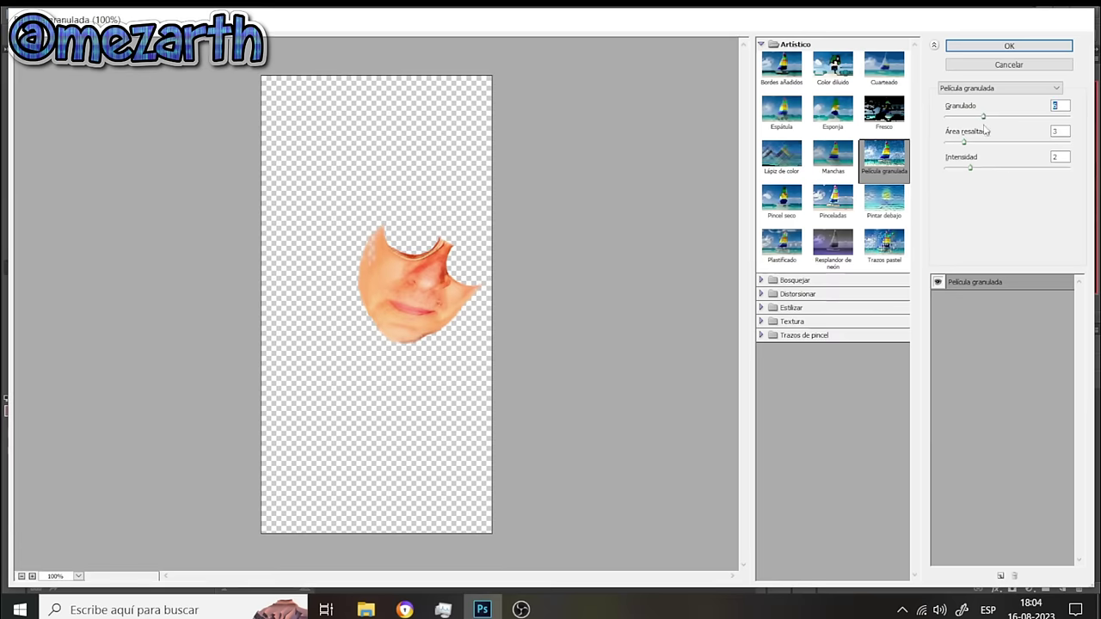
pyautogui.click(1019, 47)
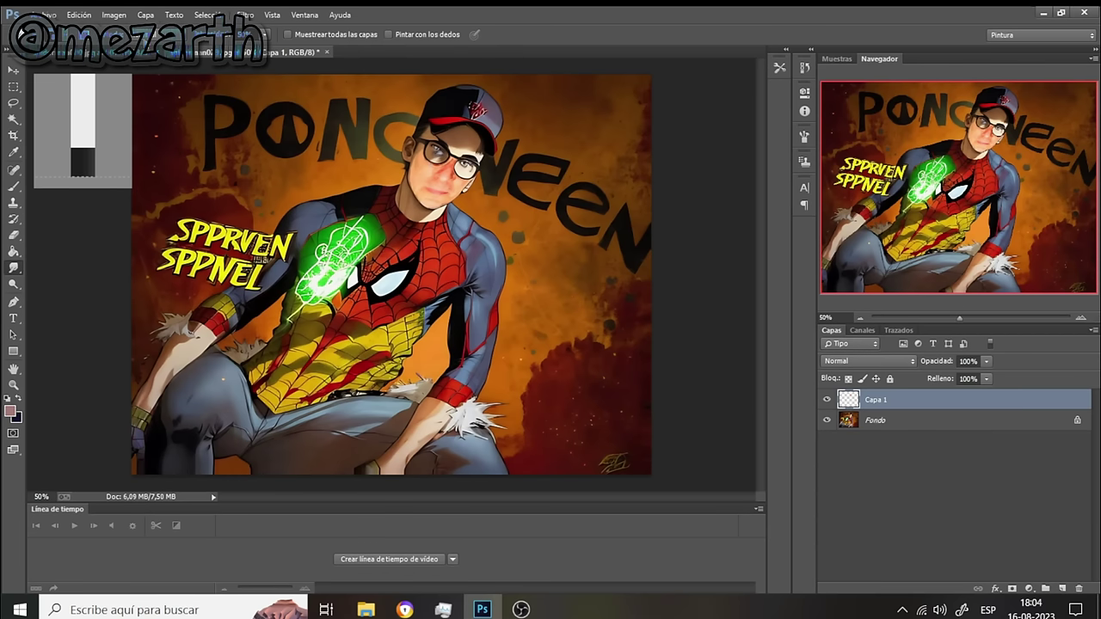
pyautogui.click(145, 14)
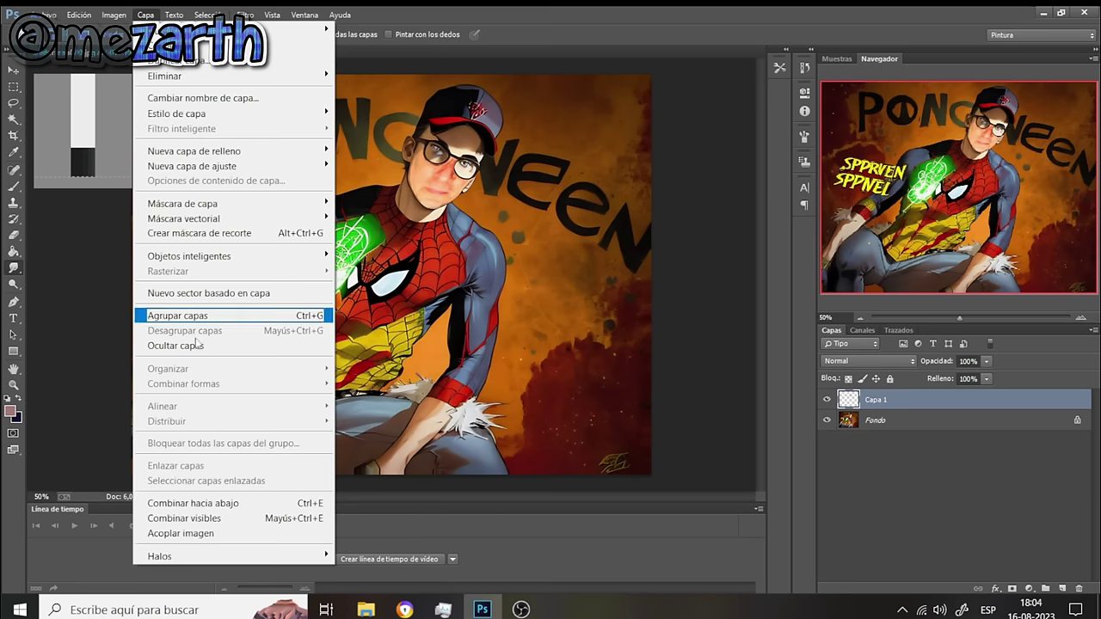
pyautogui.click(159, 534)
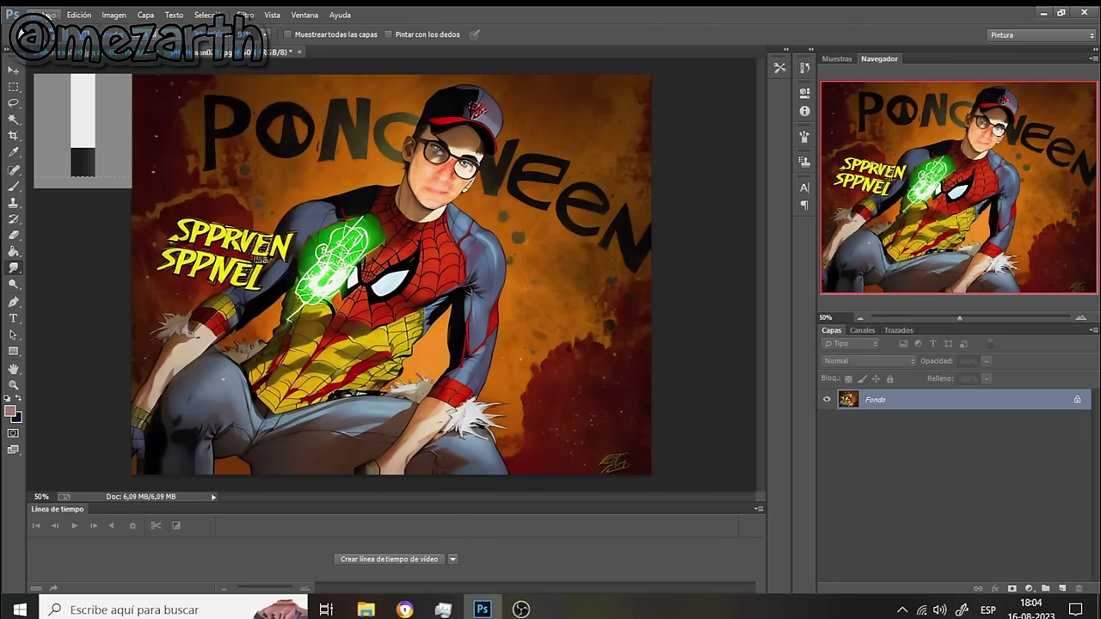
# Save the image over spiderman023 as a JPEG at maximum quality 12 and close it
pyautogui.click(43, 14)
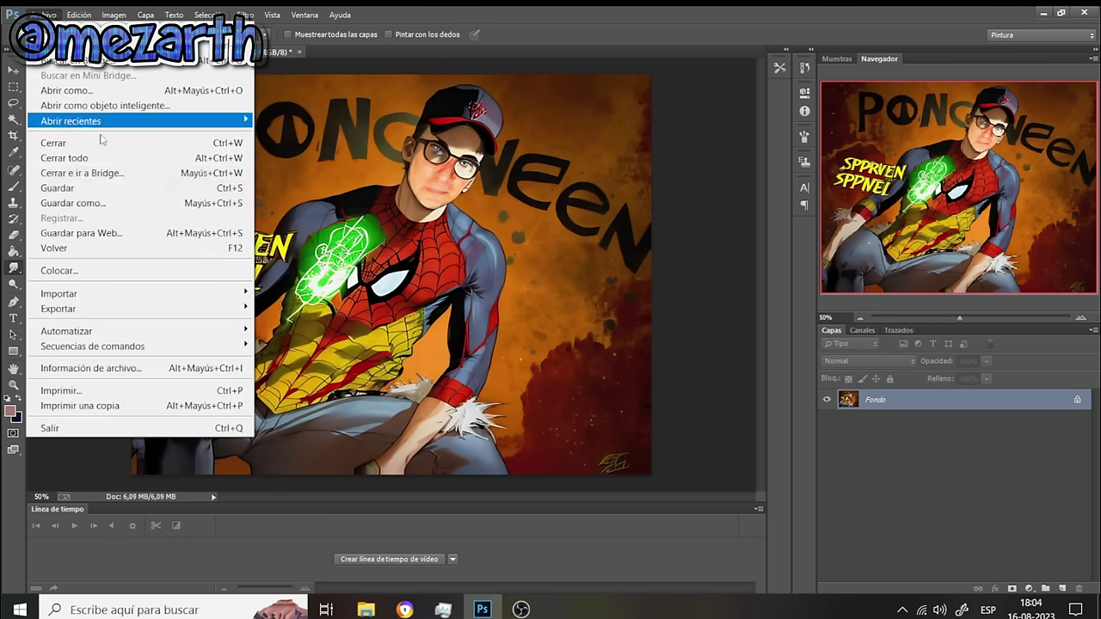
pyautogui.click(110, 206)
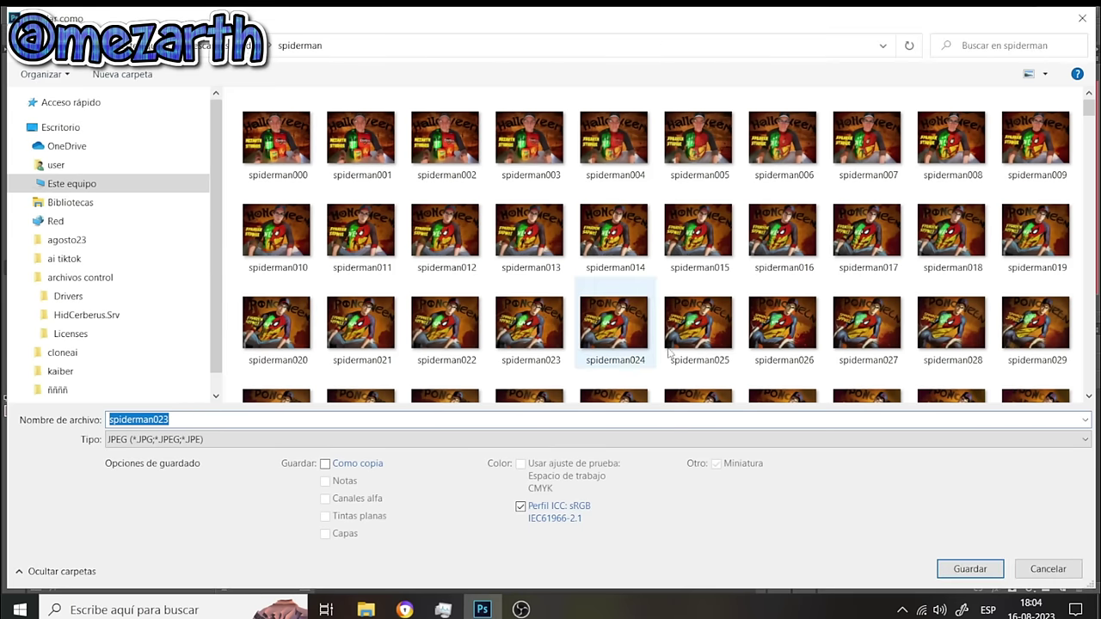
pyautogui.click(530, 327)
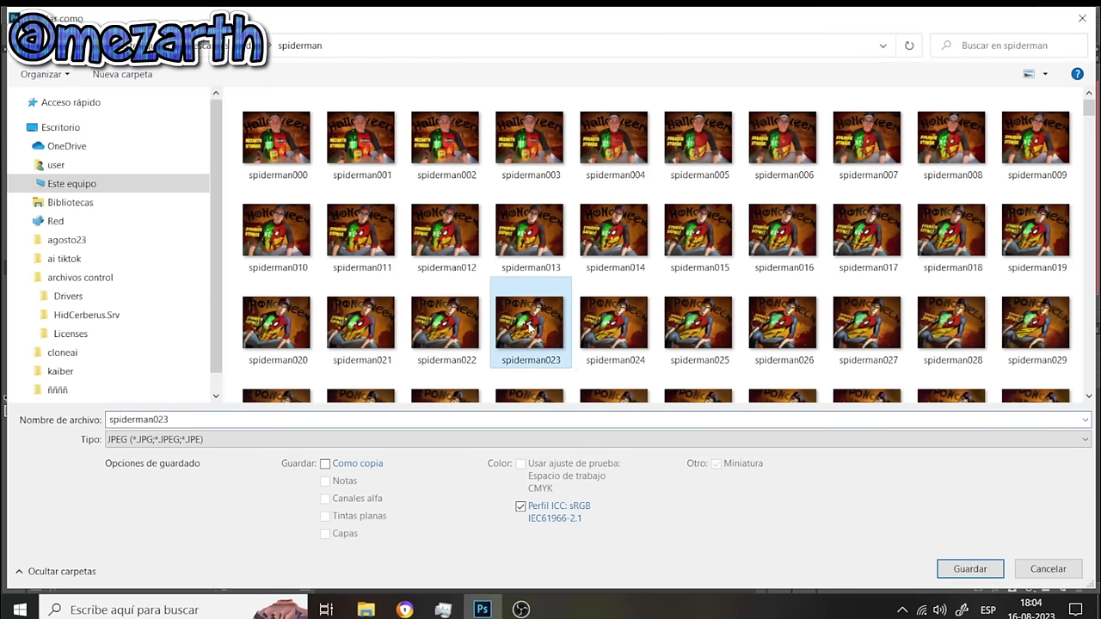
pyautogui.click(968, 570)
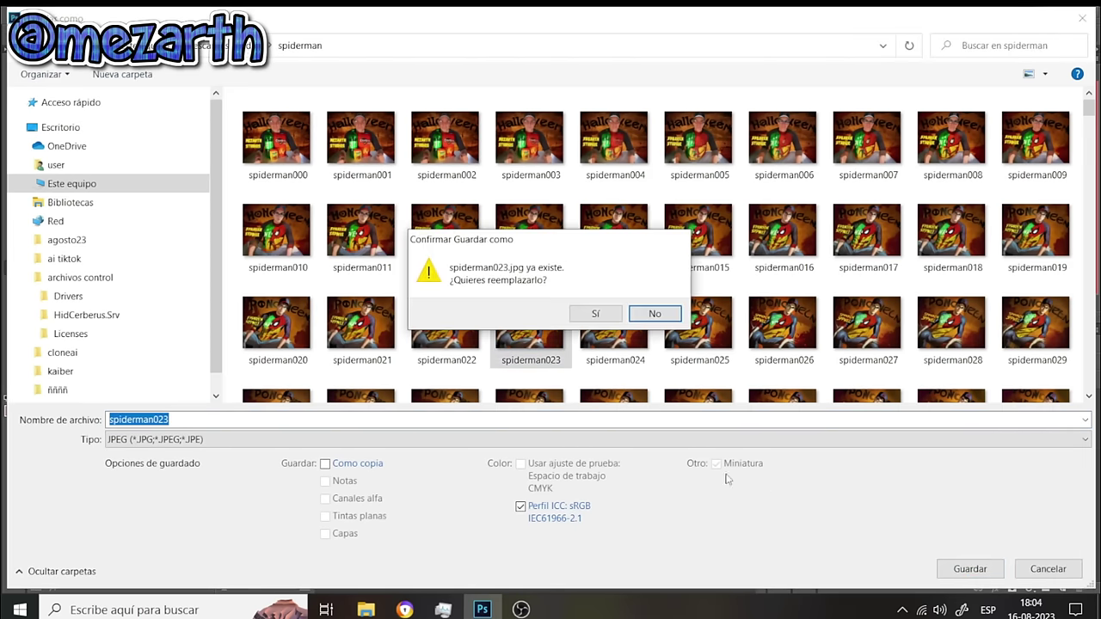
pyautogui.click(605, 316)
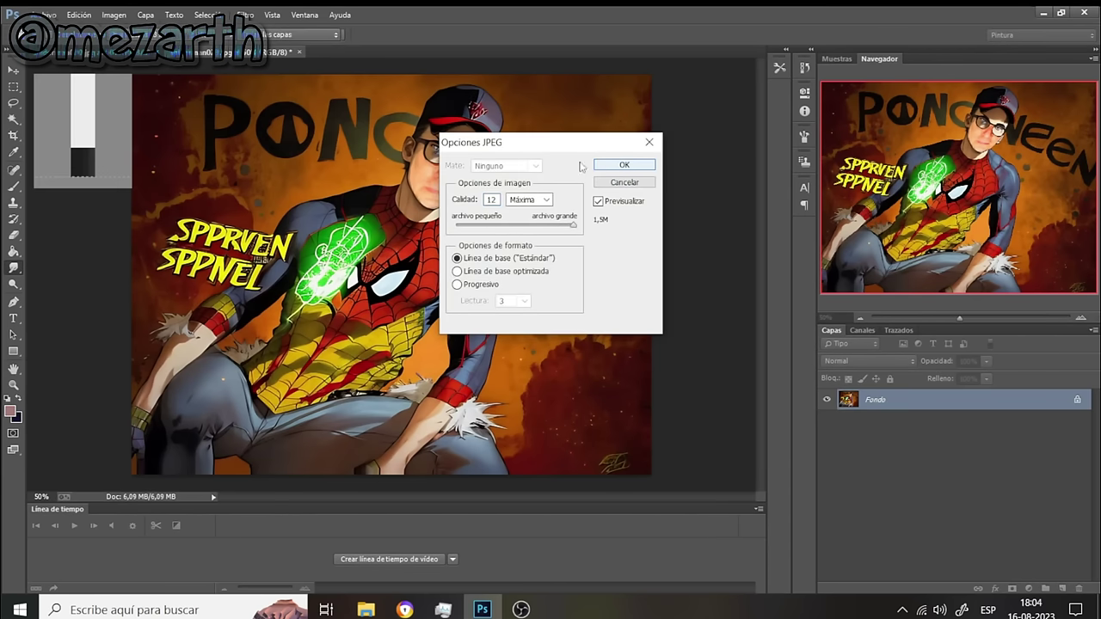
pyautogui.press('Return')
pyautogui.click(300, 51)
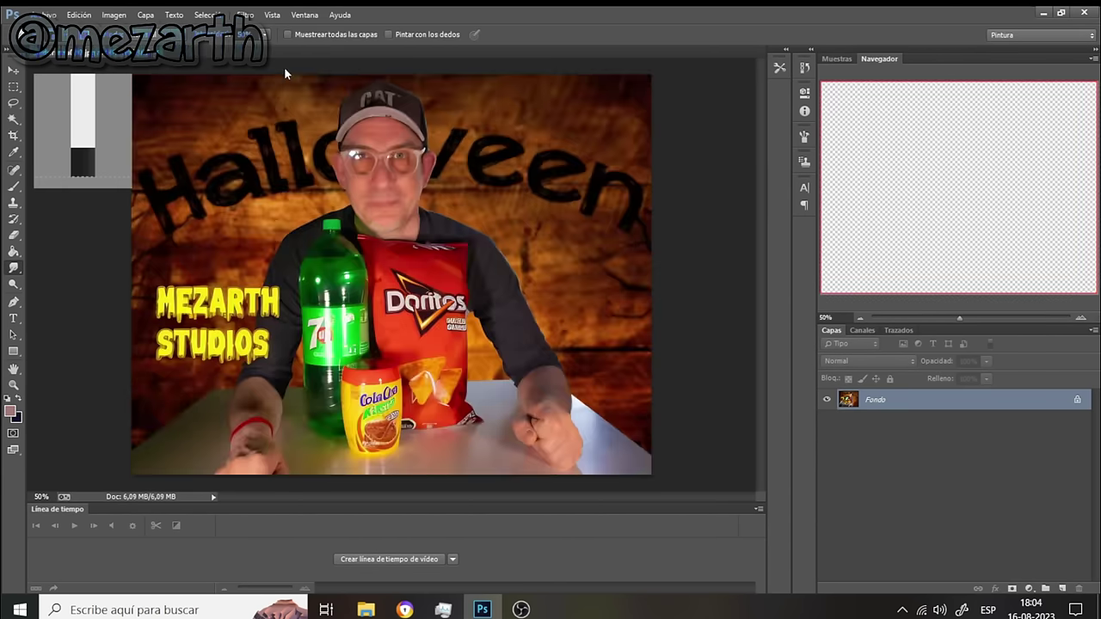
# Preview the frames from spiderman054 down to spiderman045 in the spiderman folder to compare their faces
pyautogui.click(43, 14)
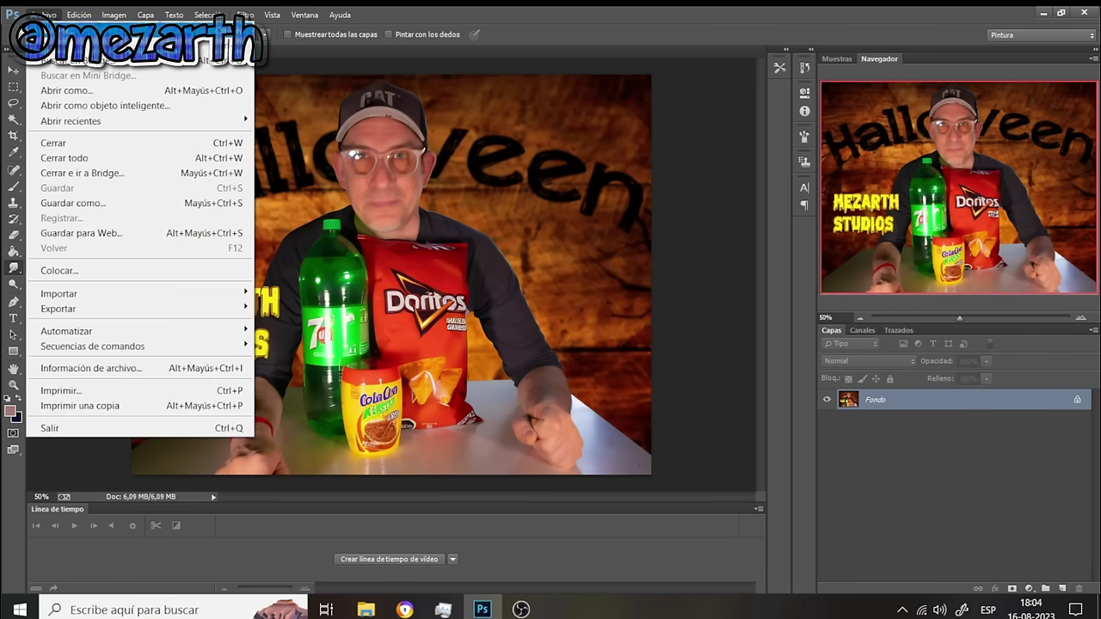
pyautogui.click(69, 61)
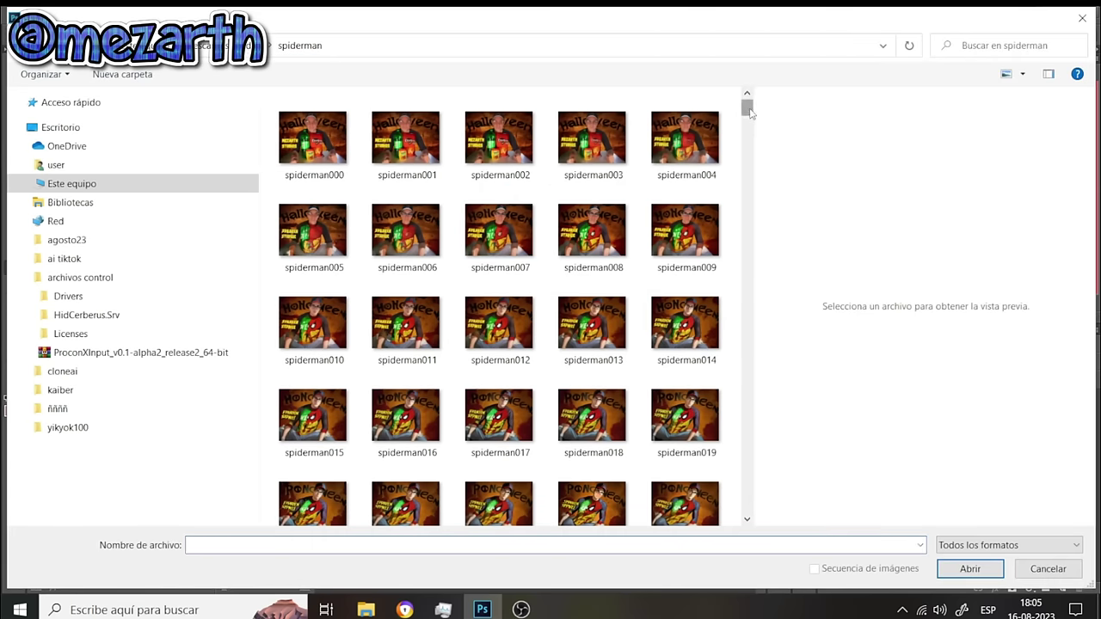
pyautogui.moveTo(747, 110); pyautogui.dragTo(747, 139)
pyautogui.click(699, 298)
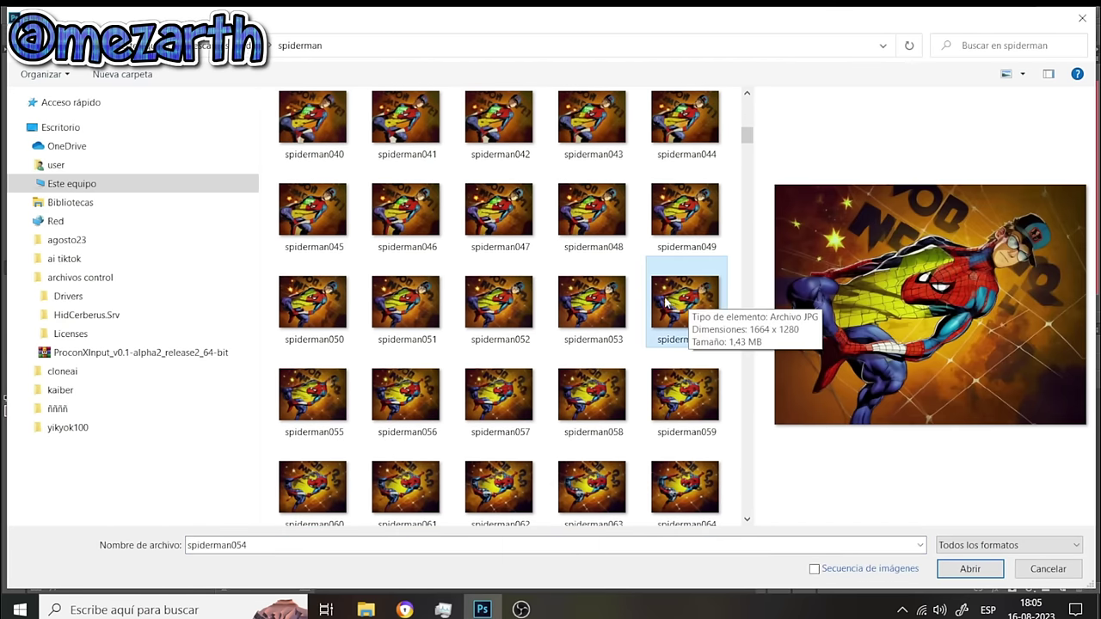
pyautogui.click(621, 301)
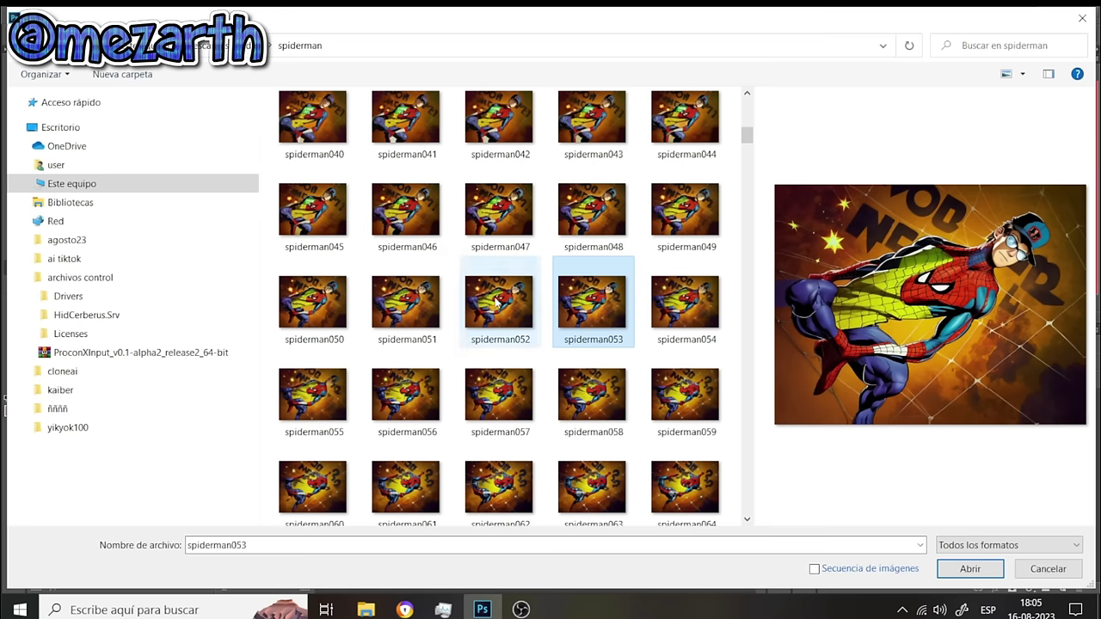
pyautogui.click(497, 299)
pyautogui.click(391, 298)
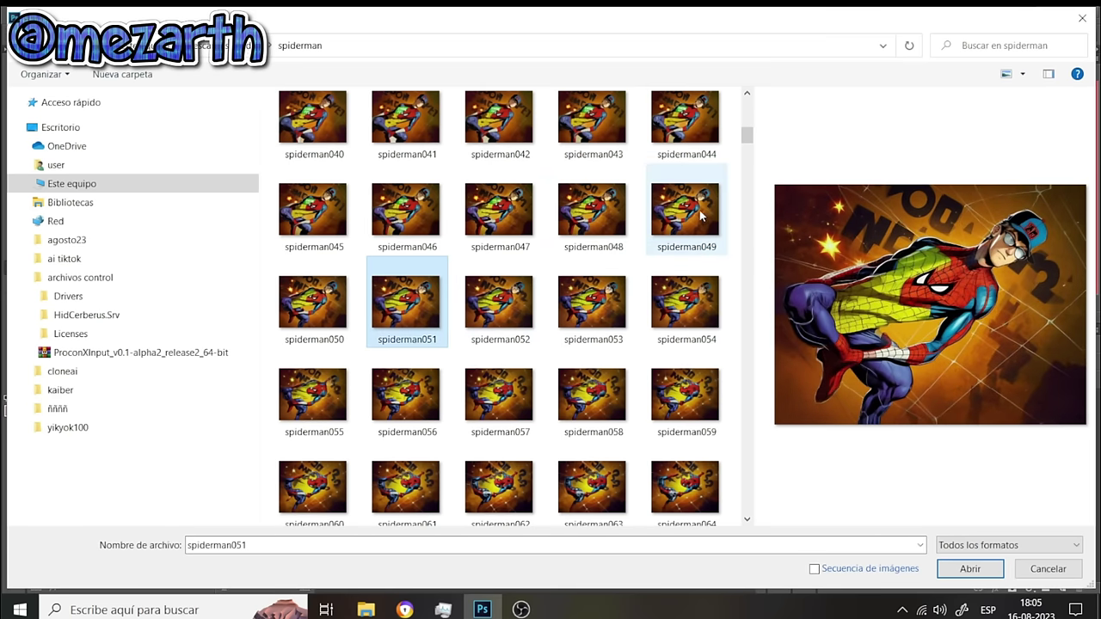
pyautogui.click(701, 216)
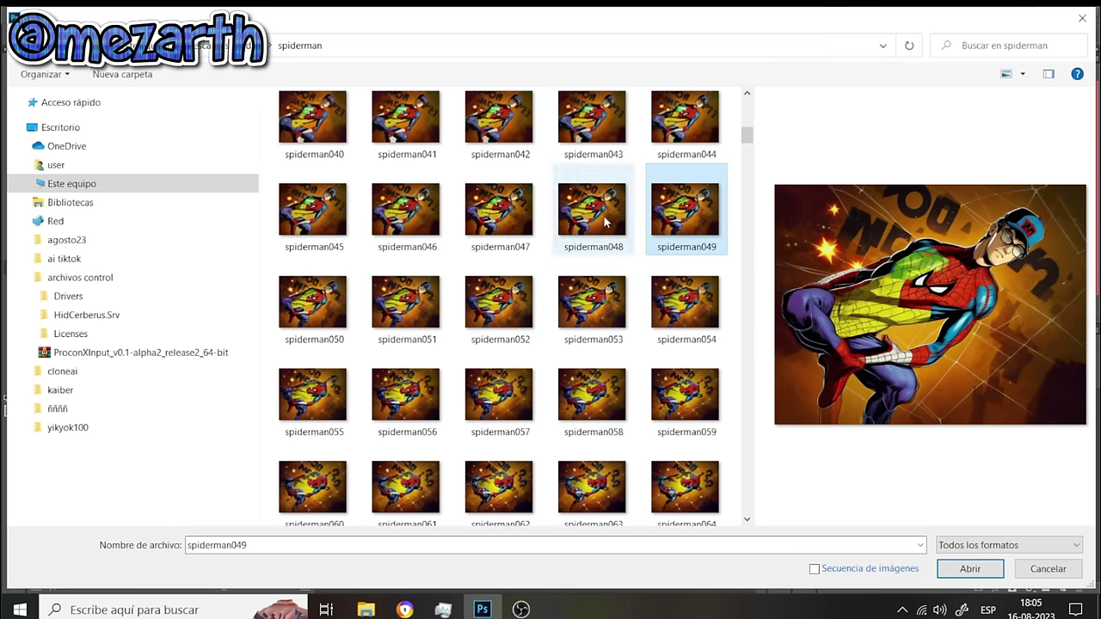
pyautogui.click(603, 222)
pyautogui.click(512, 224)
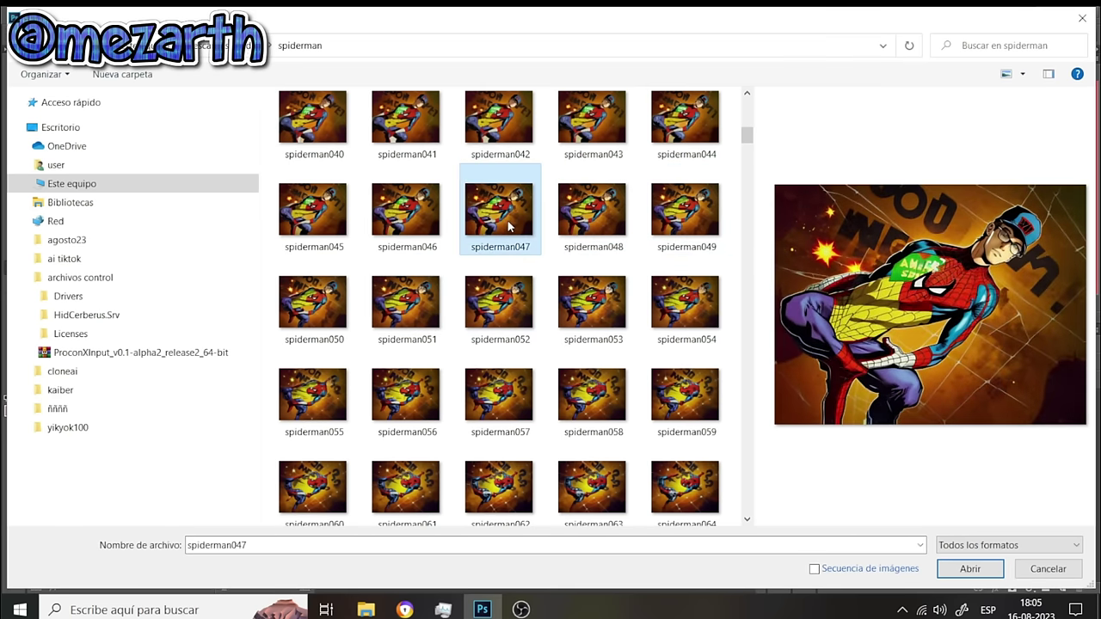
pyautogui.click(401, 219)
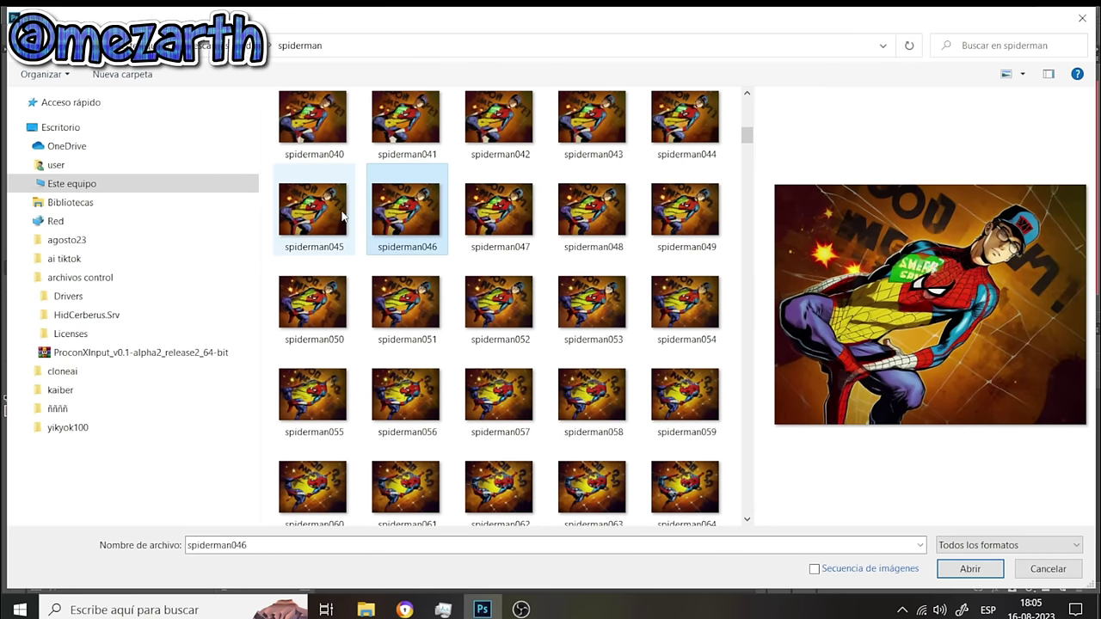
pyautogui.click(335, 217)
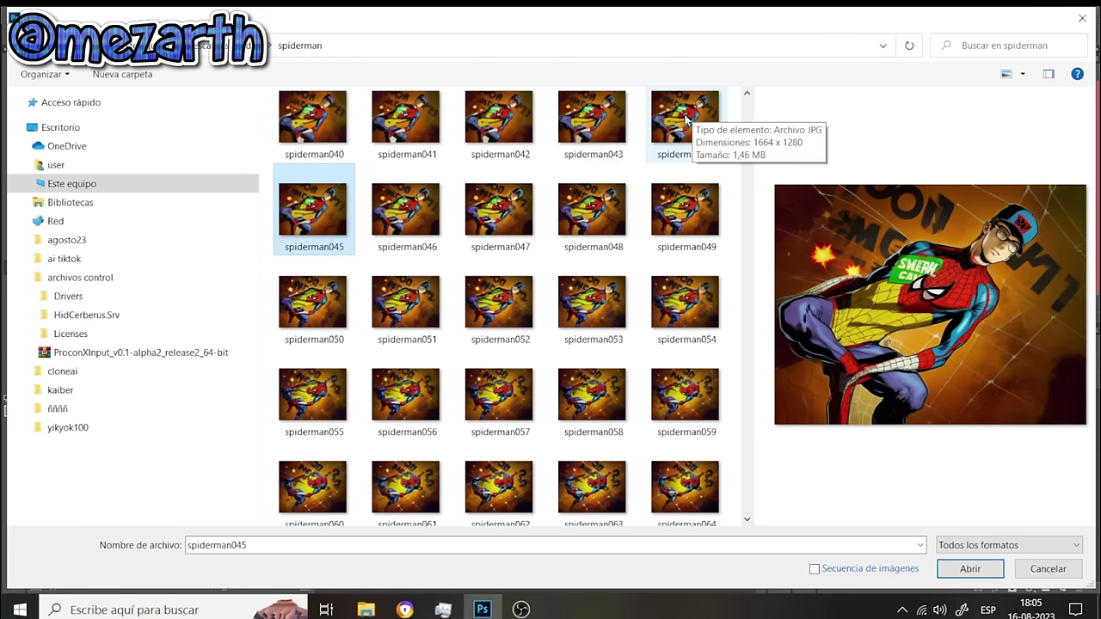
# Compare the frames spiderman047 to spiderman052 once more and open spiderman048
pyautogui.click(494, 229)
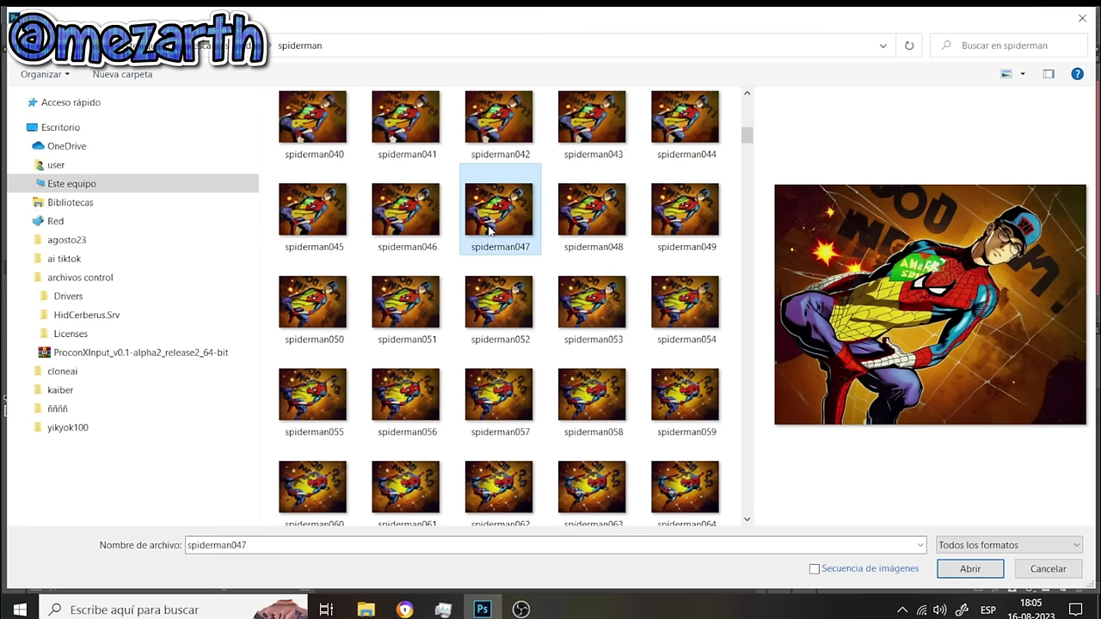
pyautogui.click(603, 222)
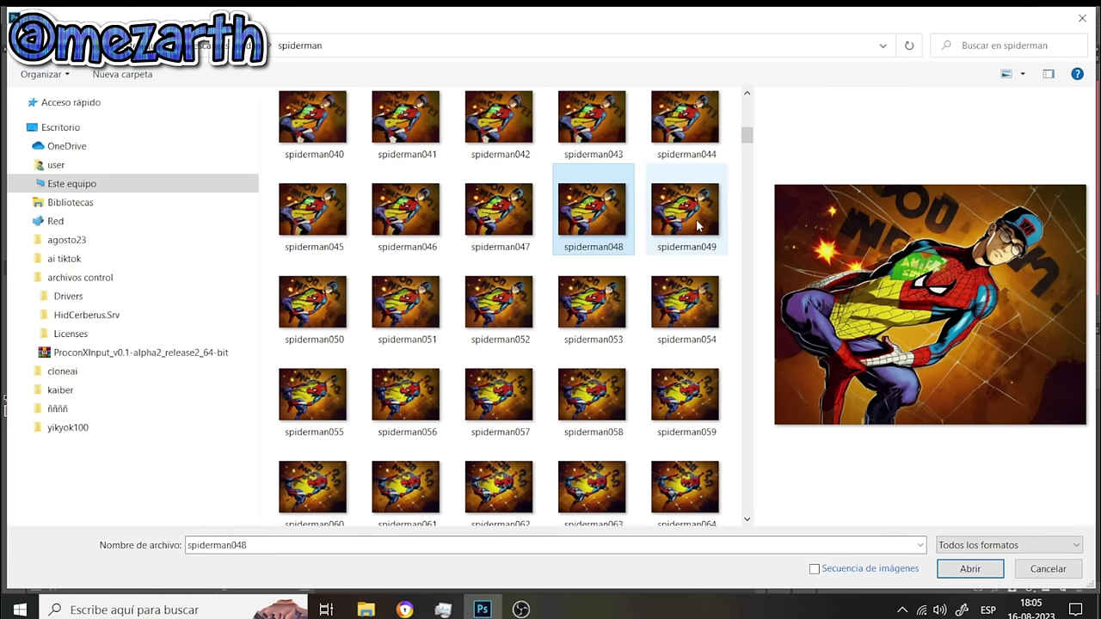
pyautogui.click(696, 225)
pyautogui.click(504, 319)
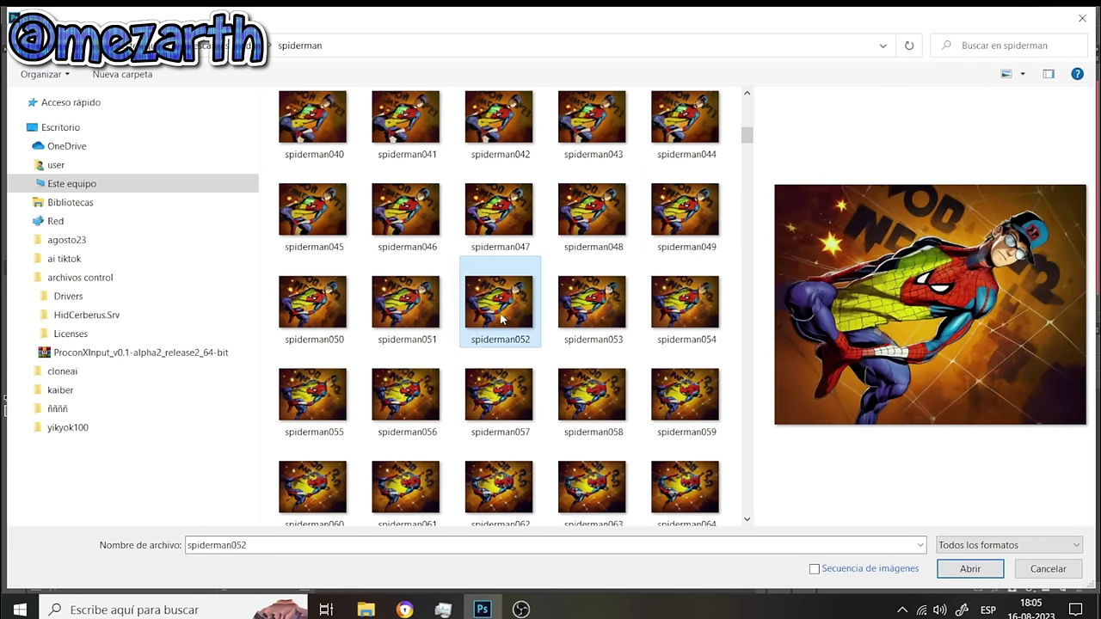
pyautogui.click(407, 319)
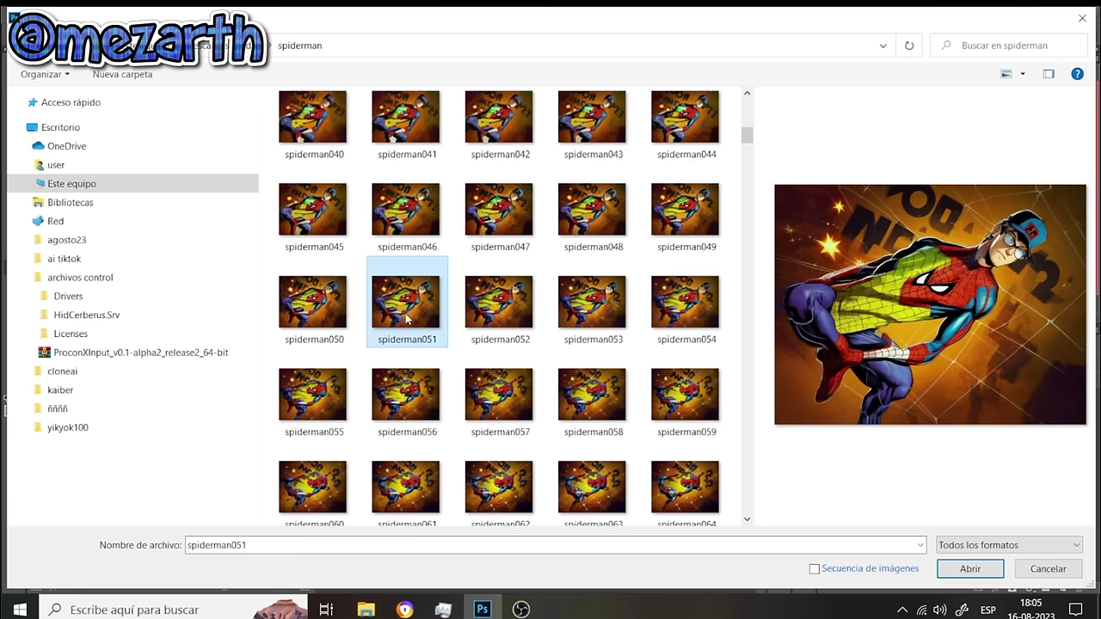
pyautogui.click(333, 301)
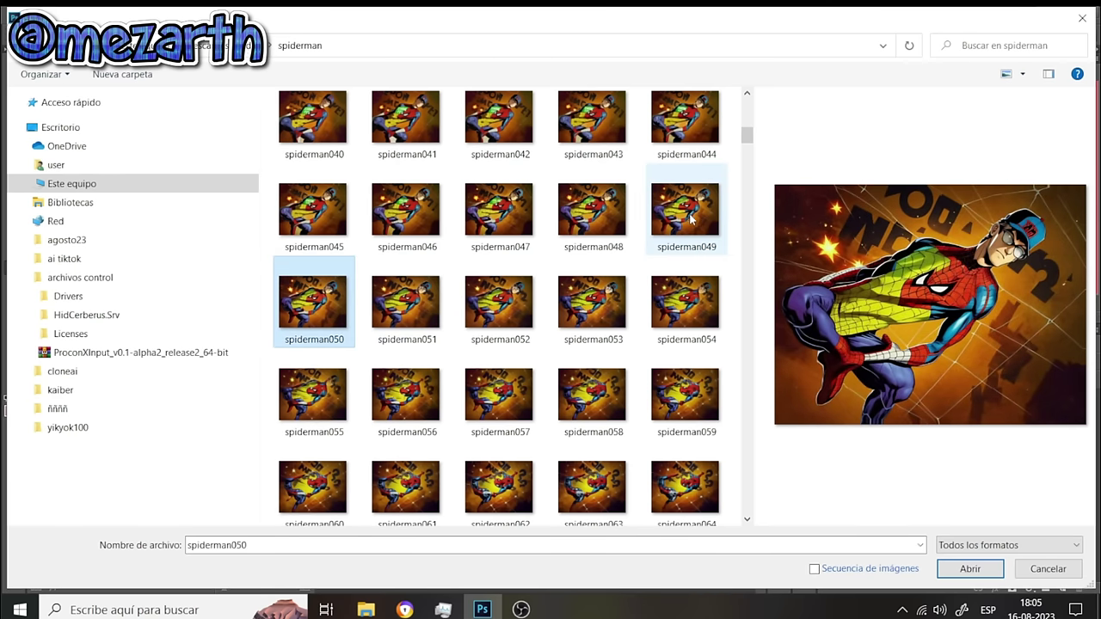
pyautogui.click(691, 221)
pyautogui.click(604, 213)
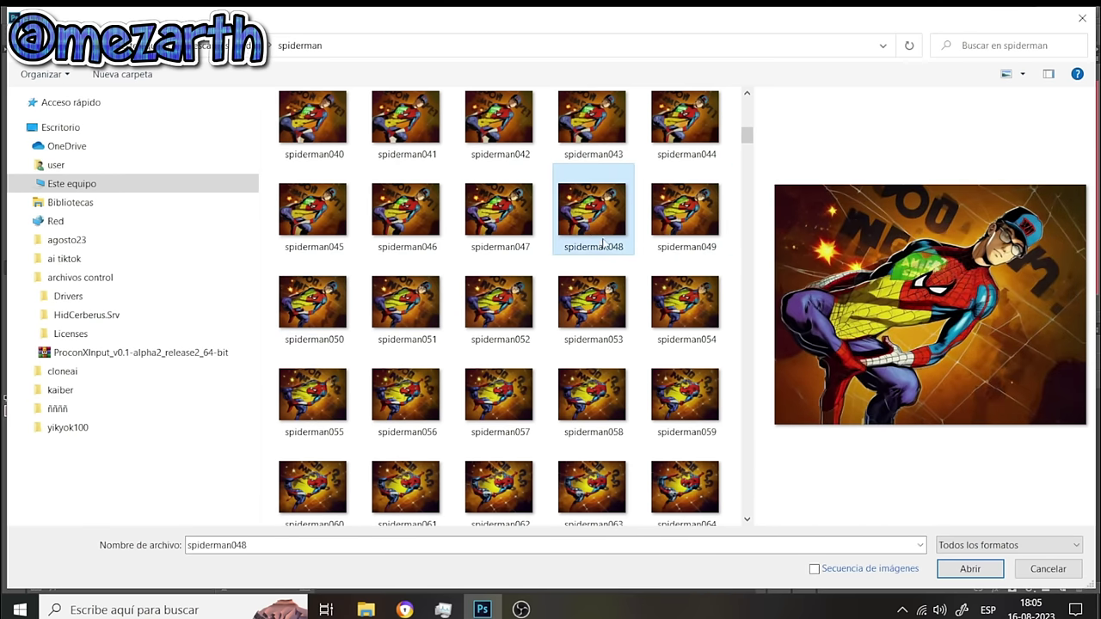
pyautogui.click(960, 571)
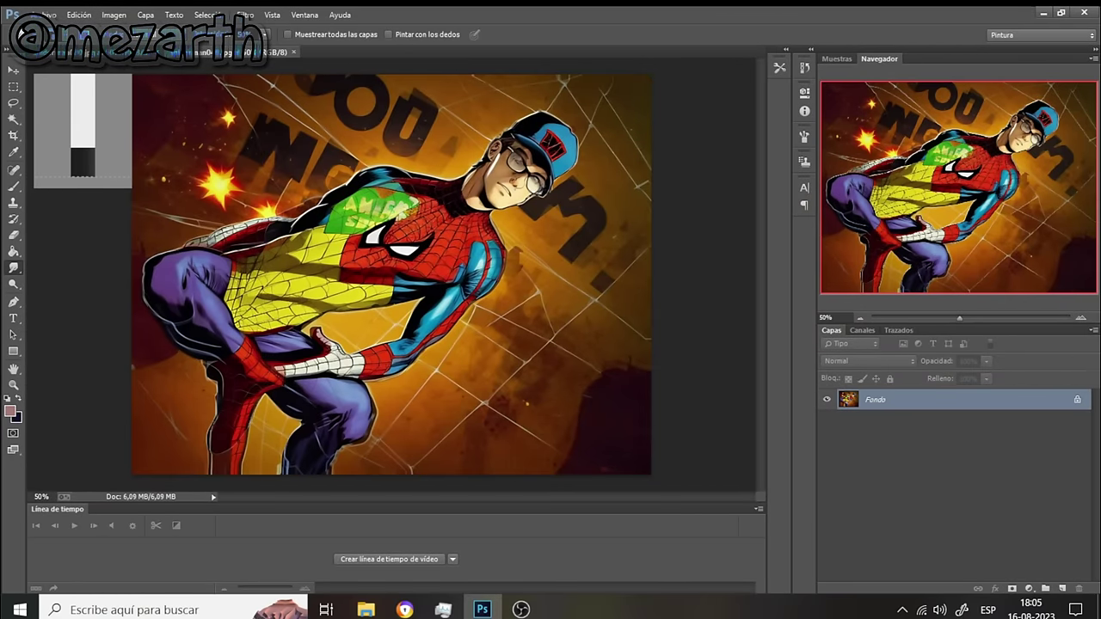
# Add a new empty layer above the Fondo layer of the spiderman048 image
pyautogui.click(1081, 318)
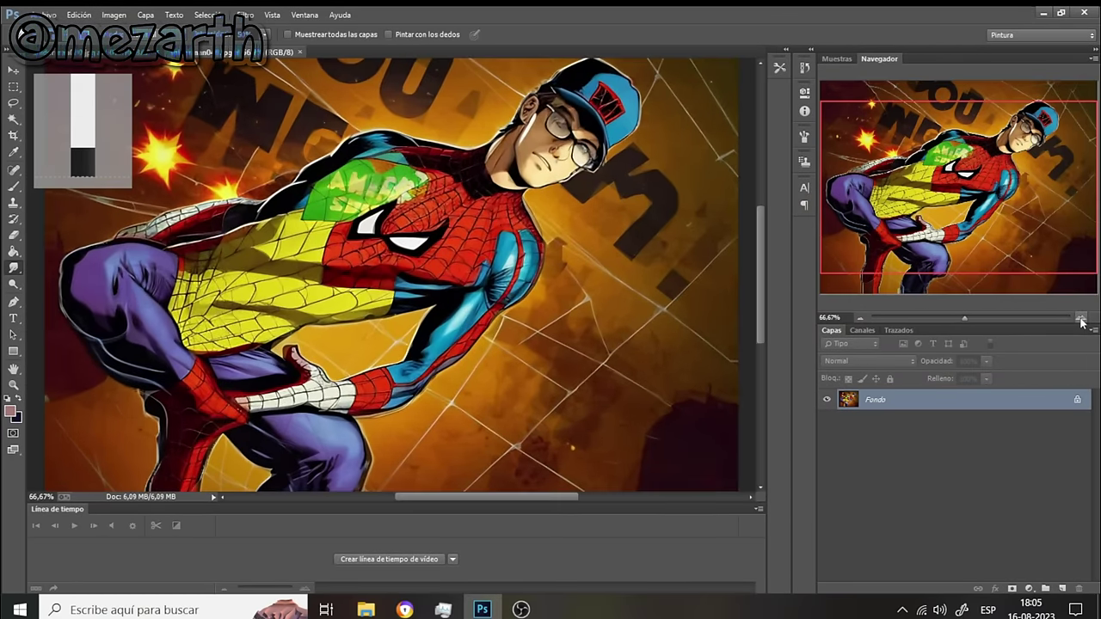
pyautogui.click(1081, 318)
pyautogui.moveTo(990, 212); pyautogui.dragTo(1020, 170)
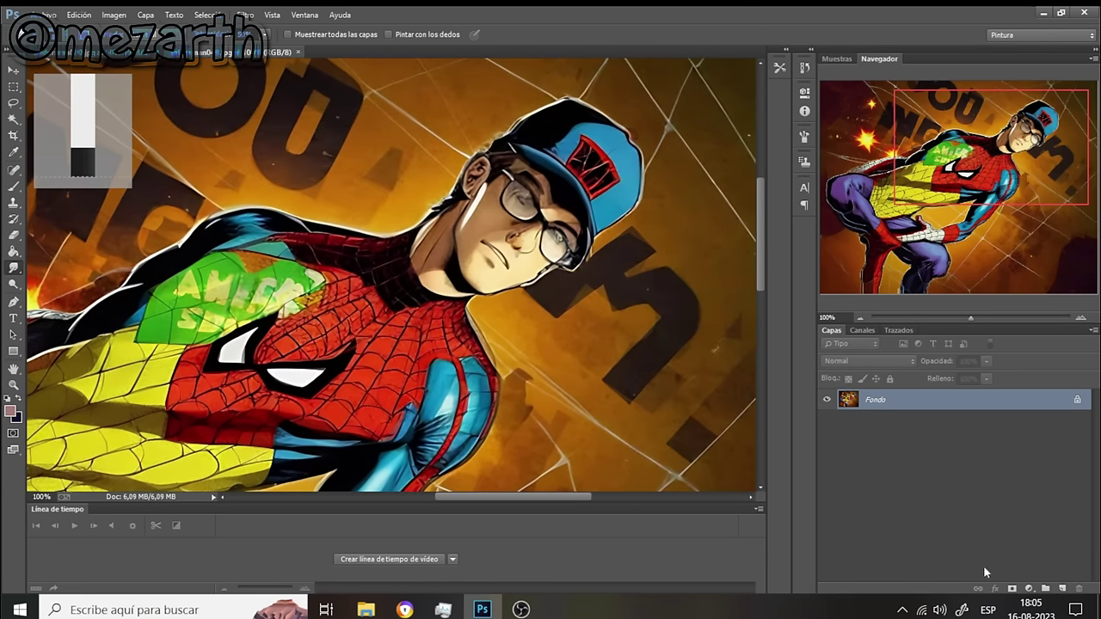
pyautogui.click(1063, 588)
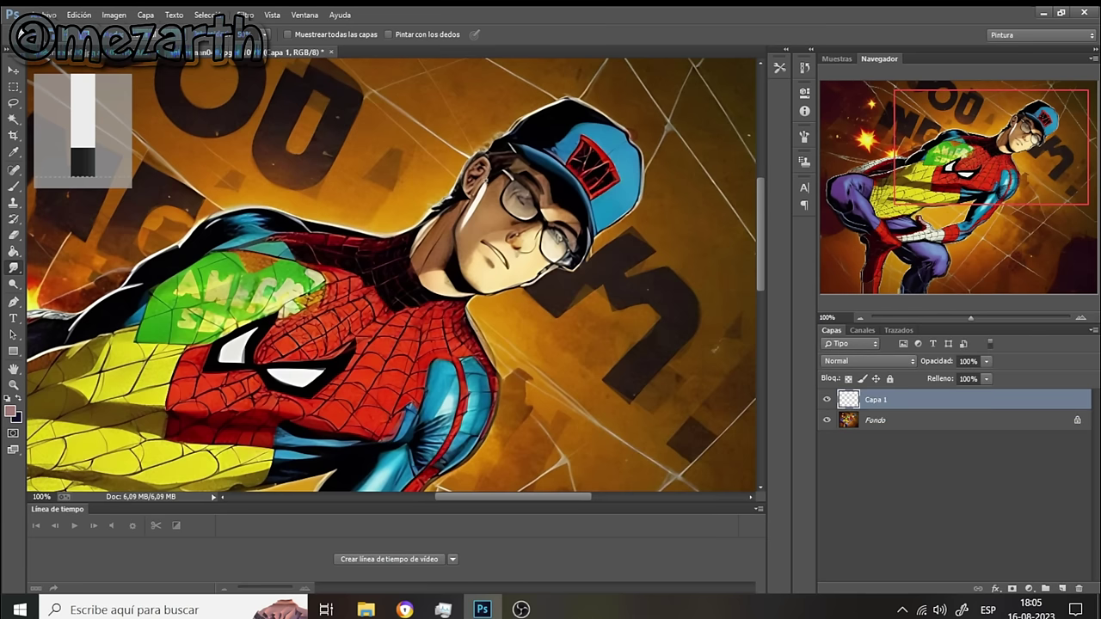
# Sample the light skin tone from the character's nose and dab it on the nose with a soft brush on Capa 1
pyautogui.click(1080, 319)
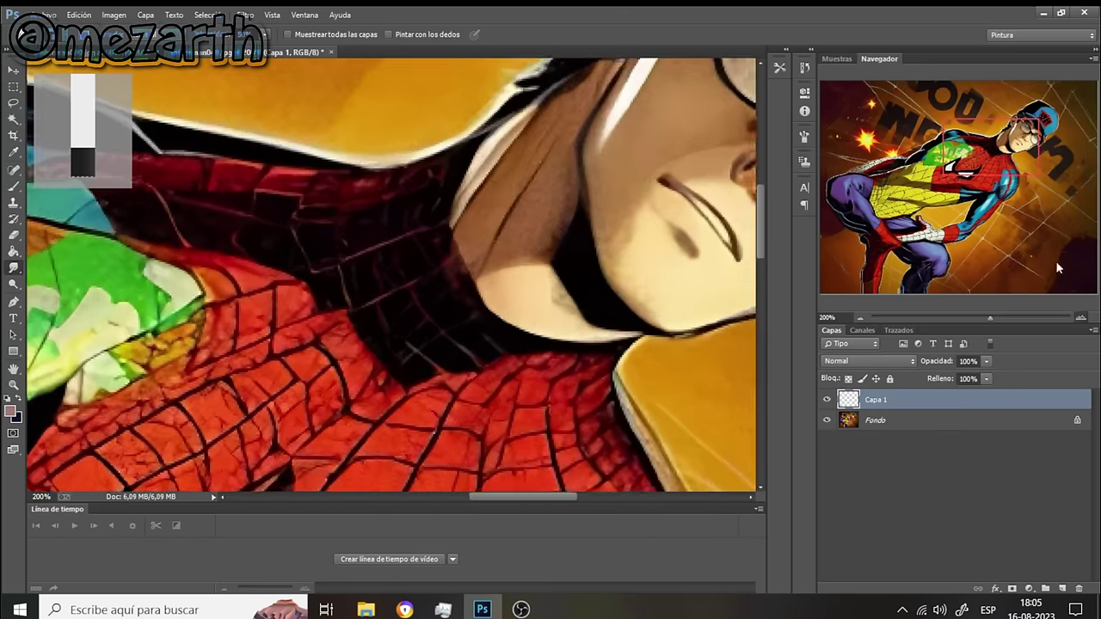
pyautogui.click(1080, 319)
pyautogui.moveTo(993, 144); pyautogui.dragTo(1014, 143)
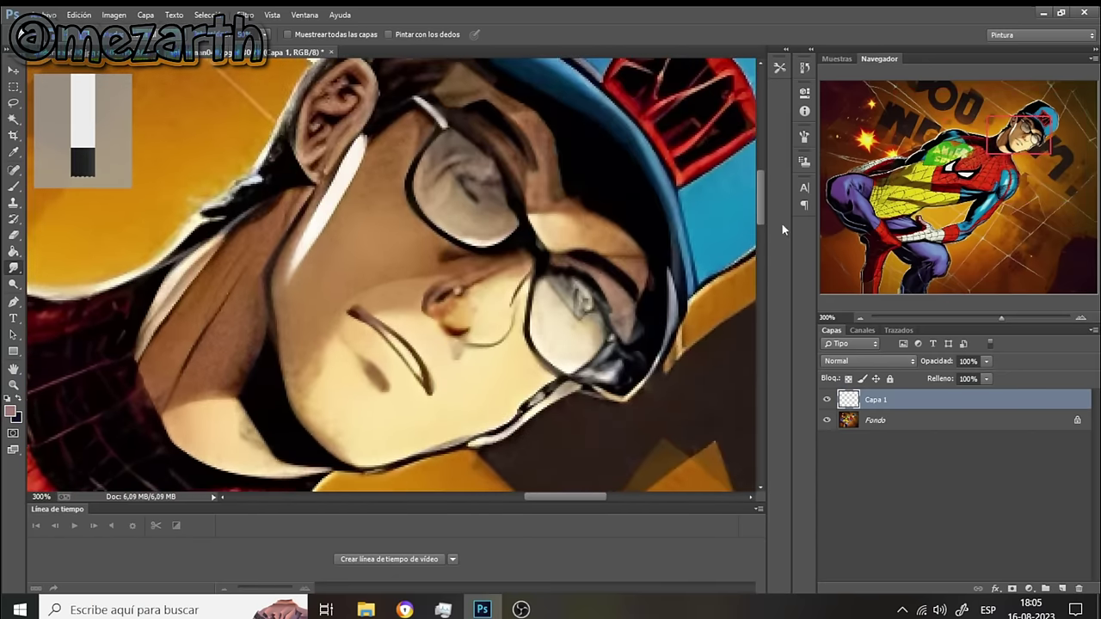
pyautogui.click(14, 152)
pyautogui.click(497, 289)
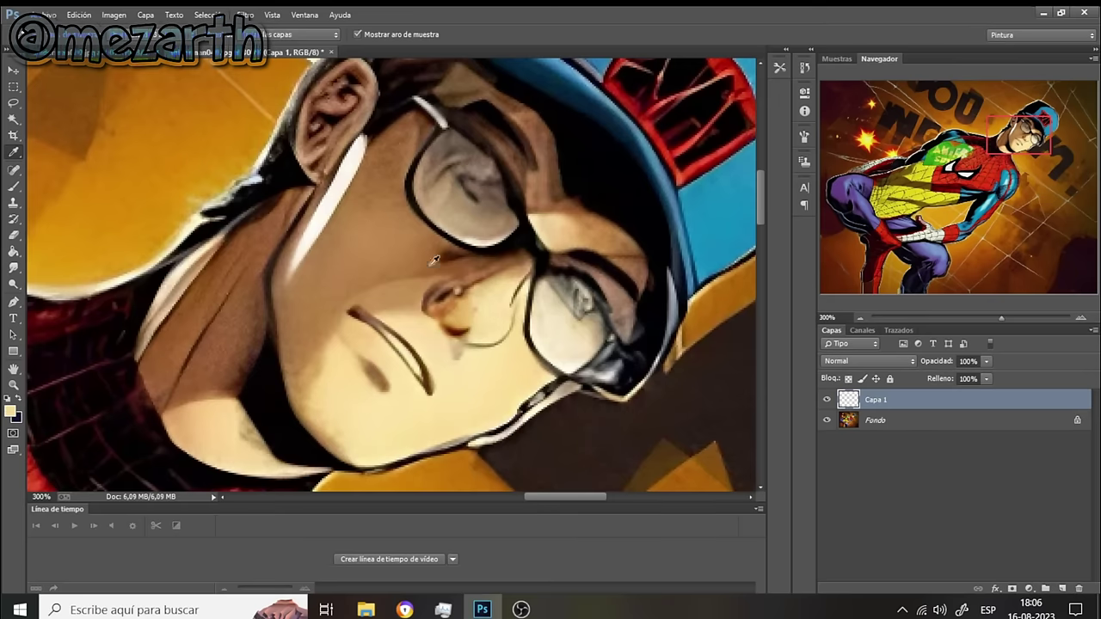
pyautogui.click(14, 186)
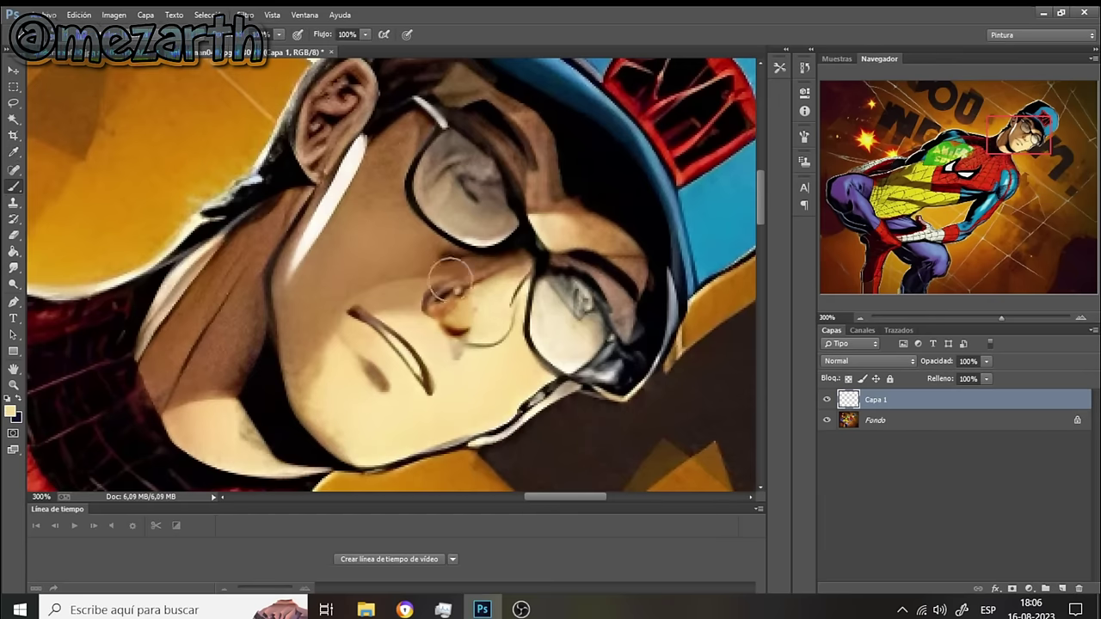
pyautogui.click(39, 35)
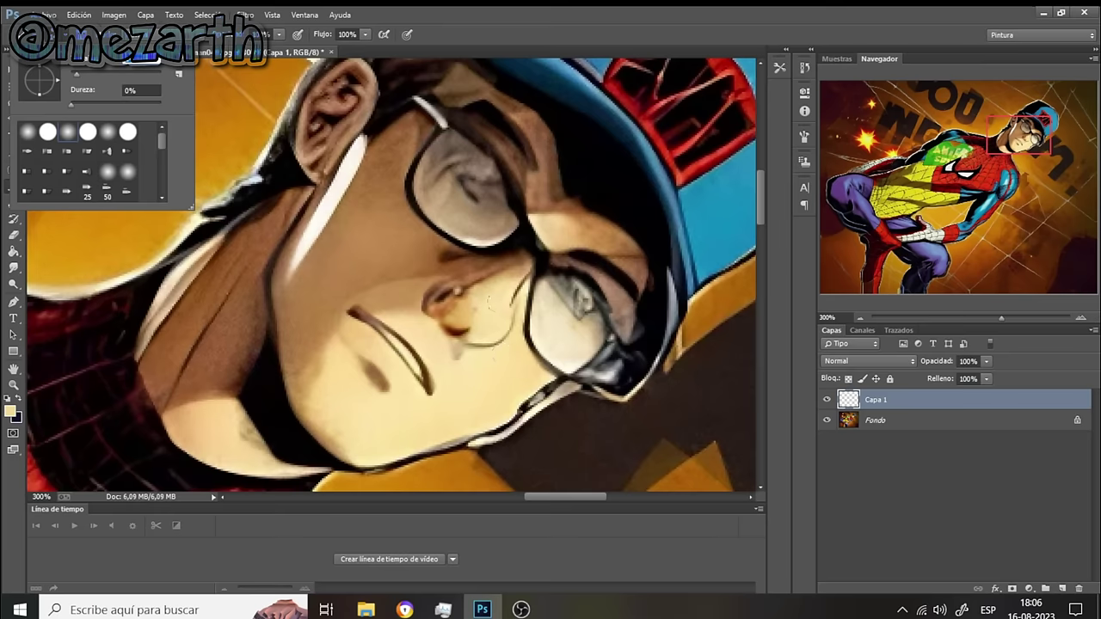
pyautogui.click(486, 303)
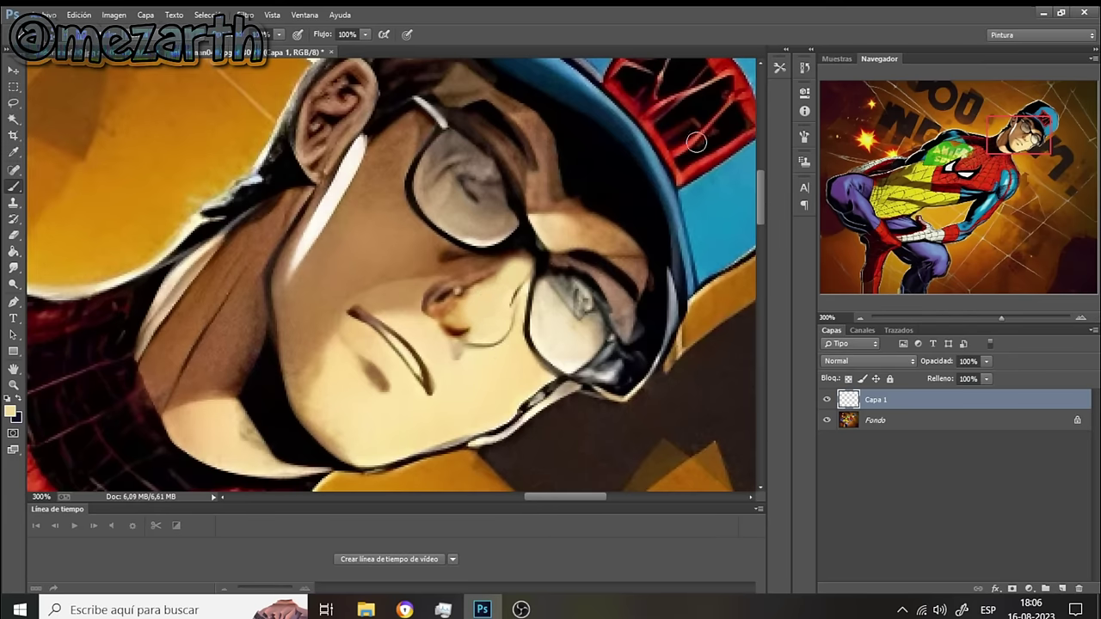
# Sample the brown shadow colour below the mouth as the painting colour and reduce the soft brush to 2 px
pyautogui.click(70, 34)
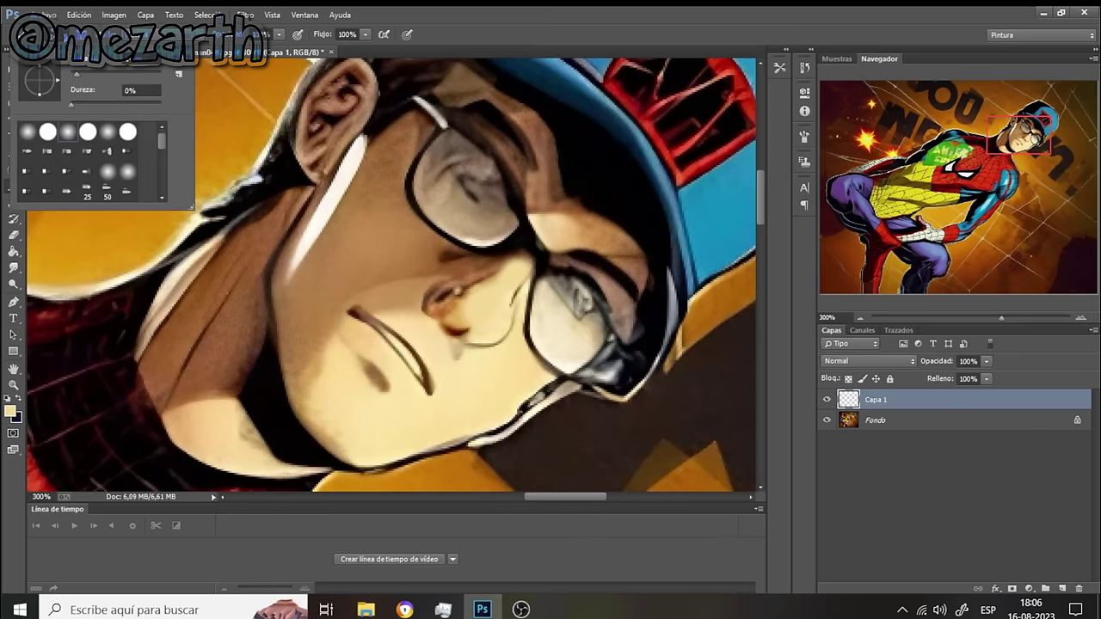
pyautogui.click(73, 77)
pyautogui.press('Return')
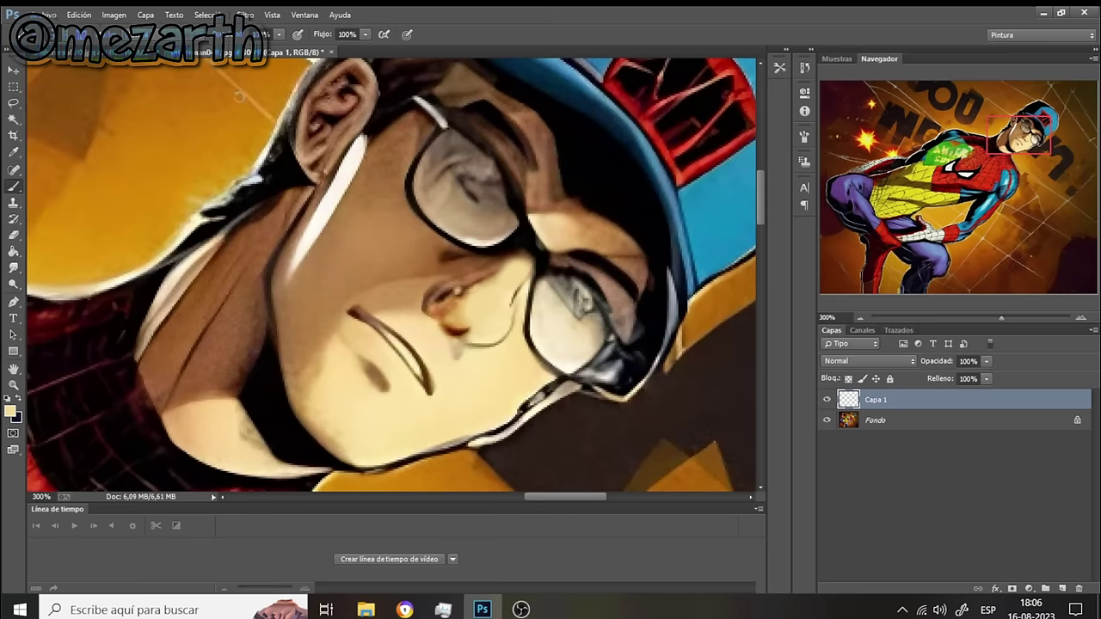
pyautogui.click(15, 152)
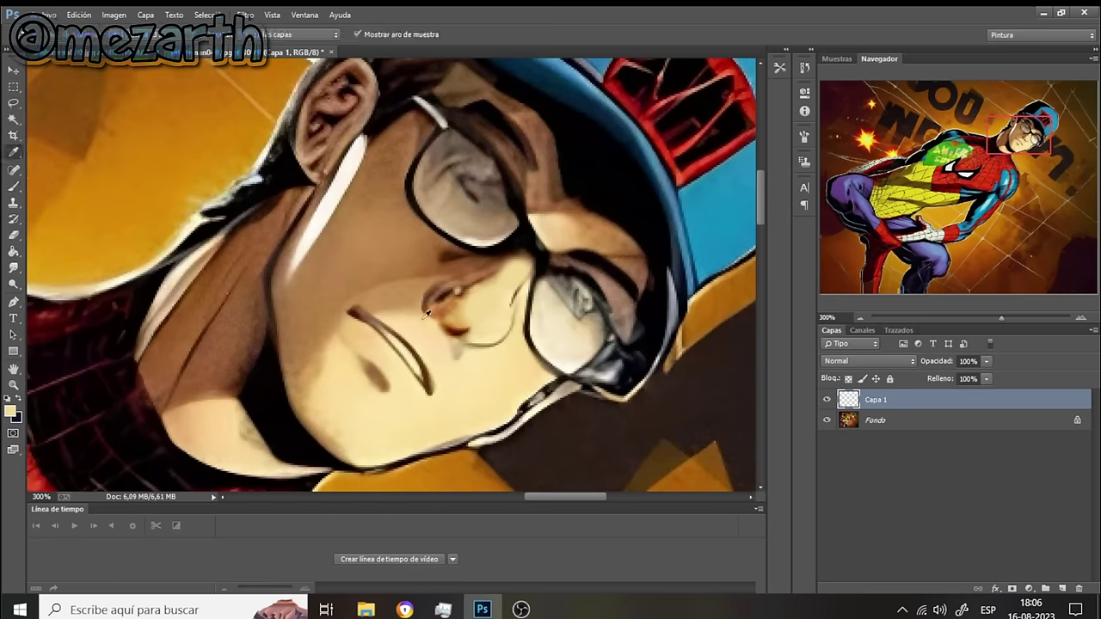
pyautogui.click(376, 368)
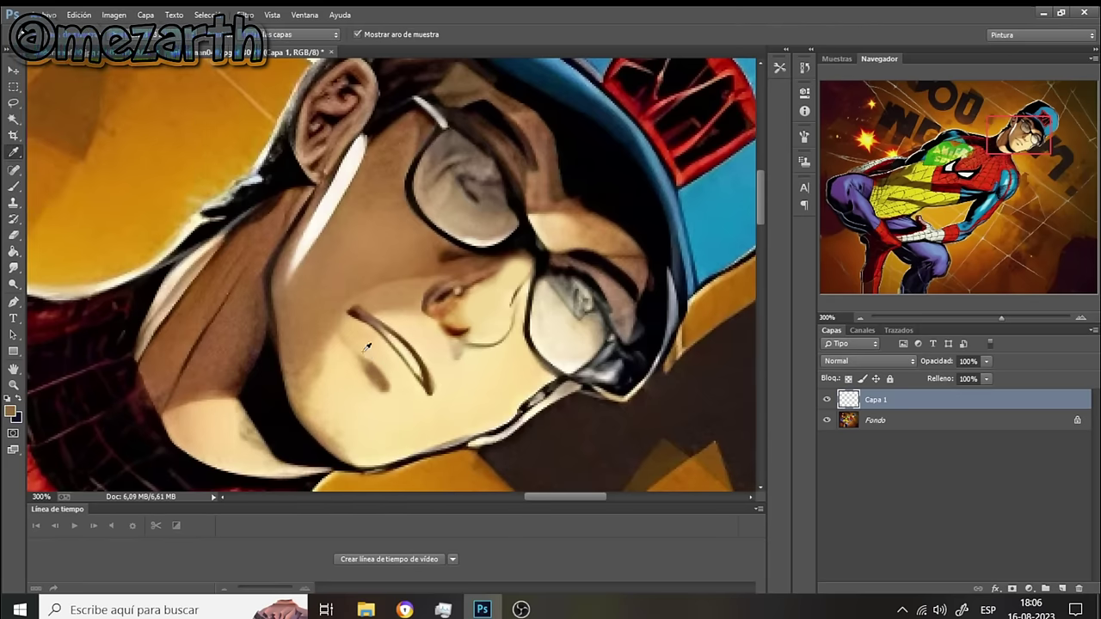
pyautogui.click(14, 186)
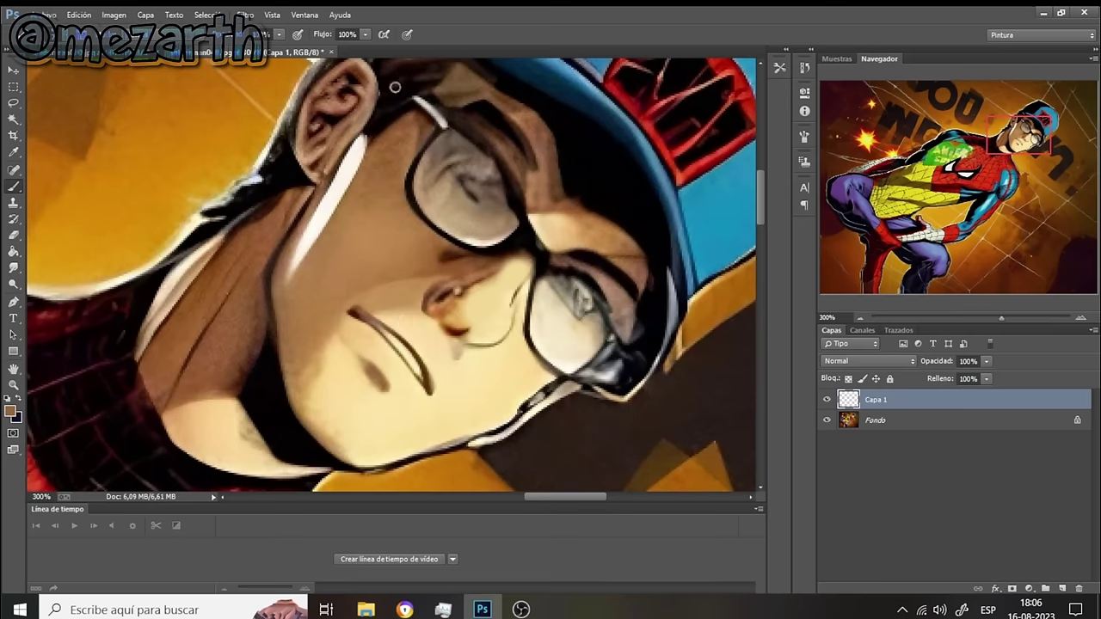
pyautogui.click(806, 137)
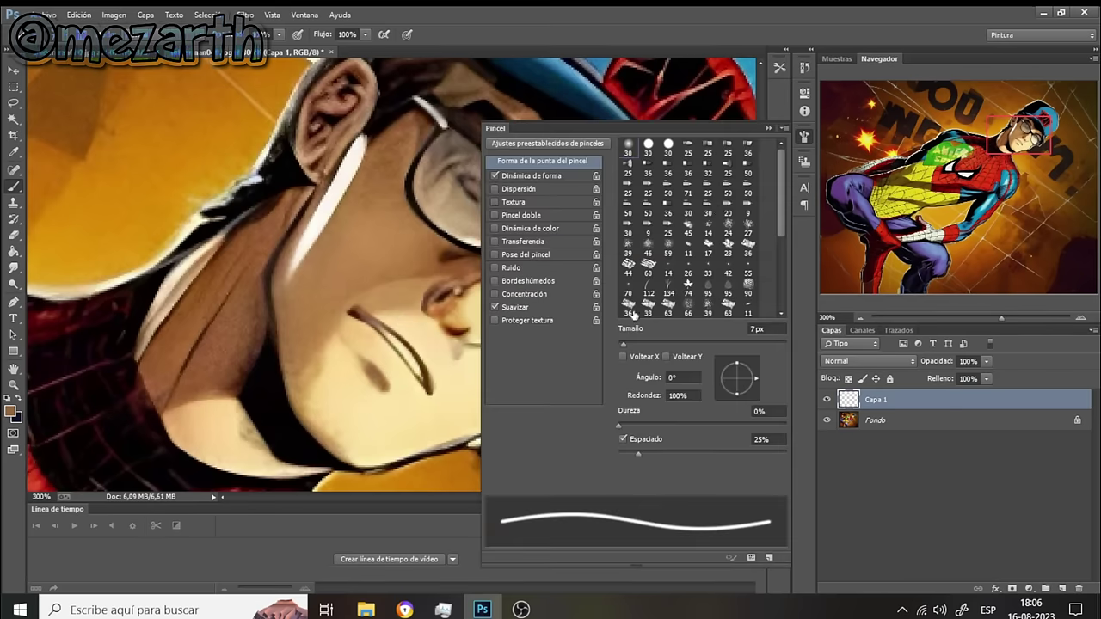
pyautogui.click(620, 344)
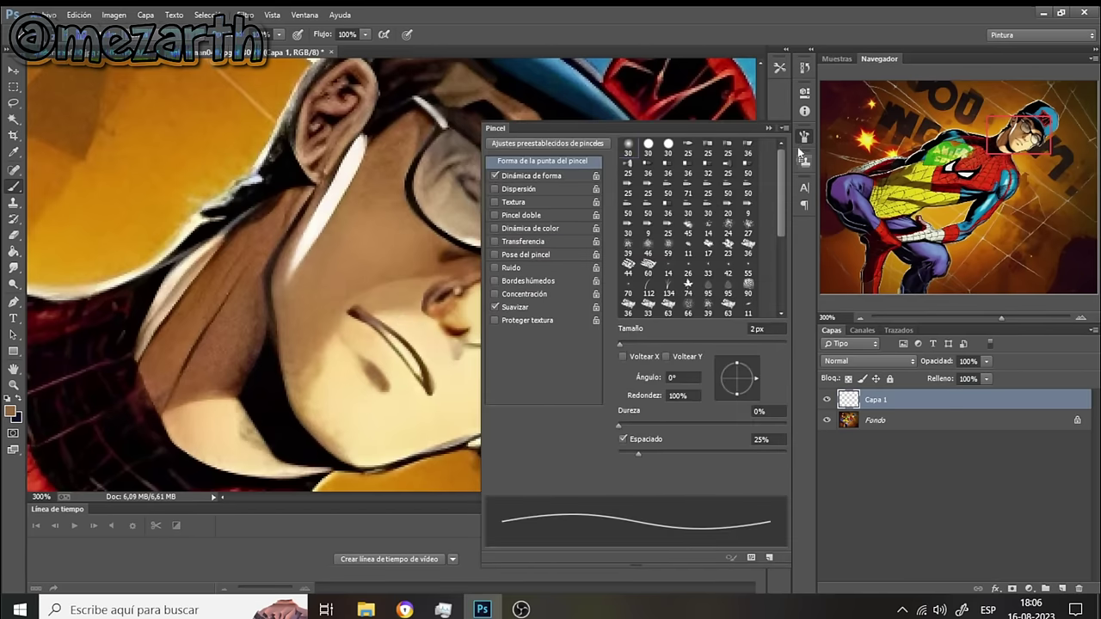
pyautogui.click(770, 128)
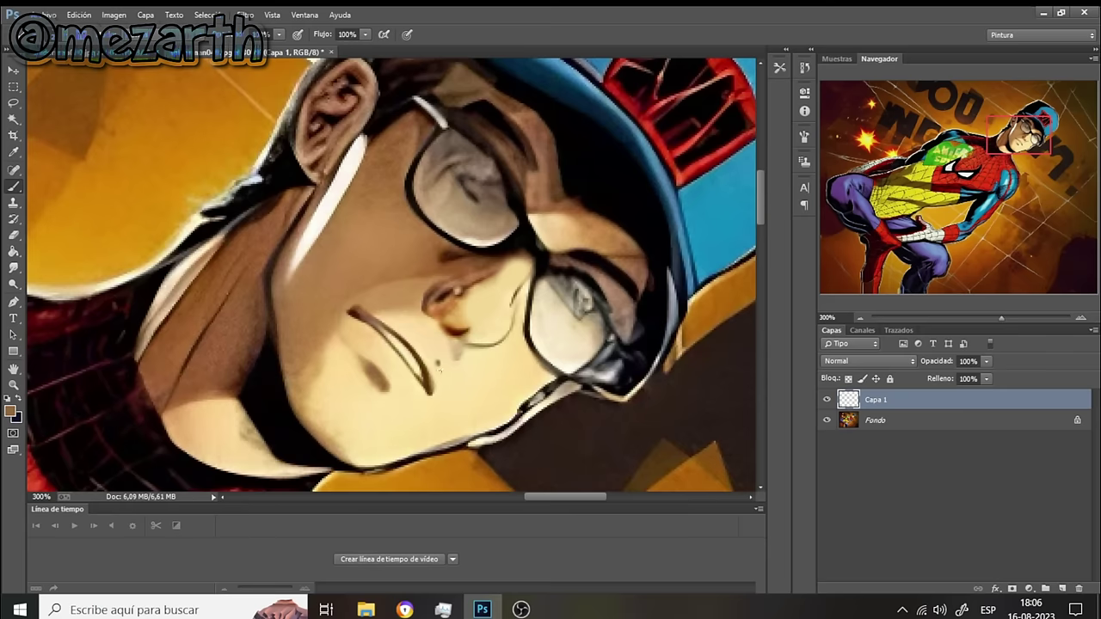
# Paint short brown moustache strokes above and around the character's mouth on Capa 1
pyautogui.moveTo(441, 387); pyautogui.dragTo(441, 399)
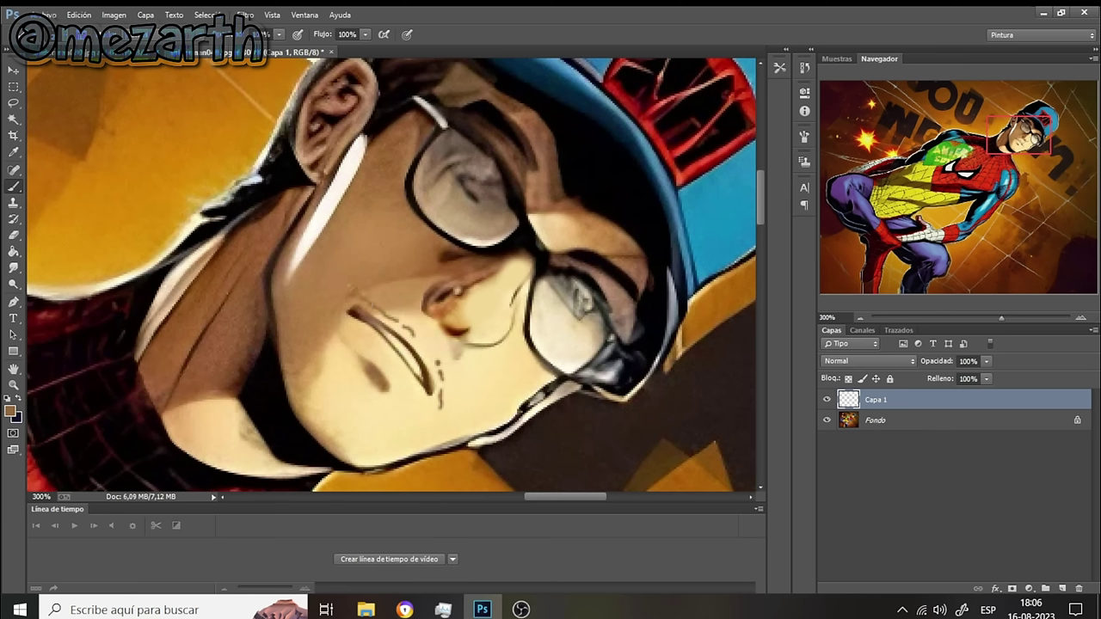
pyautogui.moveTo(386, 301); pyautogui.dragTo(403, 308)
pyautogui.moveTo(447, 347)
pyautogui.mouseDown()
pyautogui.moveTo(457, 380)
pyautogui.moveTo(446, 413)
pyautogui.mouseUp()
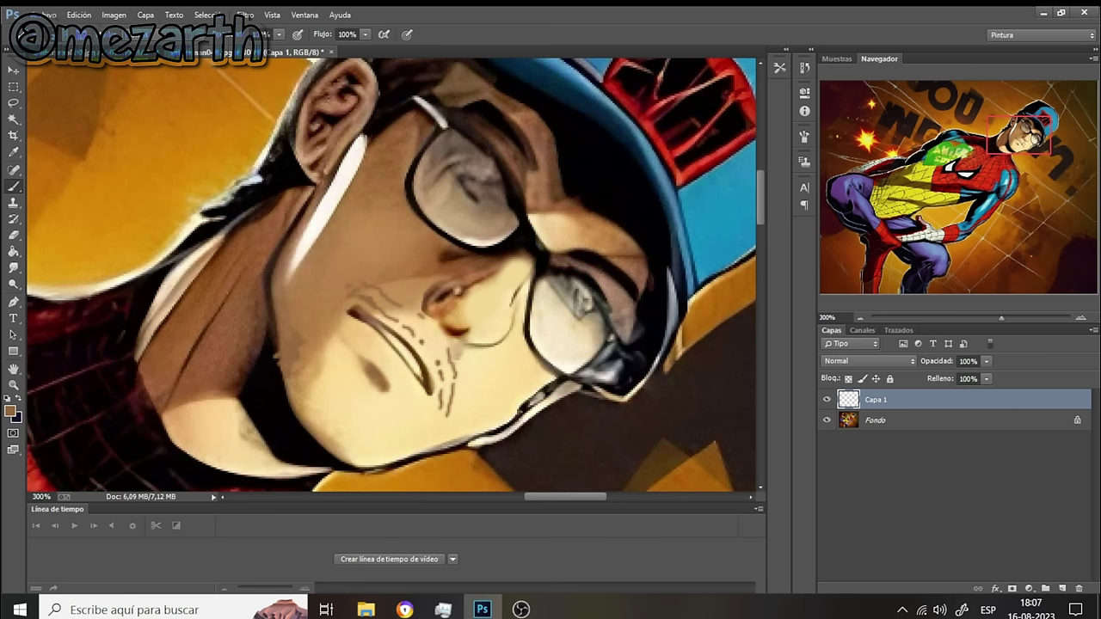
pyautogui.moveTo(435, 333); pyautogui.dragTo(429, 340)
pyautogui.moveTo(430, 344)
pyautogui.mouseDown()
pyautogui.moveTo(422, 334)
pyautogui.moveTo(433, 335)
pyautogui.mouseUp()
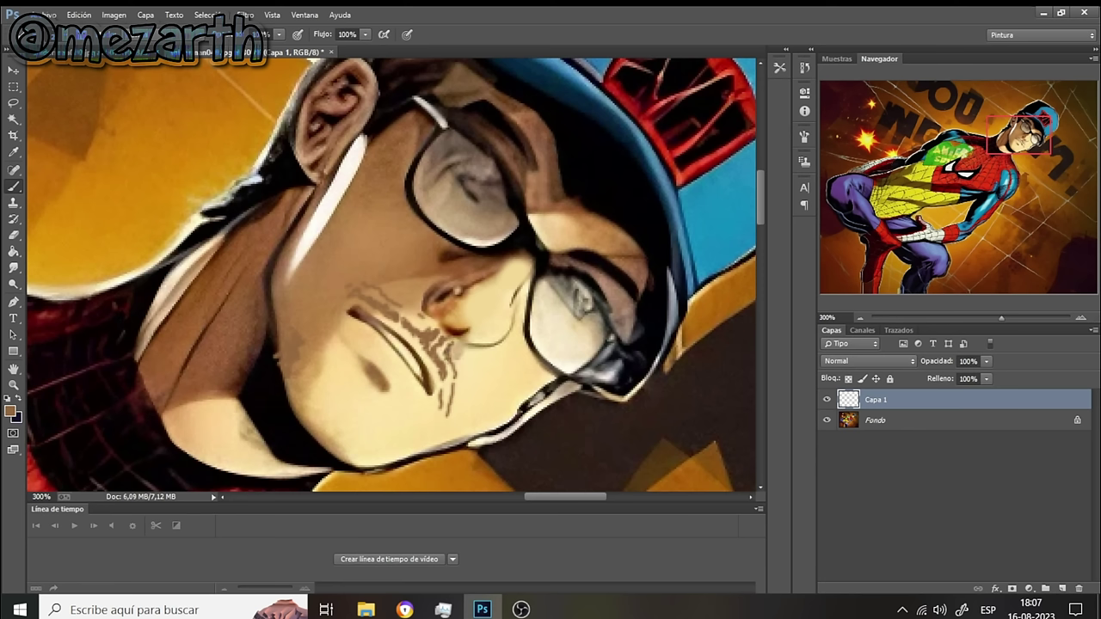
pyautogui.moveTo(431, 327); pyautogui.dragTo(423, 320)
# Paint brown beard strokes below the mouth, on the chin and along the jaw on Capa 1
pyautogui.moveTo(378, 400); pyautogui.dragTo(377, 403)
pyautogui.moveTo(385, 389); pyautogui.dragTo(362, 416)
pyautogui.moveTo(390, 459)
pyautogui.mouseDown()
pyautogui.moveTo(397, 442)
pyautogui.moveTo(399, 459)
pyautogui.moveTo(365, 470)
pyautogui.mouseUp()
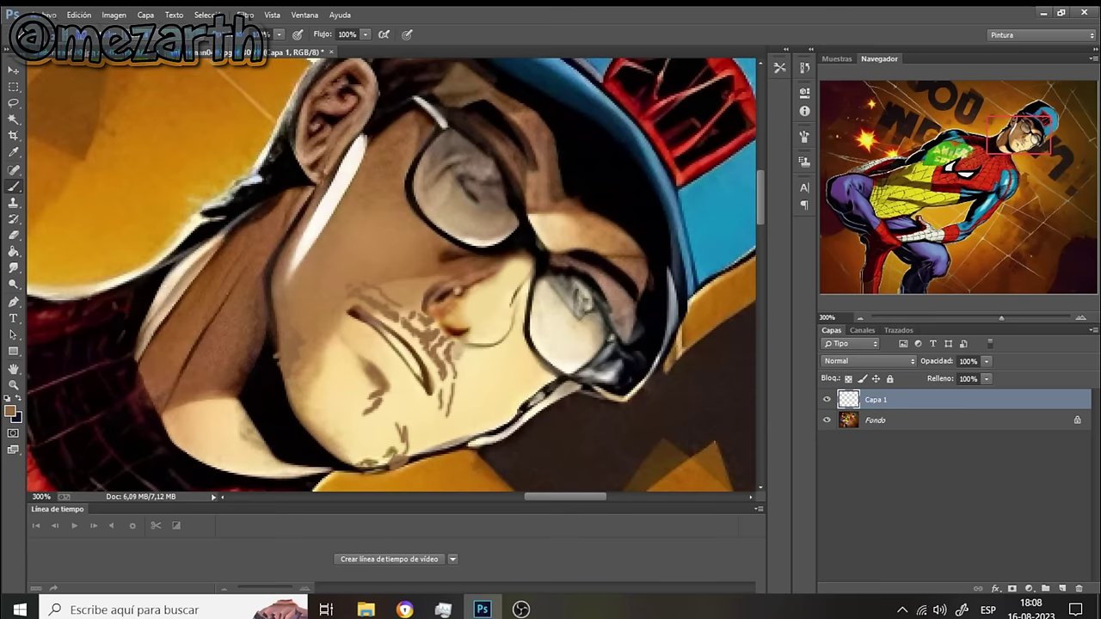
pyautogui.moveTo(331, 338)
pyautogui.mouseDown()
pyautogui.moveTo(294, 368)
pyautogui.moveTo(297, 387)
pyautogui.mouseUp()
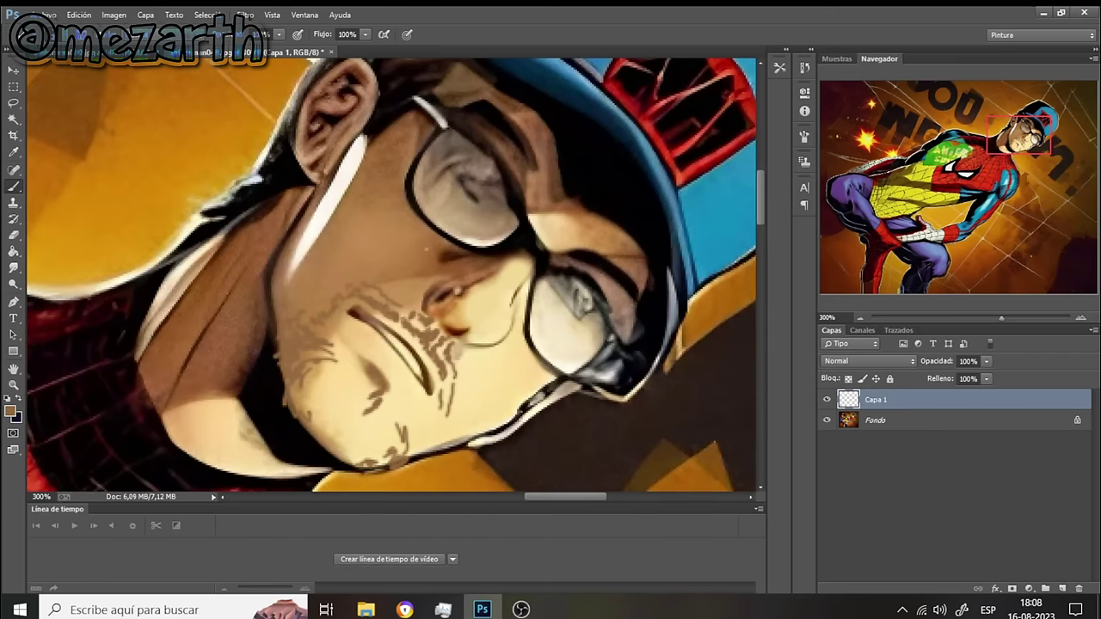
# Sample the dark colour of the eye behind the glasses and paint darker details on both eyes with the brush
pyautogui.click(13, 151)
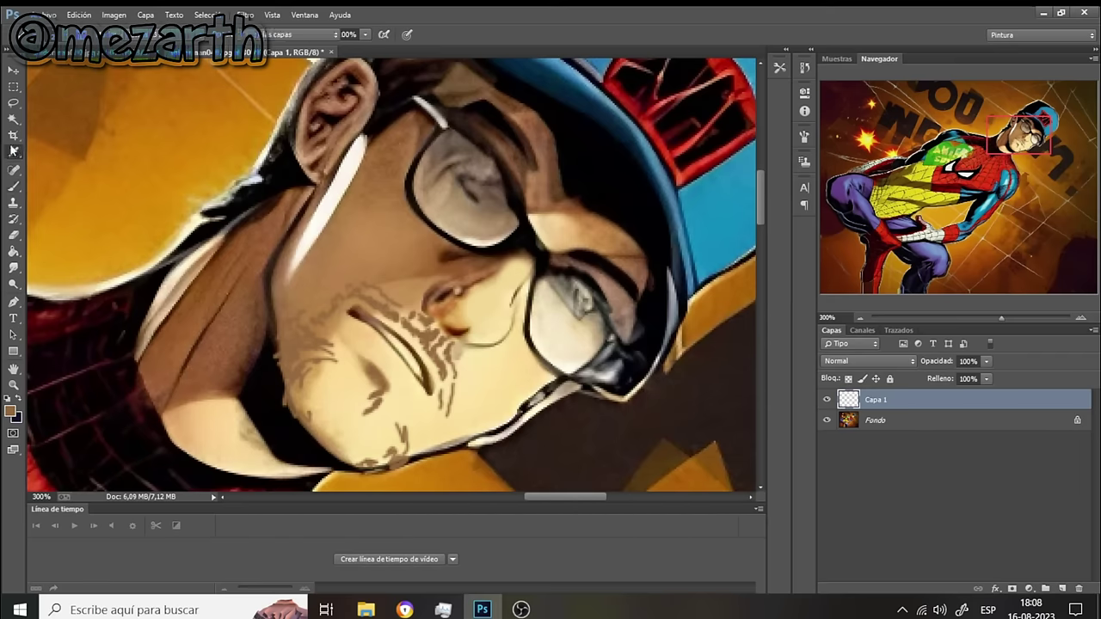
pyautogui.click(477, 190)
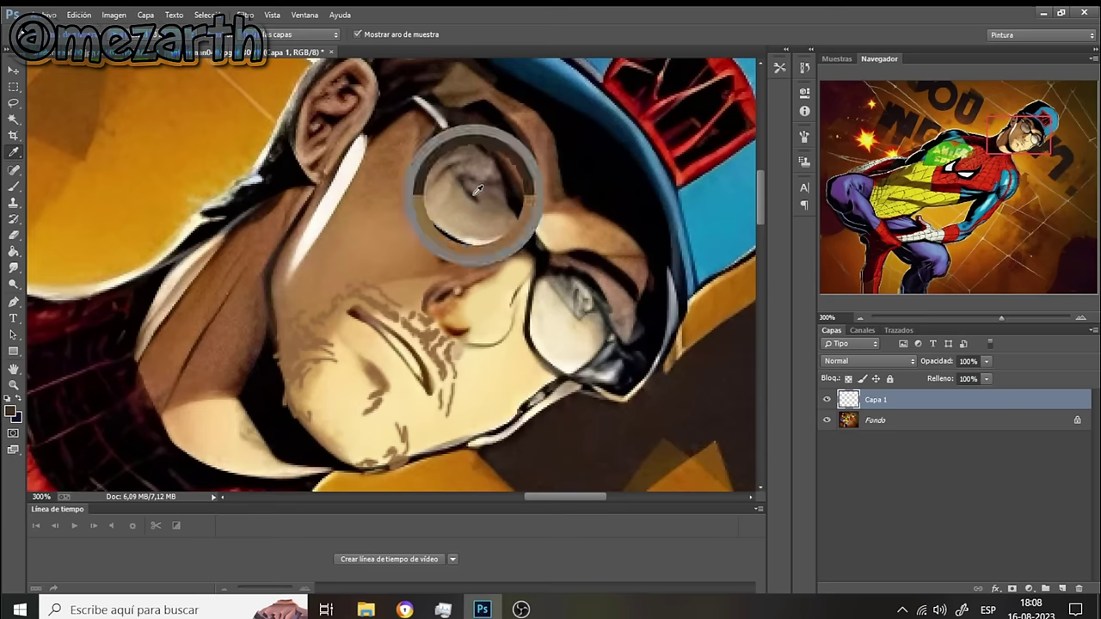
pyautogui.click(13, 186)
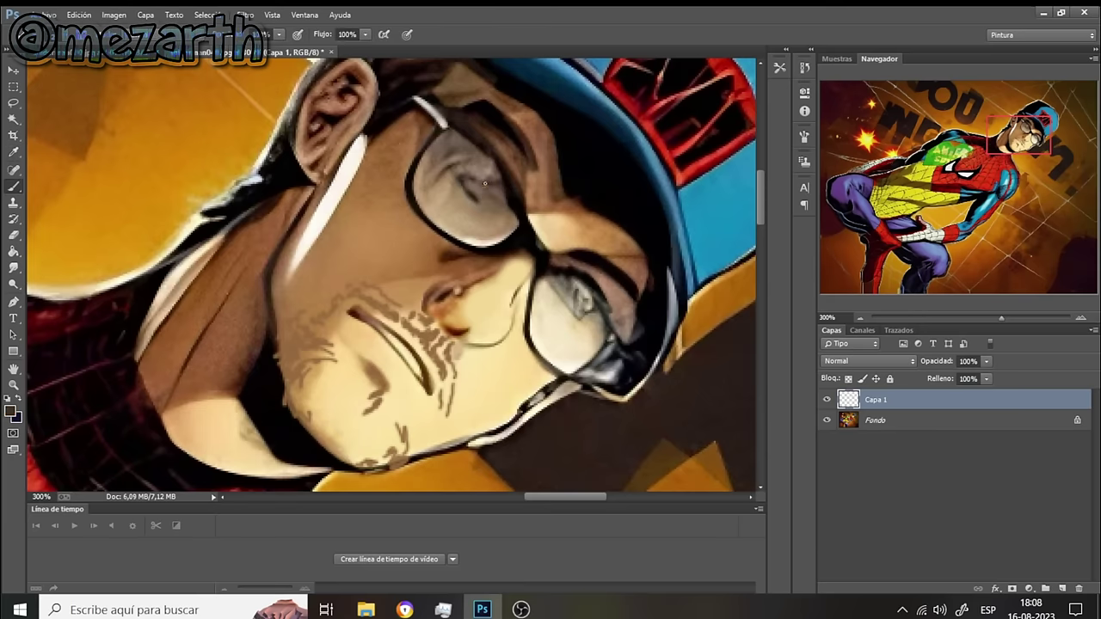
pyautogui.moveTo(480, 188); pyautogui.dragTo(509, 191)
pyautogui.moveTo(575, 278); pyautogui.dragTo(569, 297)
pyautogui.moveTo(504, 200); pyautogui.dragTo(505, 203)
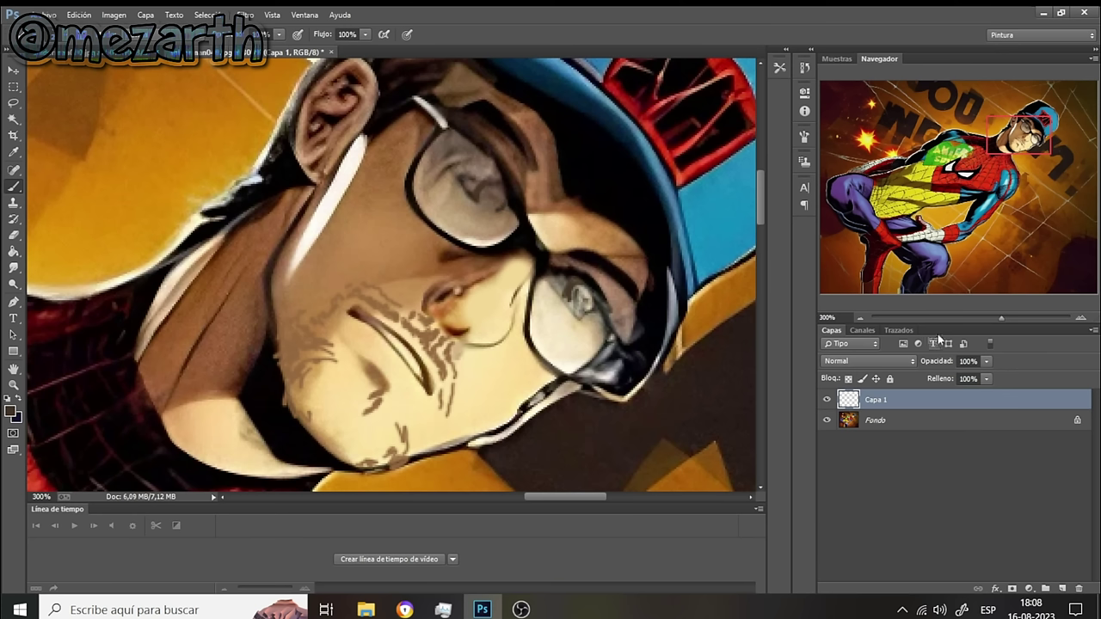
# Flatten Capa 1 and Fondo of the spiderman048 image into a single layer
pyautogui.click(859, 318)
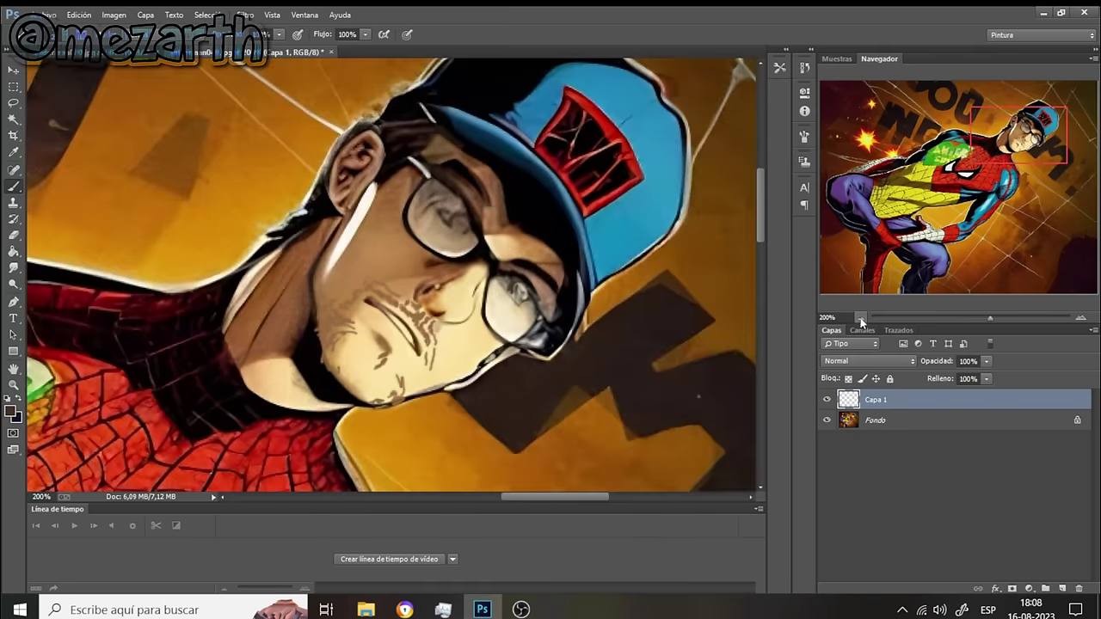
pyautogui.click(859, 318)
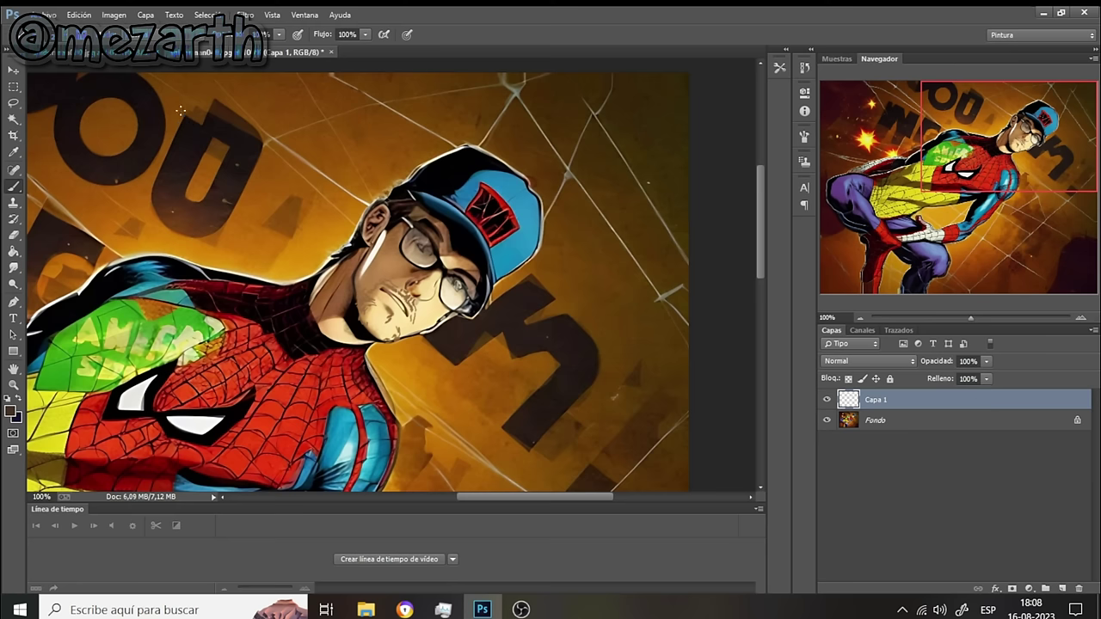
pyautogui.click(145, 14)
pyautogui.click(161, 534)
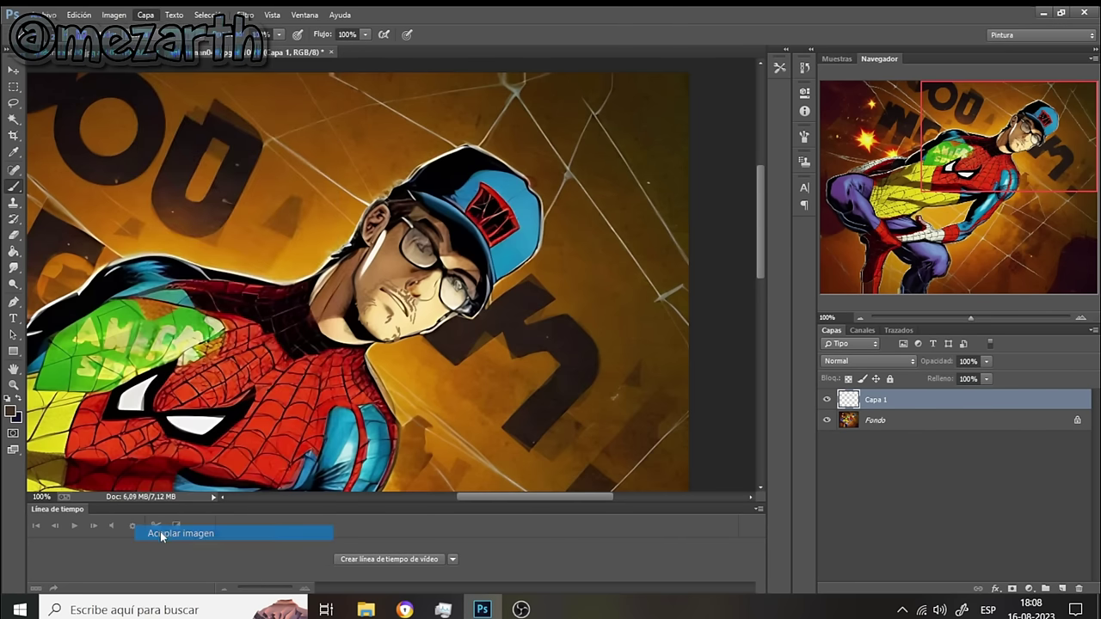
# Save the image over the existing spiderman048 JPEG file at maximum quality 12
pyautogui.click(78, 15)
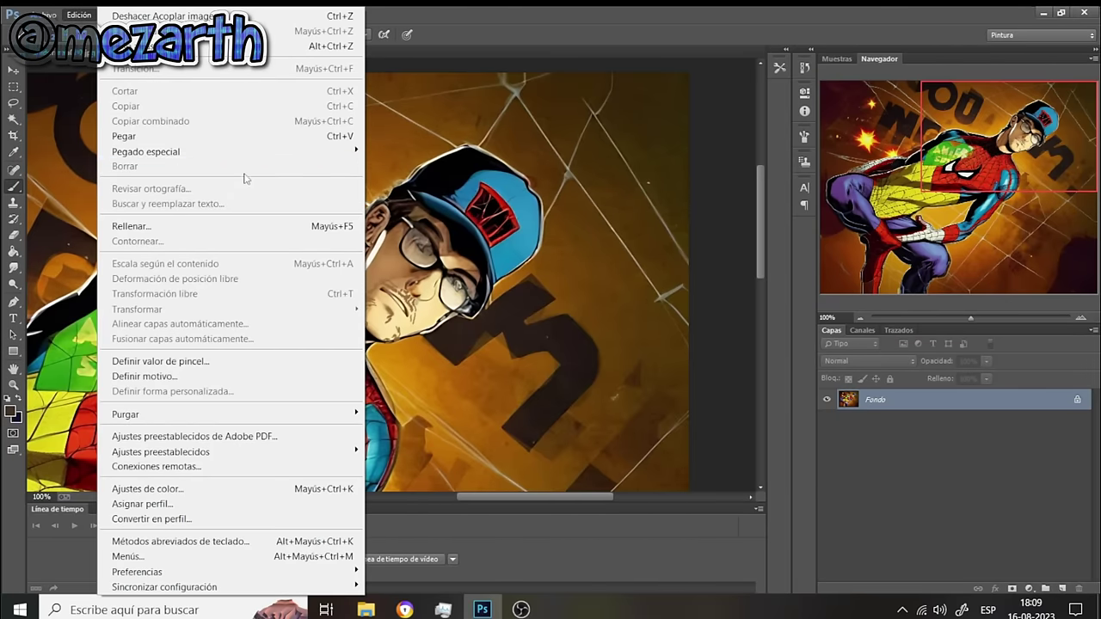
pyautogui.click(47, 14)
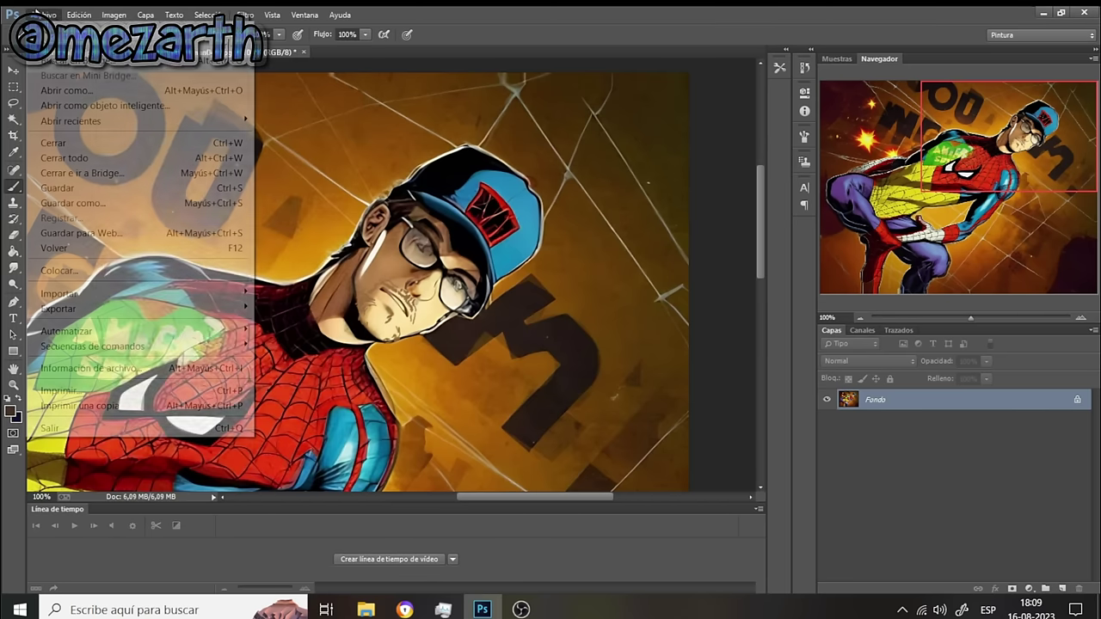
pyautogui.click(124, 205)
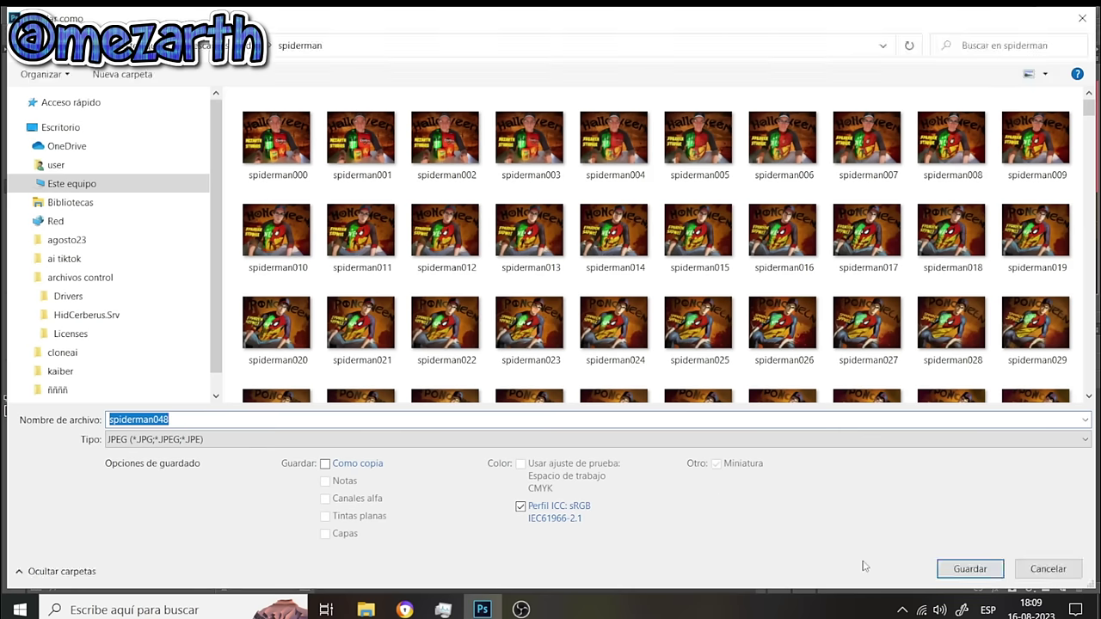
pyautogui.click(970, 570)
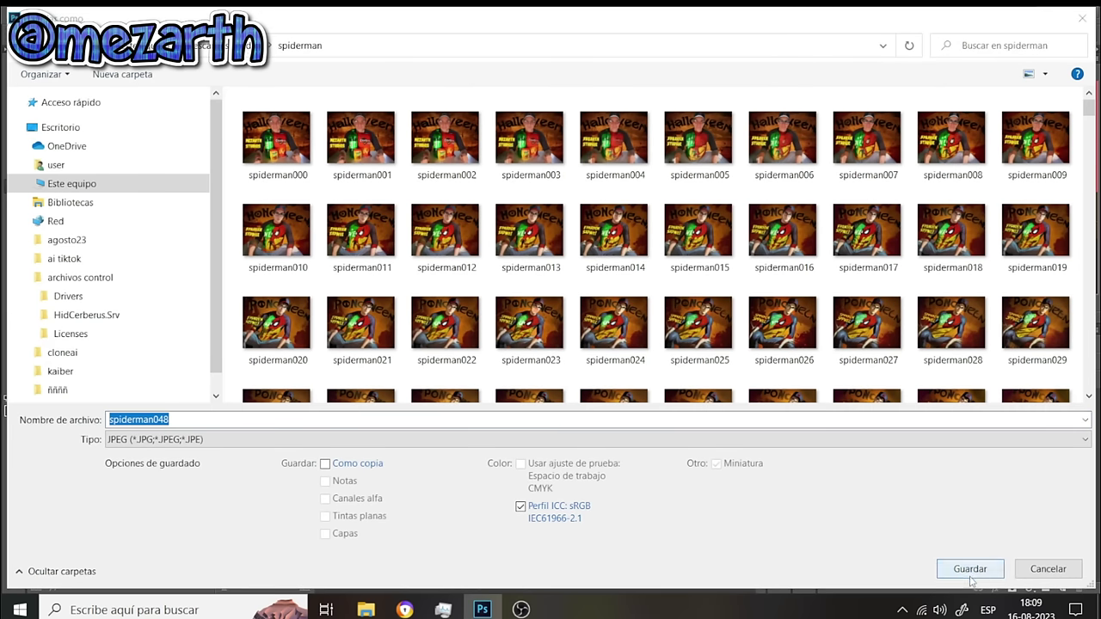
pyautogui.click(595, 313)
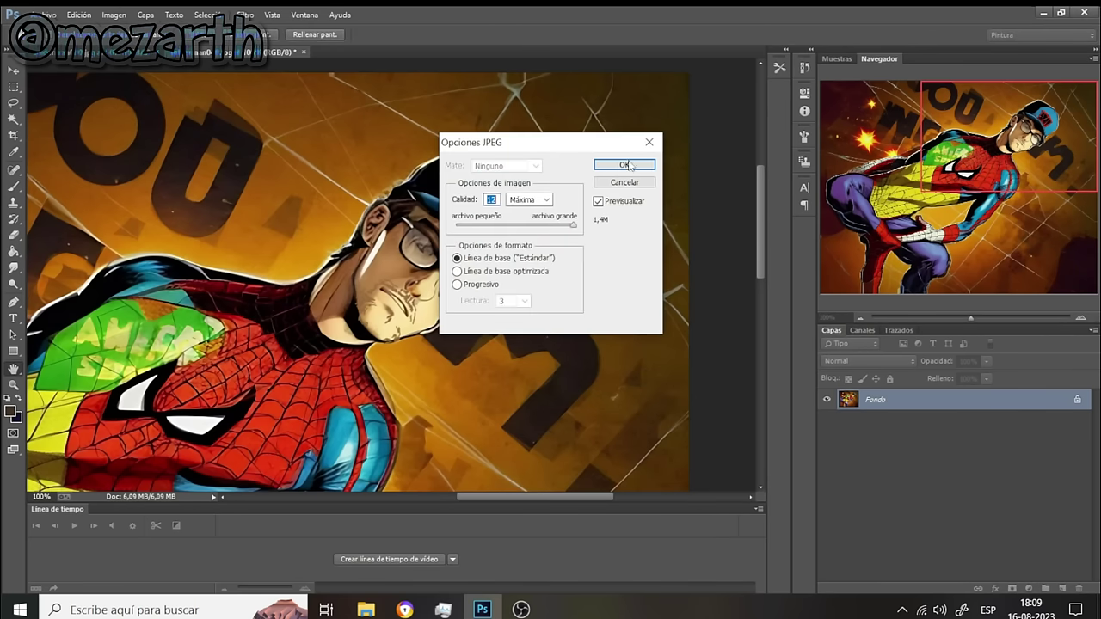
pyautogui.click(625, 165)
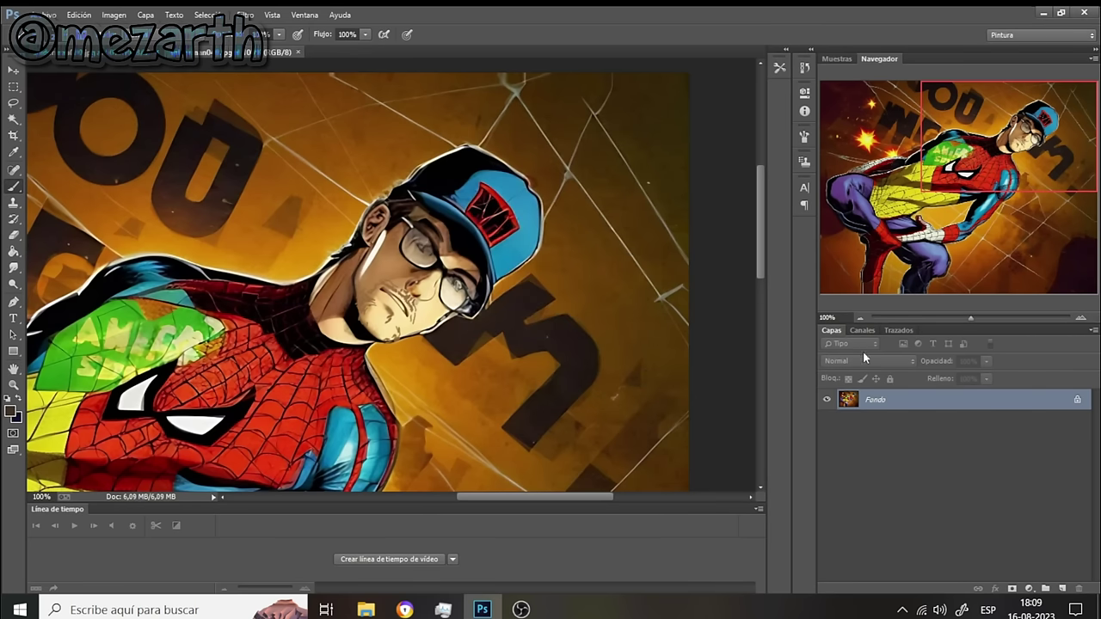
# Open the frame spiderman010 from the spiderman folder and close the spiderman048 image
pyautogui.click(859, 317)
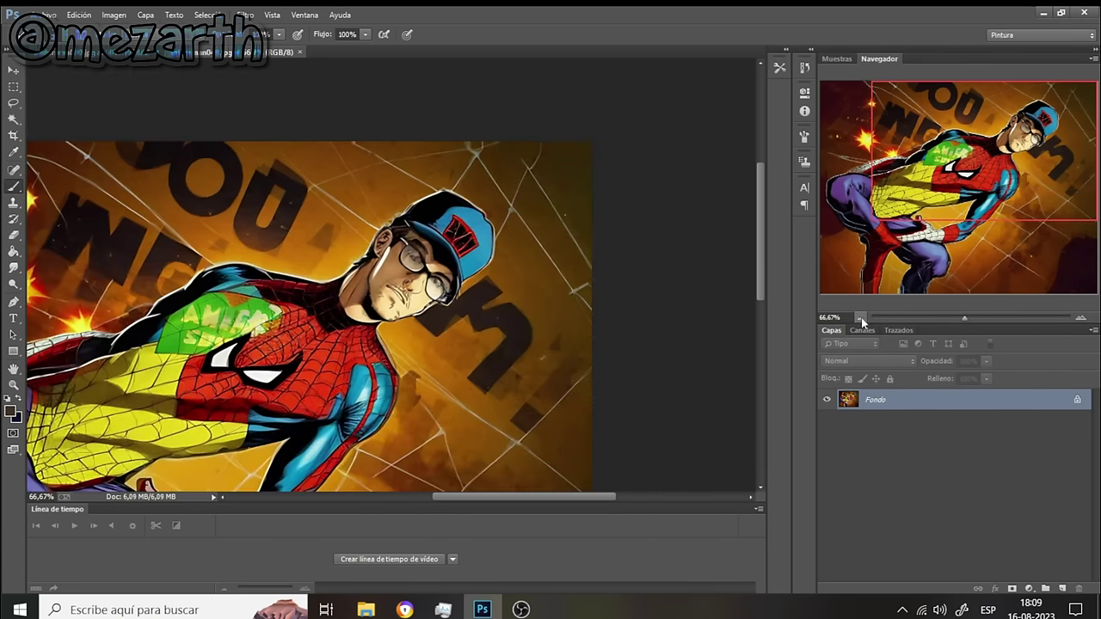
pyautogui.click(859, 317)
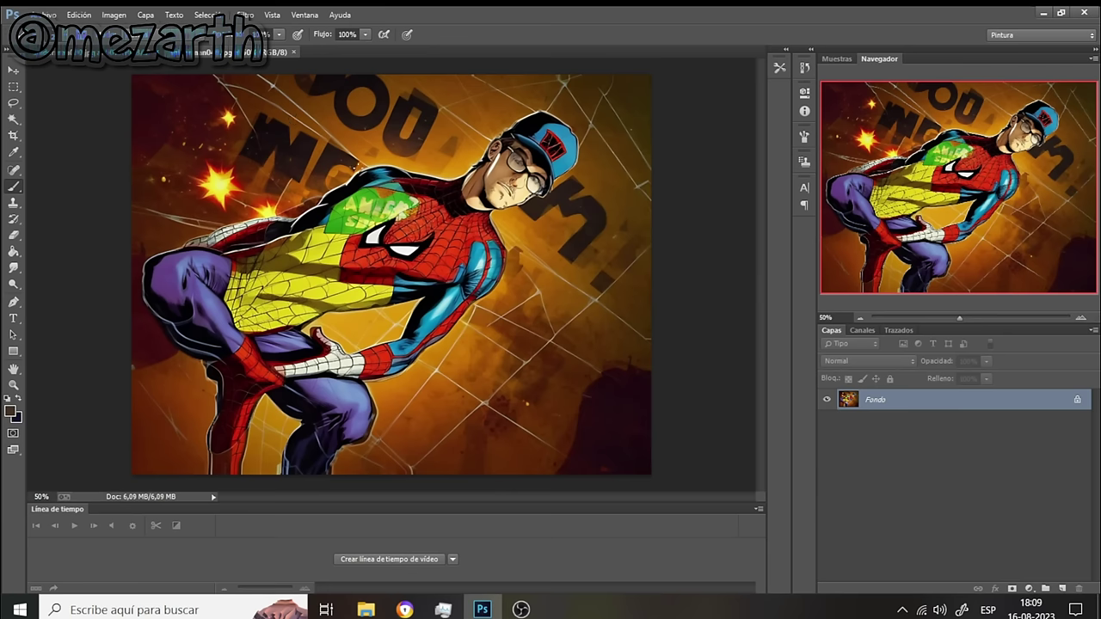
pyautogui.click(48, 15)
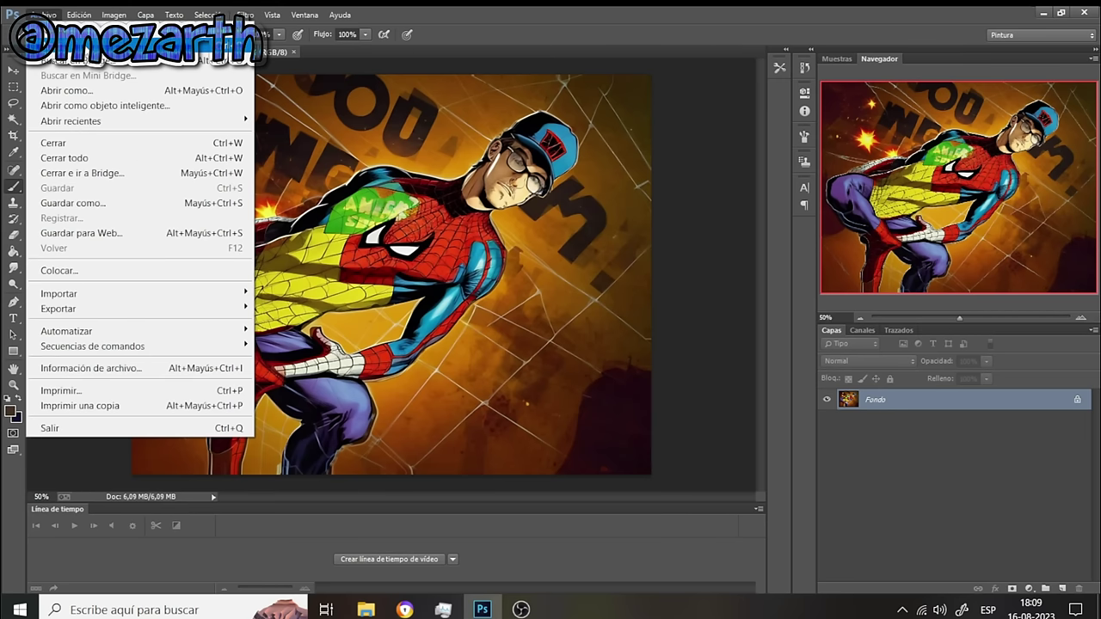
pyautogui.click(95, 62)
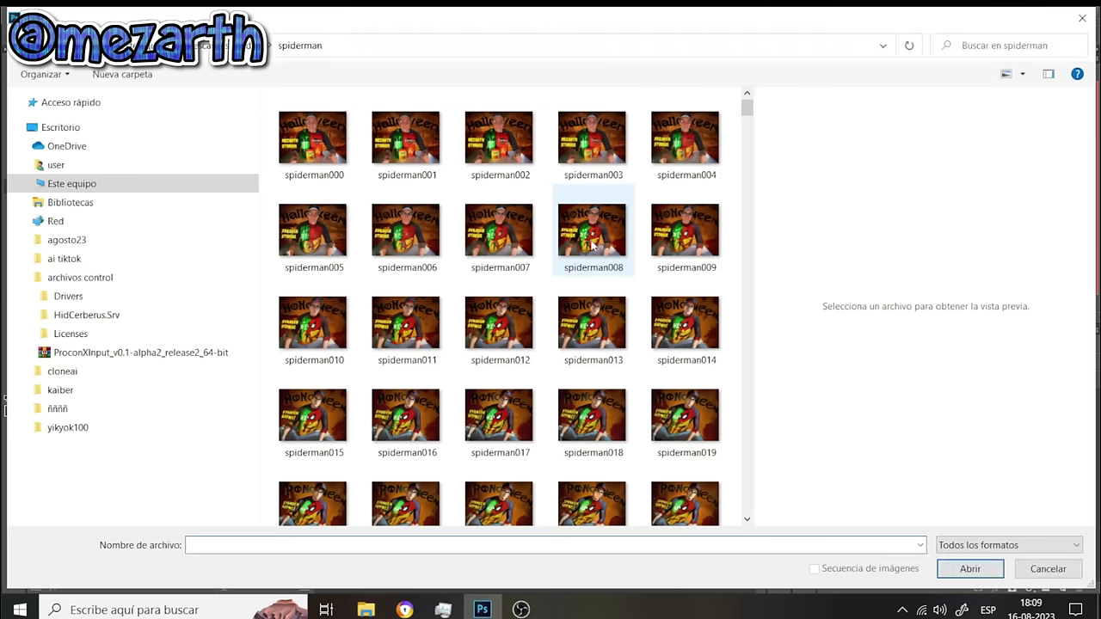
pyautogui.click(684, 245)
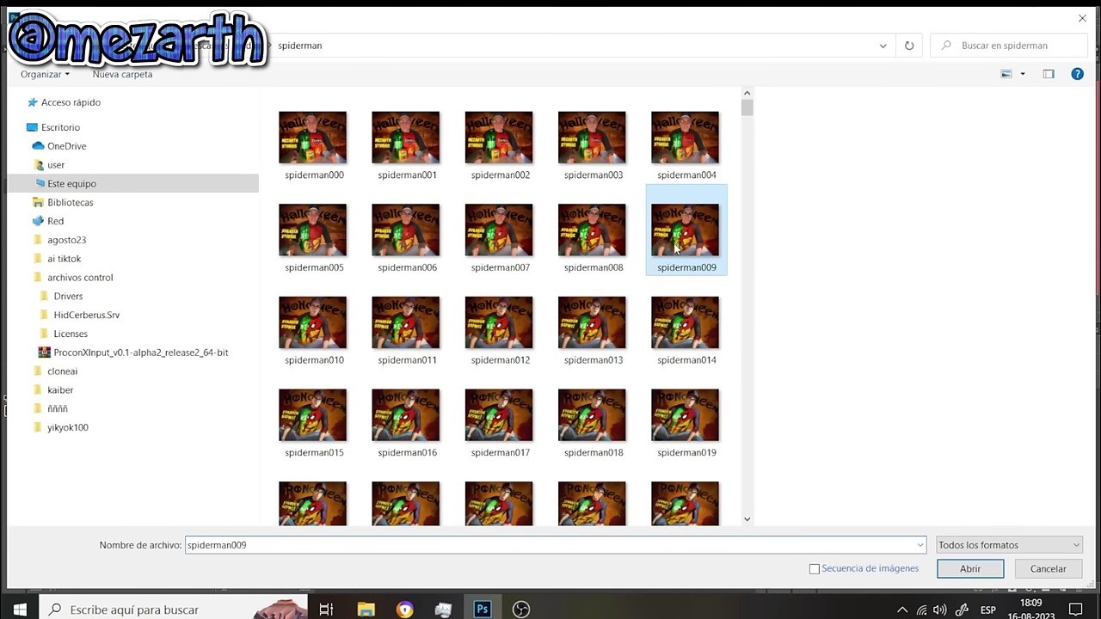
pyautogui.click(321, 318)
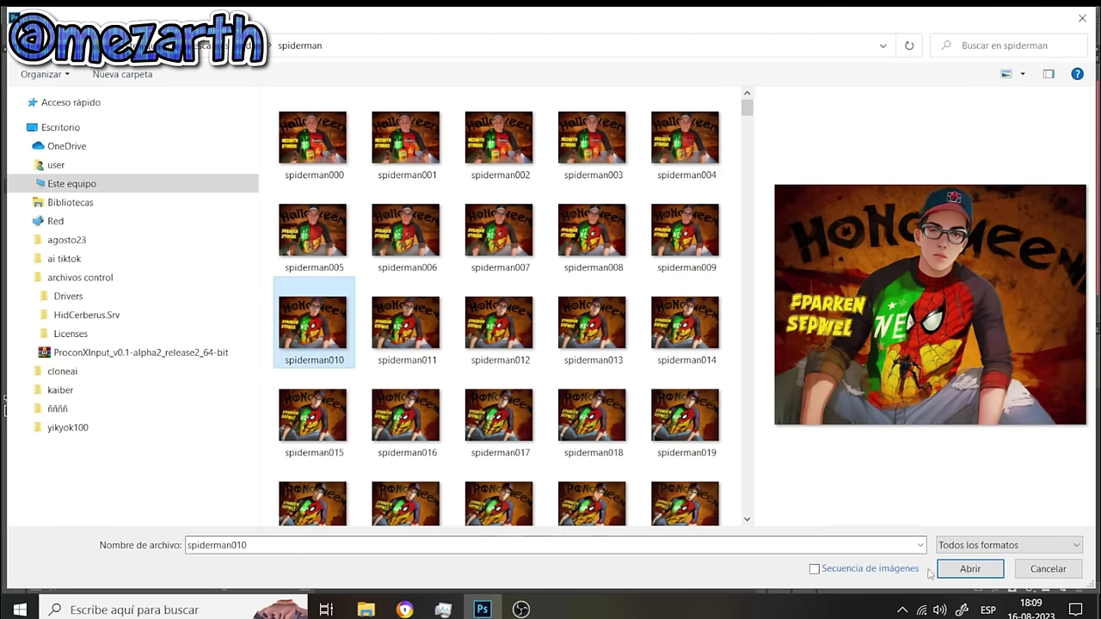
pyautogui.click(959, 568)
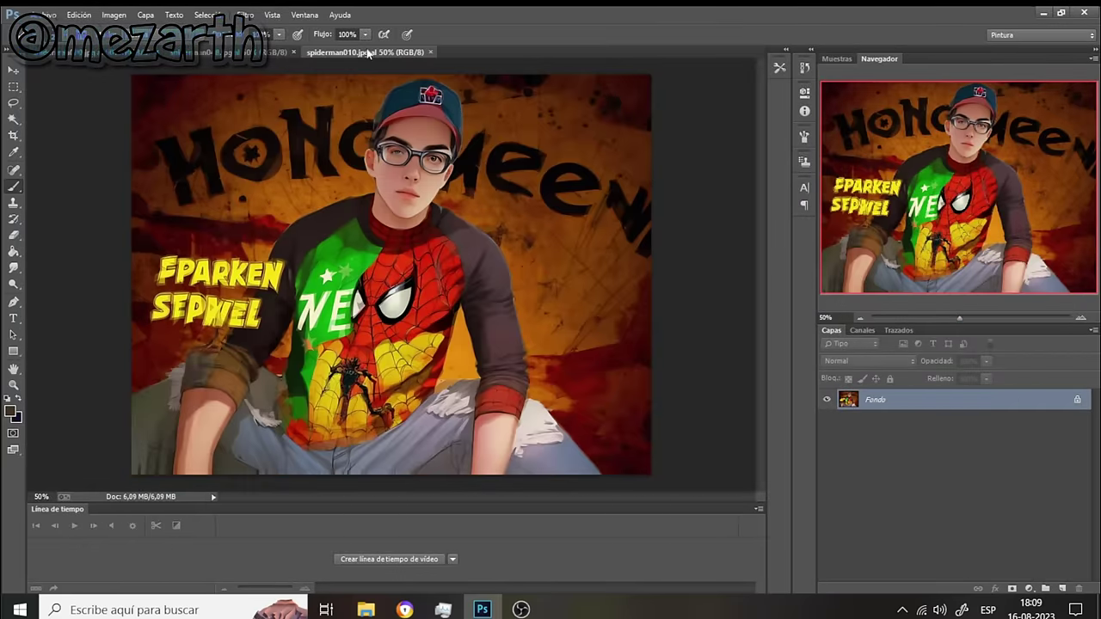
pyautogui.click(294, 53)
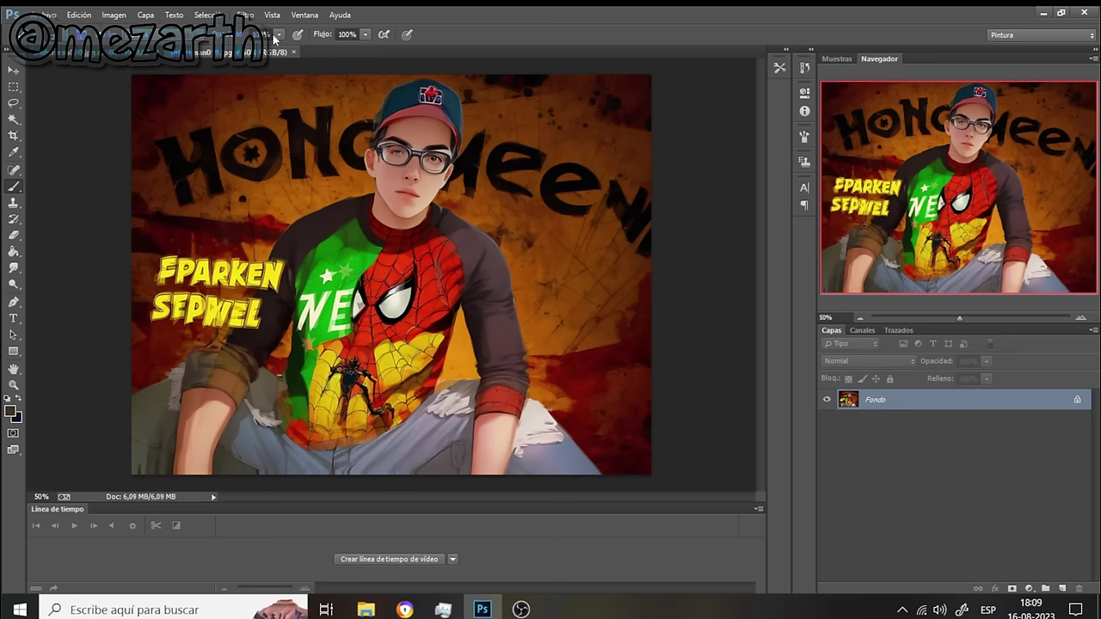
# Paste the copied face photo as a new layer in spiderman010 and move it over the character's face
pyautogui.click(83, 14)
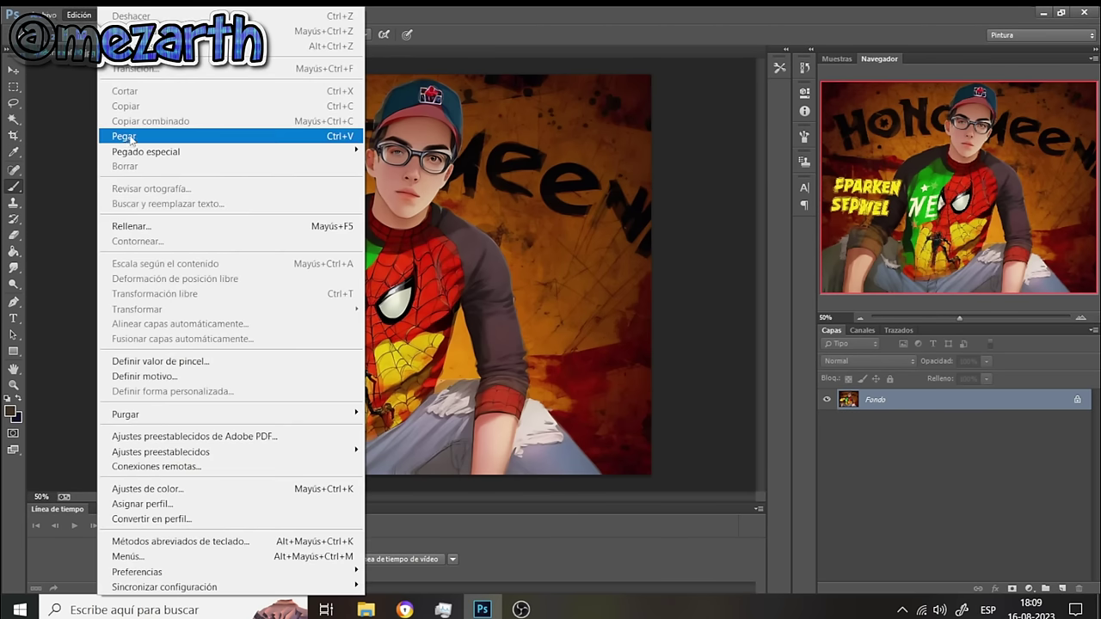
pyautogui.click(127, 136)
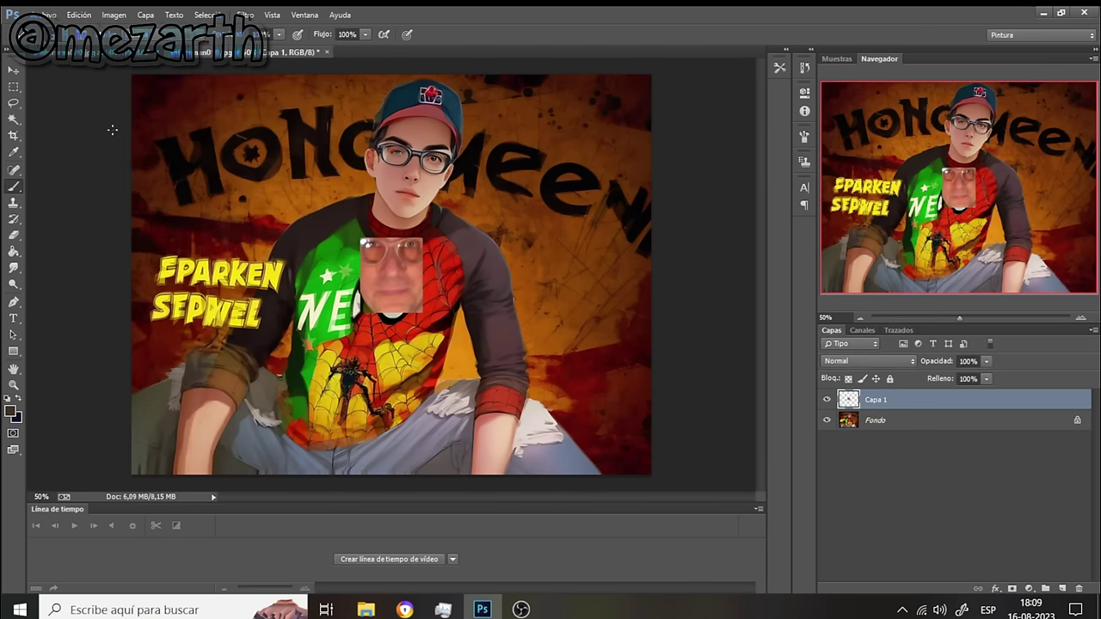
pyautogui.click(14, 70)
pyautogui.click(361, 239)
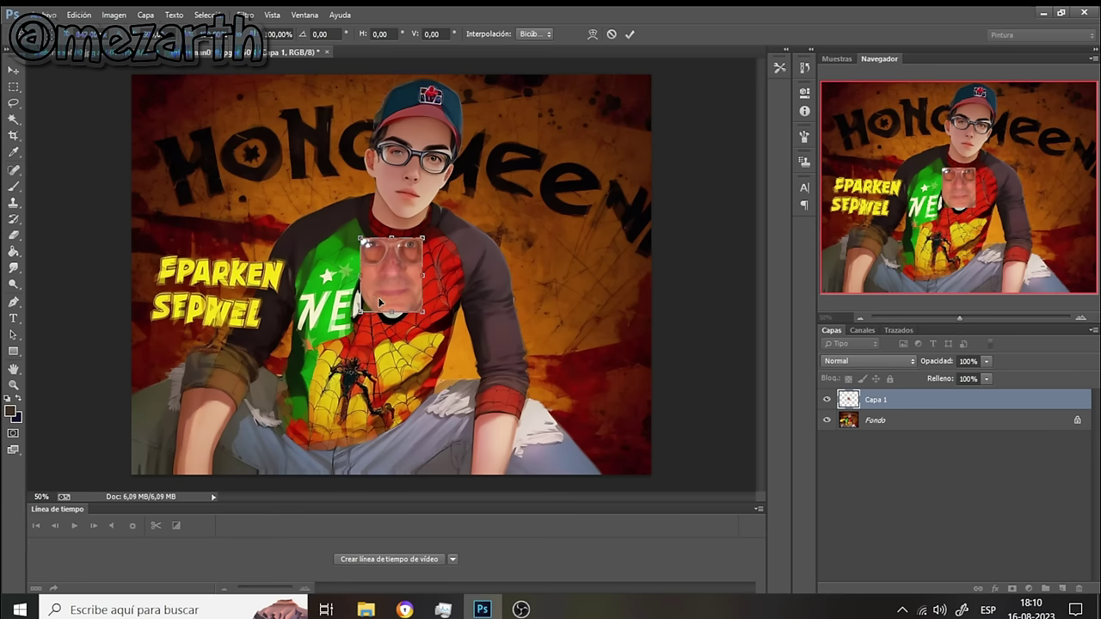
pyautogui.moveTo(378, 301); pyautogui.dragTo(402, 208)
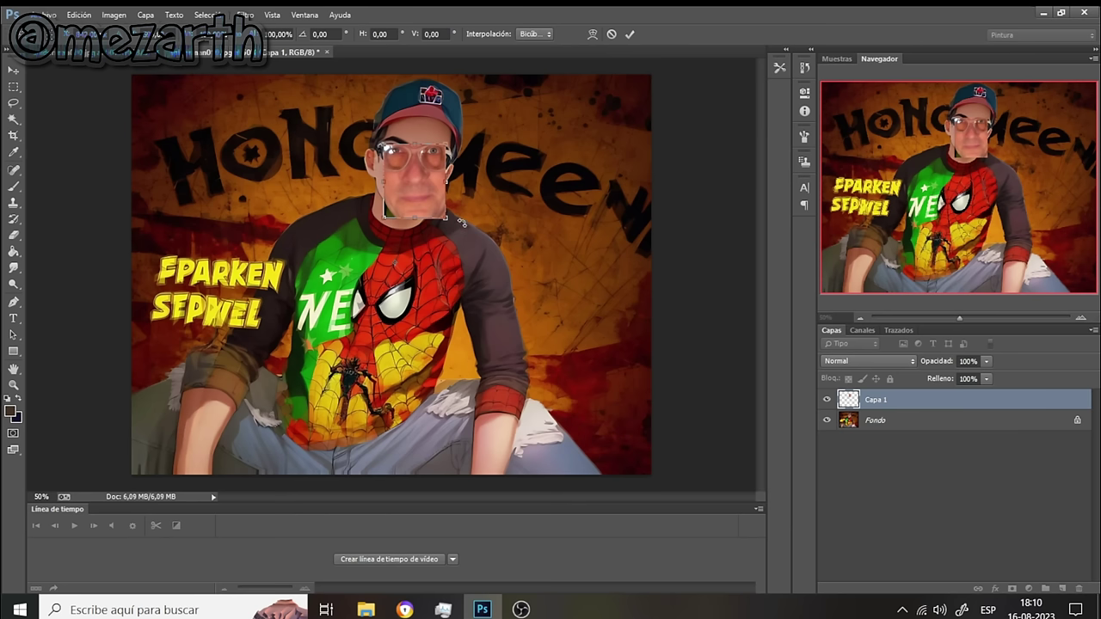
# Rotate the pasted face about 8.7° clockwise and nudge it left to line up with the character's head
pyautogui.moveTo(467, 224)
pyautogui.mouseDown()
pyautogui.moveTo(453, 249)
pyautogui.moveTo(457, 238)
pyautogui.mouseUp()
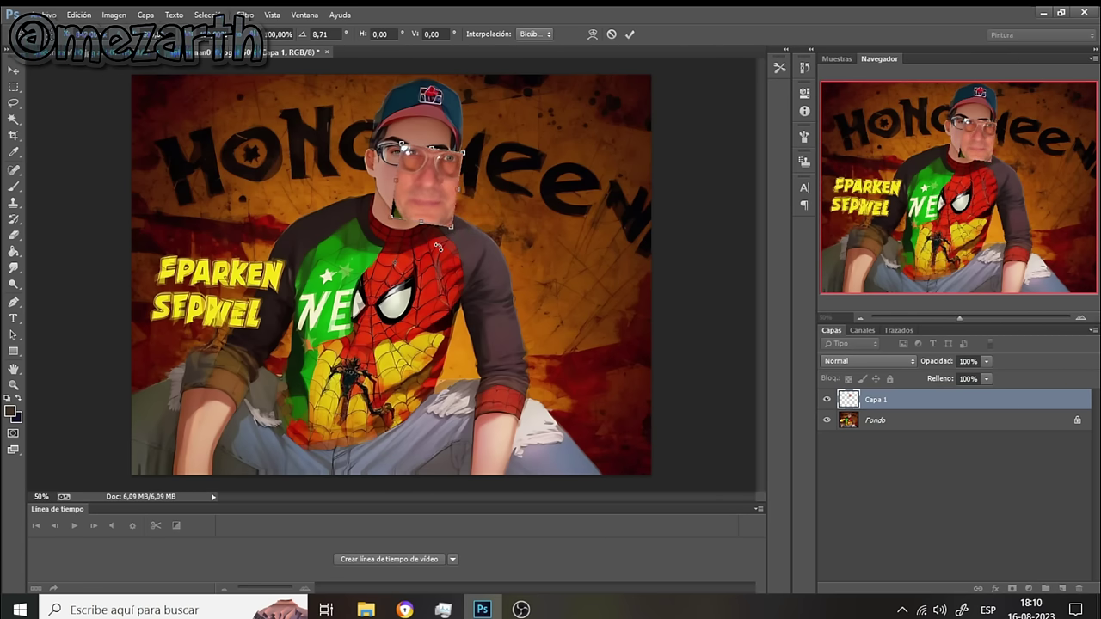
pyautogui.press('Return')
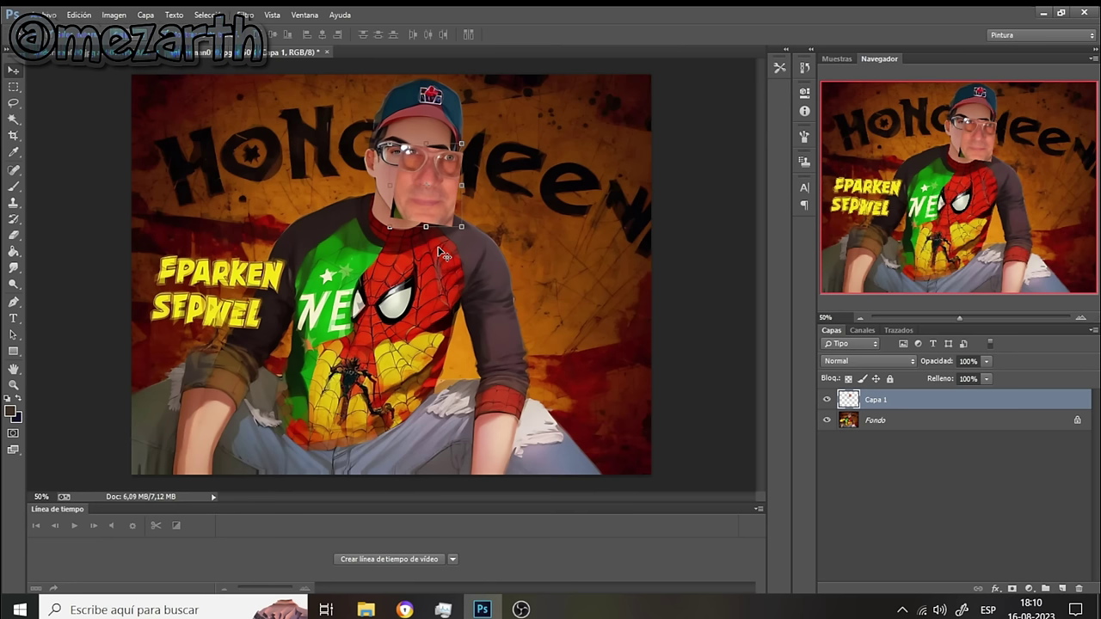
pyautogui.hotkey('ctrl', 'alt', 'z')
pyautogui.hotkey('ctrl', 'alt', 'z')
pyautogui.hotkey('ctrl', 'alt', 'z')
pyautogui.hotkey('ctrl', 'alt', 'z')
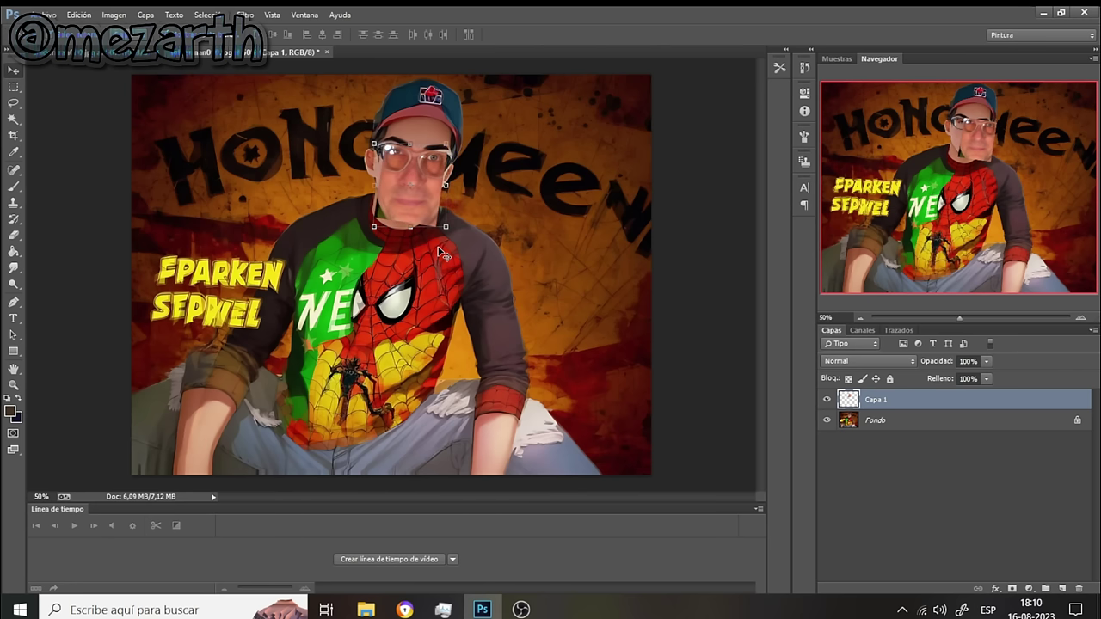
pyautogui.hotkey('ctrl', 'alt', 'z')
pyautogui.hotkey('ctrl', 'alt', 'z')
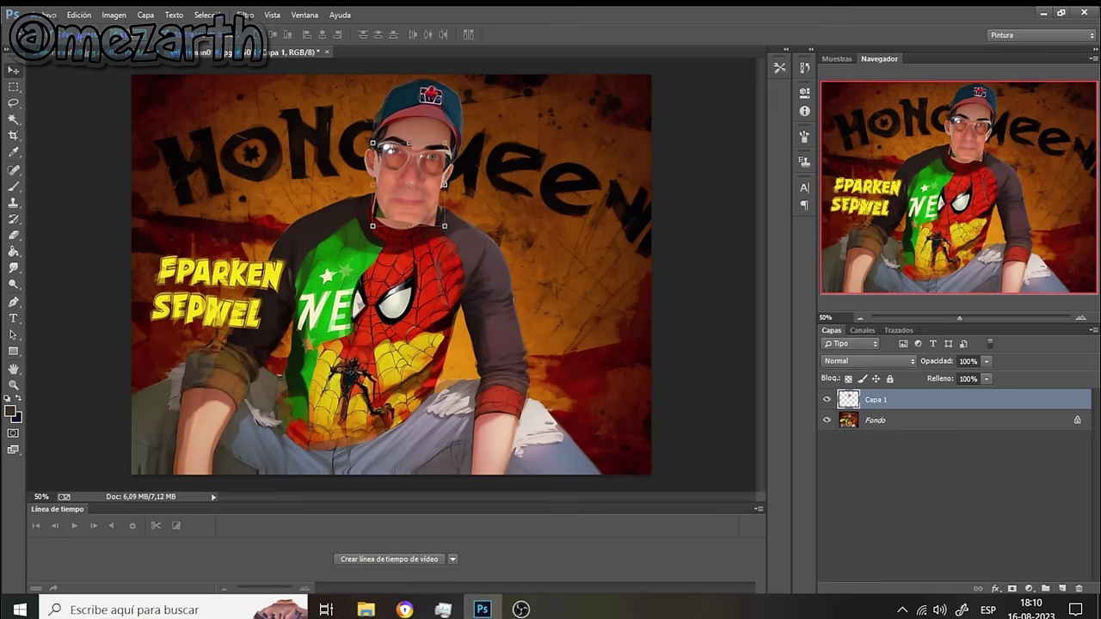
# Distort the pasted face by pulling its two right-hand corners slightly so it fits the character's head, and apply the transformation
pyautogui.click(77, 16)
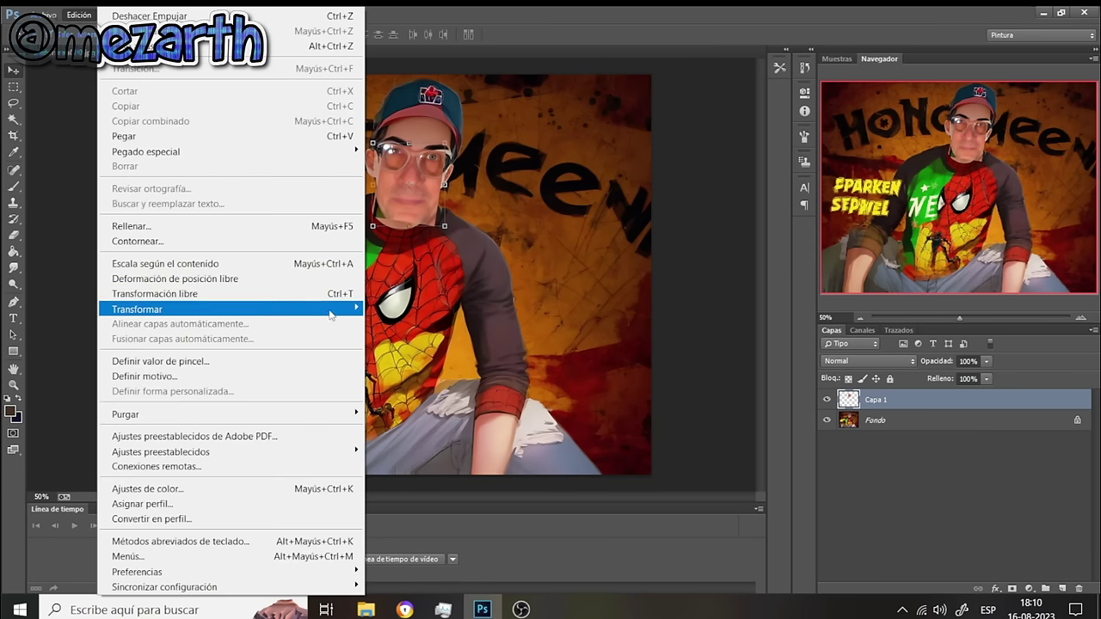
pyautogui.moveTo(335, 315)
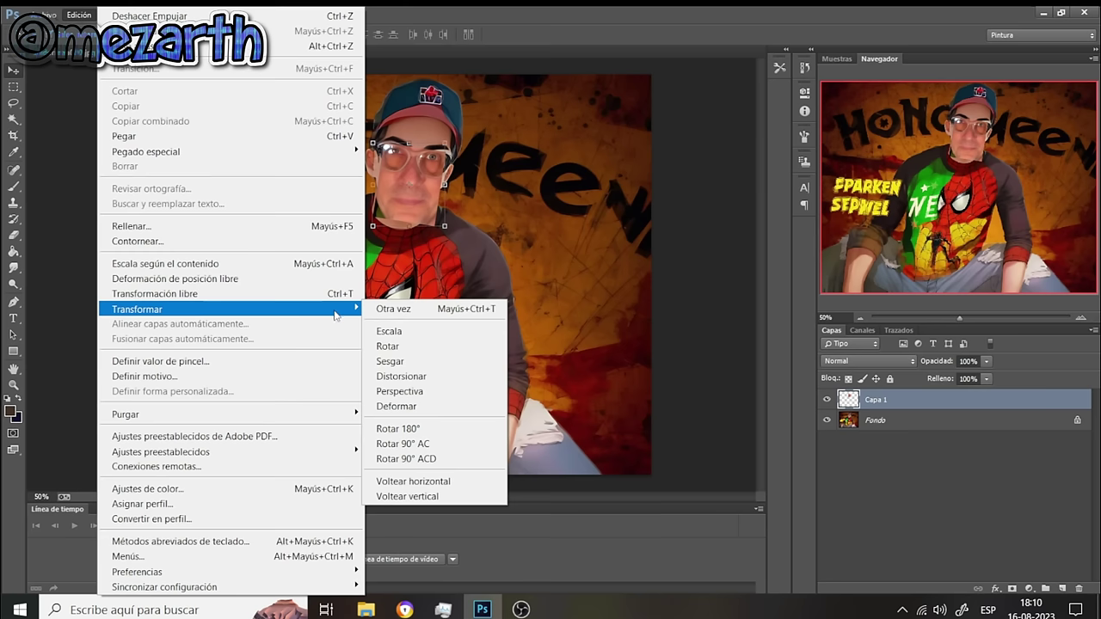
pyautogui.click(440, 378)
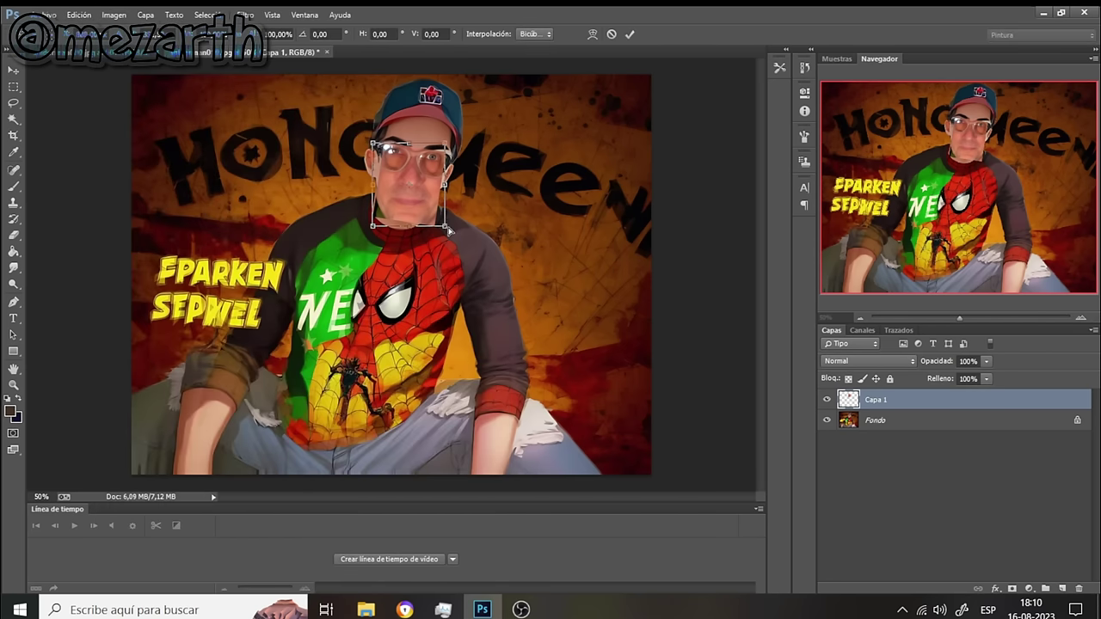
pyautogui.moveTo(447, 230); pyautogui.dragTo(437, 221)
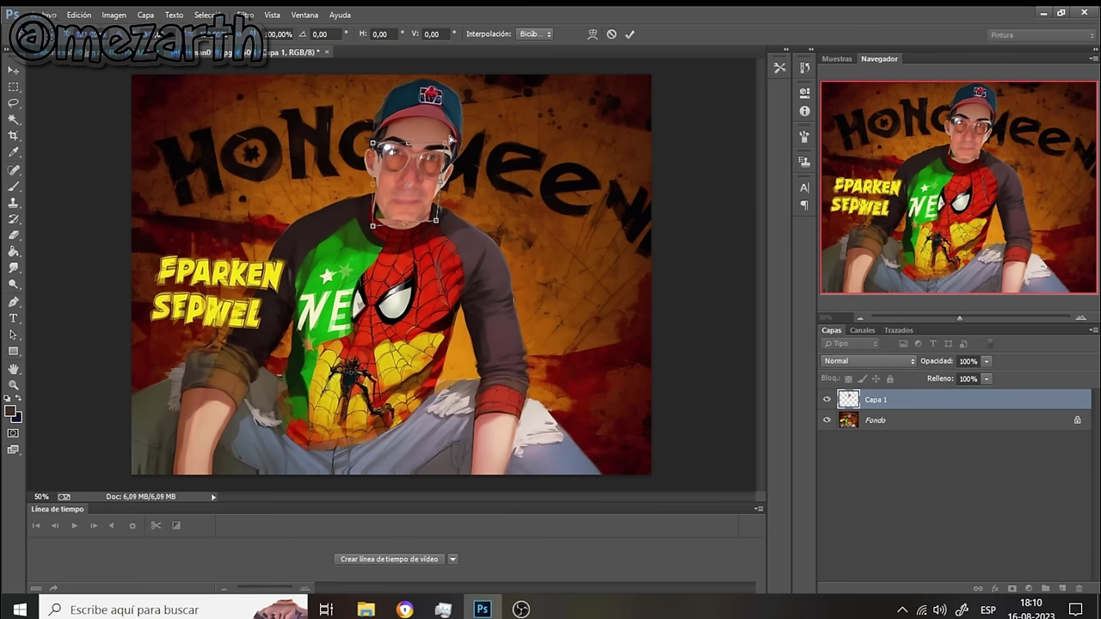
pyautogui.moveTo(450, 148); pyautogui.dragTo(452, 145)
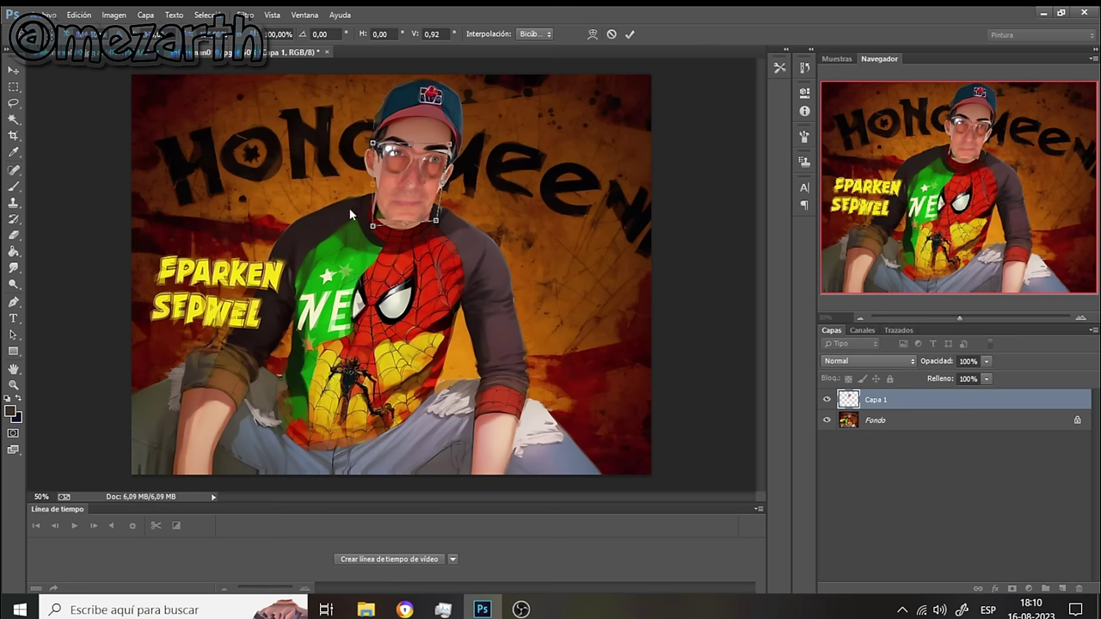
pyautogui.press('Return')
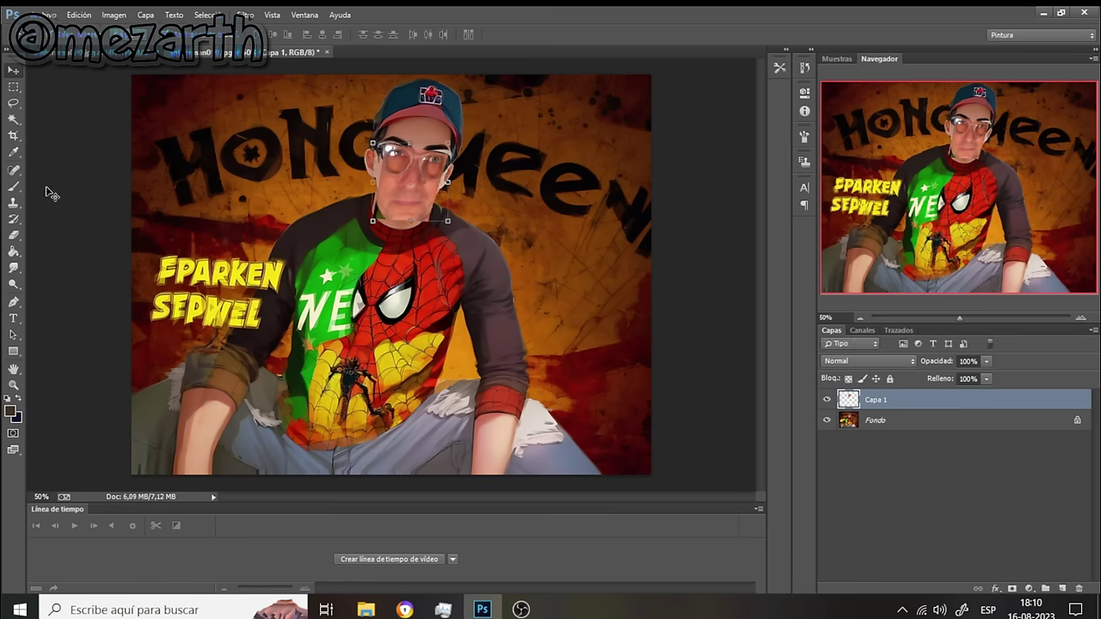
pyautogui.click(66, 181)
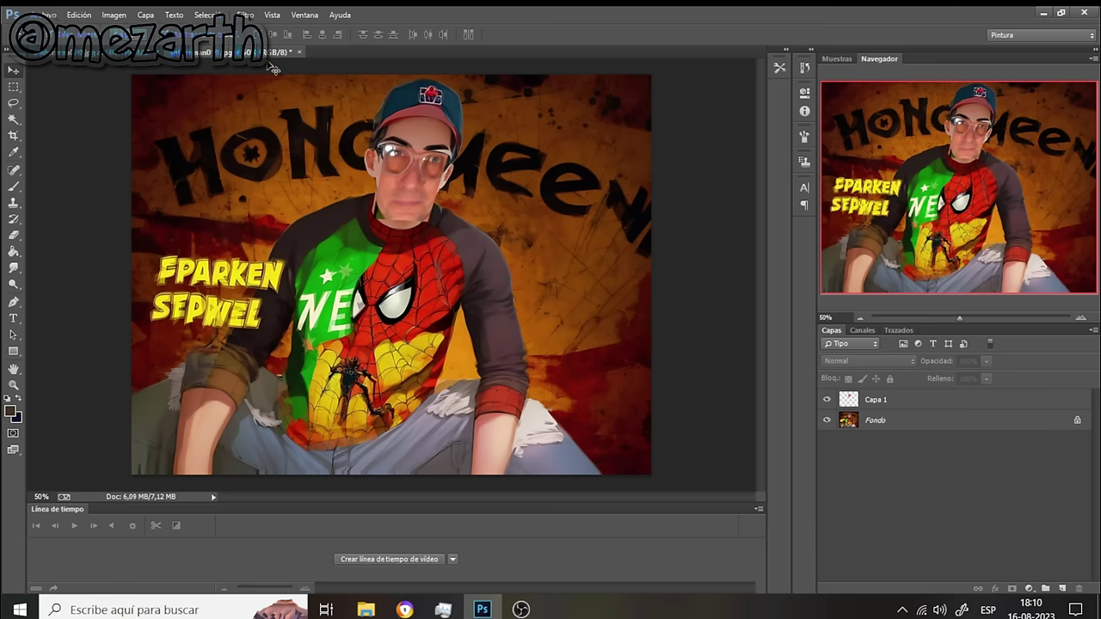
# Erase the surplus of the pasted face photo on layer Capa 1 around both sides of the jaw and neck
pyautogui.click(1081, 319)
pyautogui.click(1081, 318)
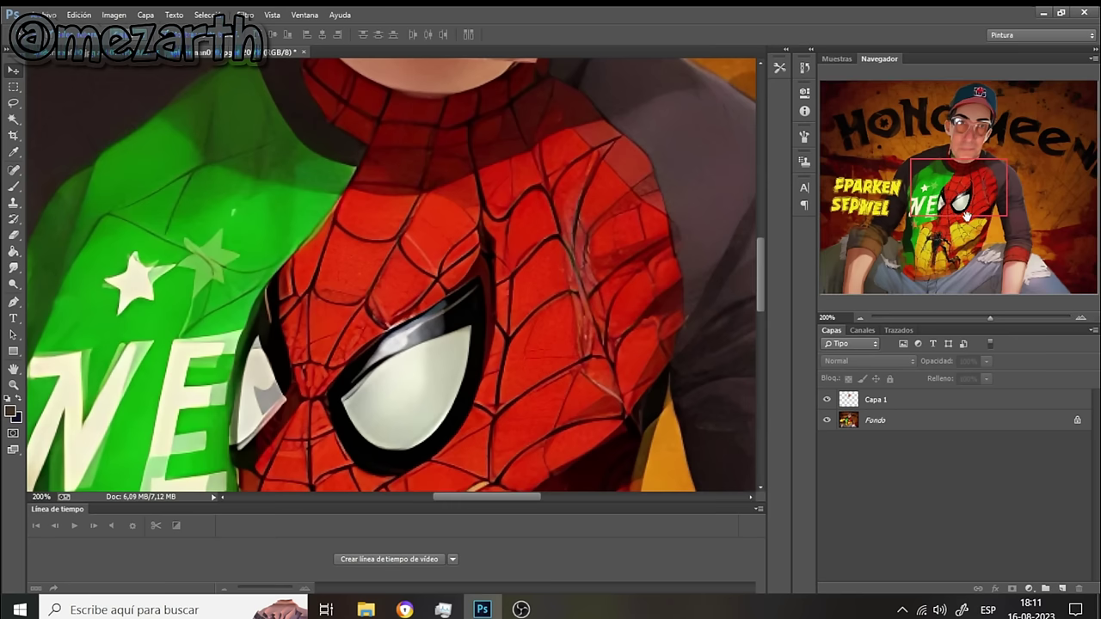
pyautogui.moveTo(966, 215); pyautogui.dragTo(957, 159)
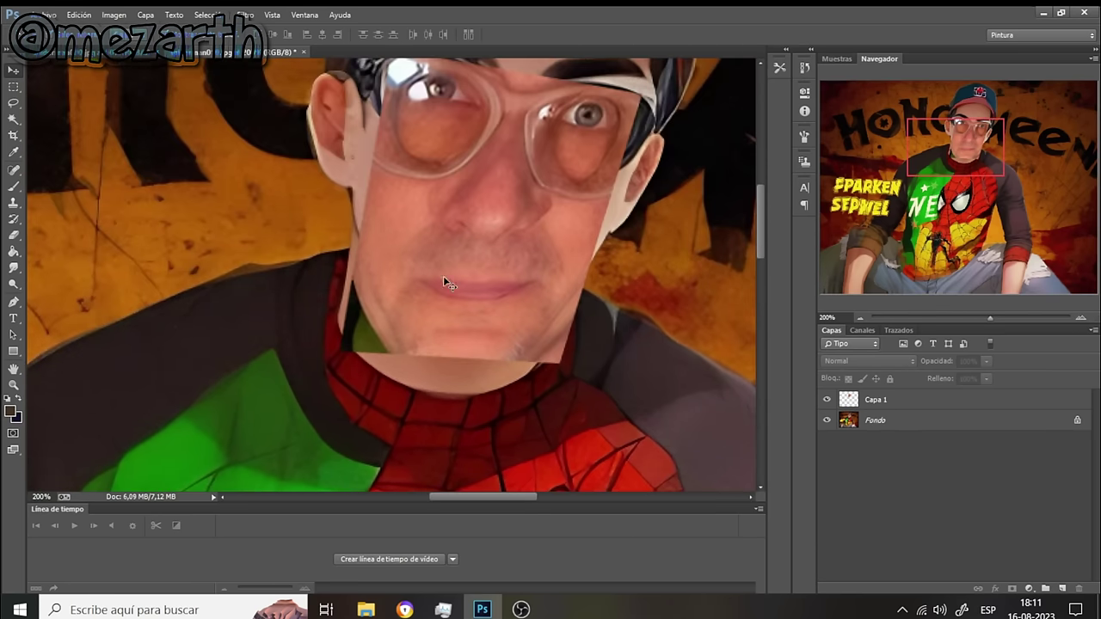
pyautogui.click(13, 235)
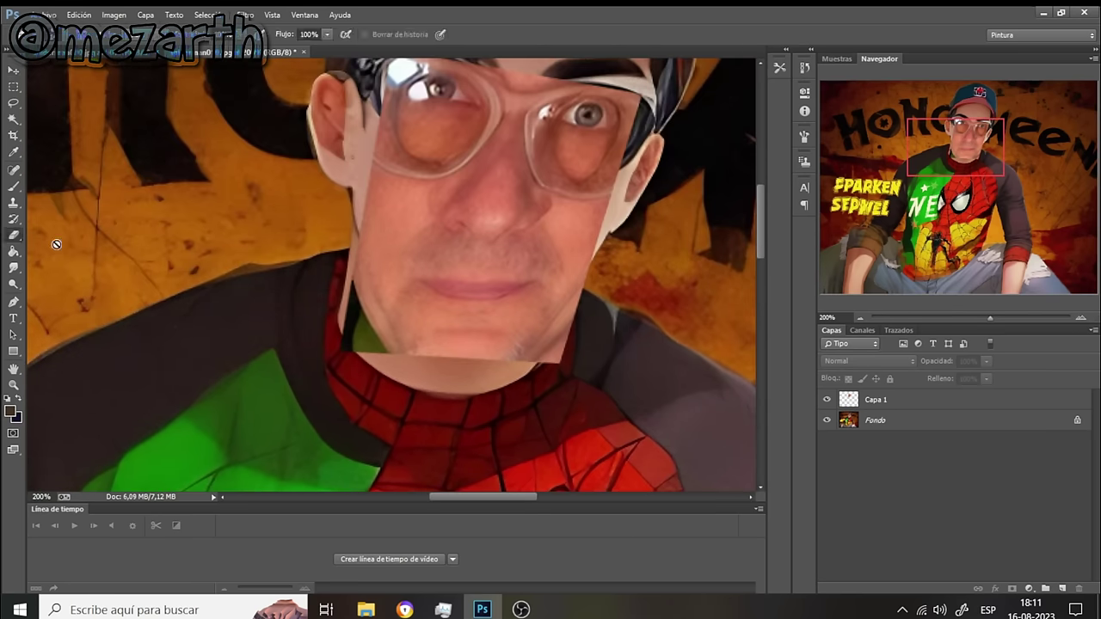
pyautogui.click(924, 401)
pyautogui.moveTo(335, 306)
pyautogui.mouseDown()
pyautogui.moveTo(351, 275)
pyautogui.moveTo(361, 286)
pyautogui.moveTo(355, 249)
pyautogui.mouseUp()
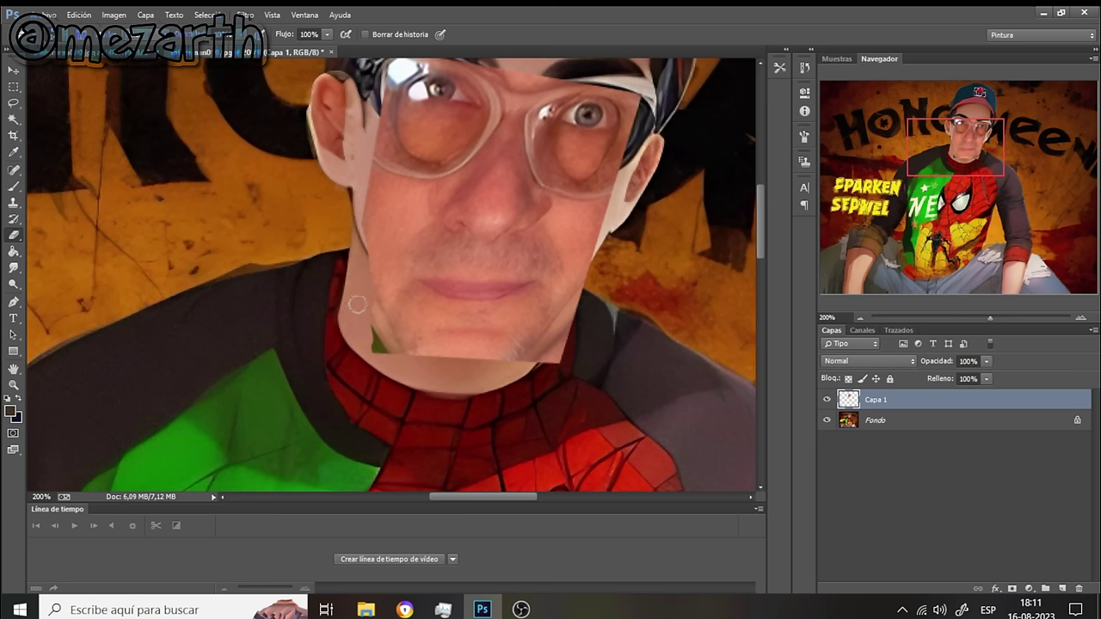
pyautogui.moveTo(374, 367); pyautogui.dragTo(387, 353)
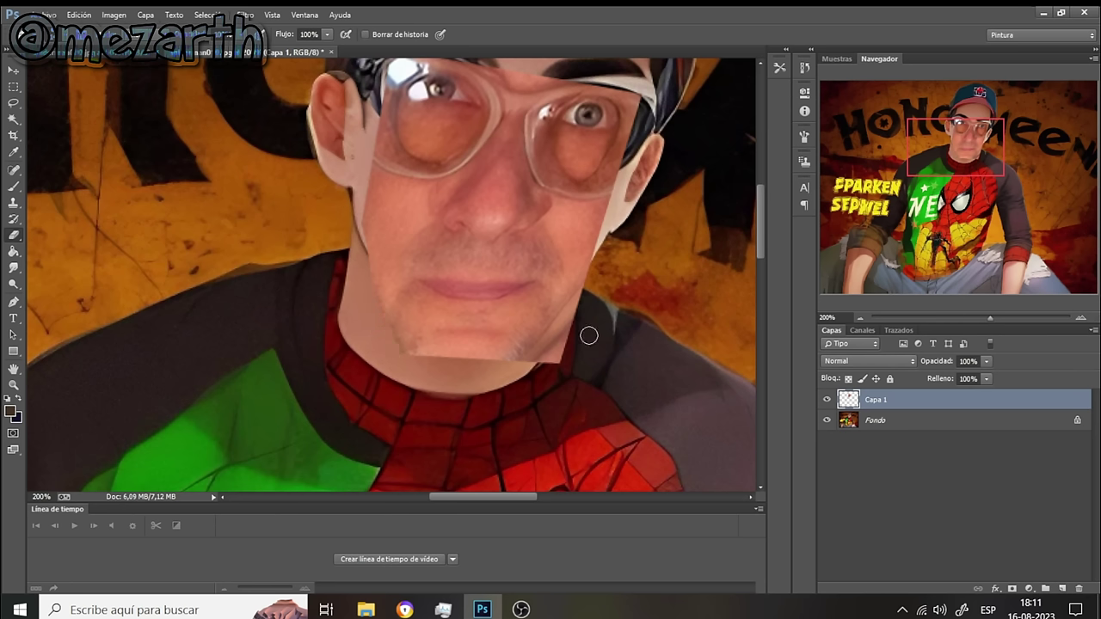
pyautogui.moveTo(592, 286)
pyautogui.mouseDown()
pyautogui.moveTo(527, 364)
pyautogui.moveTo(545, 347)
pyautogui.moveTo(539, 357)
pyautogui.moveTo(568, 354)
pyautogui.mouseUp()
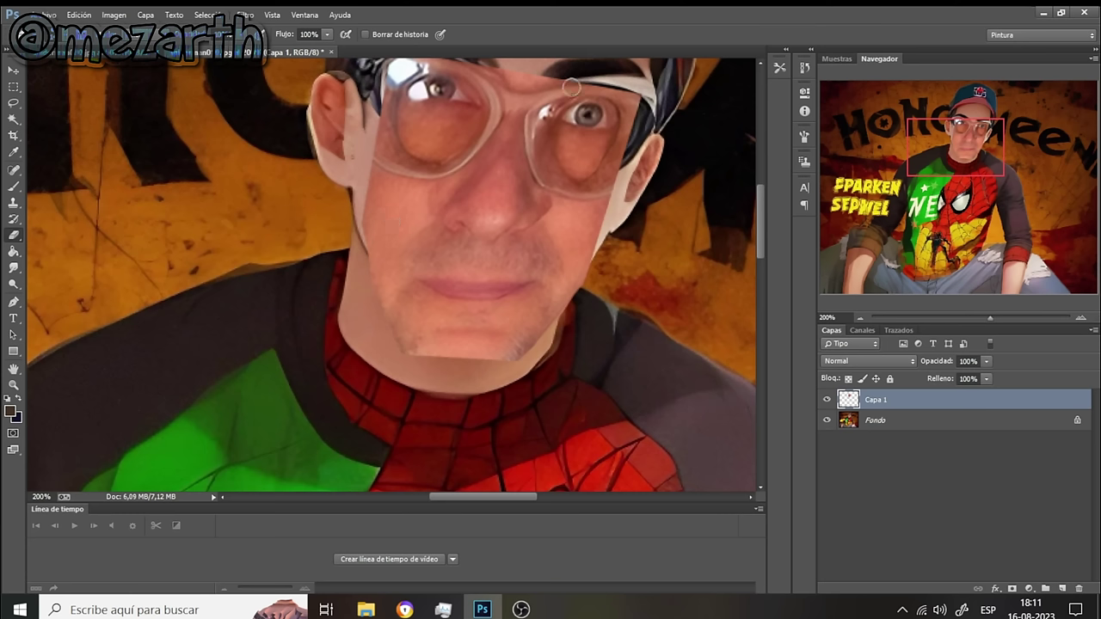
# Erase the face photo over both lenses and the nose bridge to uncover the character's illustrated glasses
pyautogui.moveTo(505, 65)
pyautogui.mouseDown()
pyautogui.moveTo(616, 88)
pyautogui.moveTo(641, 105)
pyautogui.moveTo(596, 111)
pyautogui.moveTo(577, 93)
pyautogui.moveTo(627, 125)
pyautogui.moveTo(613, 148)
pyautogui.moveTo(631, 133)
pyautogui.moveTo(610, 158)
pyautogui.moveTo(619, 156)
pyautogui.moveTo(597, 162)
pyautogui.moveTo(616, 125)
pyautogui.moveTo(601, 135)
pyautogui.moveTo(611, 135)
pyautogui.moveTo(608, 122)
pyautogui.moveTo(573, 102)
pyautogui.moveTo(552, 110)
pyautogui.moveTo(550, 97)
pyautogui.moveTo(544, 115)
pyautogui.moveTo(543, 97)
pyautogui.moveTo(540, 141)
pyautogui.moveTo(544, 129)
pyautogui.moveTo(553, 147)
pyautogui.moveTo(576, 128)
pyautogui.moveTo(595, 140)
pyautogui.moveTo(569, 153)
pyautogui.moveTo(547, 141)
pyautogui.moveTo(580, 168)
pyautogui.mouseUp()
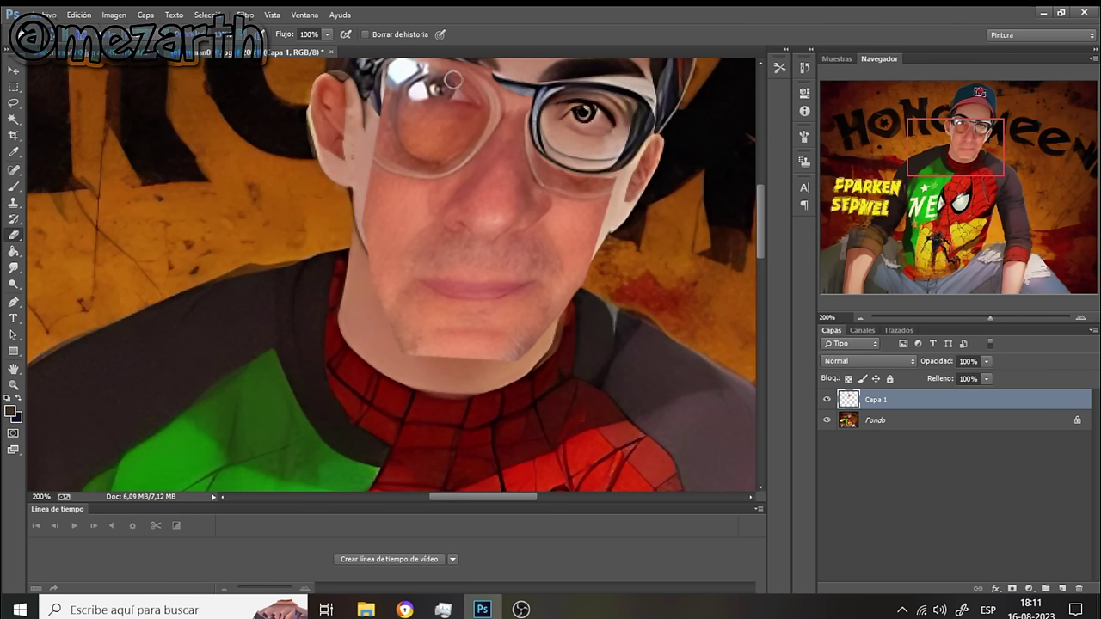
pyautogui.moveTo(963, 153); pyautogui.dragTo(962, 141)
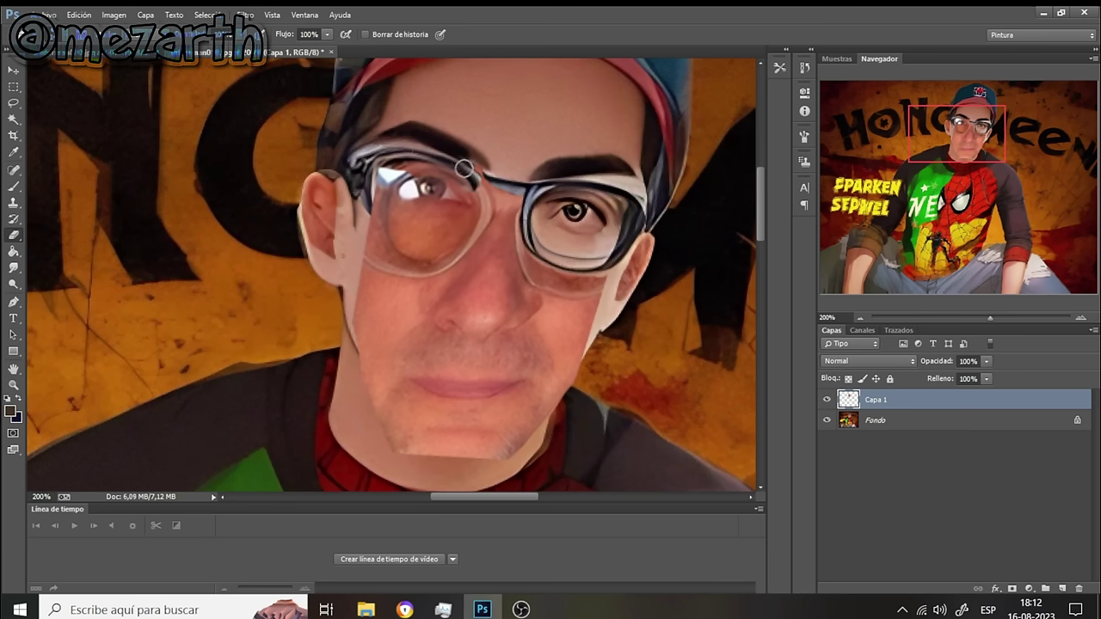
pyautogui.moveTo(473, 176)
pyautogui.mouseDown()
pyautogui.moveTo(470, 215)
pyautogui.moveTo(437, 233)
pyautogui.moveTo(470, 217)
pyautogui.mouseUp()
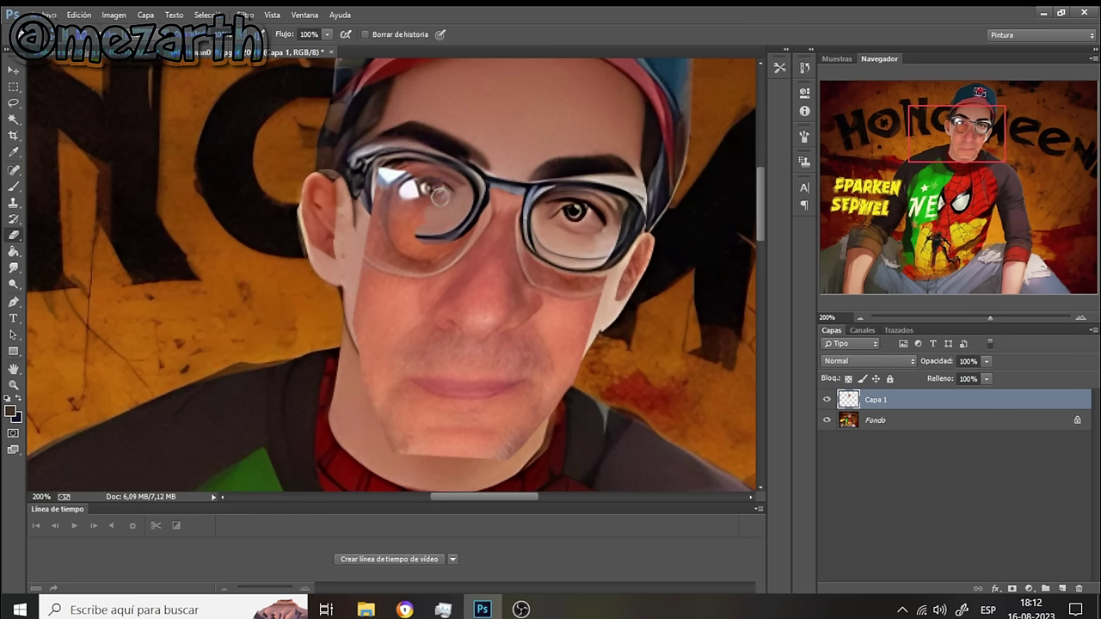
pyautogui.moveTo(425, 172)
pyautogui.mouseDown()
pyautogui.moveTo(397, 179)
pyautogui.moveTo(381, 163)
pyautogui.mouseUp()
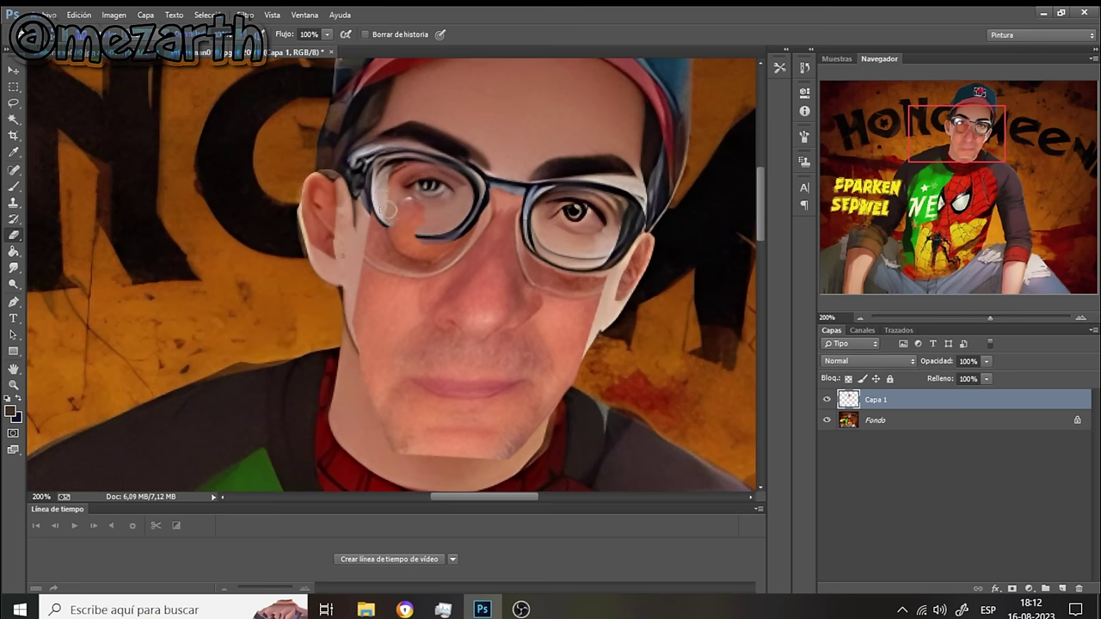
pyautogui.moveTo(384, 214)
pyautogui.mouseDown()
pyautogui.moveTo(425, 234)
pyautogui.moveTo(399, 202)
pyautogui.moveTo(441, 196)
pyautogui.moveTo(424, 179)
pyautogui.moveTo(397, 185)
pyautogui.mouseUp()
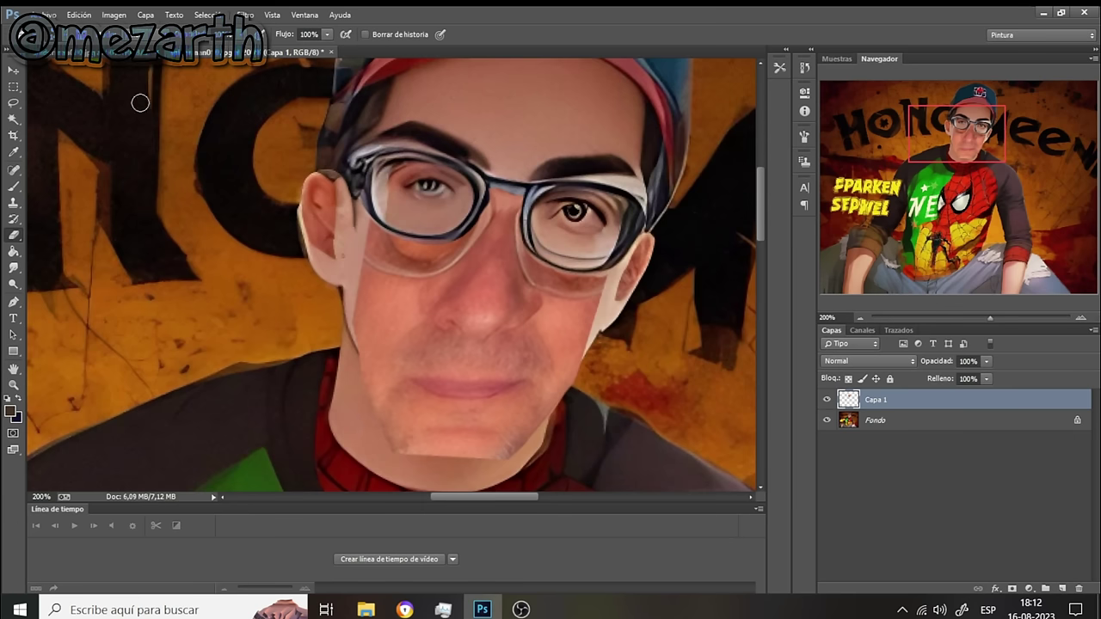
# Switch to the Smudge tool for blending the pasted face on layer Capa 1
pyautogui.click(20, 269)
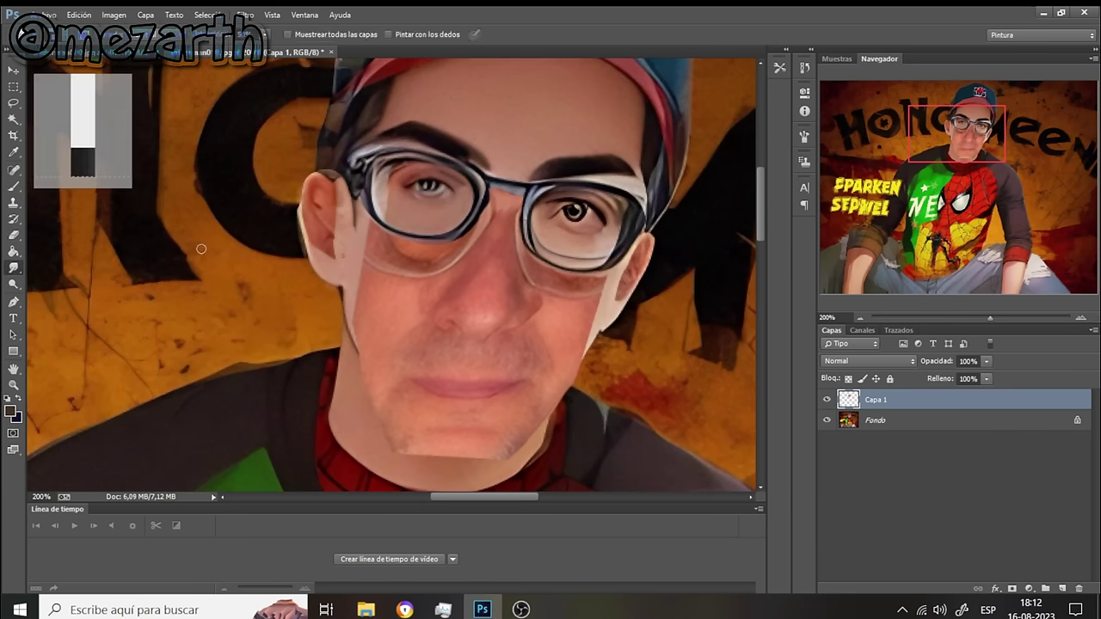